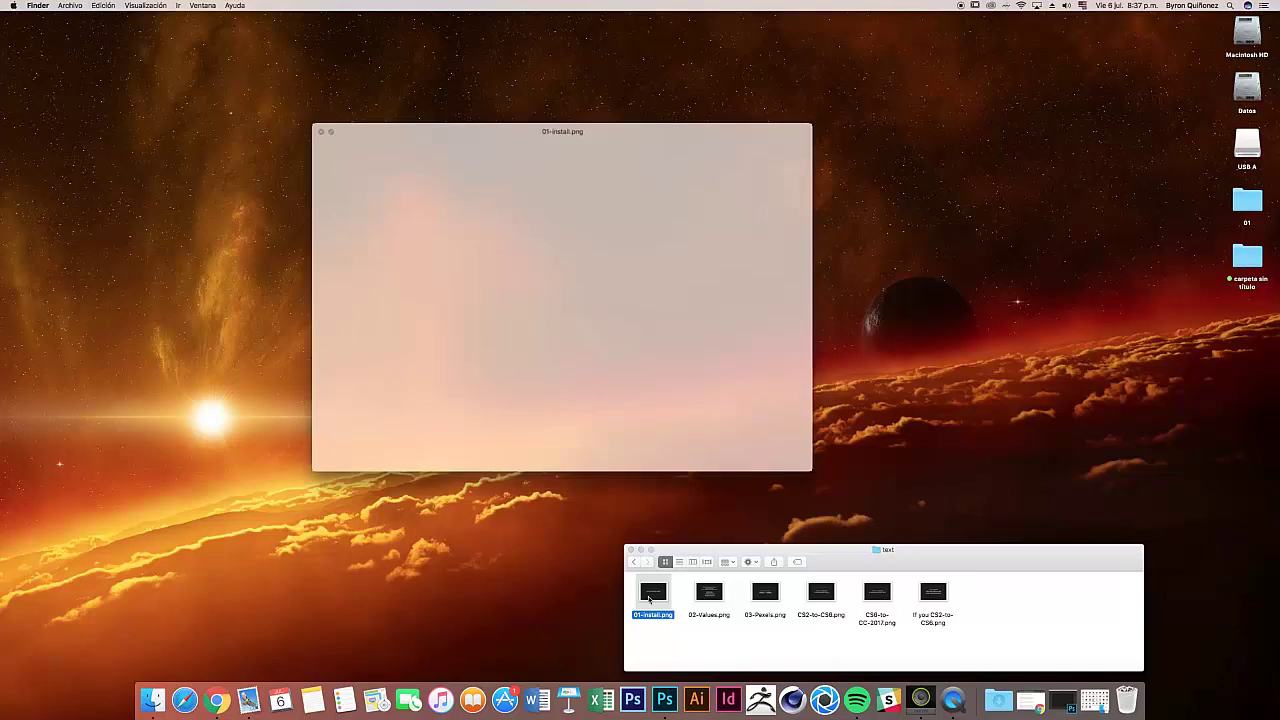
# Step: Nudge the 01-install.png Quick Look preview right and bring Photoshop to the front
pyautogui.moveTo(588, 131); pyautogui.dragTo(602, 131)
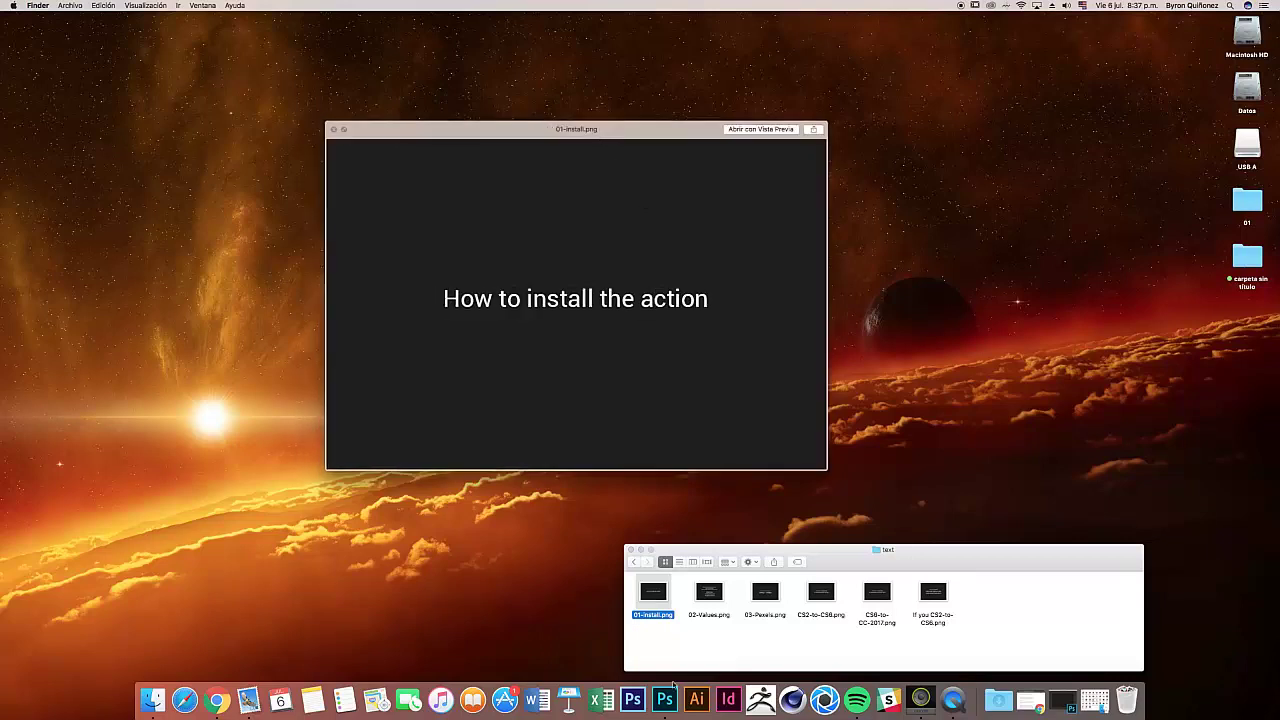
pyautogui.click(666, 697)
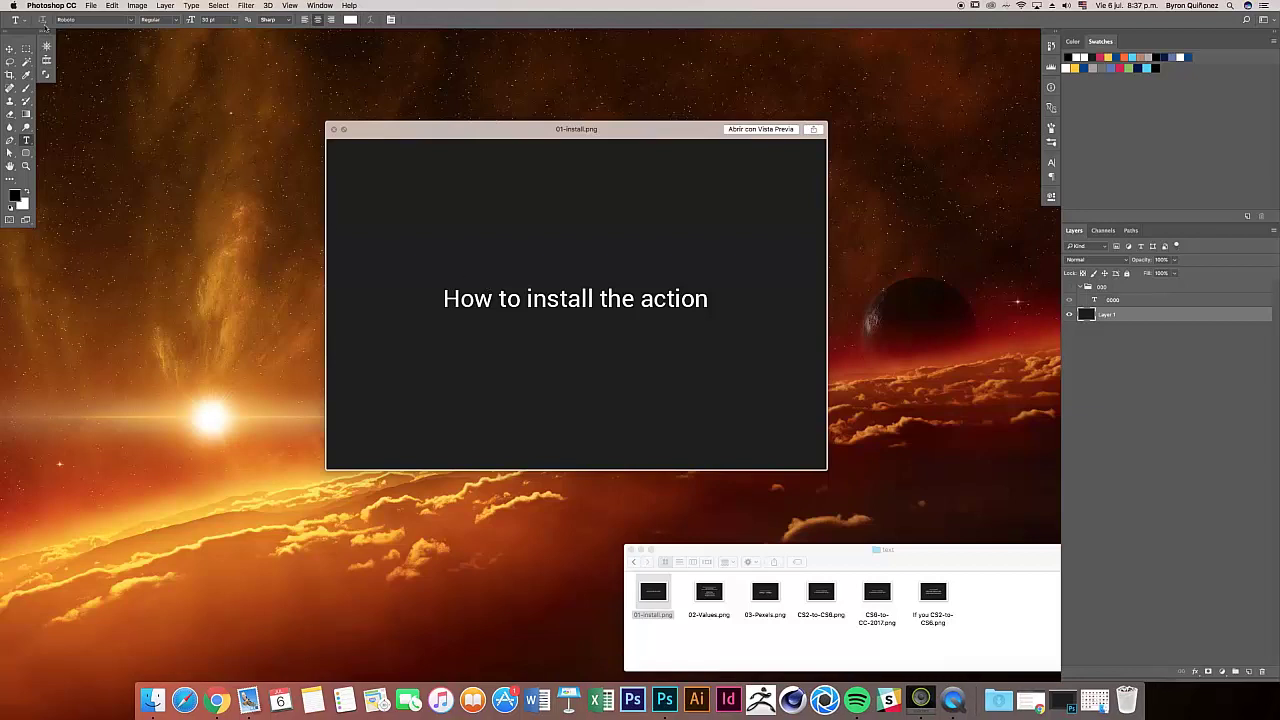
# Step: Show the Actions panel from the Window menu and dock it into the workspace
pyautogui.click(320, 5)
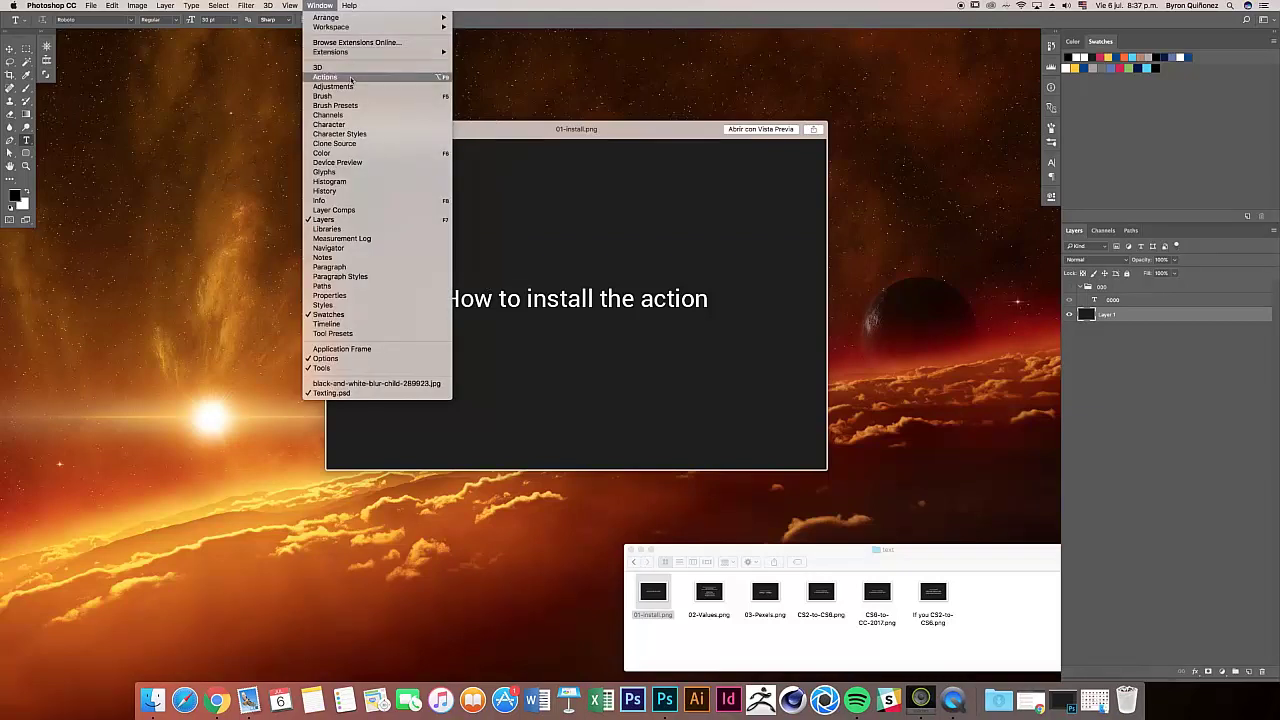
pyautogui.click(338, 78)
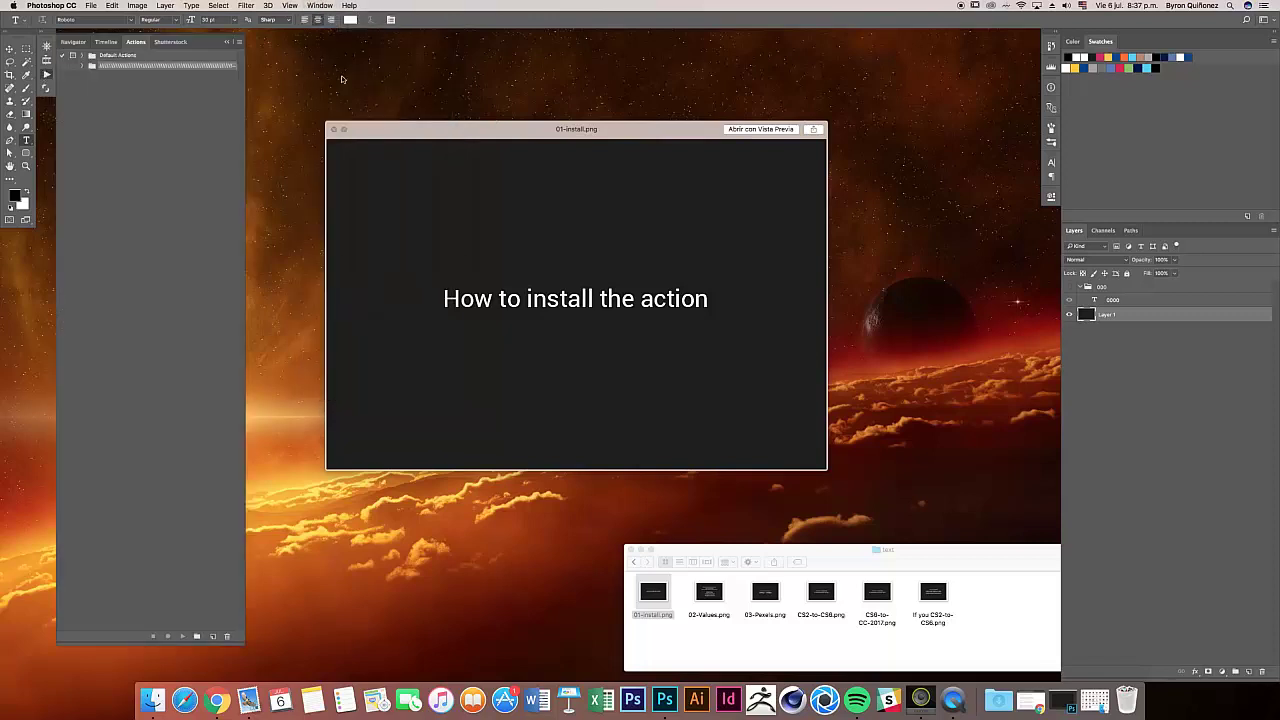
pyautogui.click(44, 28)
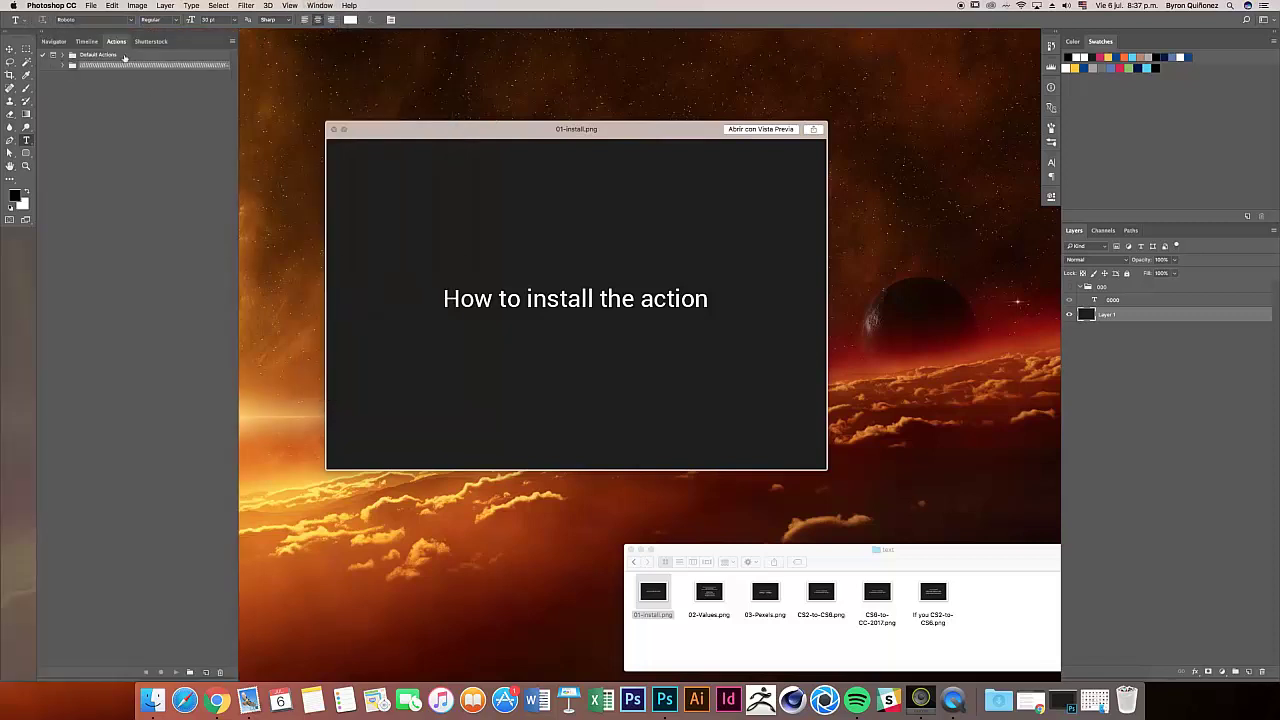
# Step: Load the BallPoint Pen CC .atn action set from the CC+ folder and expand it
pyautogui.click(232, 42)
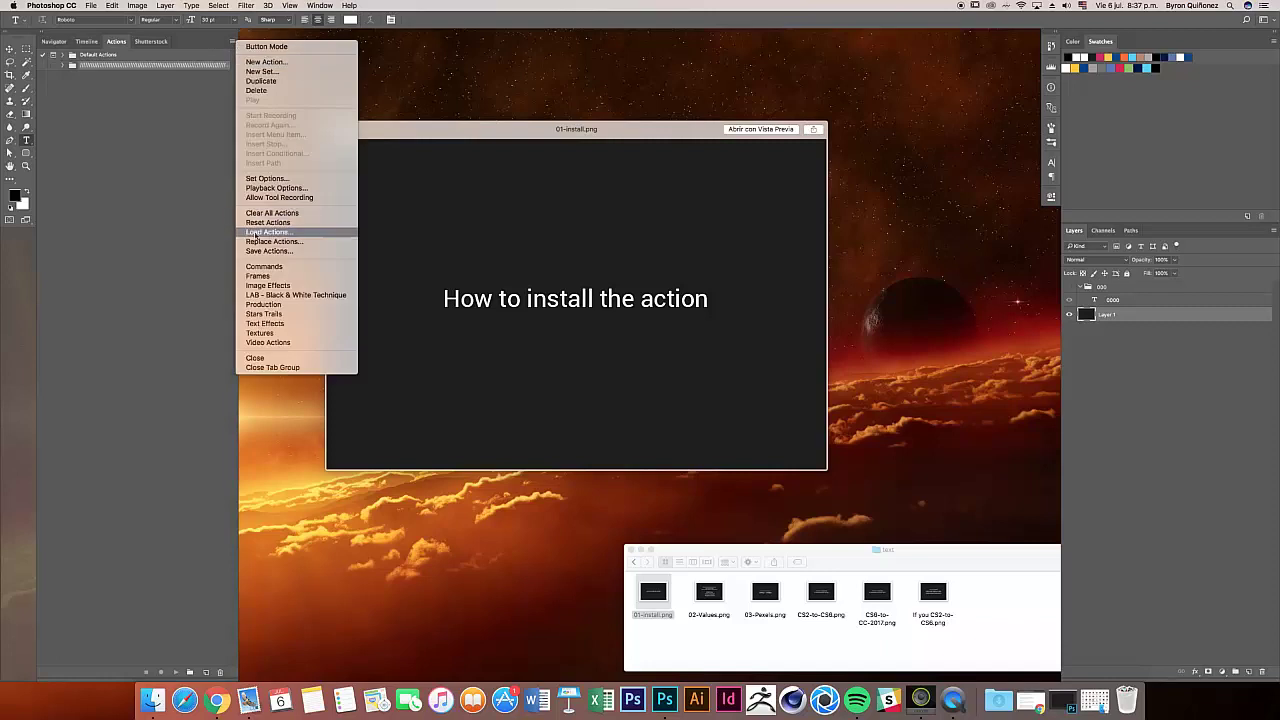
pyautogui.click(267, 232)
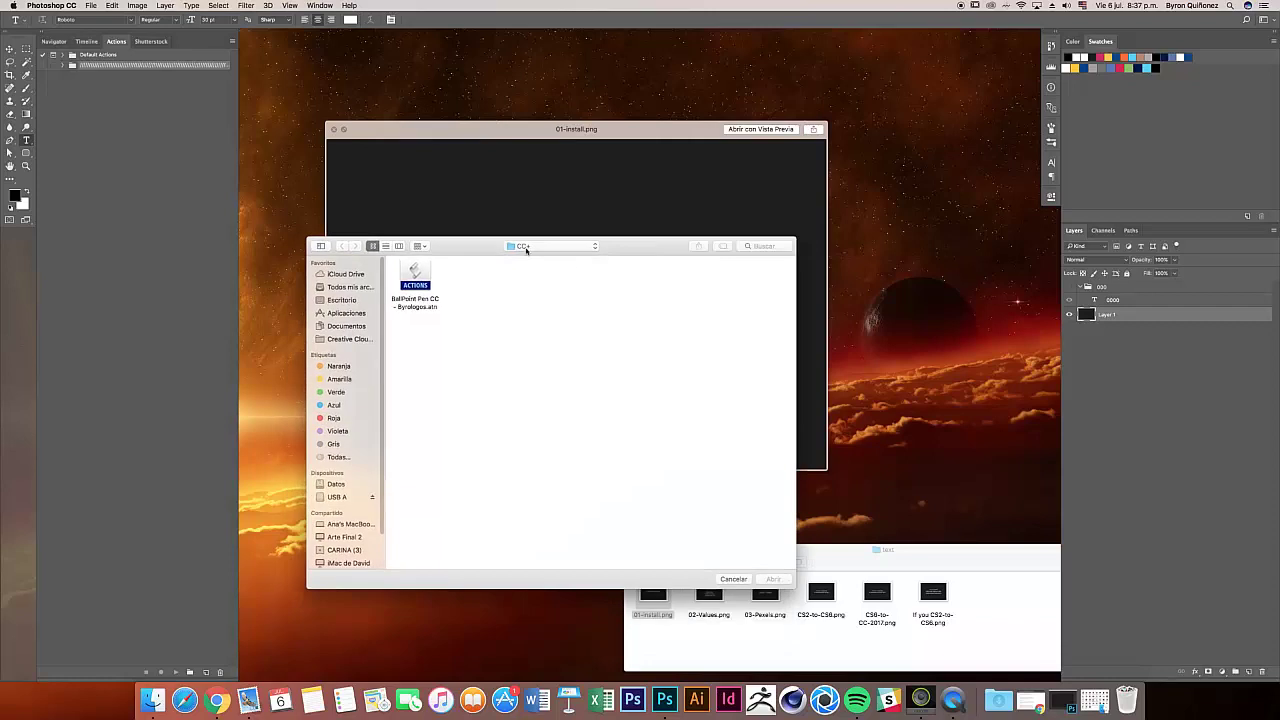
pyautogui.click(539, 249)
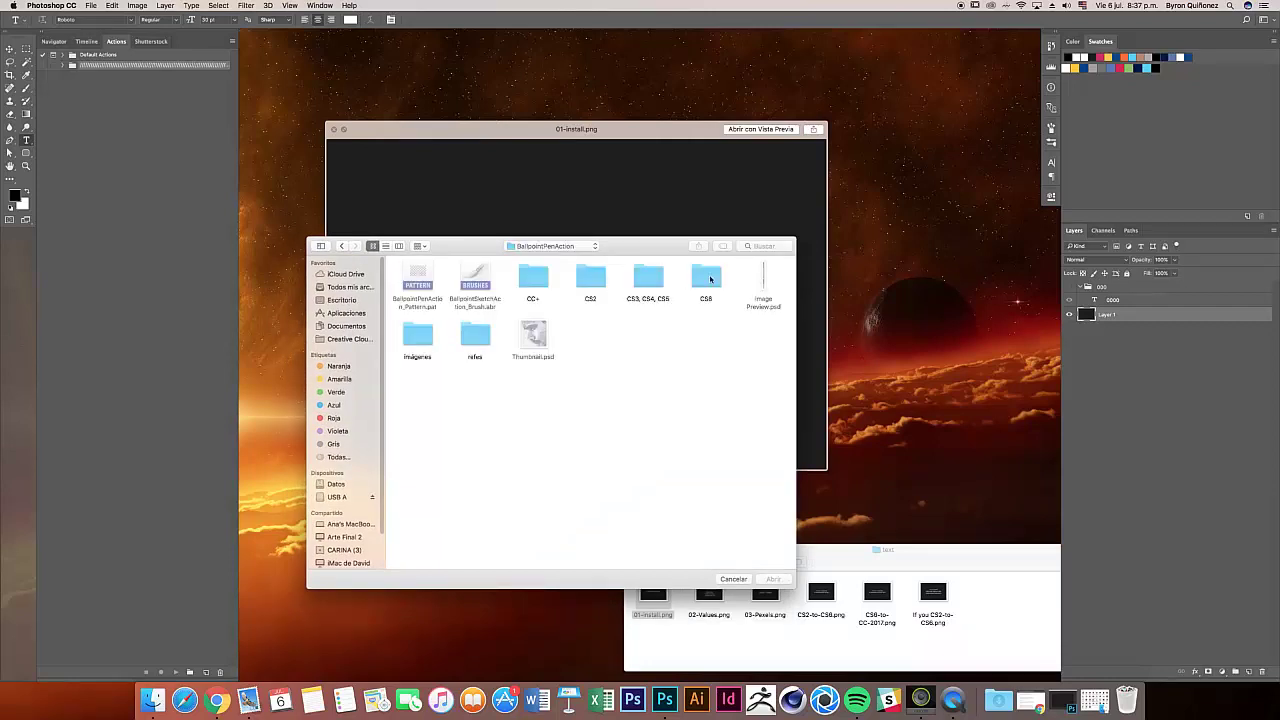
pyautogui.doubleClick(543, 282)
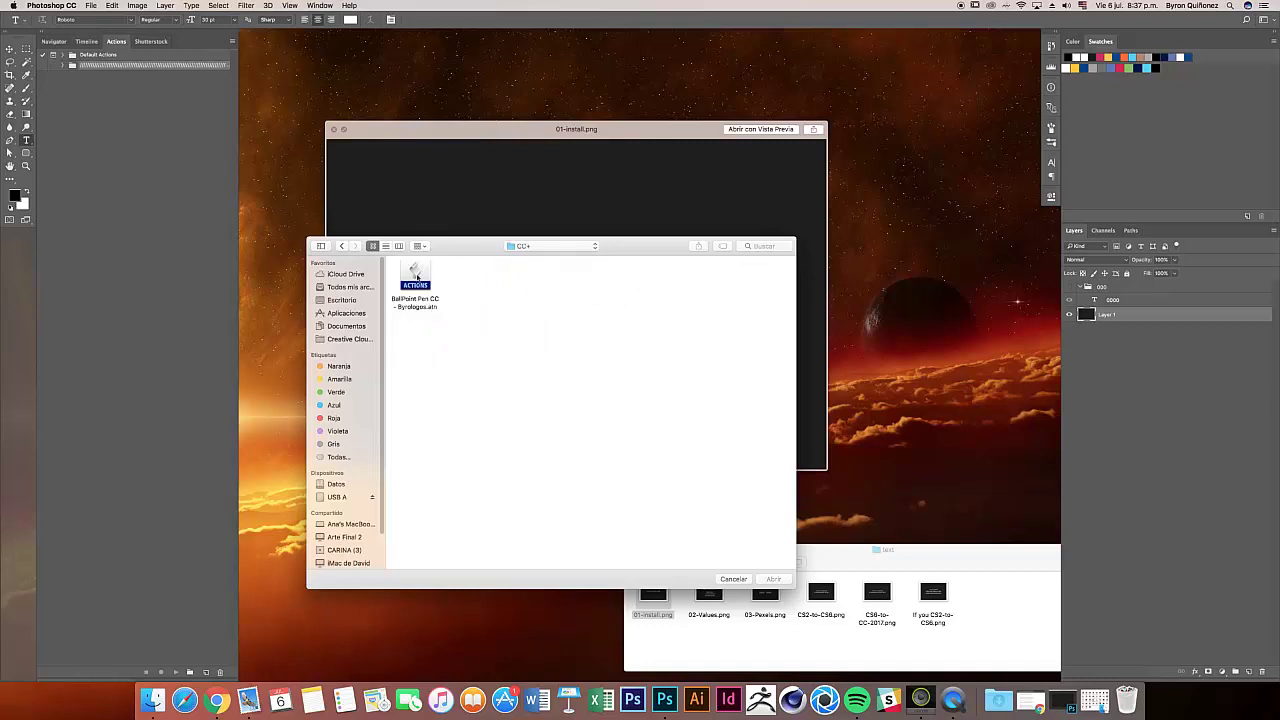
pyautogui.click(427, 286)
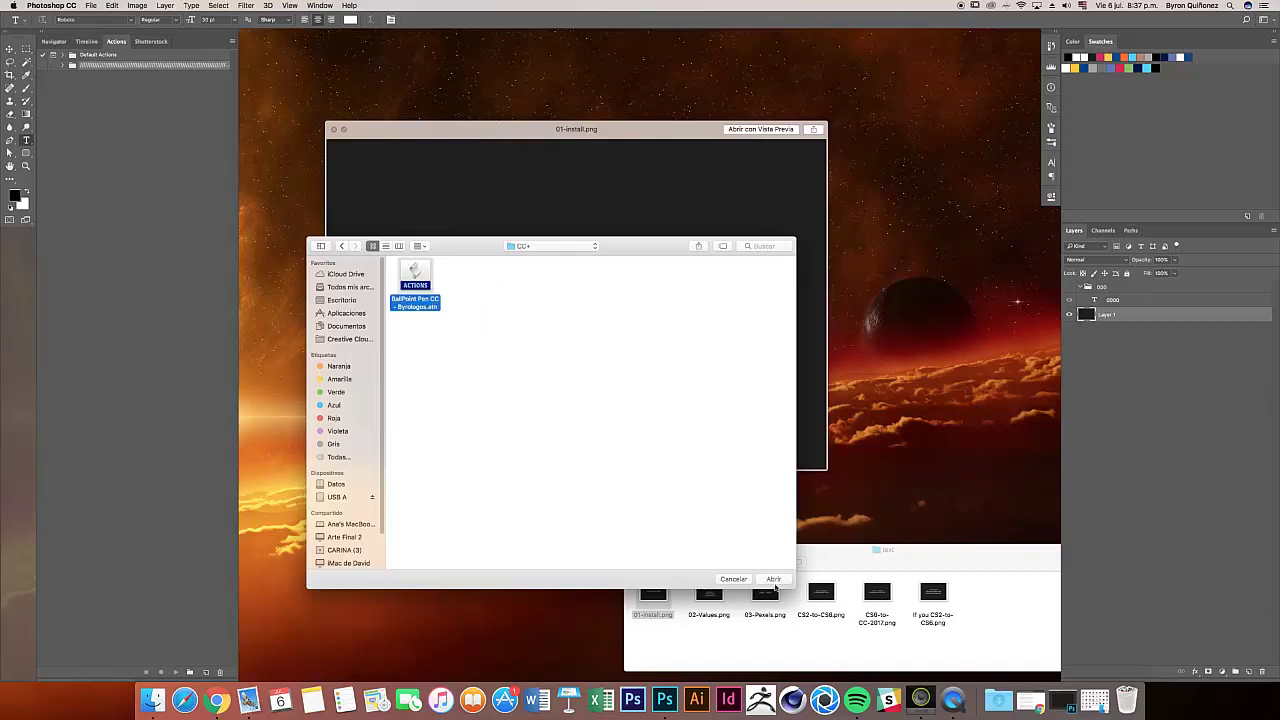
pyautogui.click(774, 584)
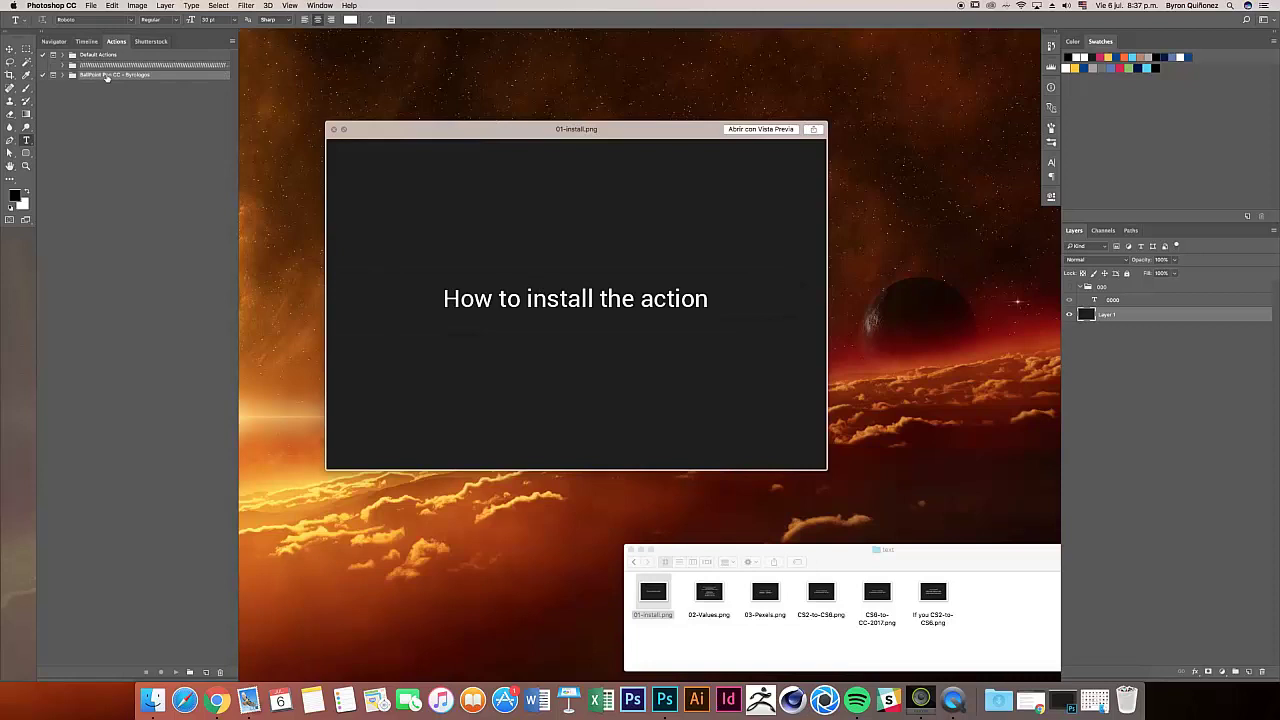
pyautogui.click(62, 75)
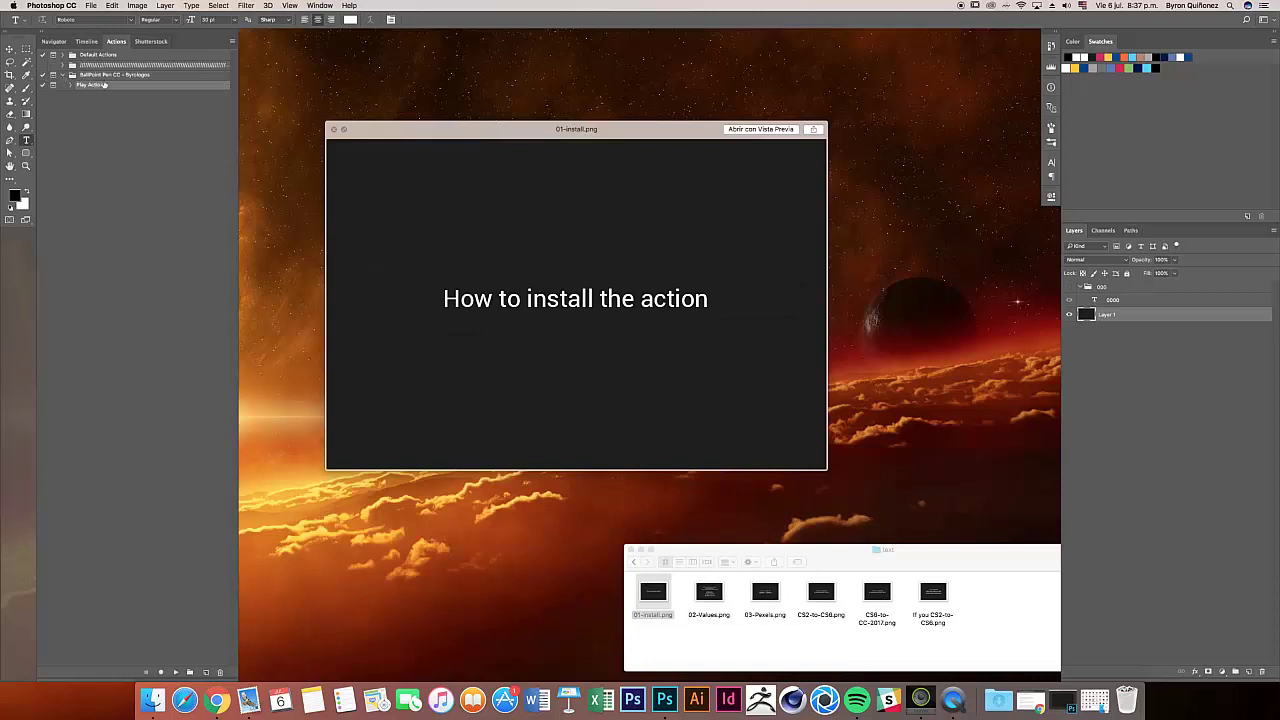
# Step: Load BallpointSketchAction_Brush.abr brushes through Edit > Presets > Preset Manager
pyautogui.click(112, 6)
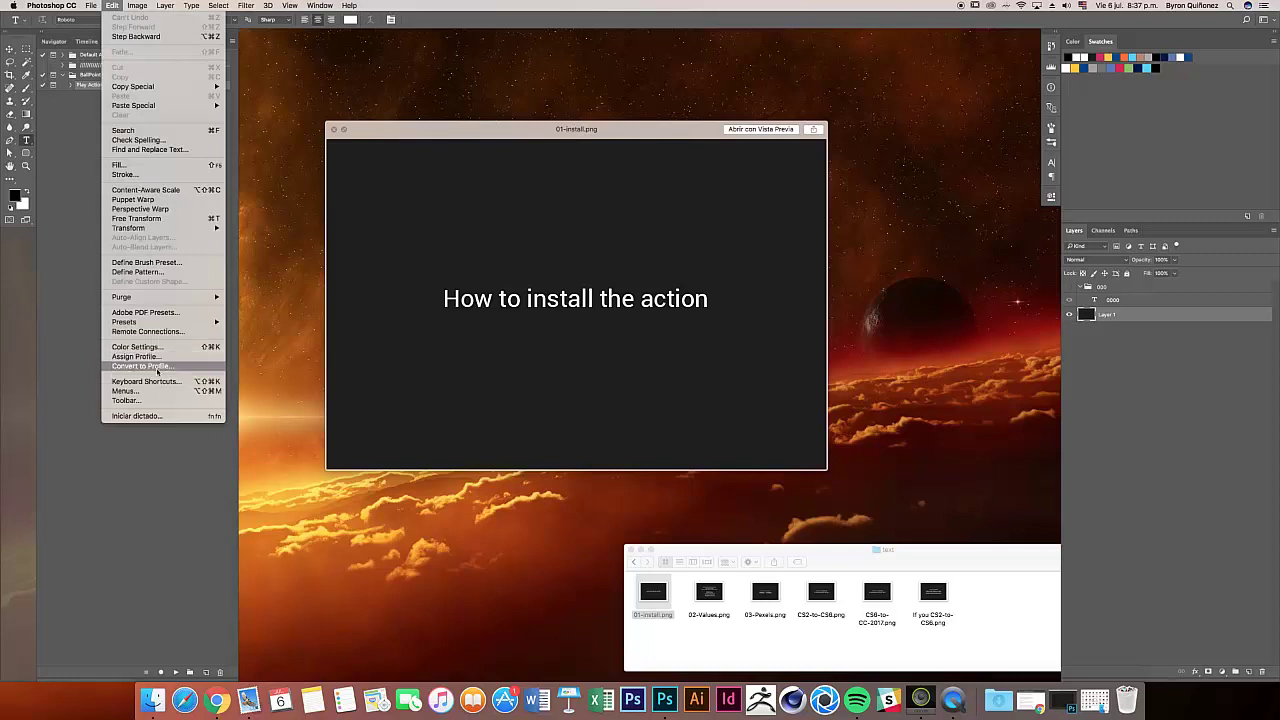
pyautogui.moveTo(125, 322)
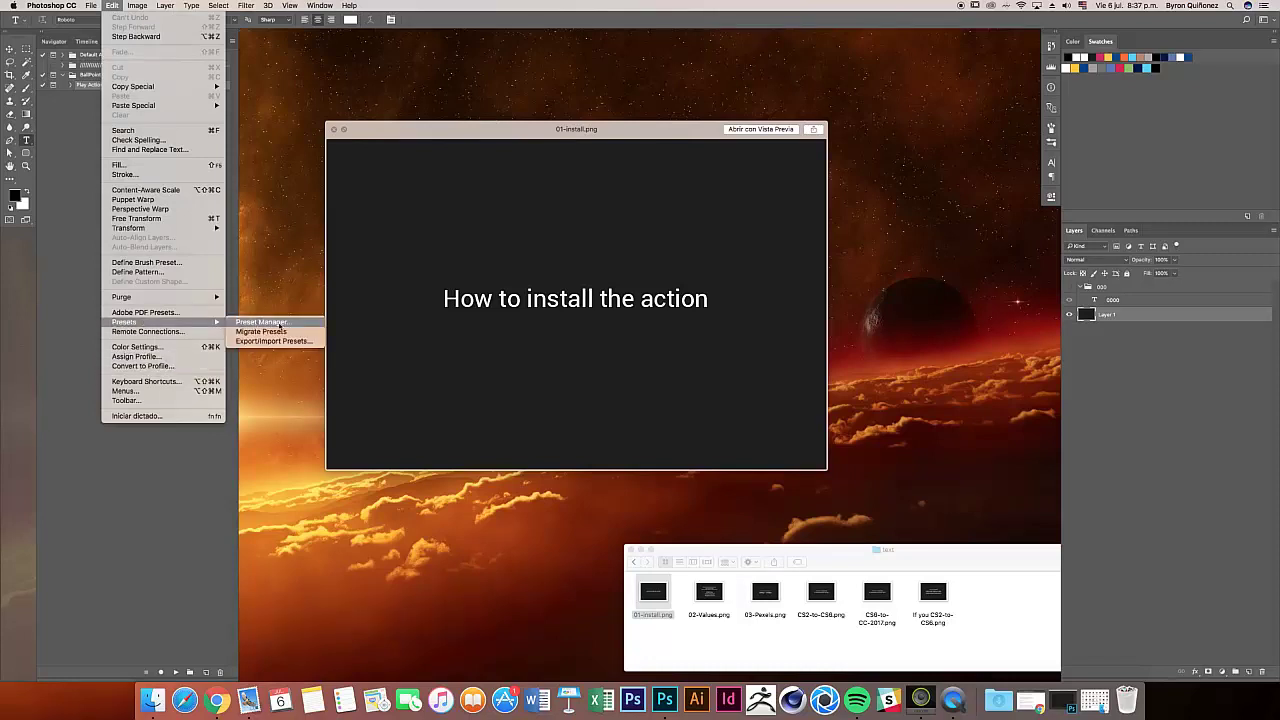
pyautogui.click(281, 322)
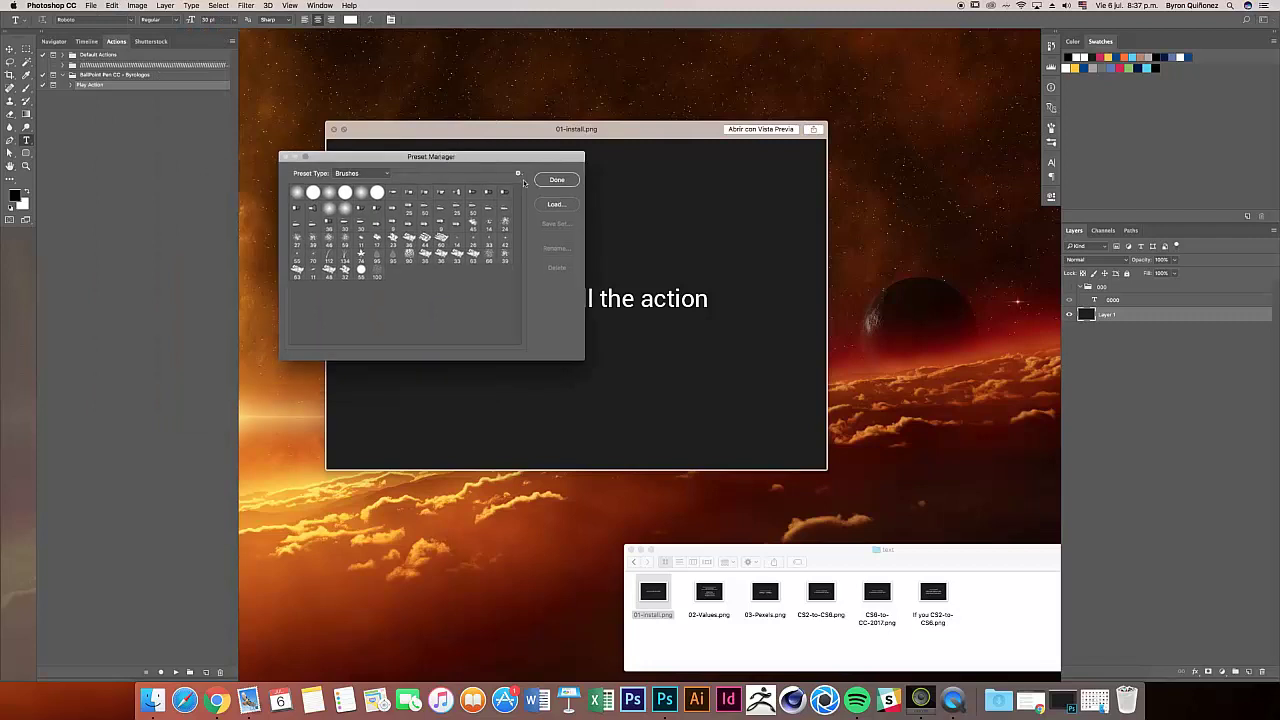
pyautogui.click(518, 175)
pyautogui.click(518, 176)
pyautogui.click(547, 205)
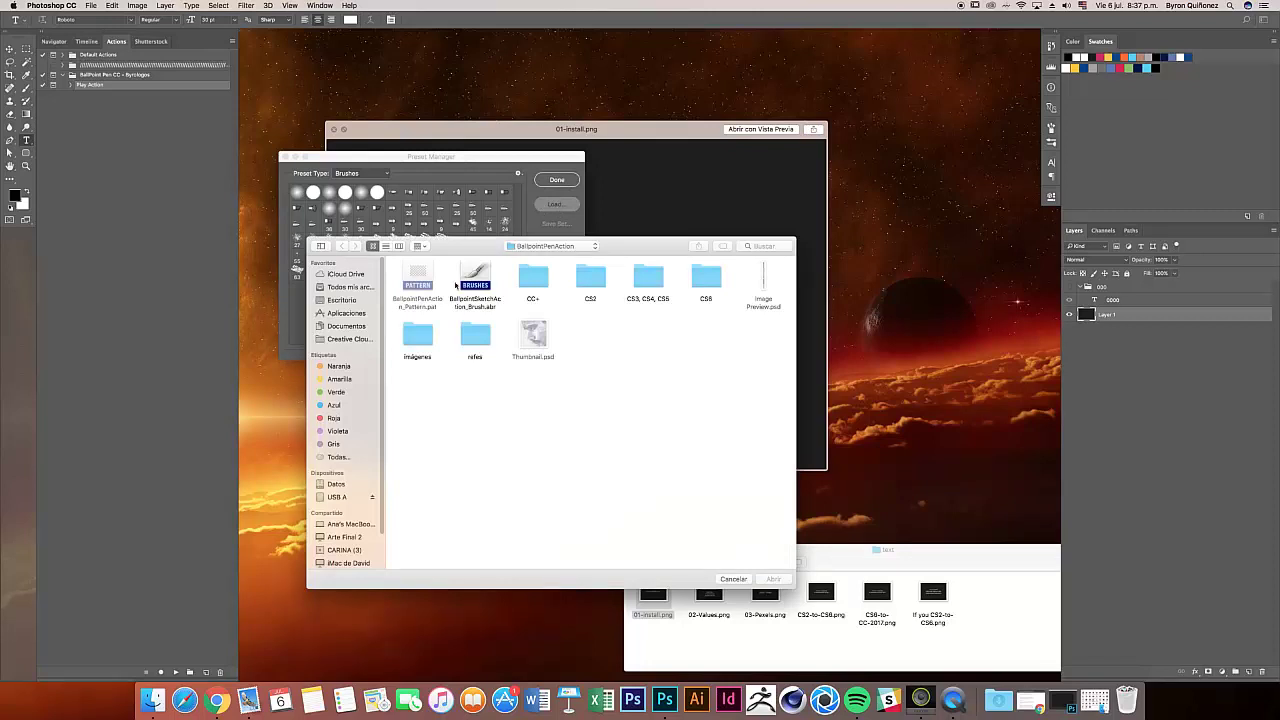
pyautogui.click(482, 286)
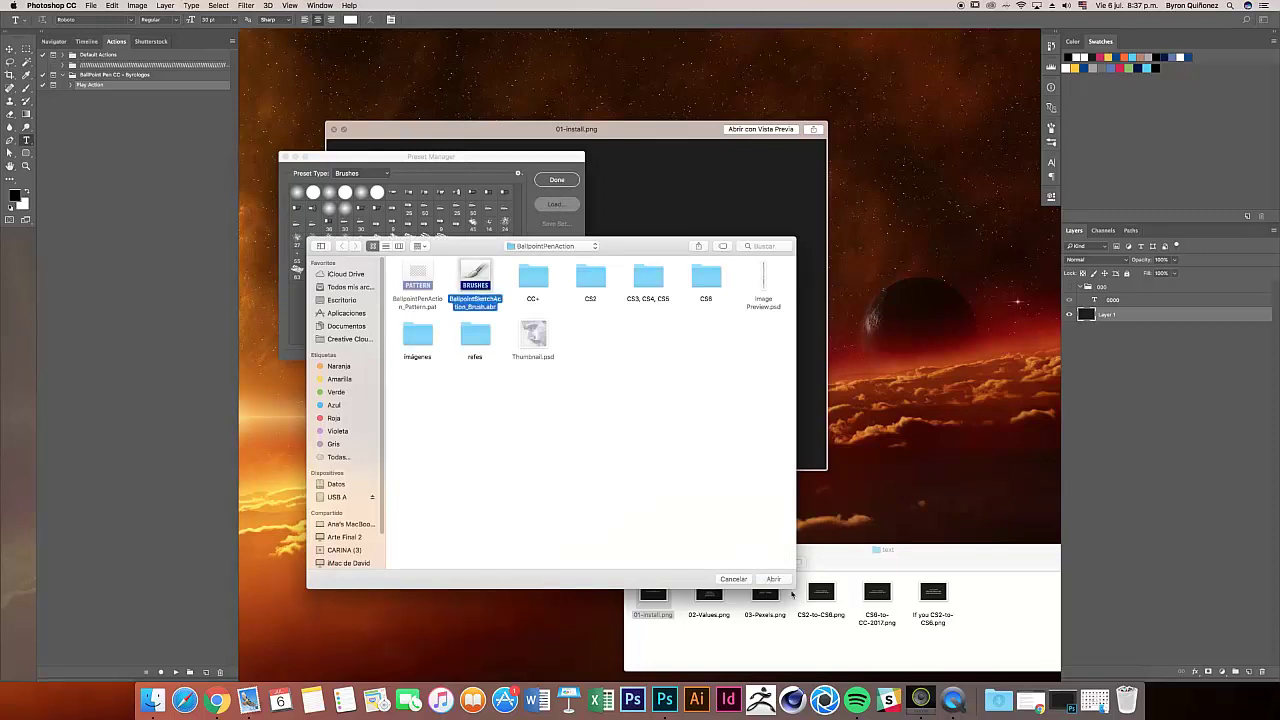
pyautogui.click(774, 579)
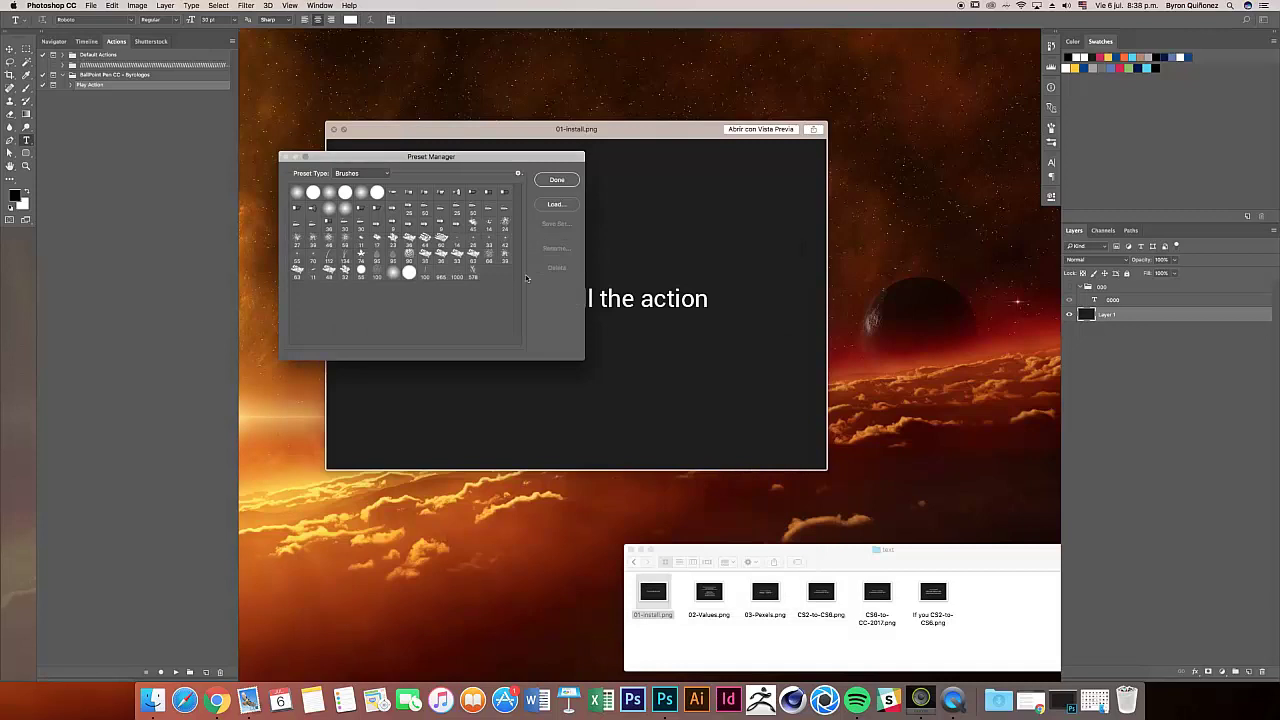
# Step: Switch Preset Type to Patterns, load BallpointPenAction_Pattern.pat, and finish with Done
pyautogui.click(393, 175)
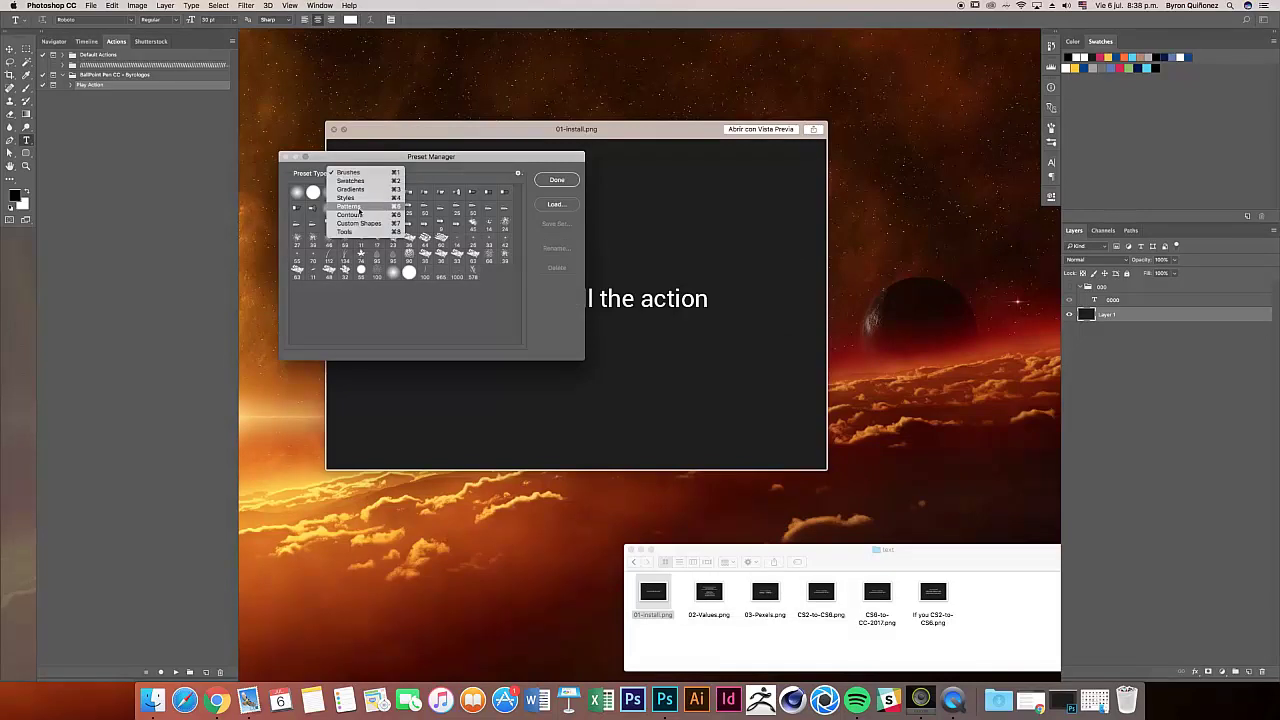
pyautogui.click(385, 206)
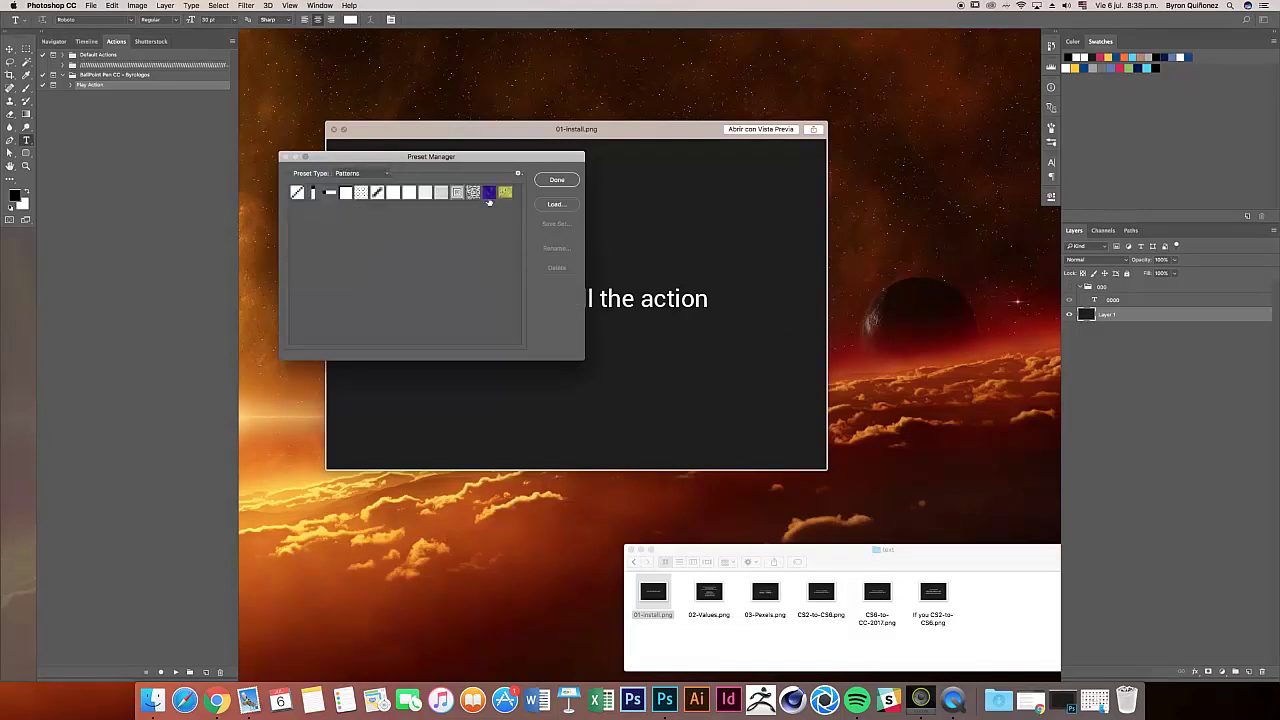
pyautogui.click(566, 205)
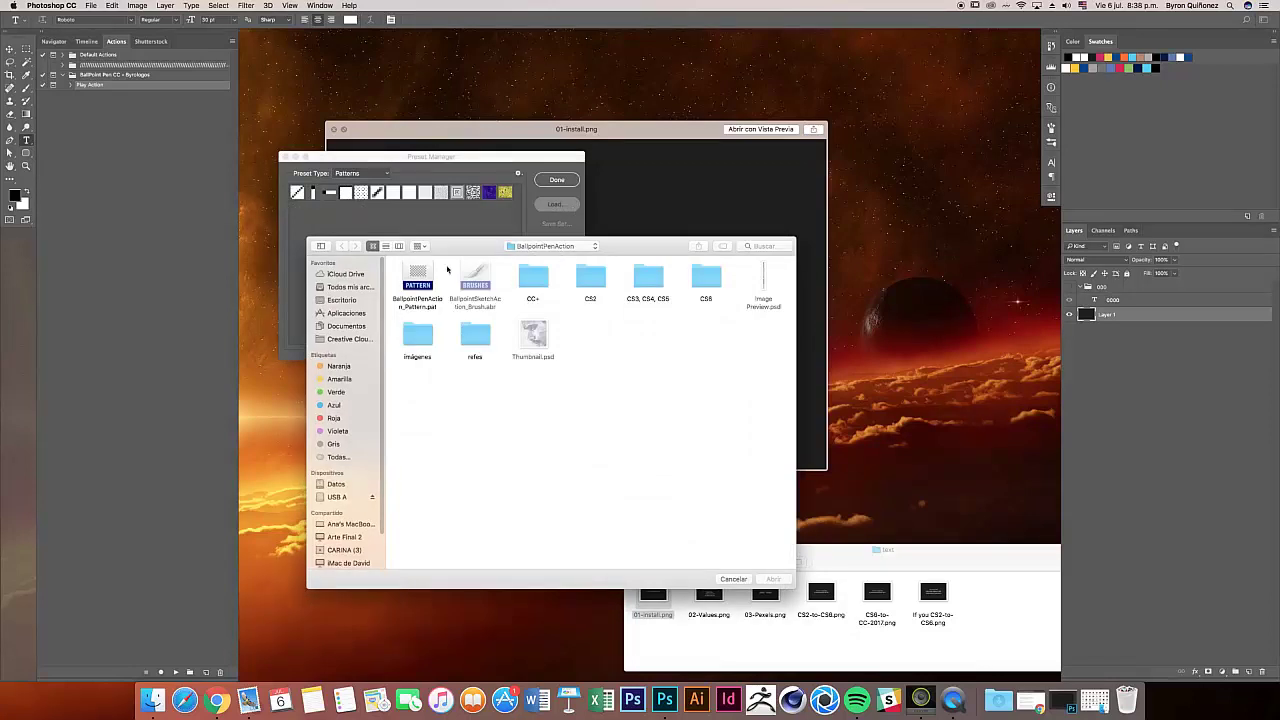
pyautogui.click(424, 284)
pyautogui.click(773, 579)
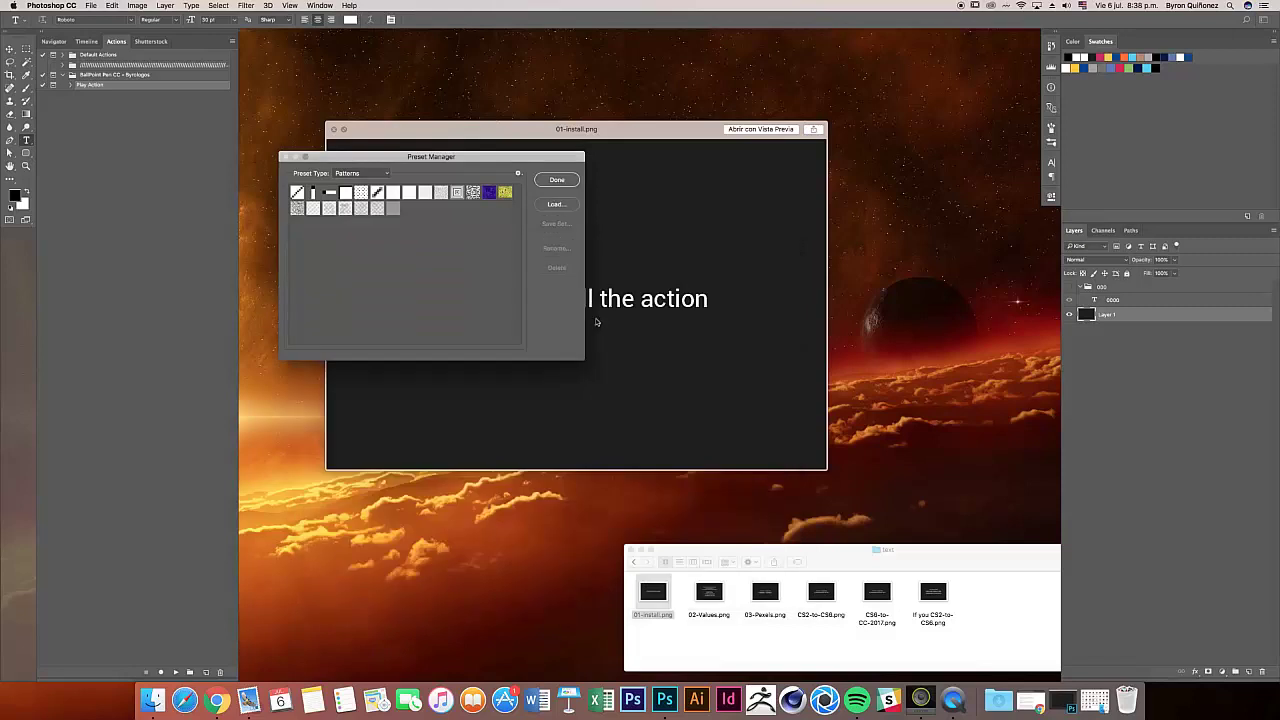
pyautogui.click(560, 181)
pyautogui.click(560, 180)
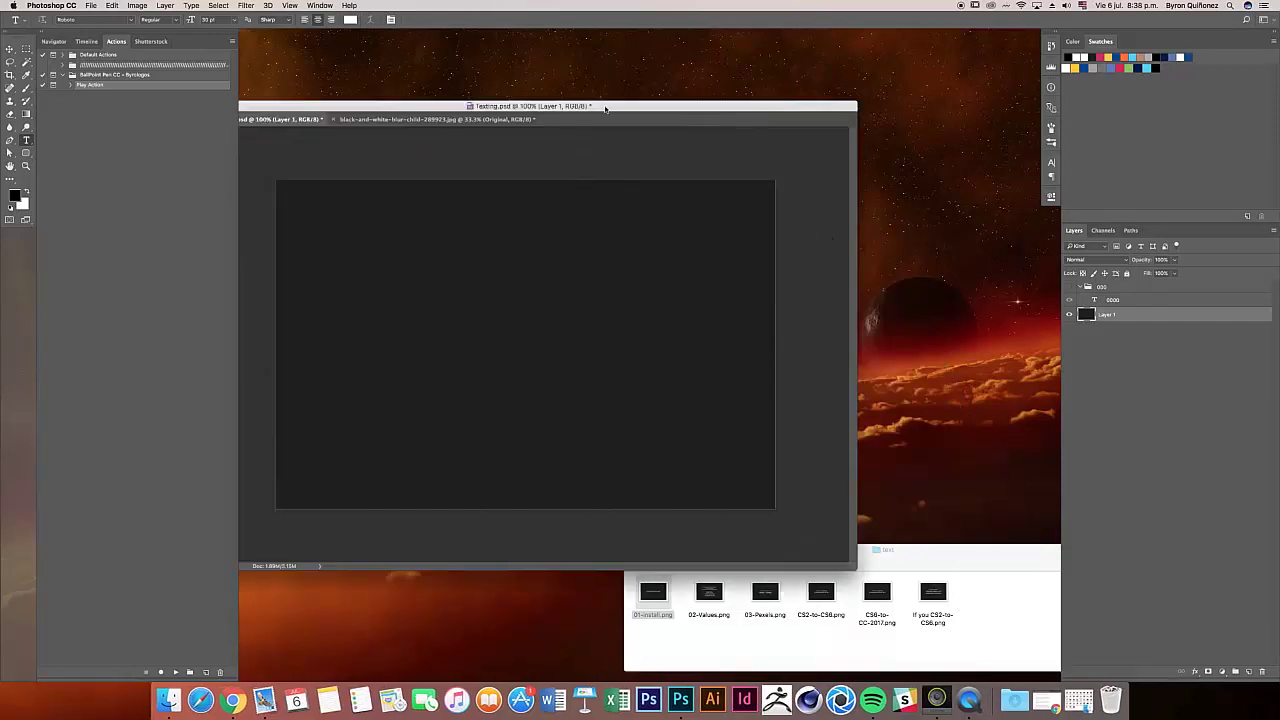
# Step: Minimize the Testing document, close the install preview, and restore the fotos folder window
pyautogui.moveTo(313, 117); pyautogui.dragTo(384, 128)
pyautogui.click(329, 114)
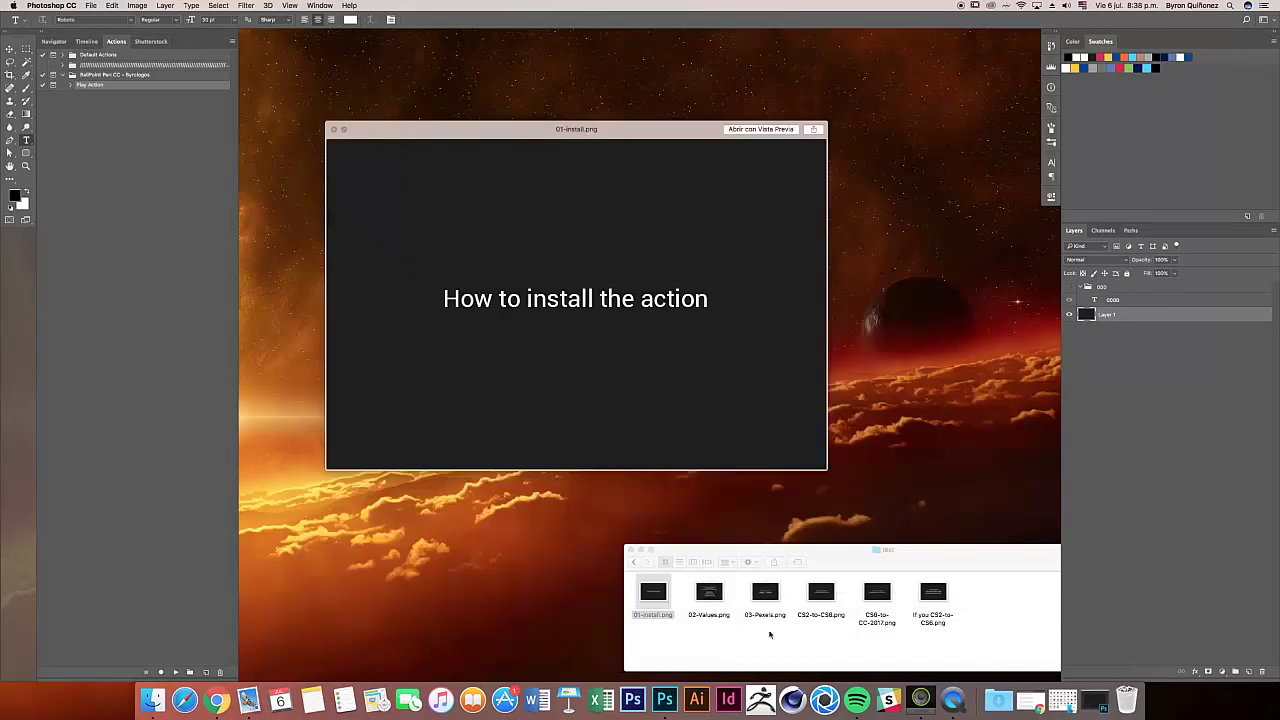
pyautogui.click(335, 128)
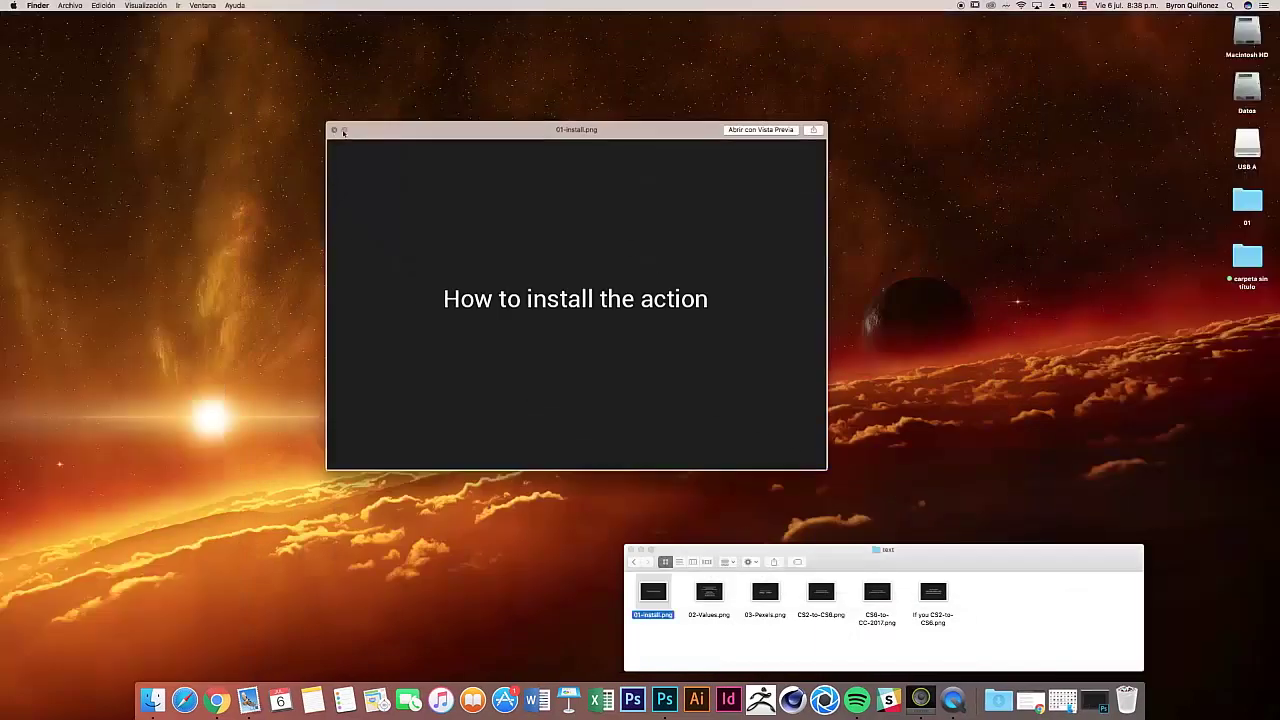
pyautogui.click(1063, 700)
pyautogui.click(897, 340)
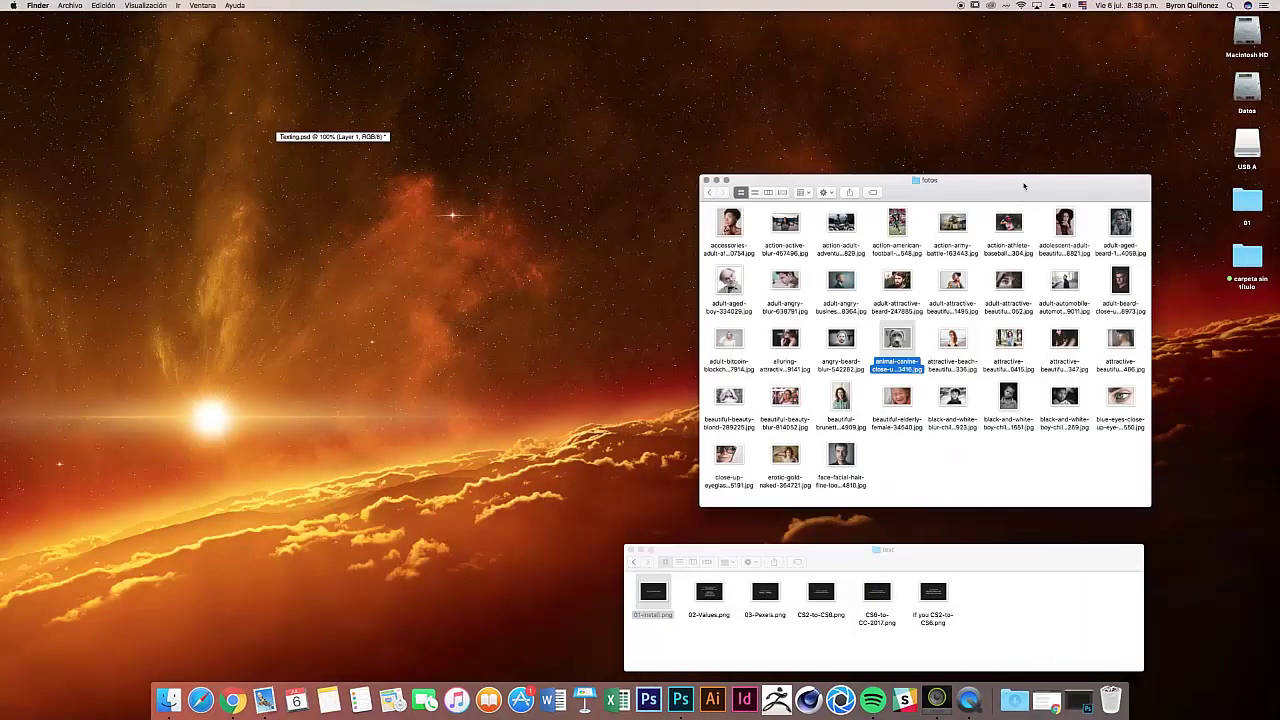
pyautogui.moveTo(1012, 182); pyautogui.dragTo(753, 93)
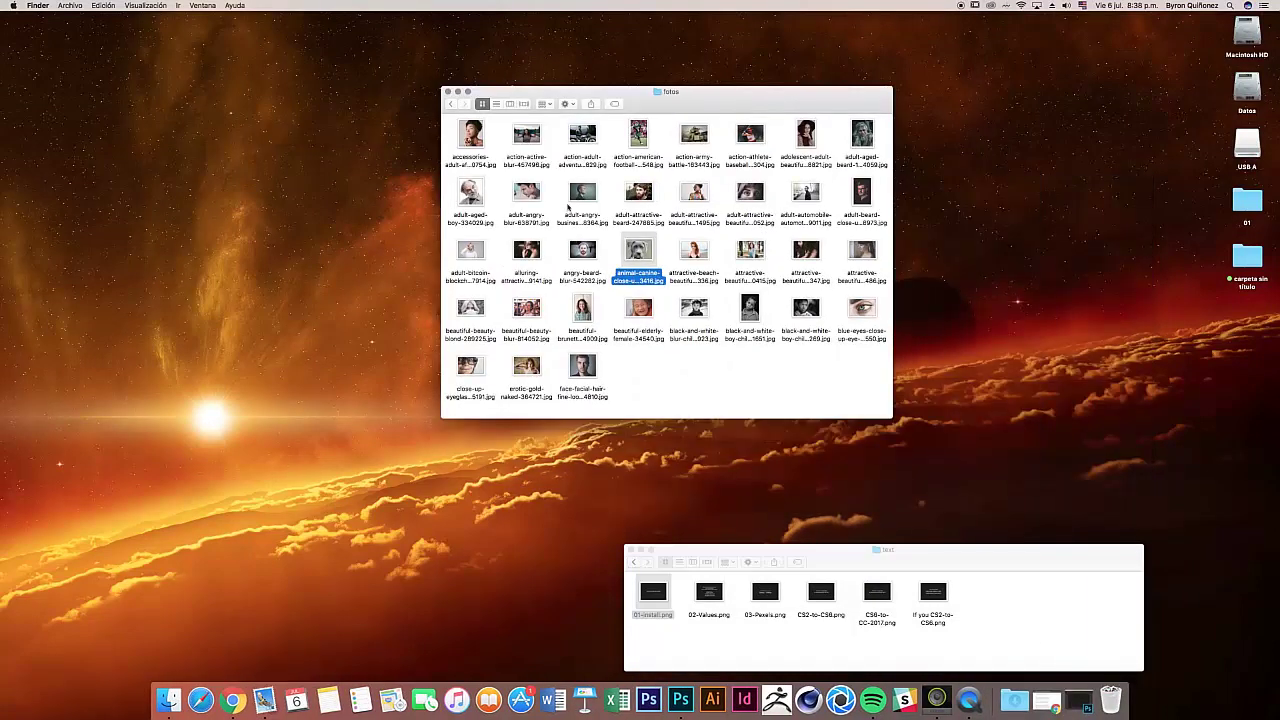
# Step: Open accessories-adult-afro-790754.jpg in Photoshop via the Dock icon and minimize the fotos window
pyautogui.moveTo(471, 133); pyautogui.dragTo(680, 698)
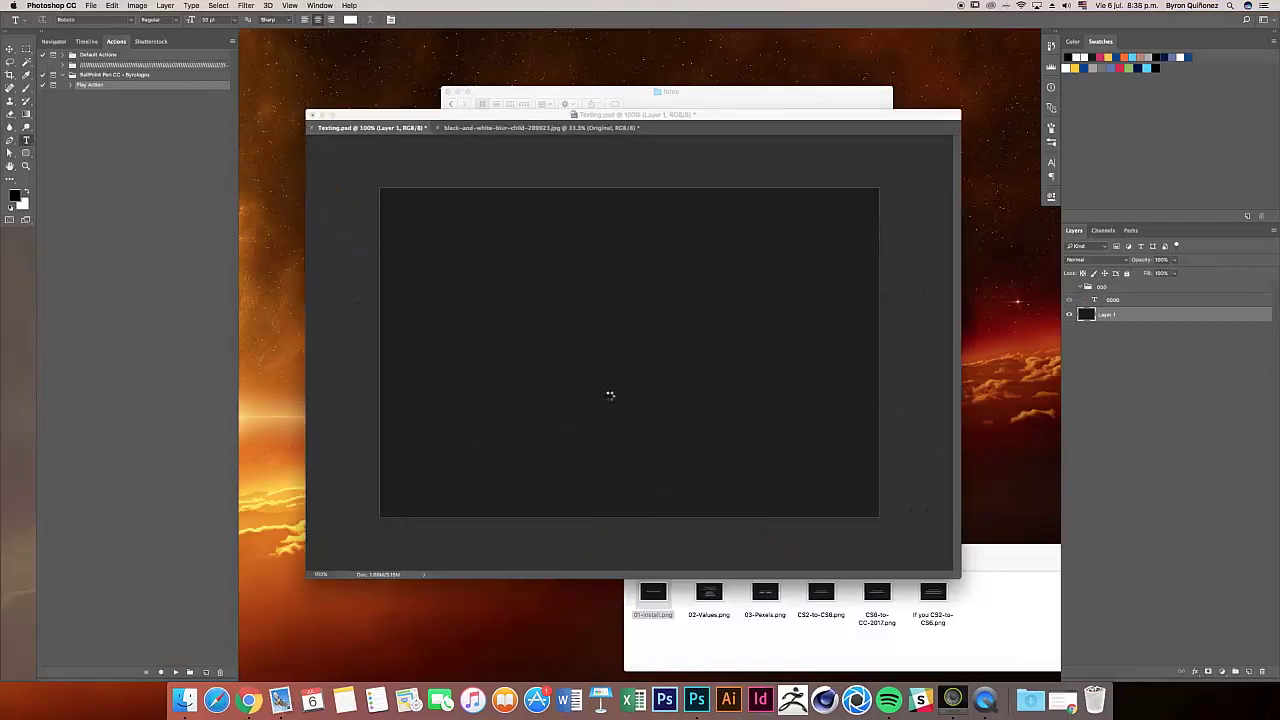
pyautogui.moveTo(709, 107)
pyautogui.mouseDown()
pyautogui.moveTo(688, 92)
pyautogui.moveTo(680, 112)
pyautogui.mouseUp()
pyautogui.click(493, 92)
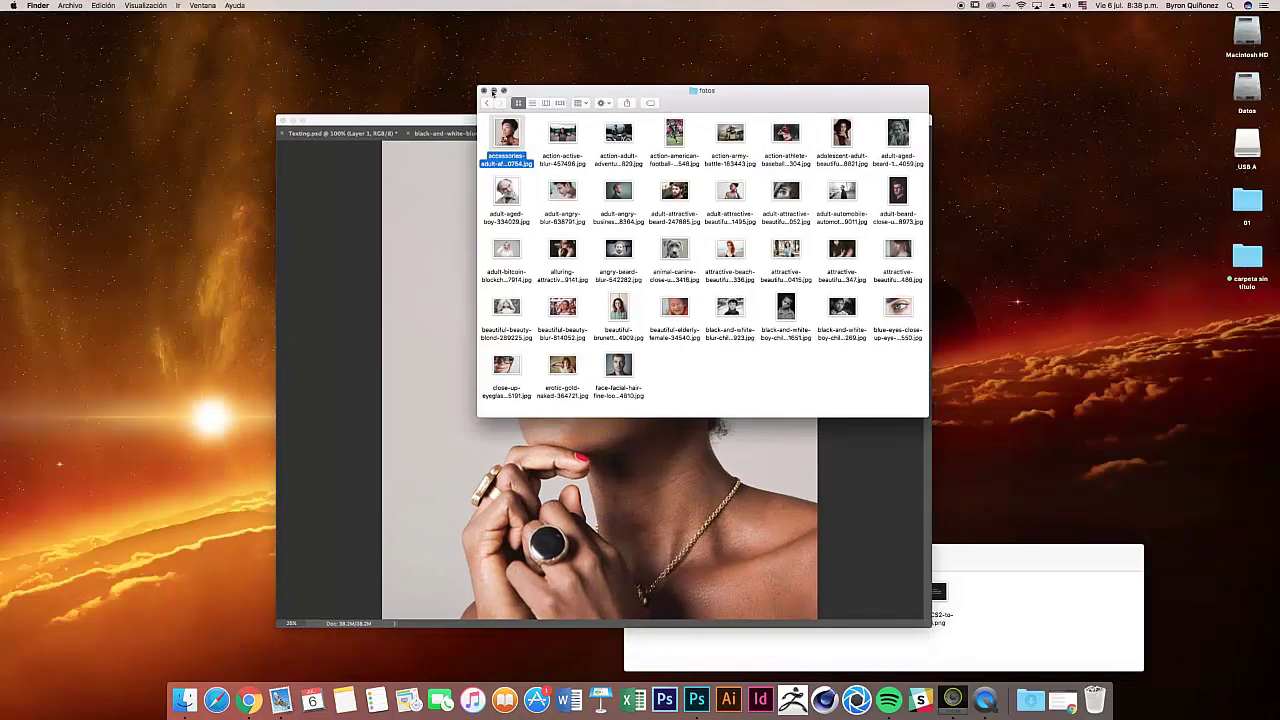
pyautogui.click(493, 92)
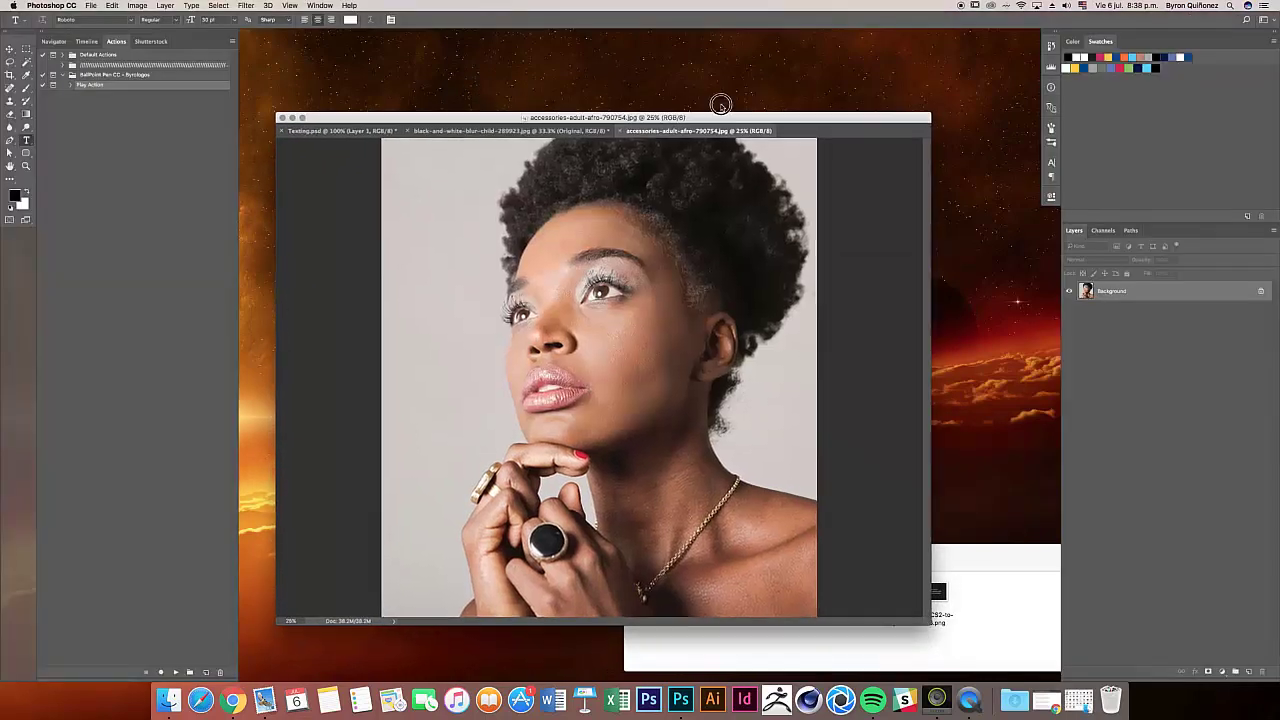
pyautogui.moveTo(720, 104); pyautogui.dragTo(701, 43)
# Step: Preview the 02-Values.png note (RGB Color, 8 bits/channel, English), move it aside, return to Photoshop
pyautogui.click(708, 618)
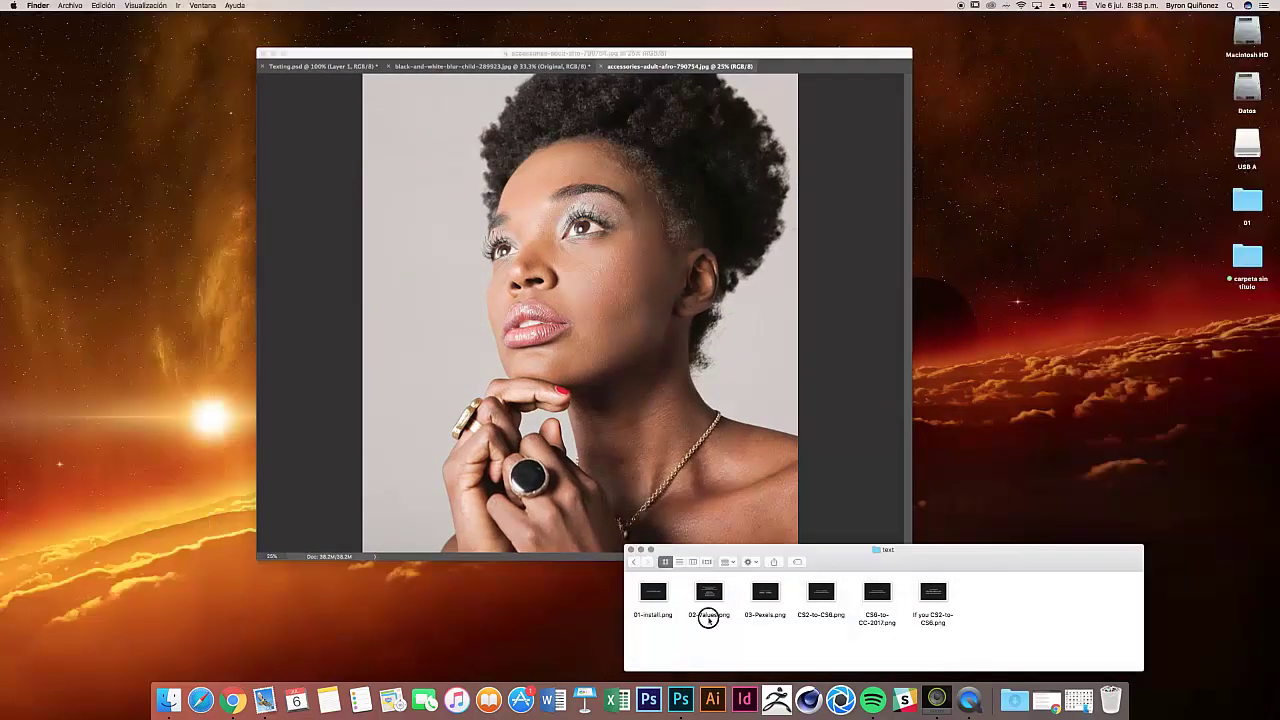
pyautogui.press('space')
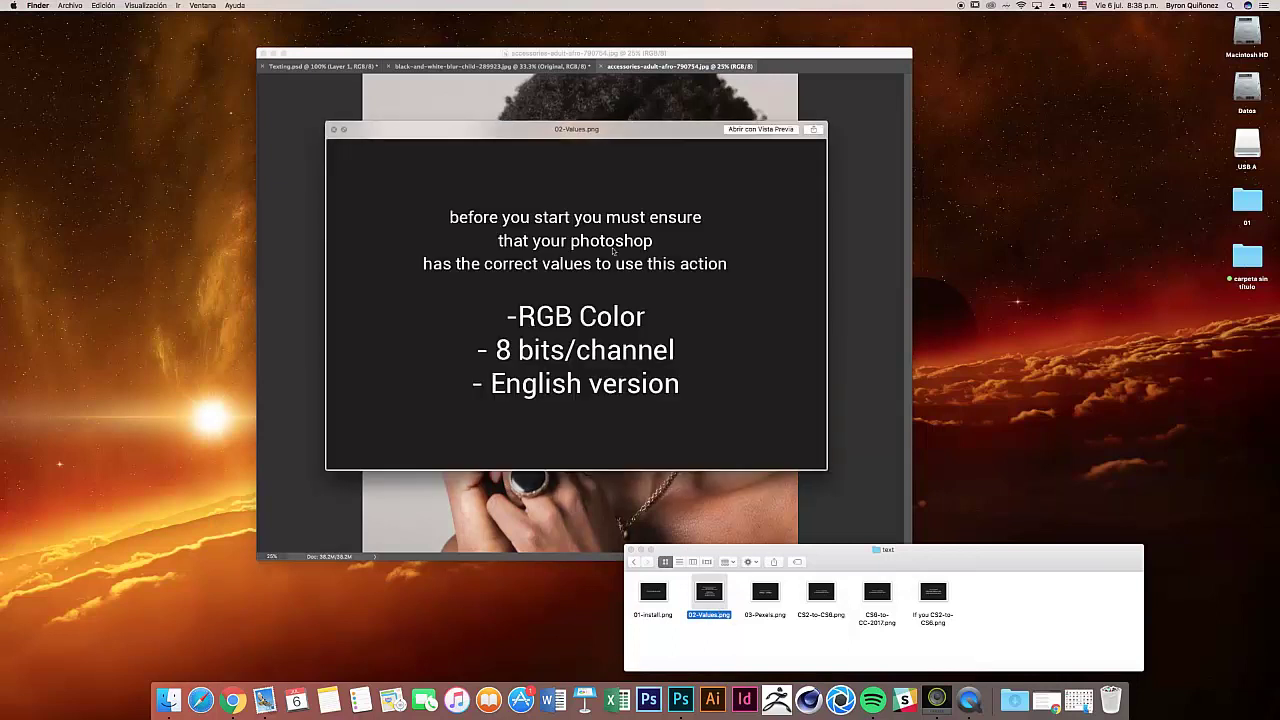
pyautogui.moveTo(630, 128)
pyautogui.mouseDown()
pyautogui.moveTo(896, 138)
pyautogui.moveTo(643, 135)
pyautogui.mouseUp()
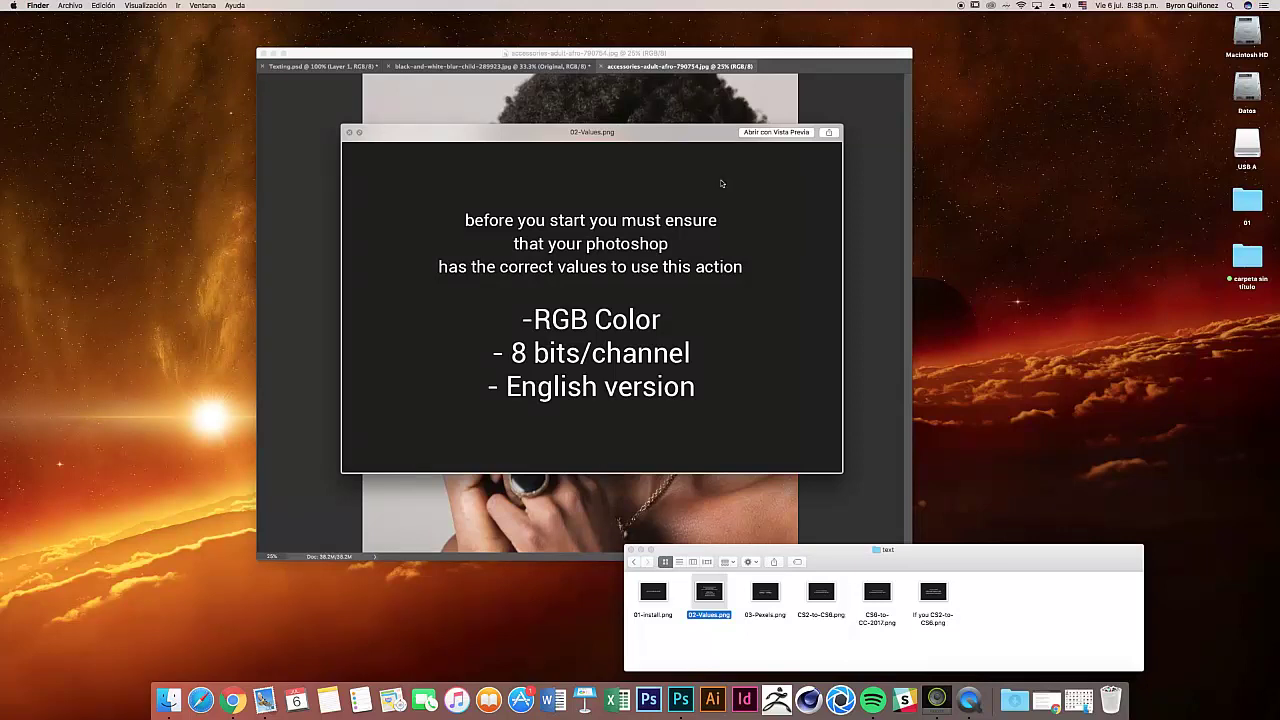
pyautogui.moveTo(700, 133); pyautogui.dragTo(584, 298)
pyautogui.click(628, 53)
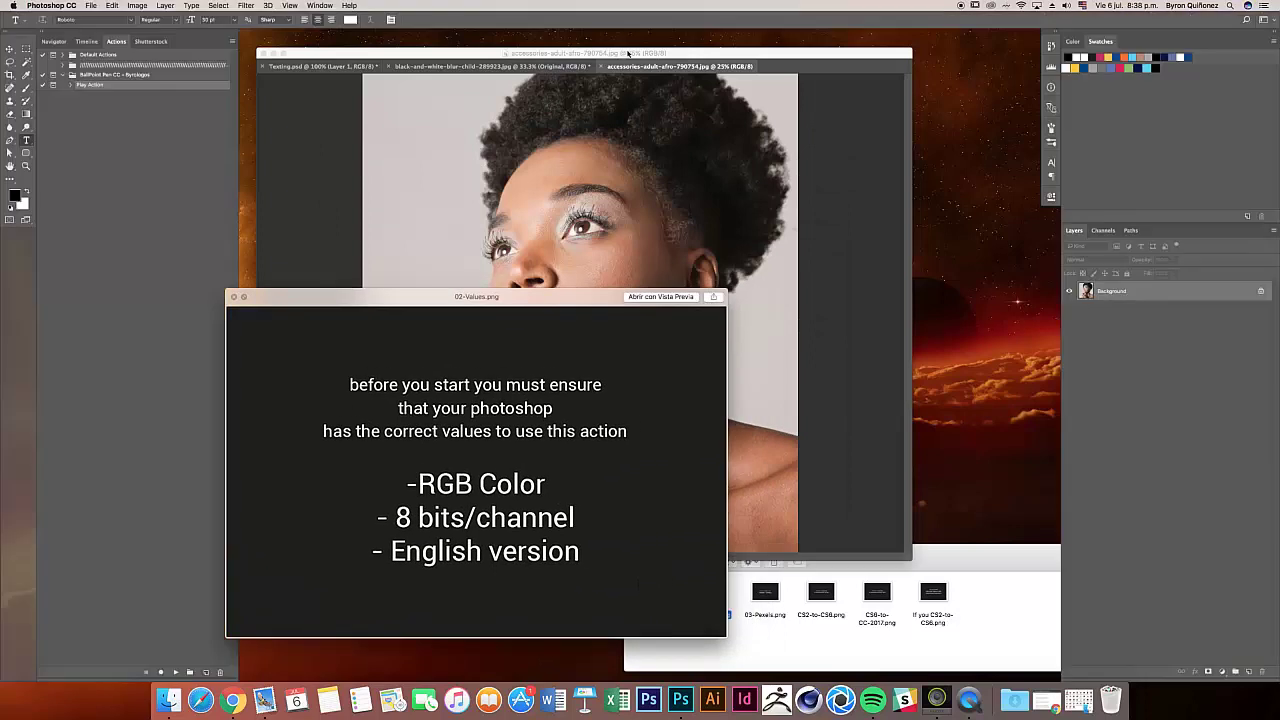
# Step: Confirm English as UI Language in Preferences > Interface, then bring the 02-Values.png note back
pyautogui.click(139, 7)
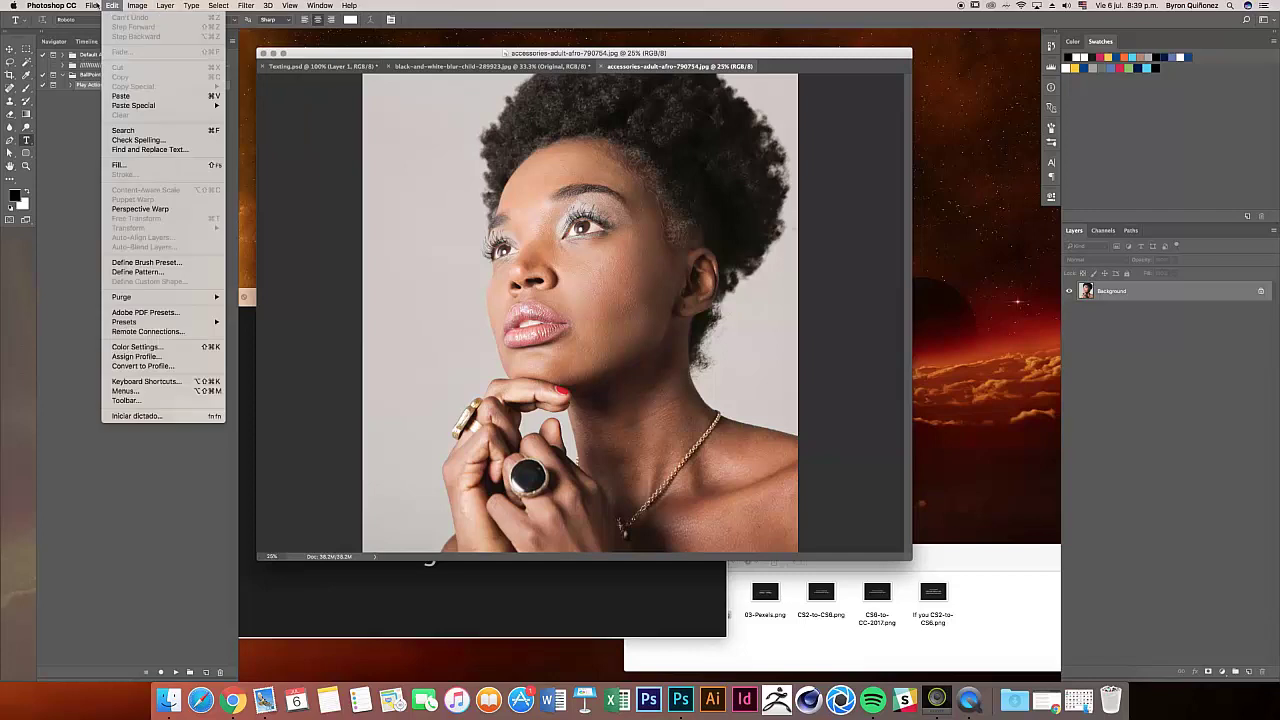
pyautogui.moveTo(52, 36)
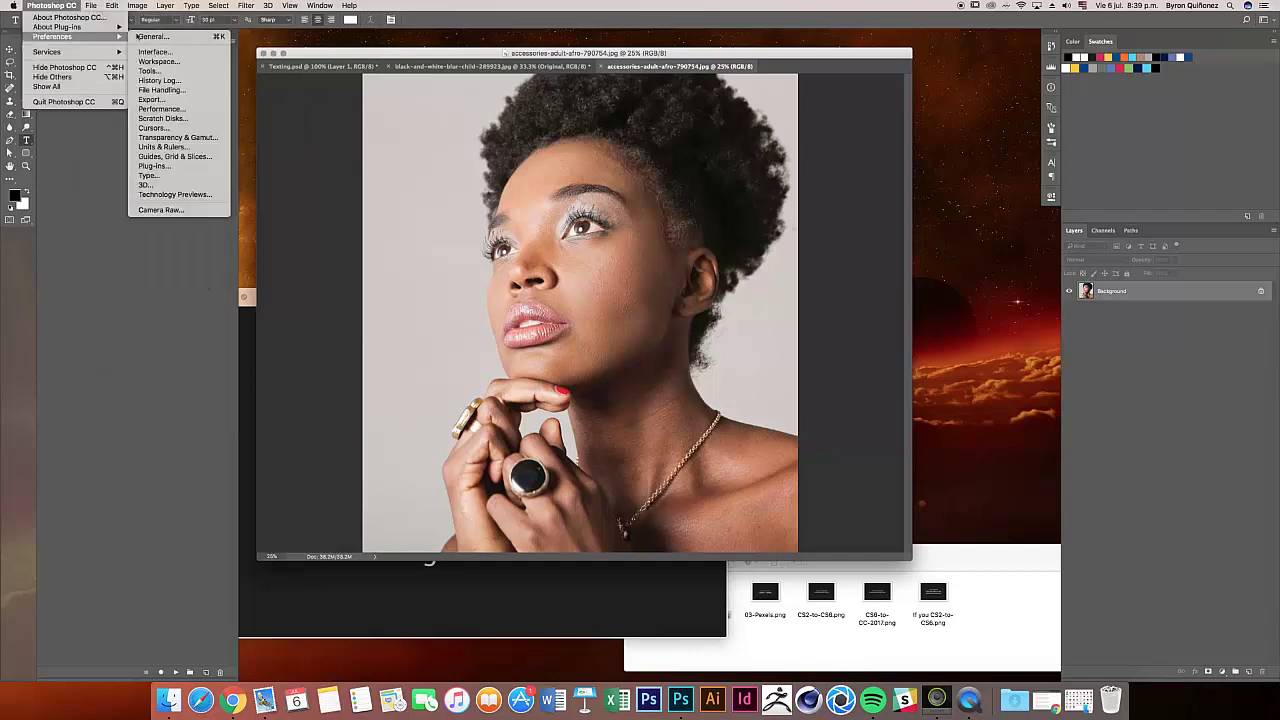
pyautogui.click(155, 53)
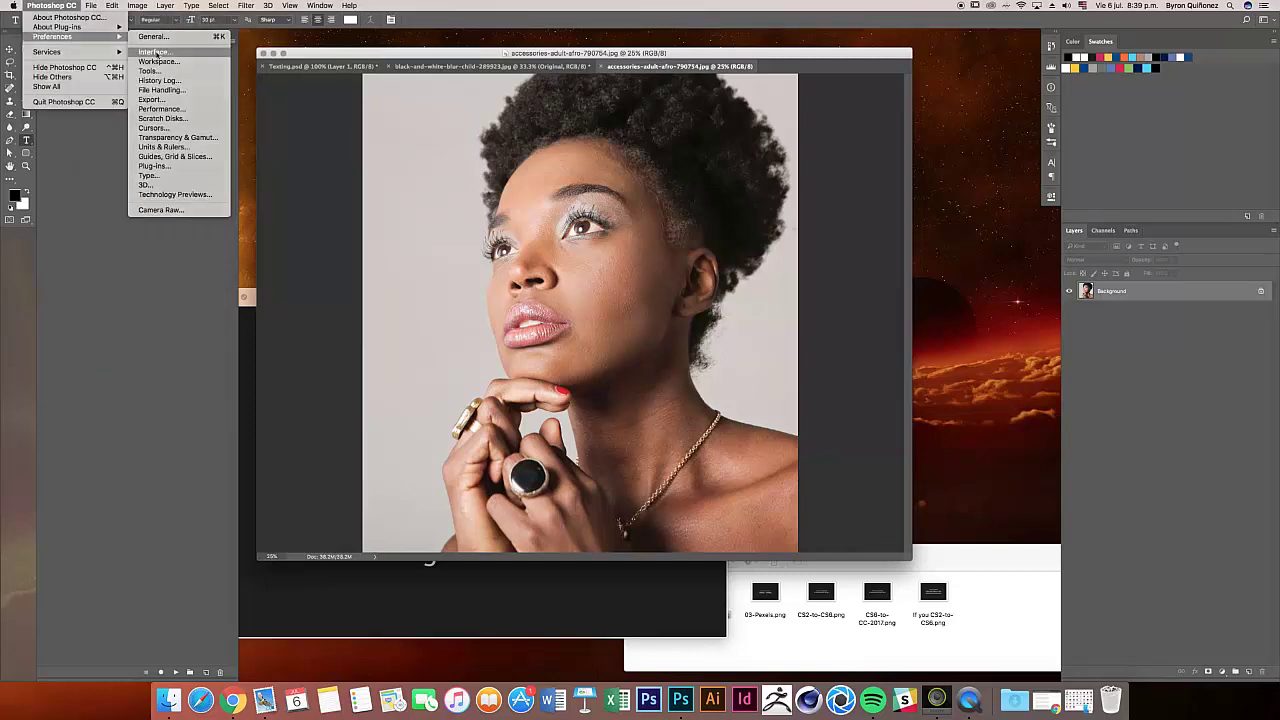
pyautogui.click(353, 330)
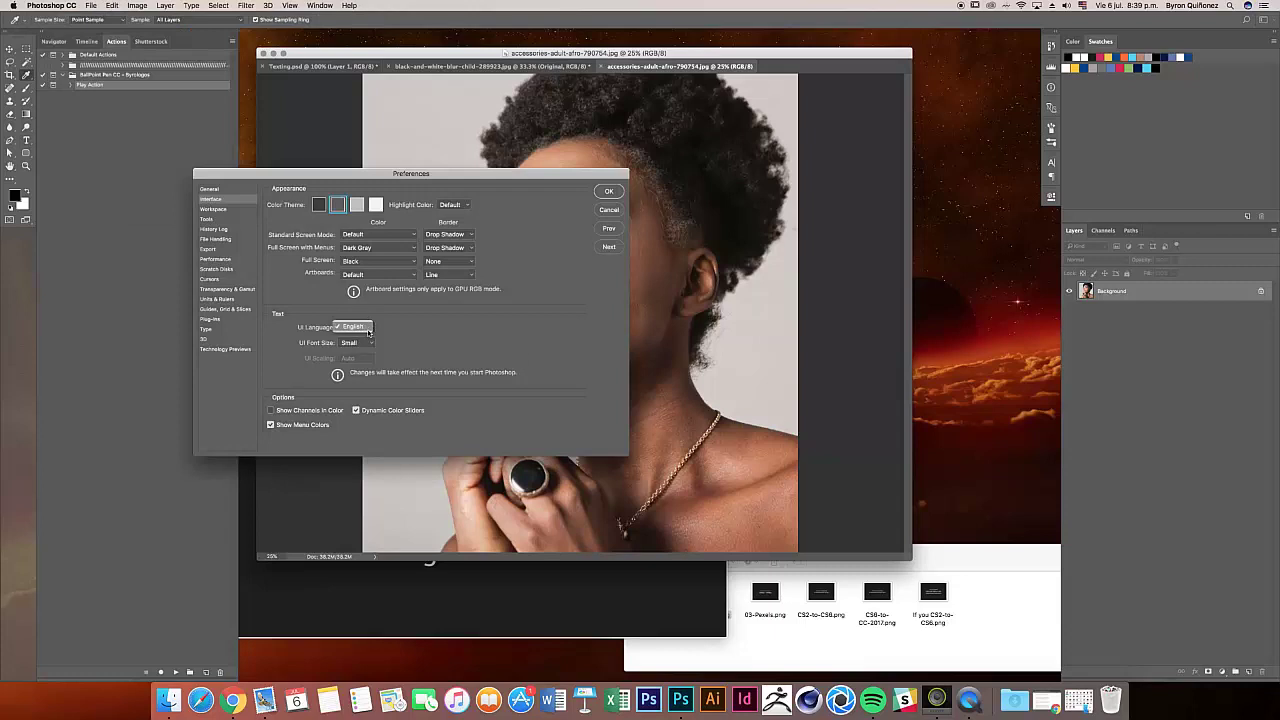
pyautogui.click(608, 191)
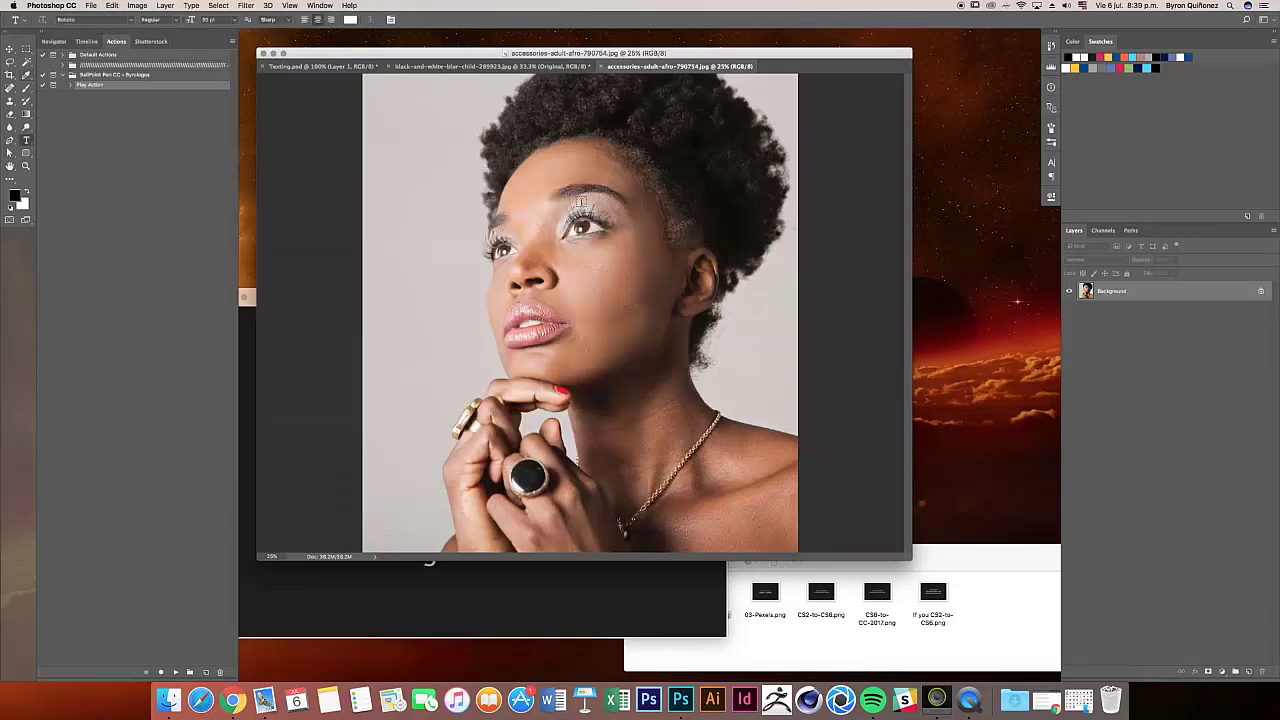
pyautogui.moveTo(252, 300)
pyautogui.mouseDown()
pyautogui.moveTo(570, 273)
pyautogui.moveTo(602, 207)
pyautogui.mouseUp()
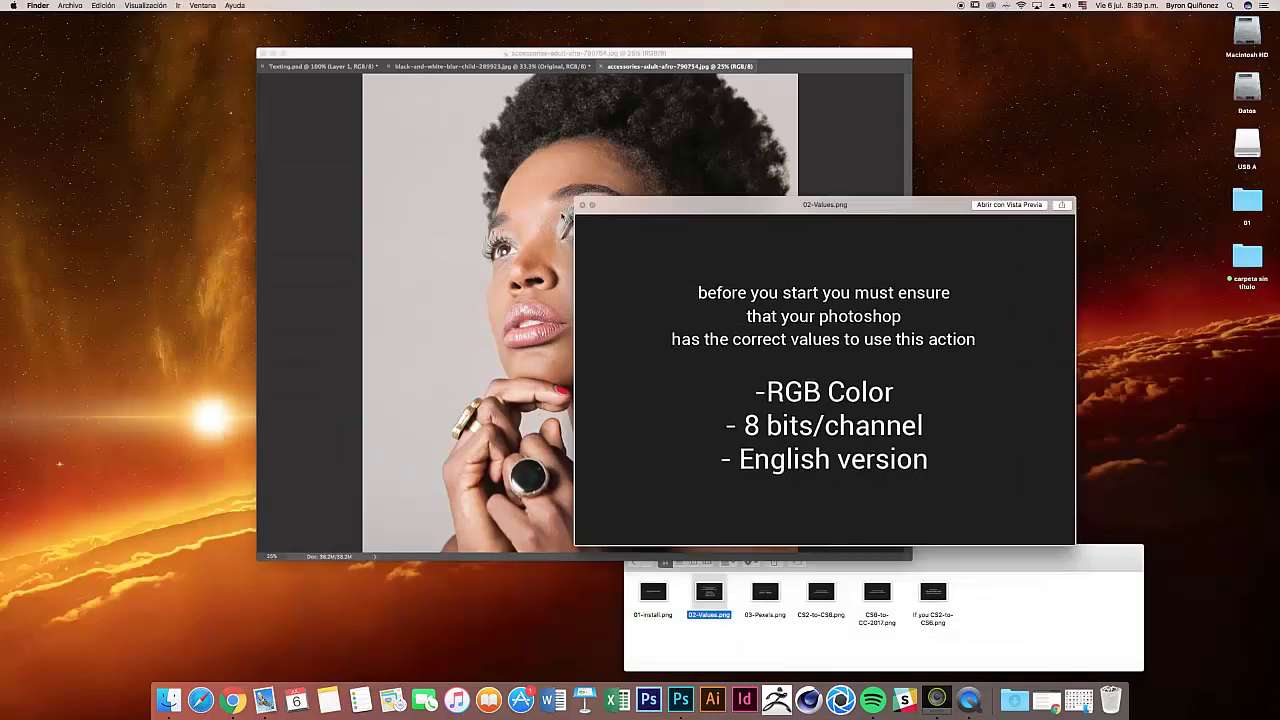
# Step: View the 03-Pexels.png note recommending 2500px–3500px, then return to the Photoshop document
pyautogui.click(582, 205)
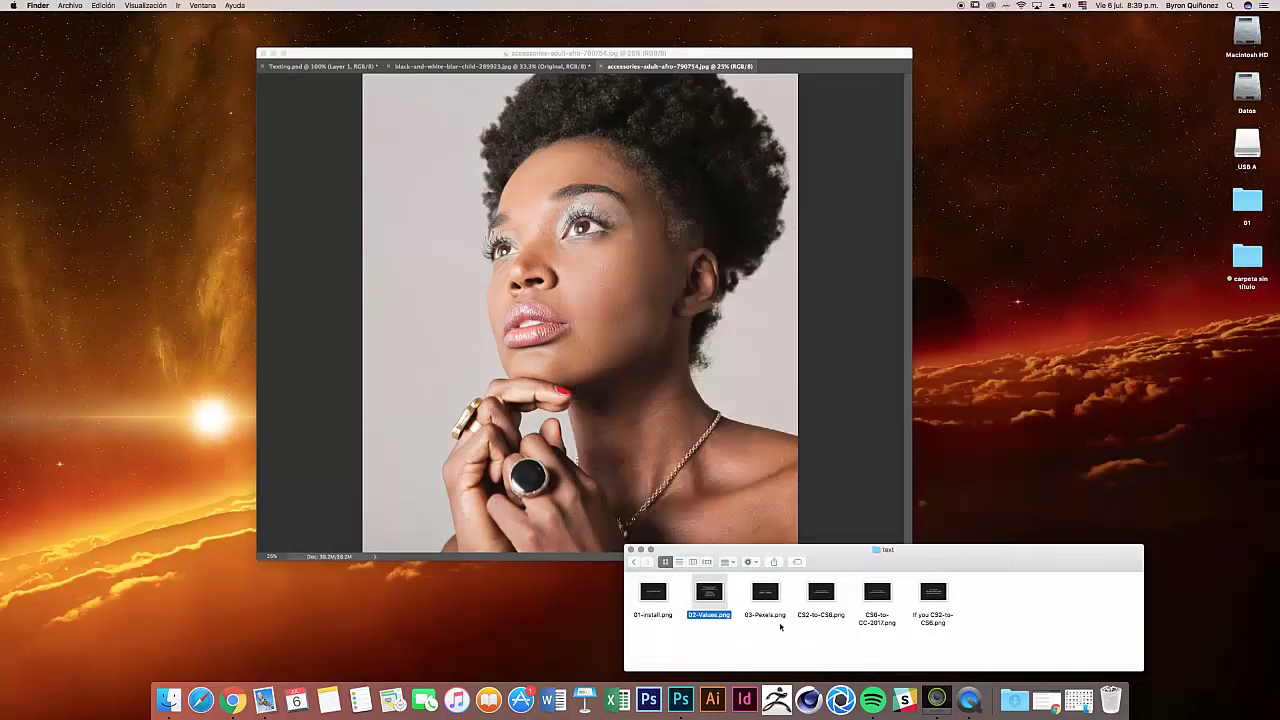
pyautogui.click(772, 600)
pyautogui.press('space')
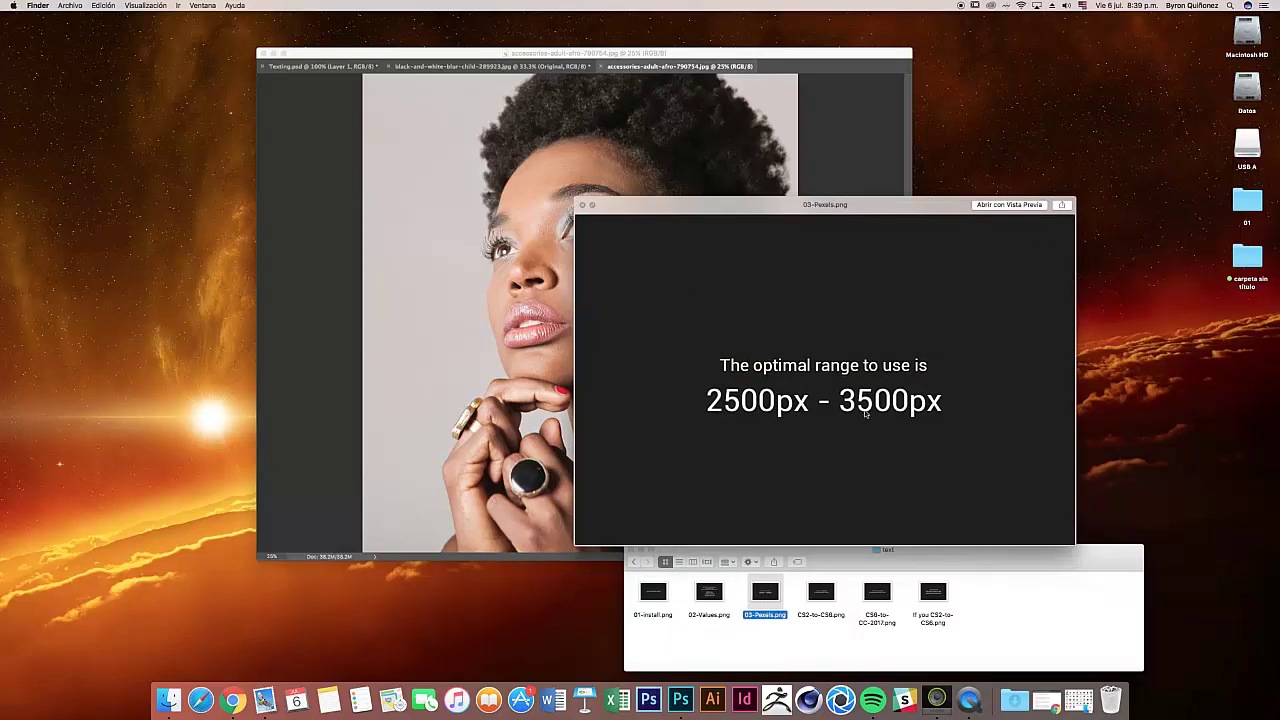
pyautogui.click(583, 206)
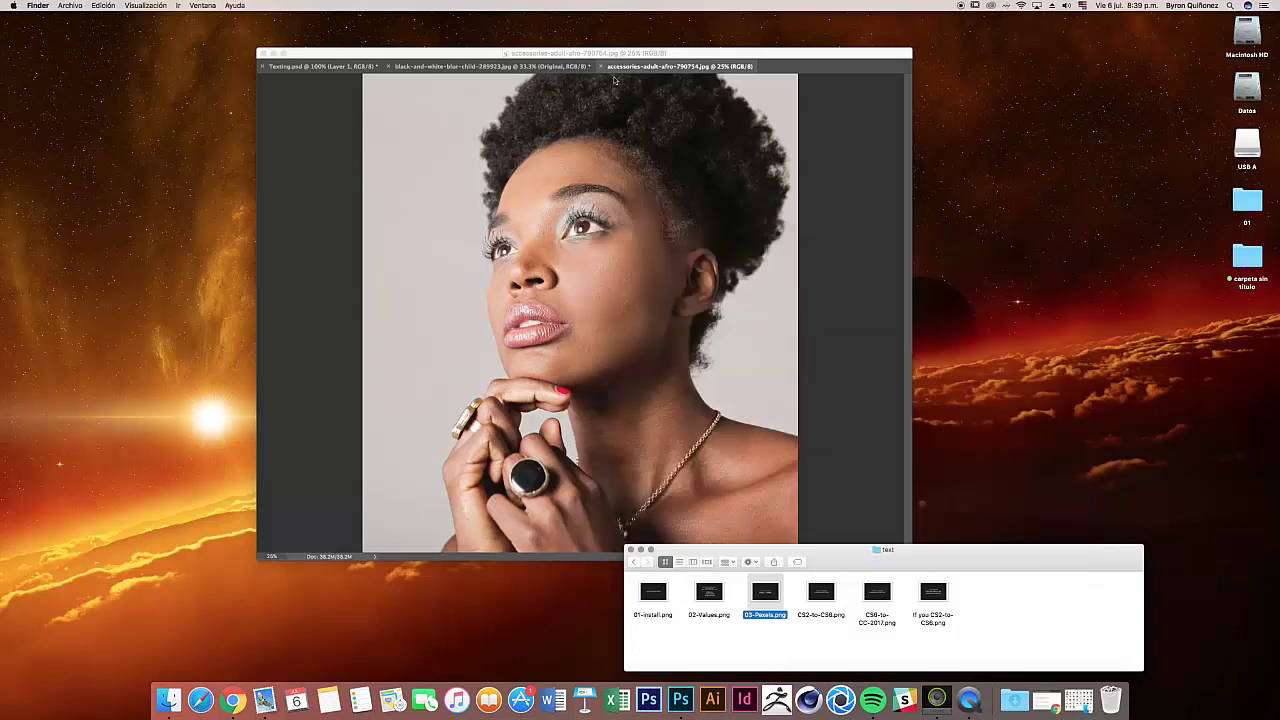
pyautogui.click(617, 53)
pyautogui.click(140, 6)
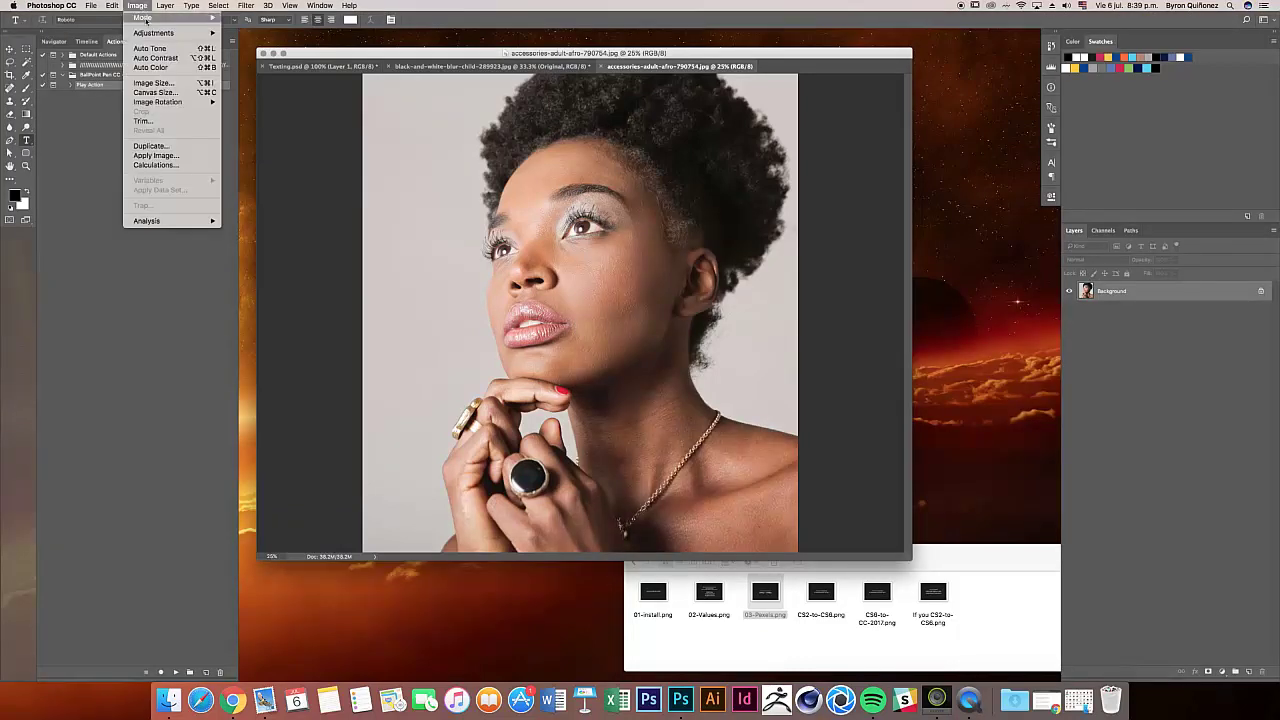
pyautogui.click(488, 173)
# Step: Resize the portrait to 3000 pixels wide (about 3297 tall) with proportions linked
pyautogui.hotkey('ctrl', 'alt', 'i')
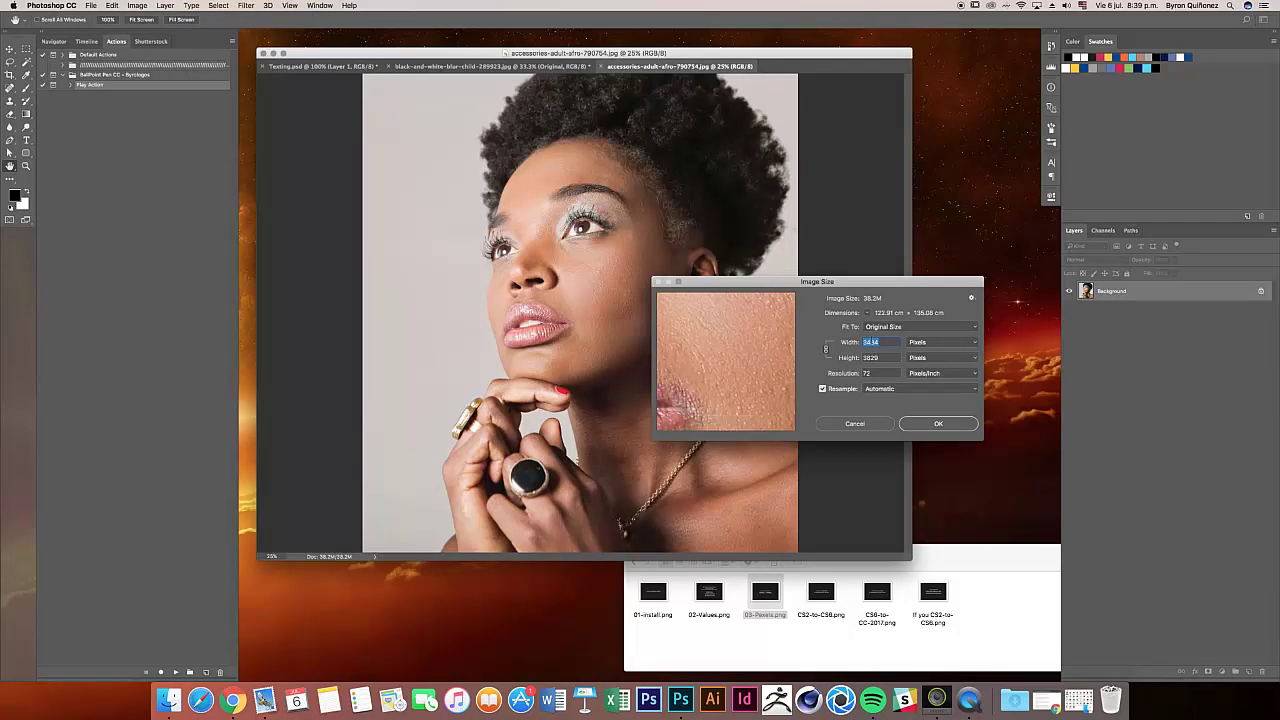
pyautogui.write('3')
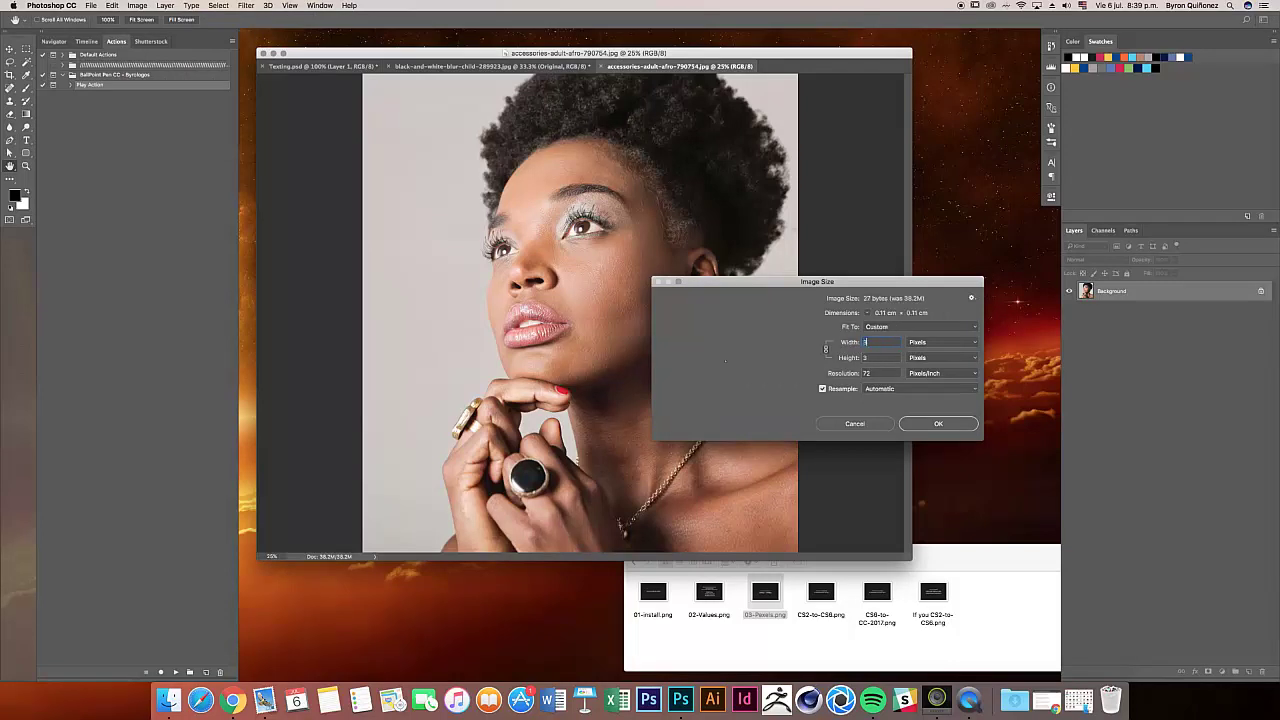
pyautogui.write('000')
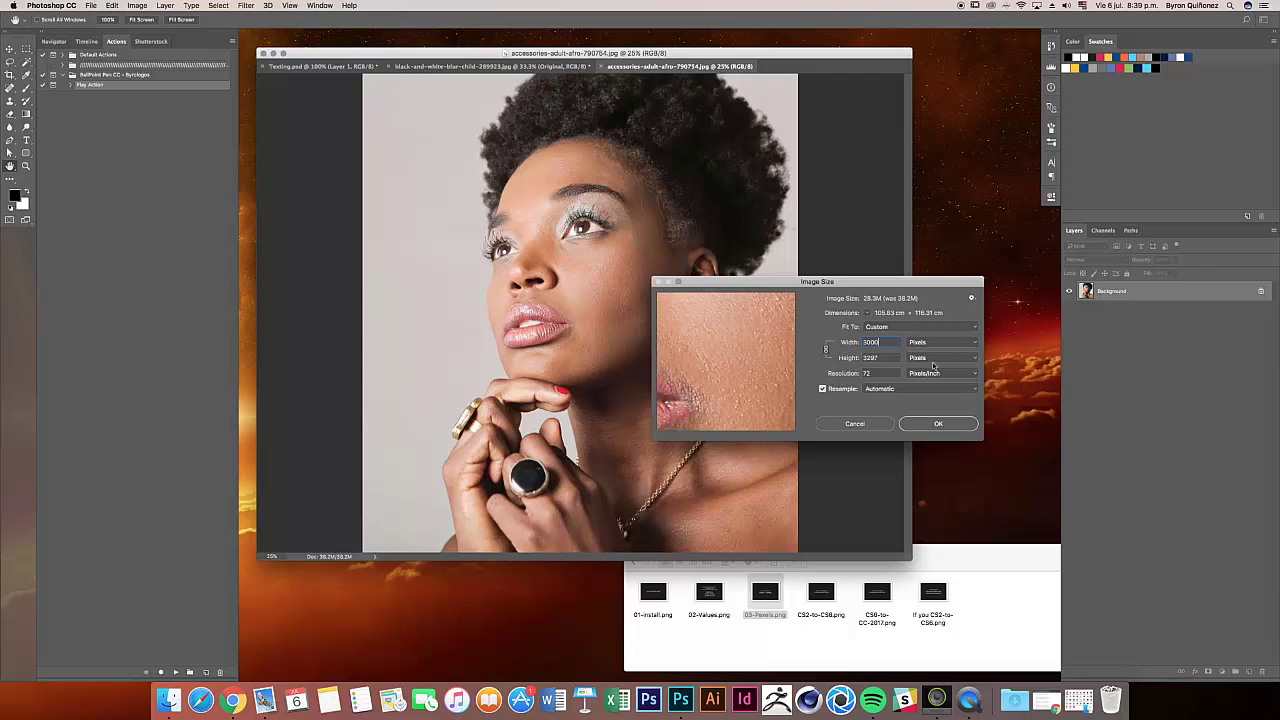
pyautogui.press('BackSpace')
pyautogui.press('BackSpace')
pyautogui.press('BackSpace')
pyautogui.write('40')
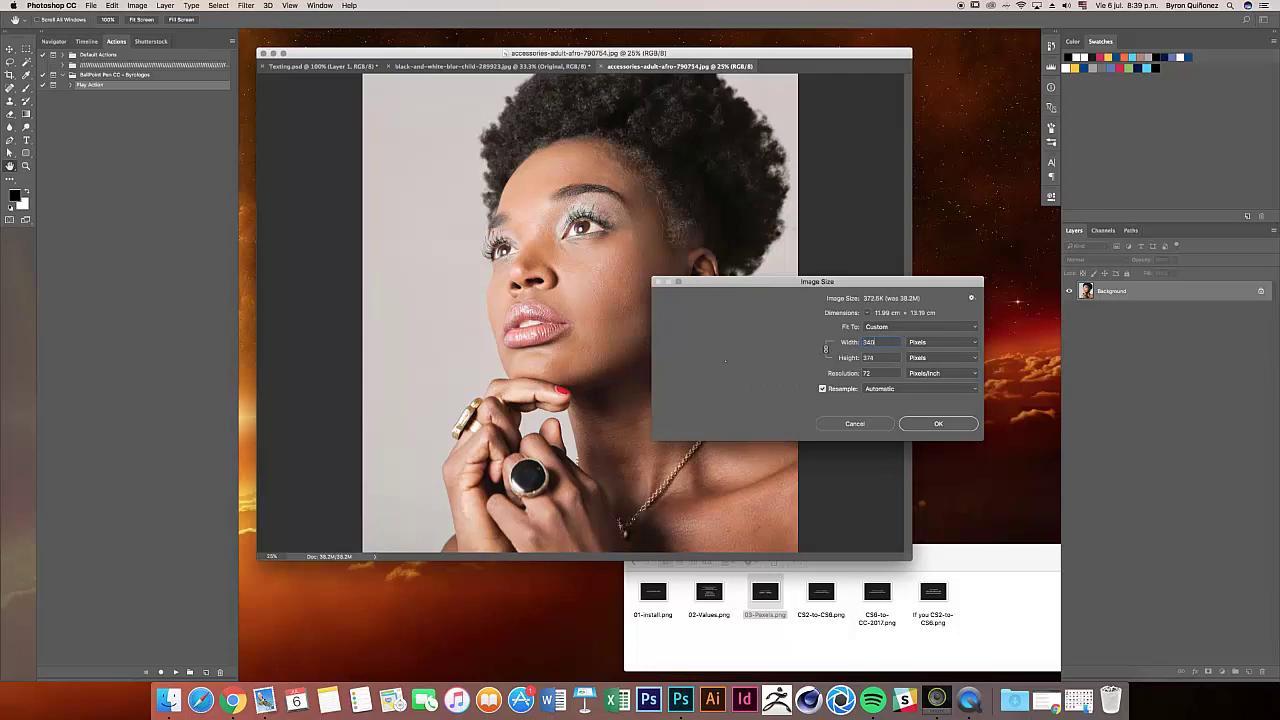
pyautogui.write('0')
pyautogui.press('BackSpace')
pyautogui.press('BackSpace')
pyautogui.press('BackSpace')
pyautogui.write('500')
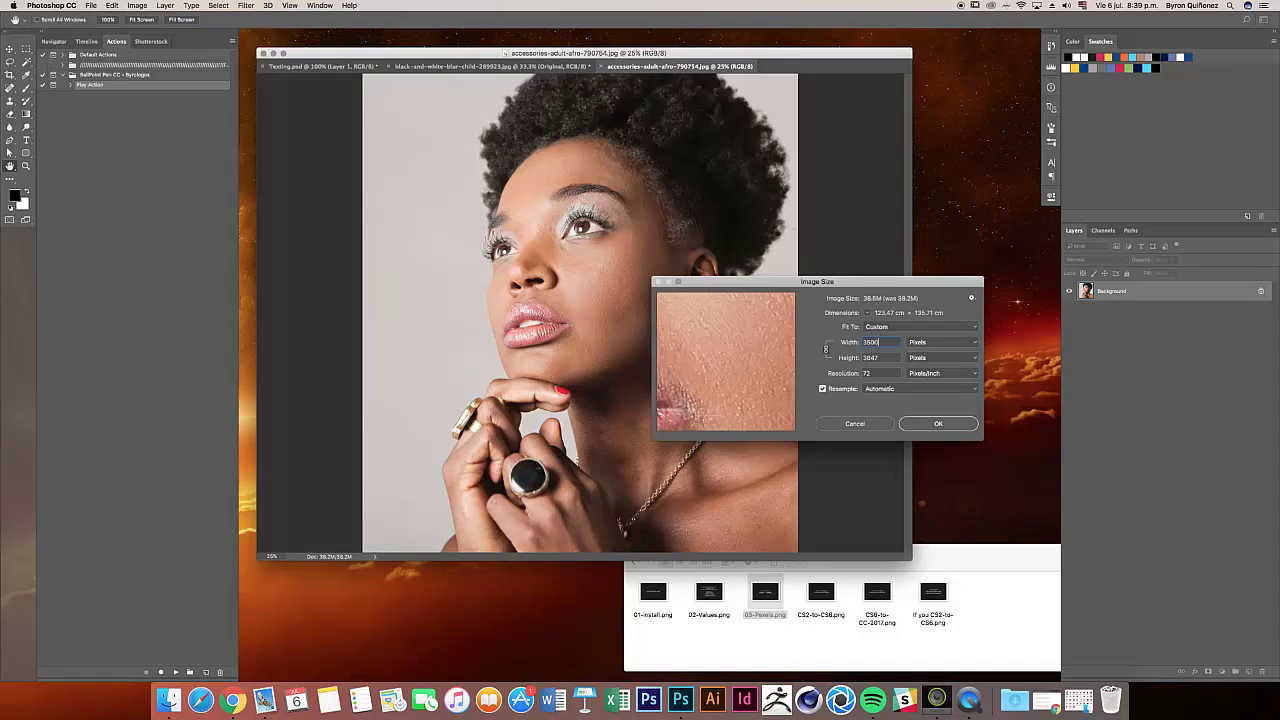
pyautogui.press('BackSpace')
pyautogui.press('BackSpace')
pyautogui.write('00')
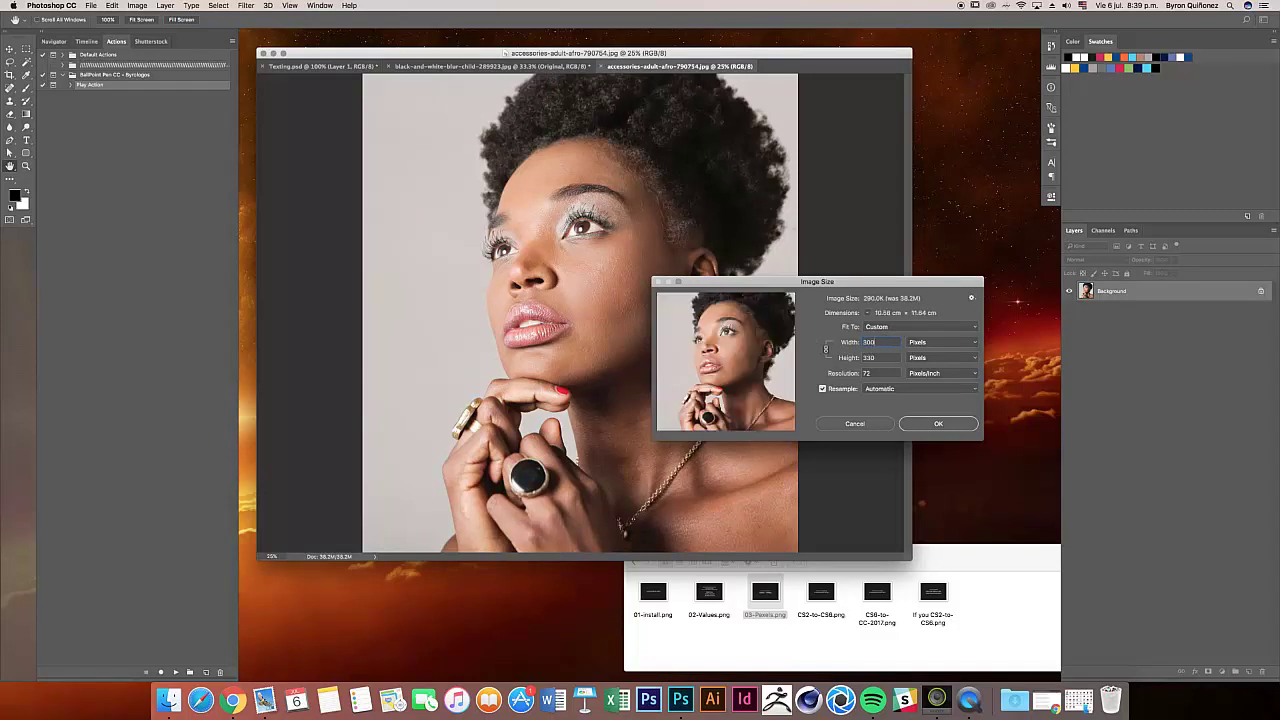
pyautogui.write('0')
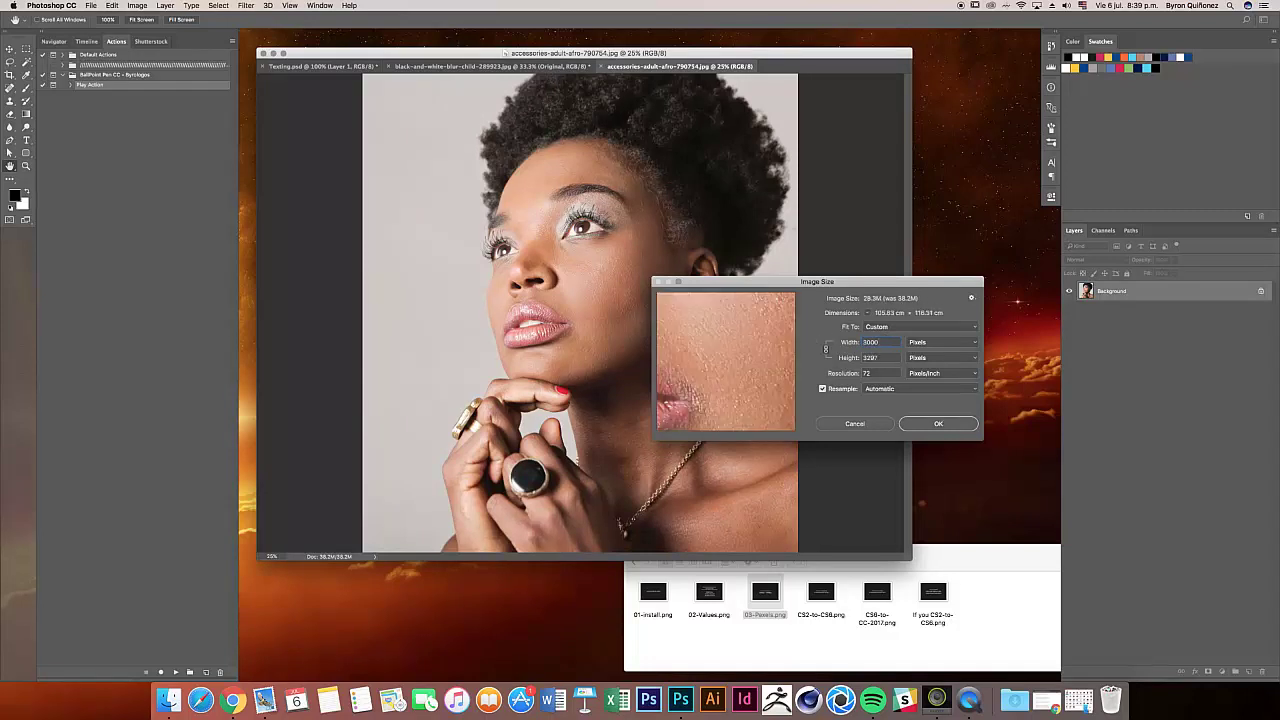
pyautogui.press('Return')
# Step: Enlarge the document window and preview the CS6-to-CC-2017.png customization note
pyautogui.press('t')
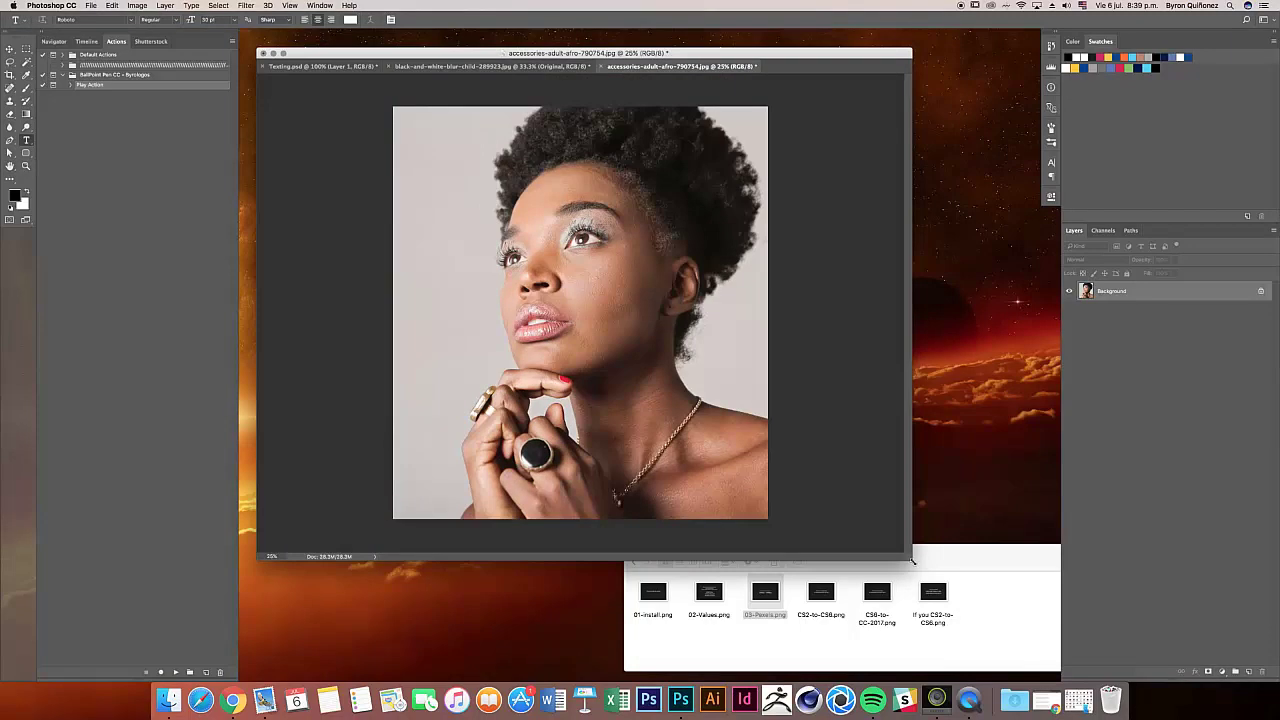
pyautogui.moveTo(911, 559)
pyautogui.mouseDown()
pyautogui.moveTo(965, 513)
pyautogui.moveTo(977, 527)
pyautogui.mouseUp()
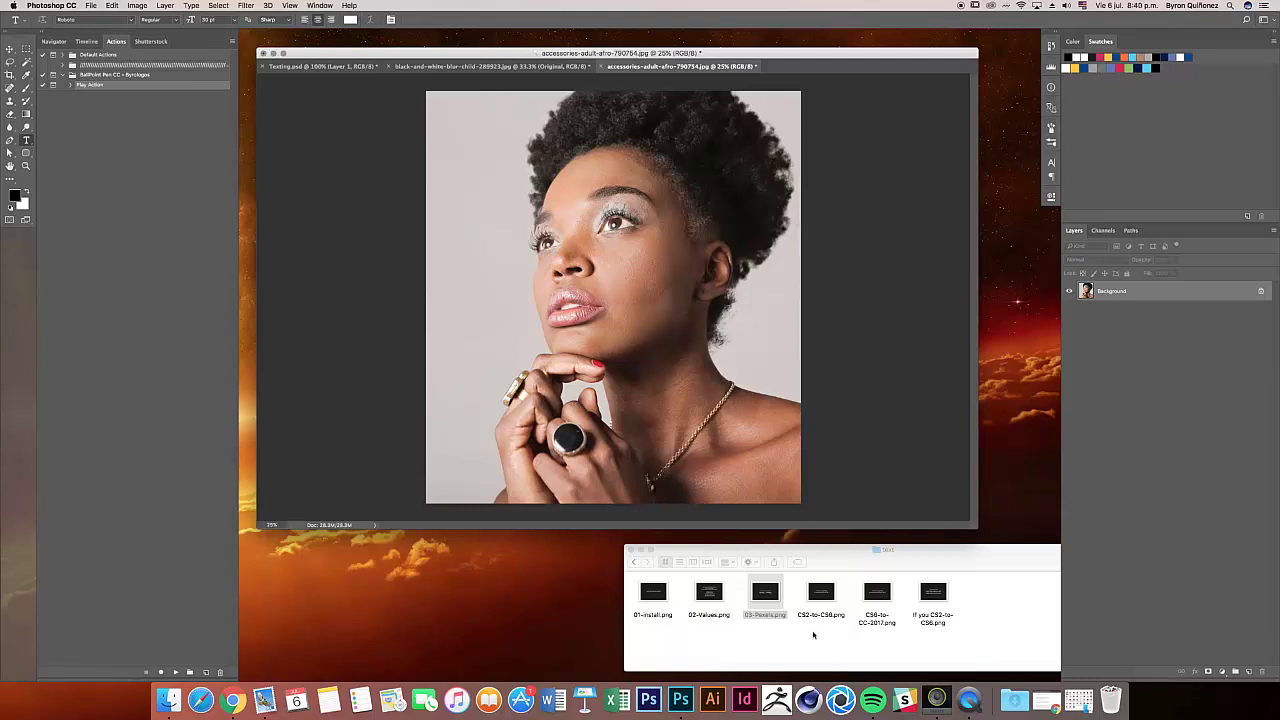
pyautogui.click(888, 596)
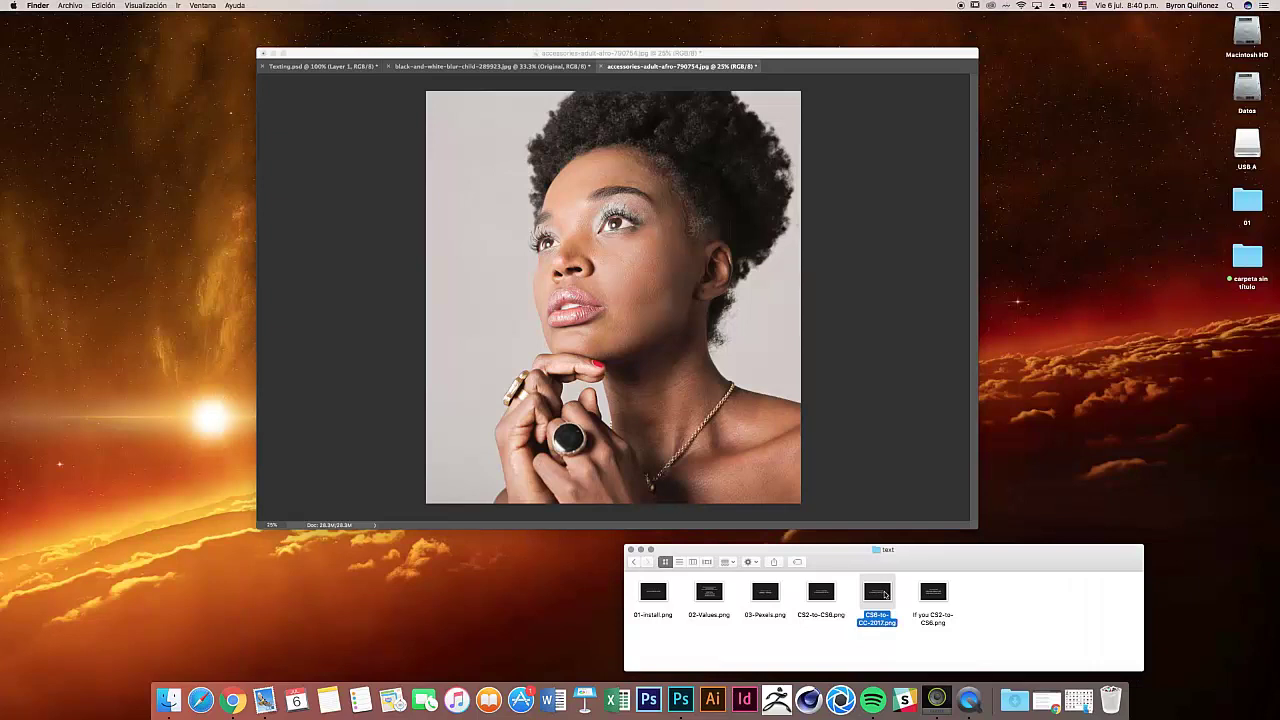
pyautogui.press('space')
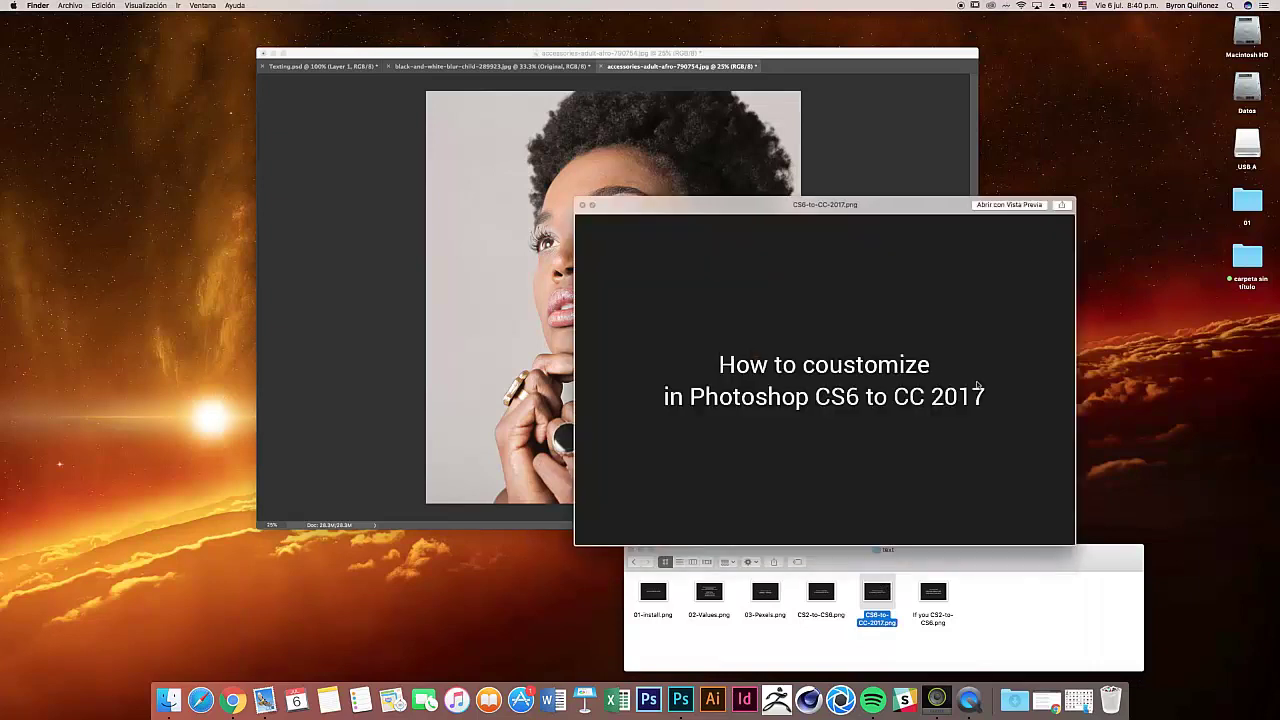
pyautogui.moveTo(841, 209); pyautogui.dragTo(850, 212)
pyautogui.click(591, 207)
# Step: Return to Photoshop and move the BallPoint Pen action's painting message off the face
pyautogui.click(471, 214)
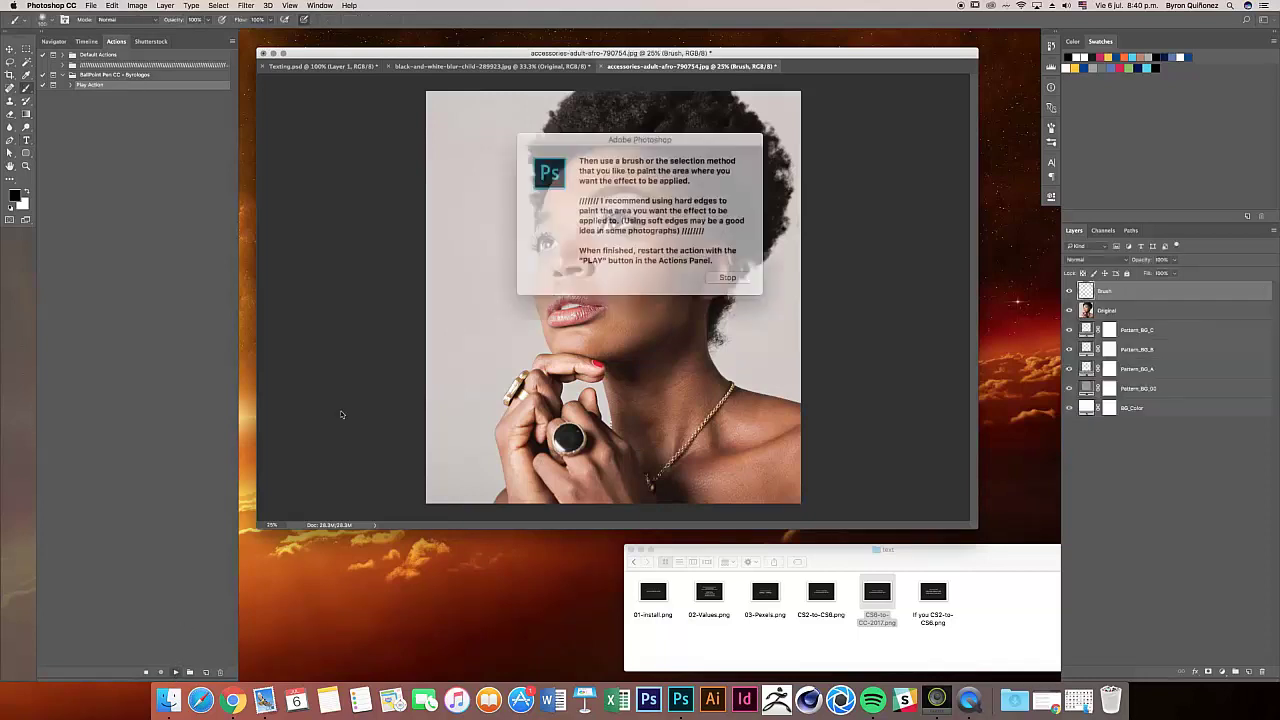
pyautogui.moveTo(625, 150); pyautogui.dragTo(393, 189)
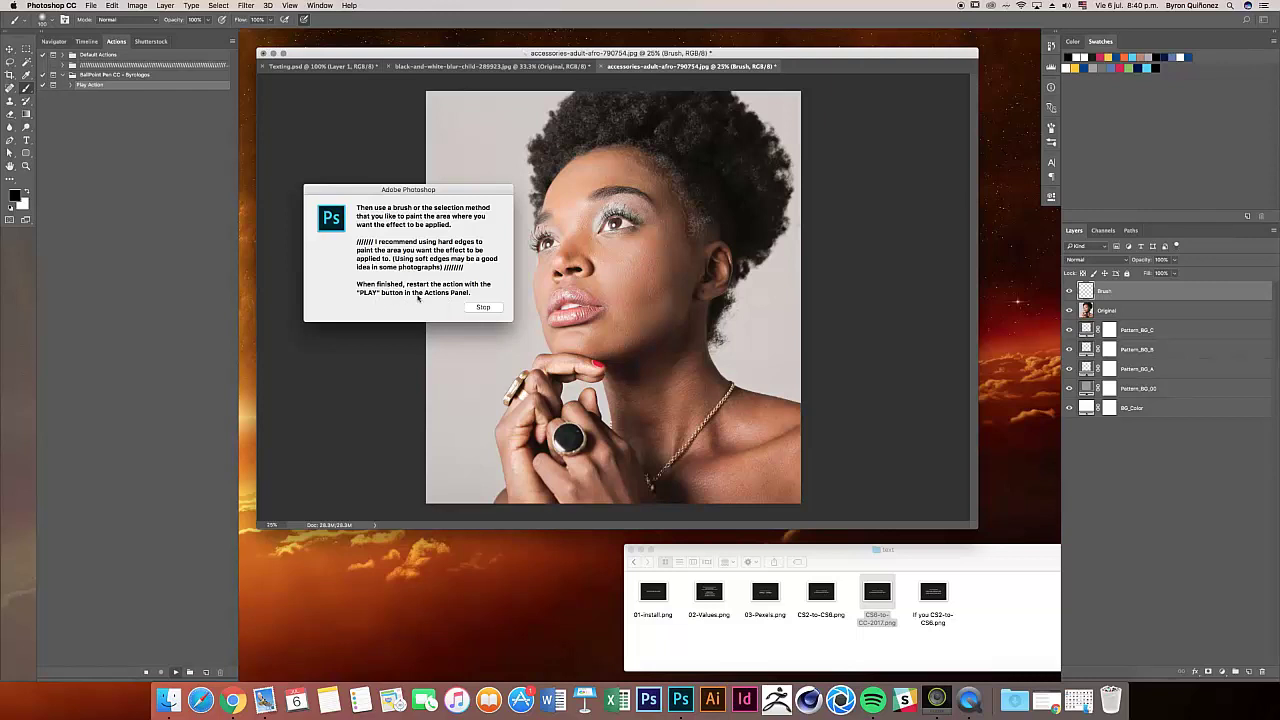
# Step: Dismiss the action's prompt, Magic-Wand both light background areas, and invert to select the woman
pyautogui.click(483, 308)
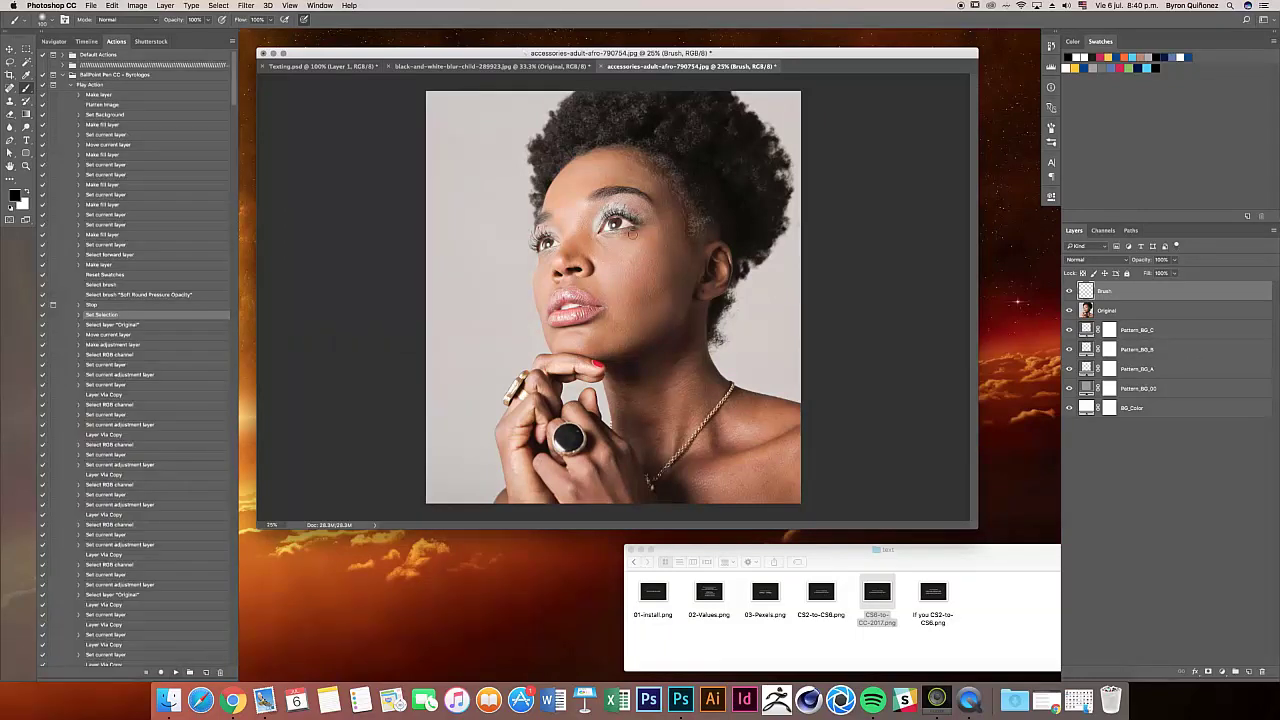
pyautogui.moveTo(613, 257); pyautogui.dragTo(621, 258)
pyautogui.press('w')
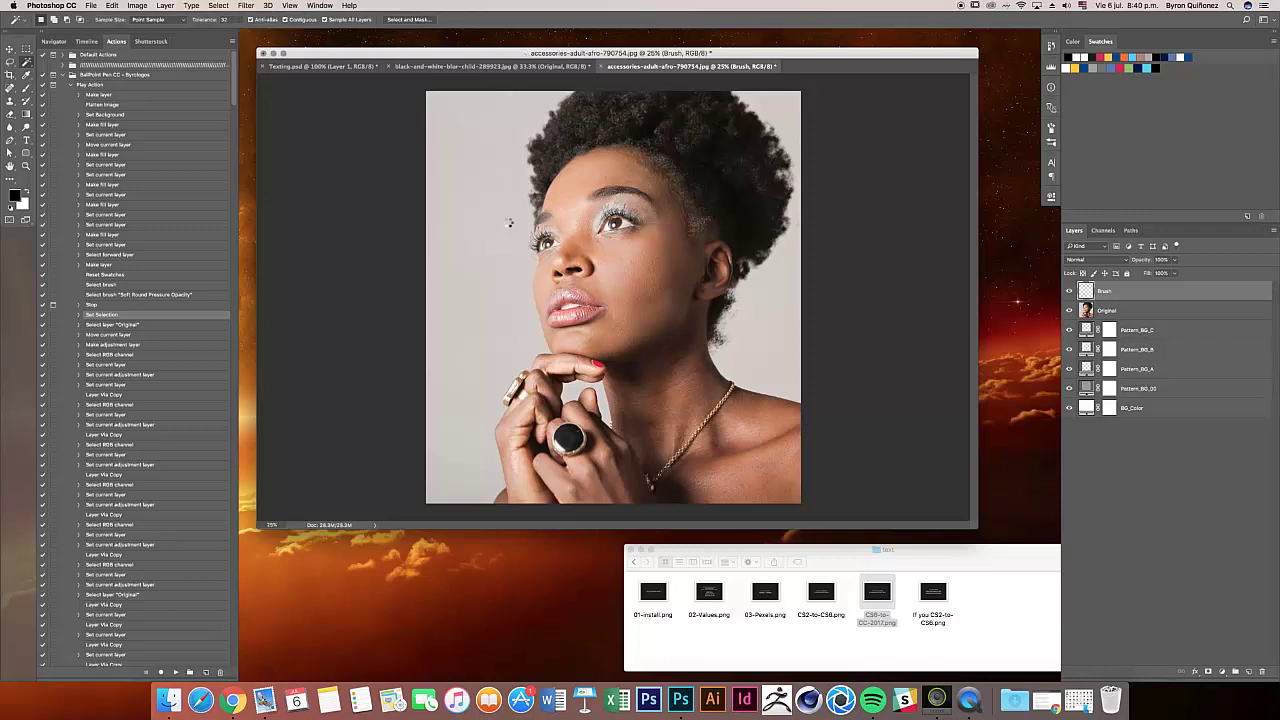
pyautogui.click(508, 223)
pyautogui.keyDown('shift'); pyautogui.click(779, 122); pyautogui.keyUp('shift')
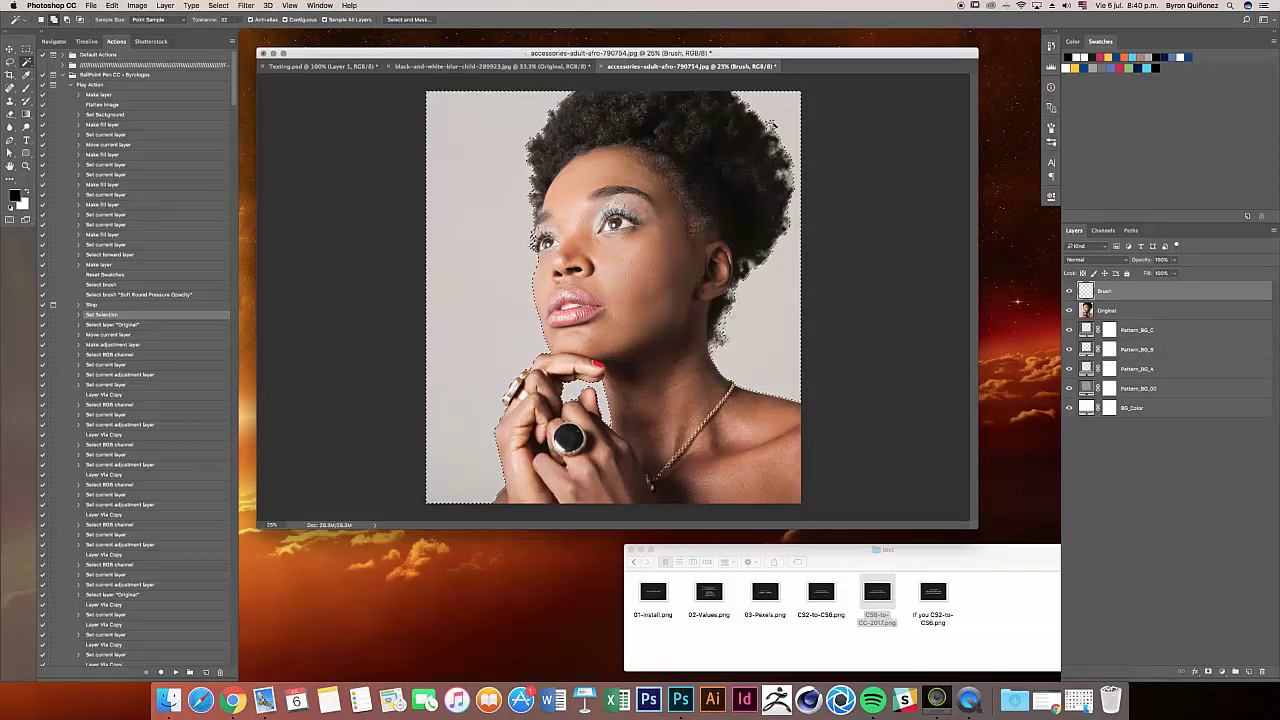
pyautogui.press('super+shift+i')
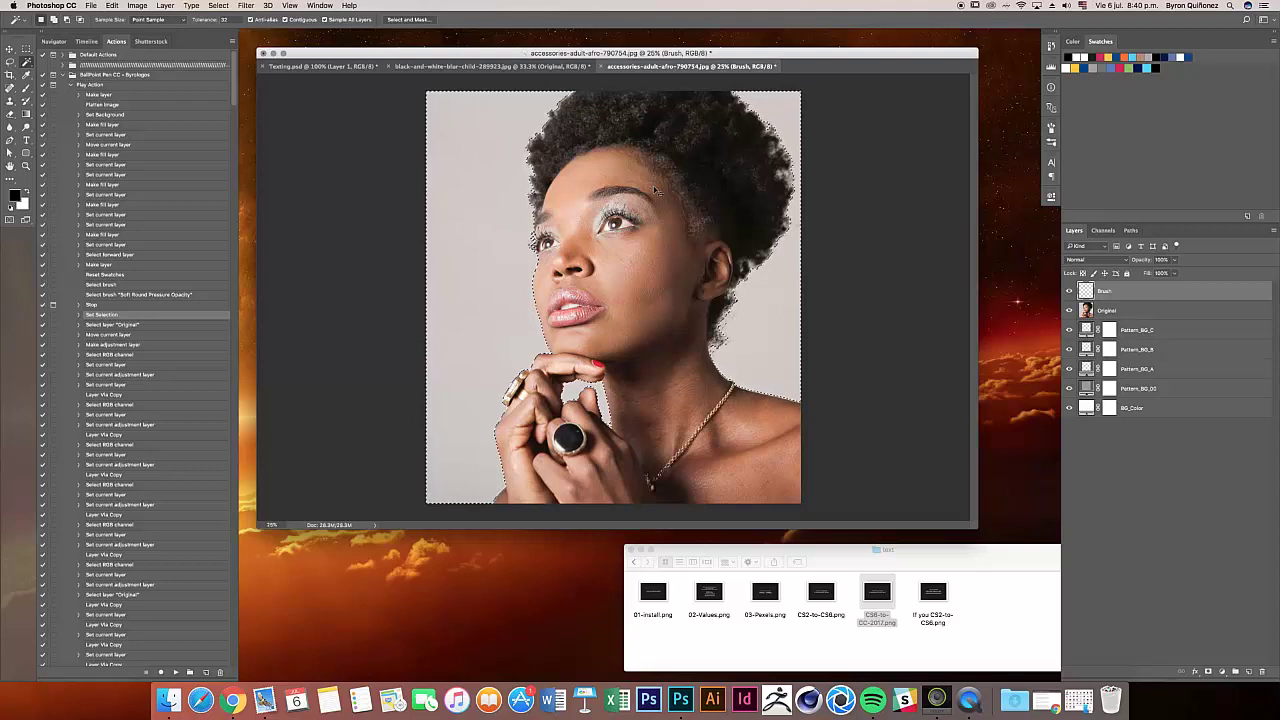
# Step: Fill the selected woman with pink on the Brush layer and resume the action
pyautogui.click(1100, 57)
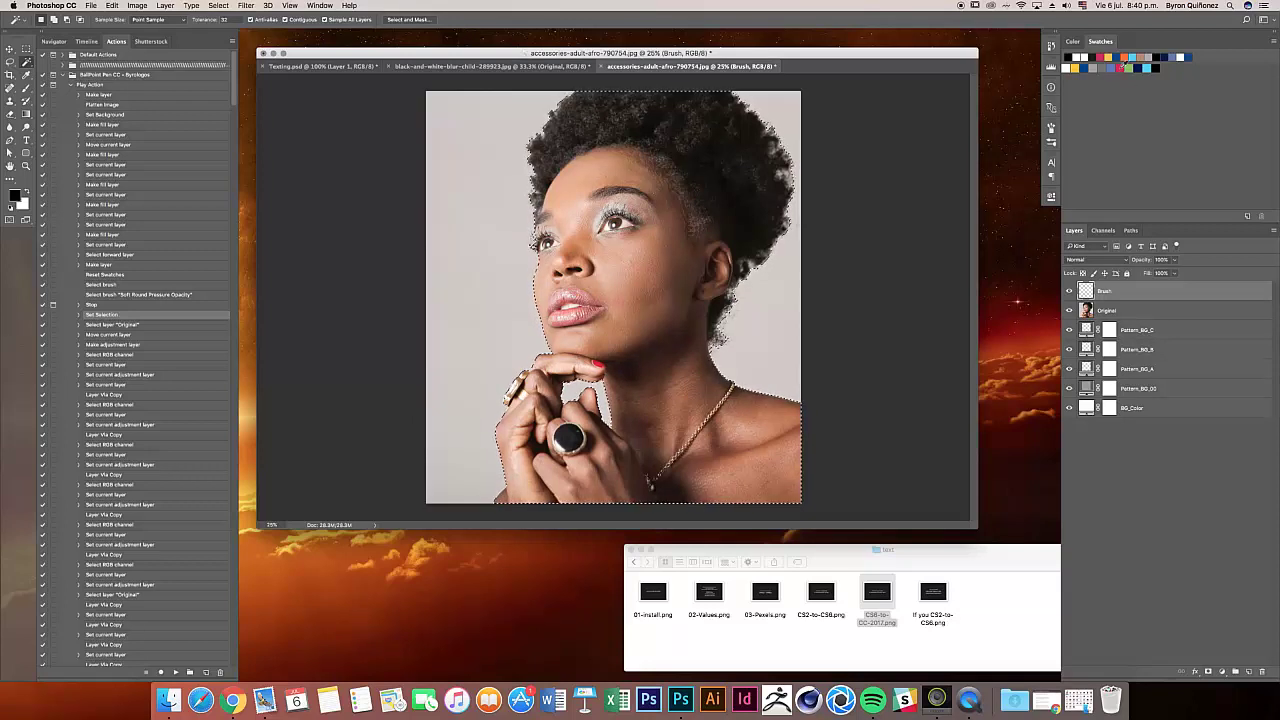
pyautogui.hotkey('alt', 'BackSpace')
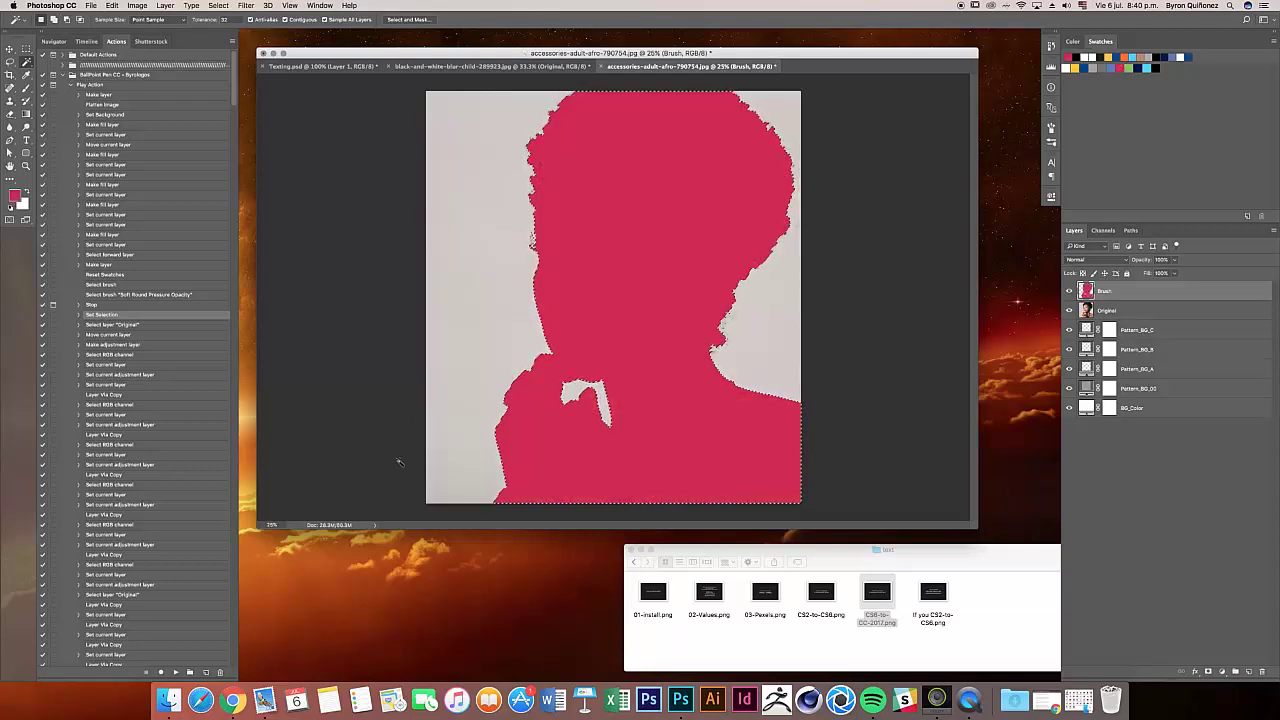
pyautogui.click(174, 671)
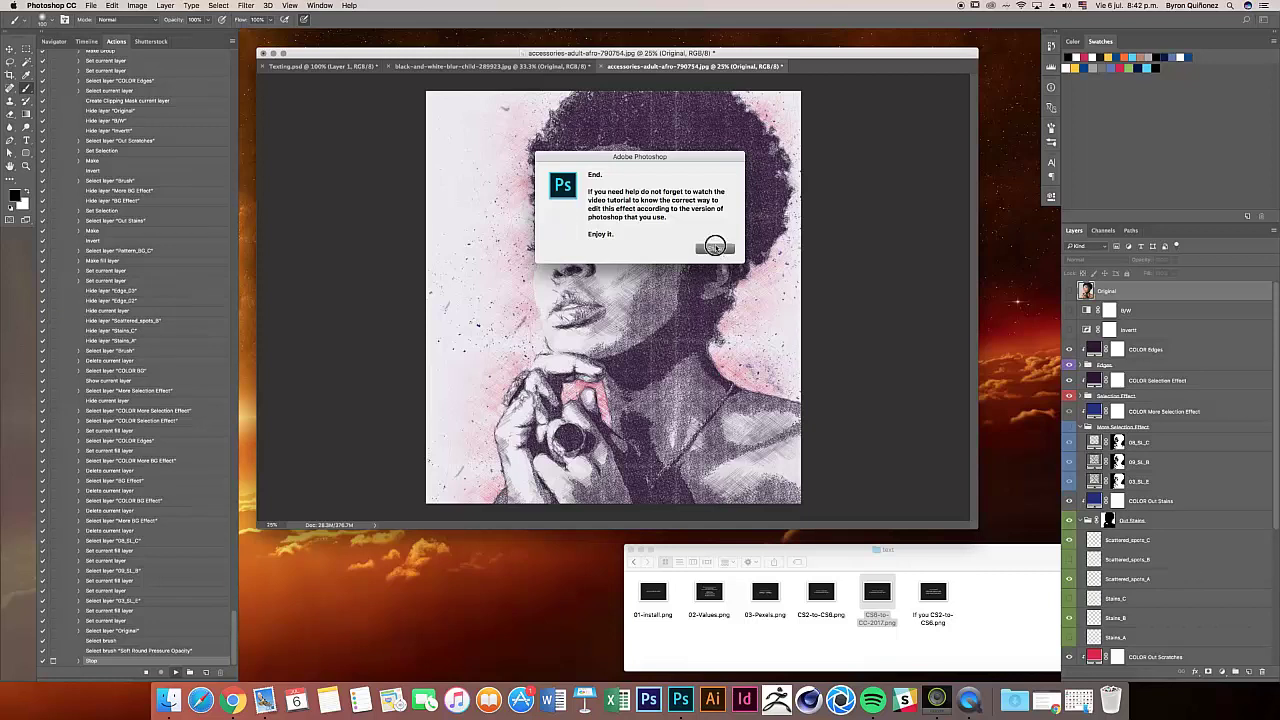
# Step: Dismiss the End message, then nudge the sketch window up-left and enlarge it to show the whole portrait
pyautogui.click(714, 248)
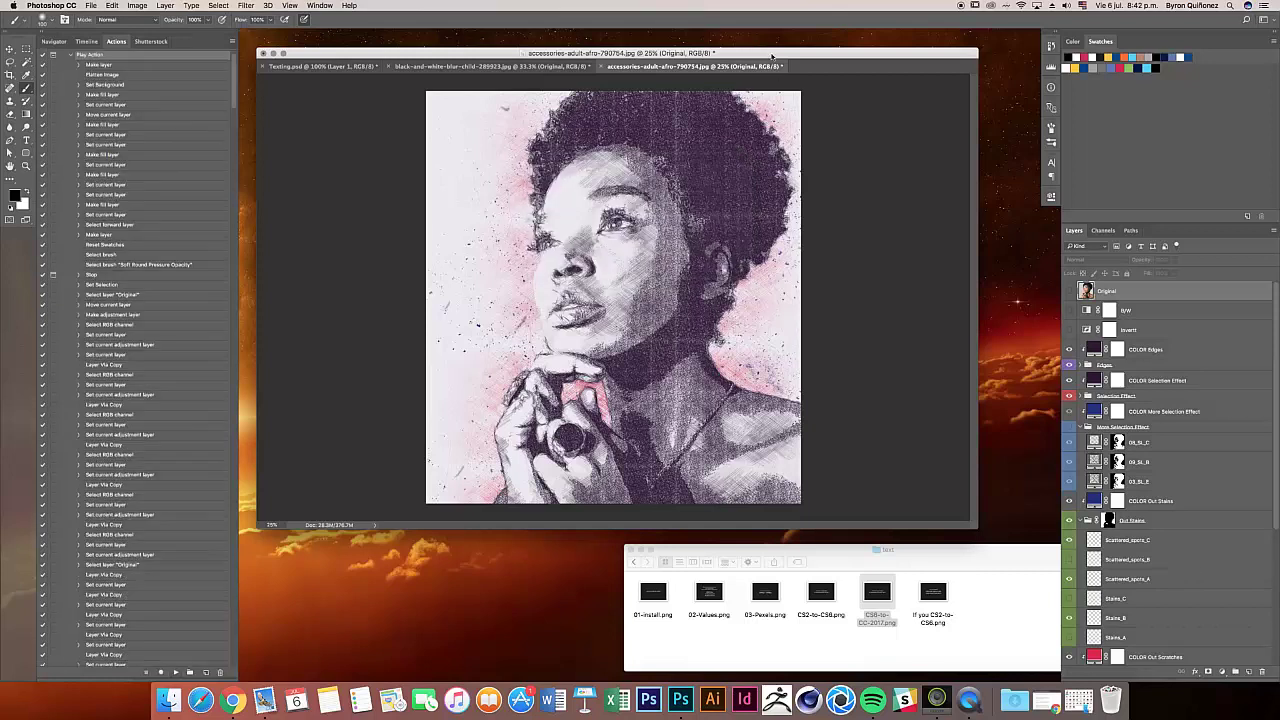
pyautogui.moveTo(772, 55); pyautogui.dragTo(763, 45)
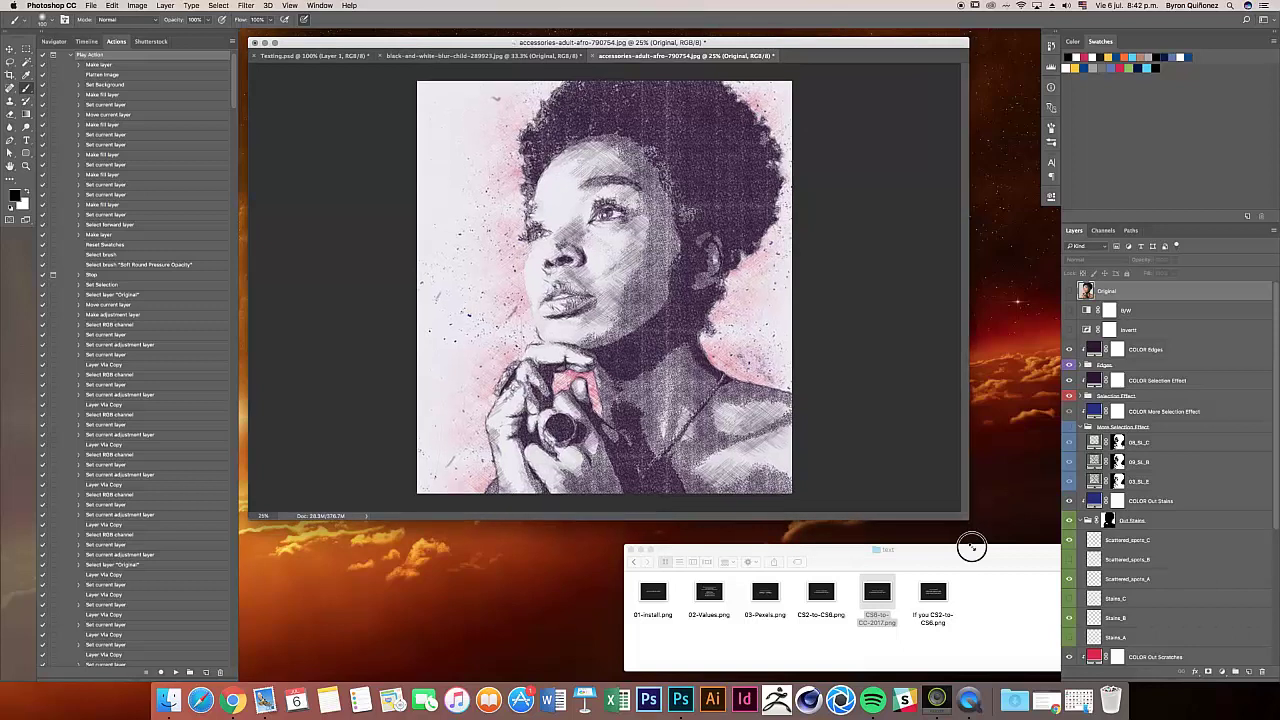
pyautogui.moveTo(980, 580); pyautogui.dragTo(968, 648)
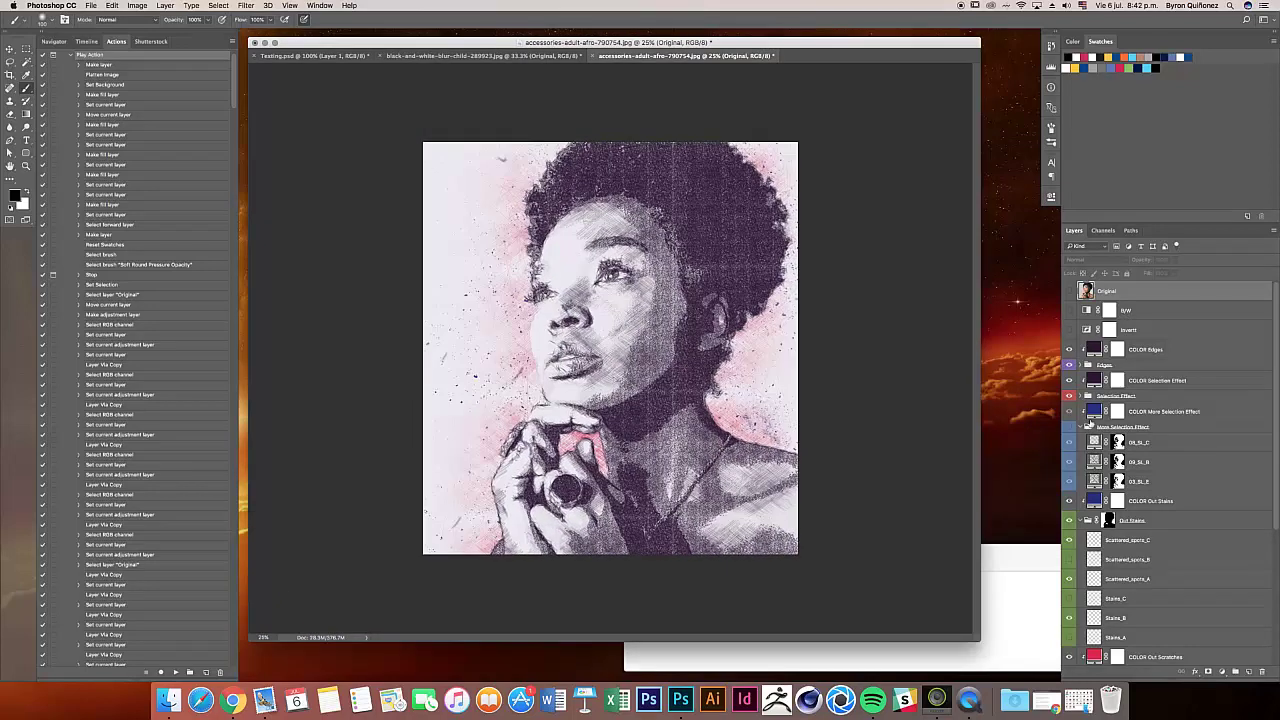
# Step: Collapse the More Selection Effect, Out Stains, Out Scratches and Background Plane layer groups
pyautogui.click(1088, 427)
pyautogui.click(1087, 462)
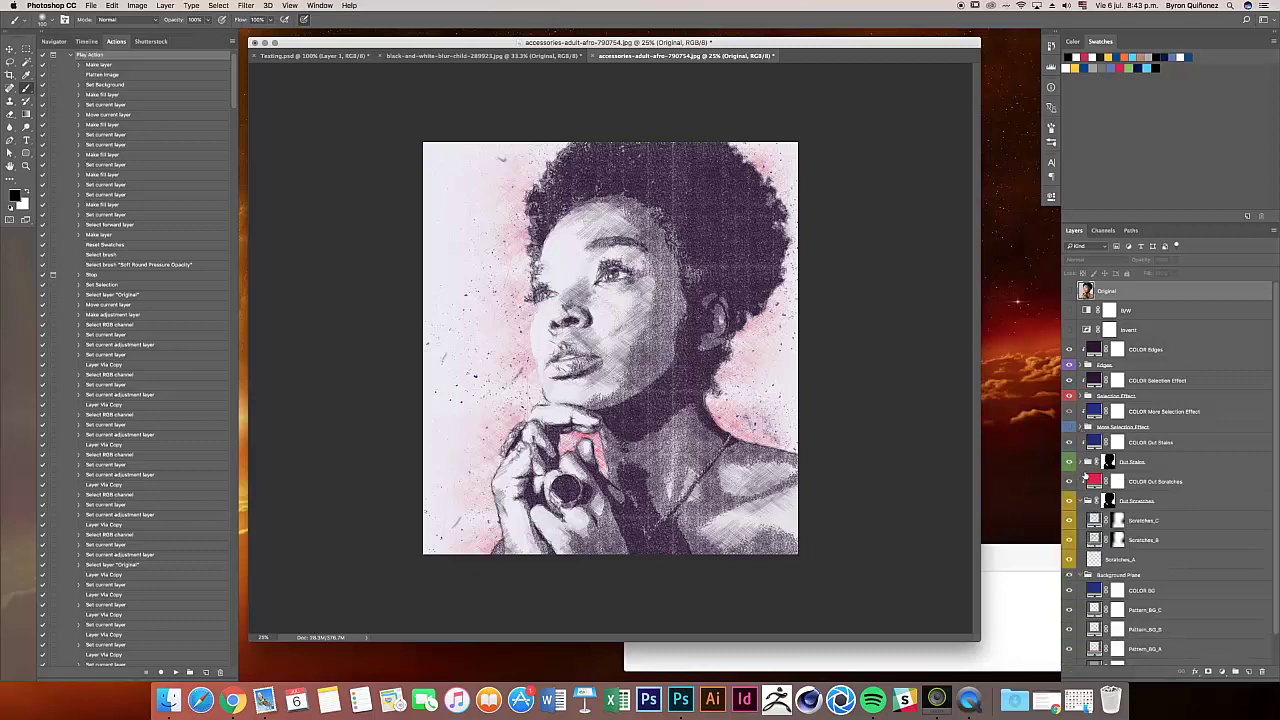
pyautogui.click(1086, 500)
pyautogui.click(1087, 517)
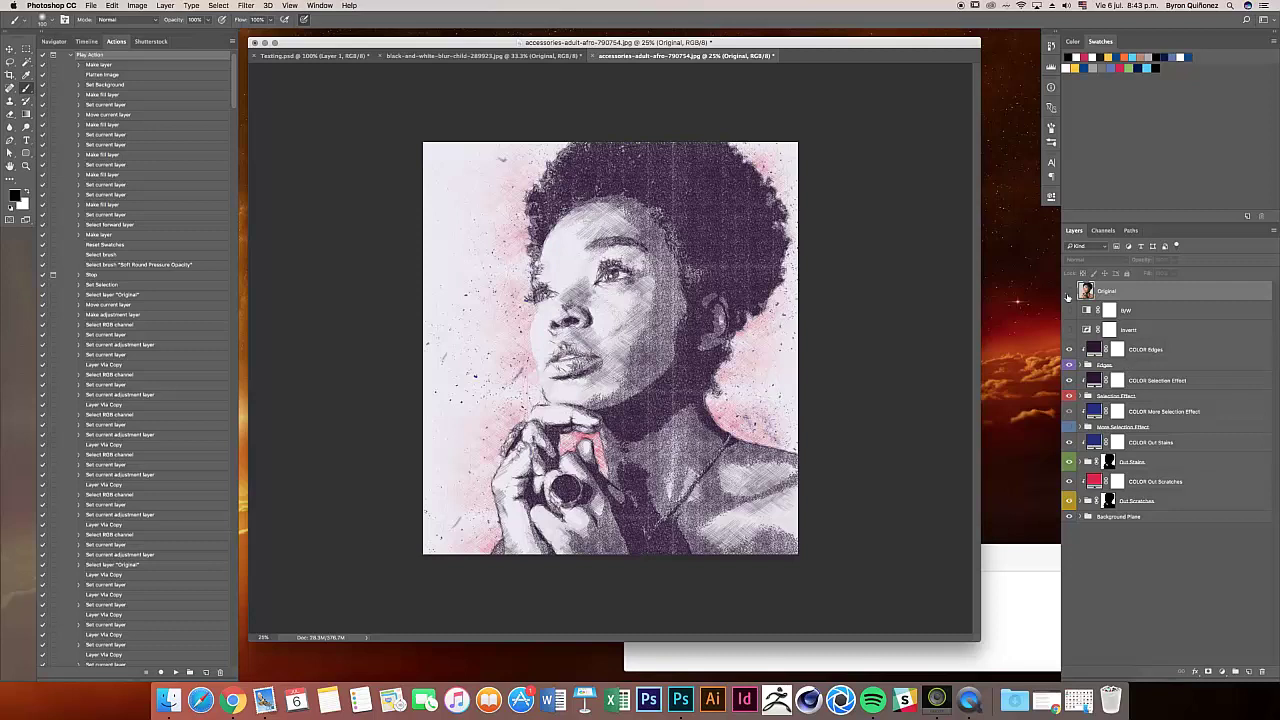
# Step: Toggle the Original photo on and off to compare it with the sketch, ending hidden
pyautogui.click(1069, 291)
pyautogui.click(1071, 291)
pyautogui.click(1070, 291)
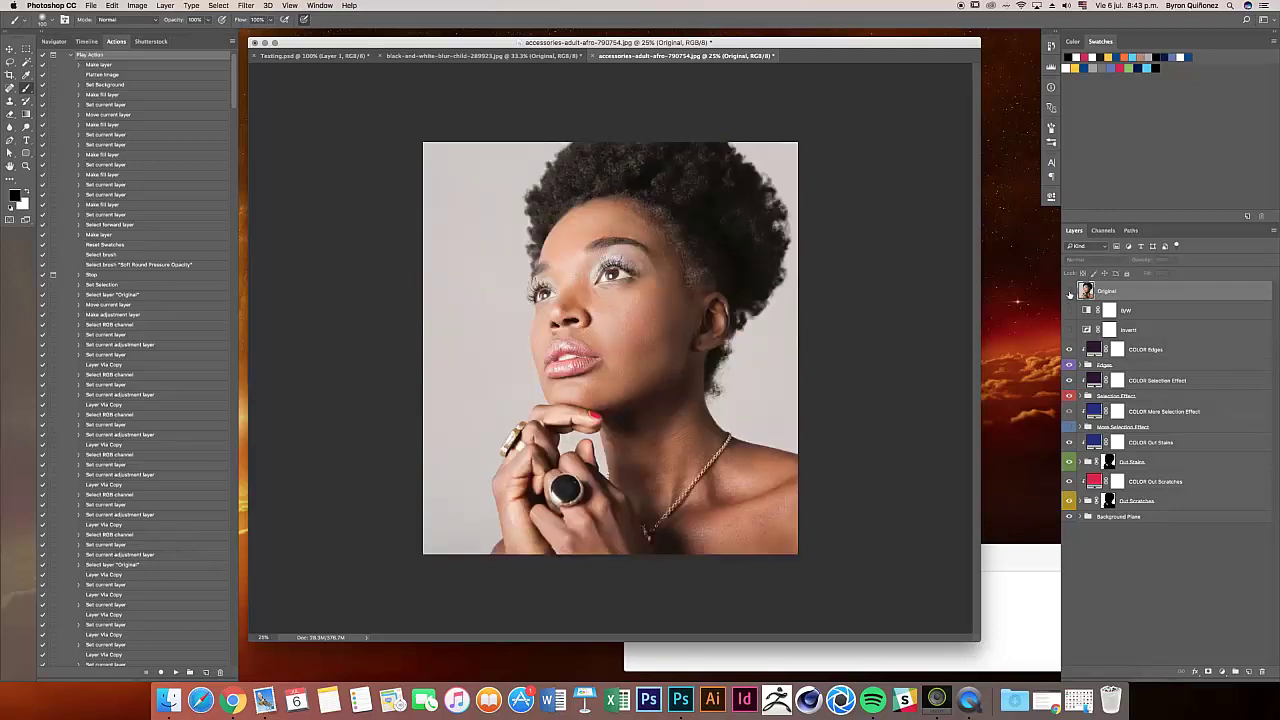
pyautogui.click(1071, 292)
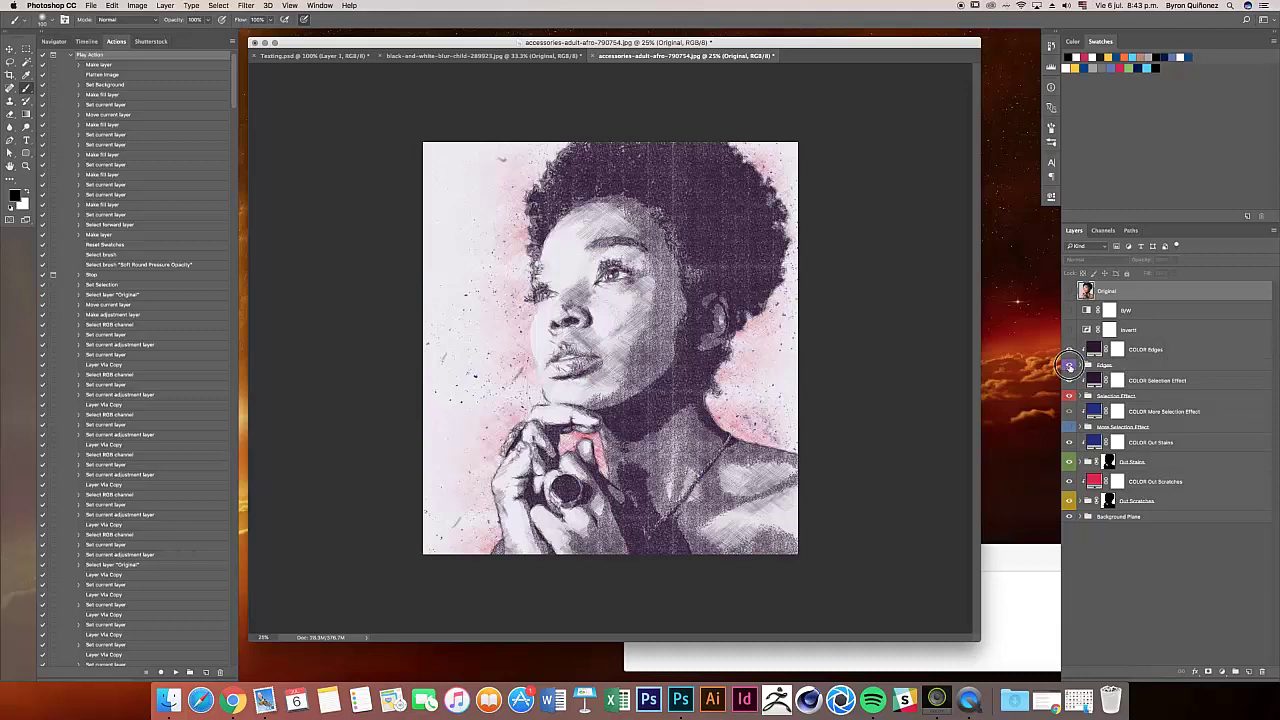
# Step: Toggle the Edges, Selection Effect, More Selection Effect and Out Stains groups to see their contributions
pyautogui.click(1070, 366)
pyautogui.click(1070, 366)
pyautogui.click(1070, 396)
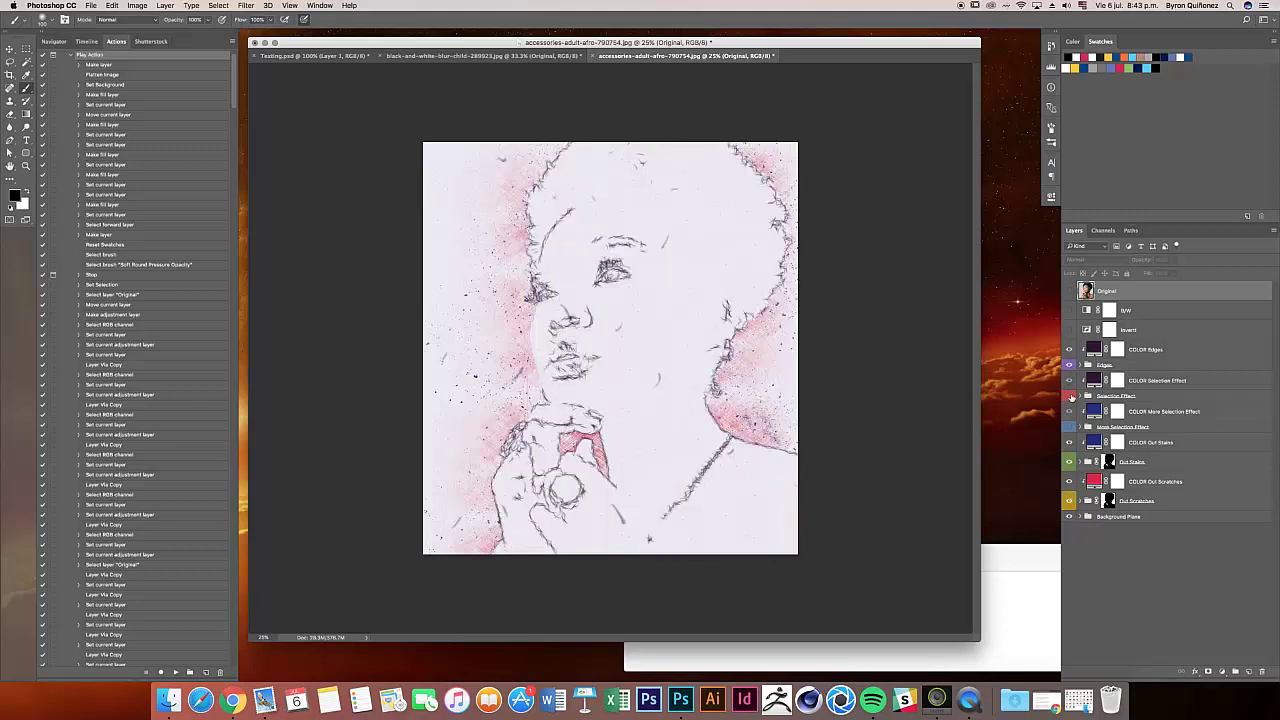
pyautogui.click(1070, 396)
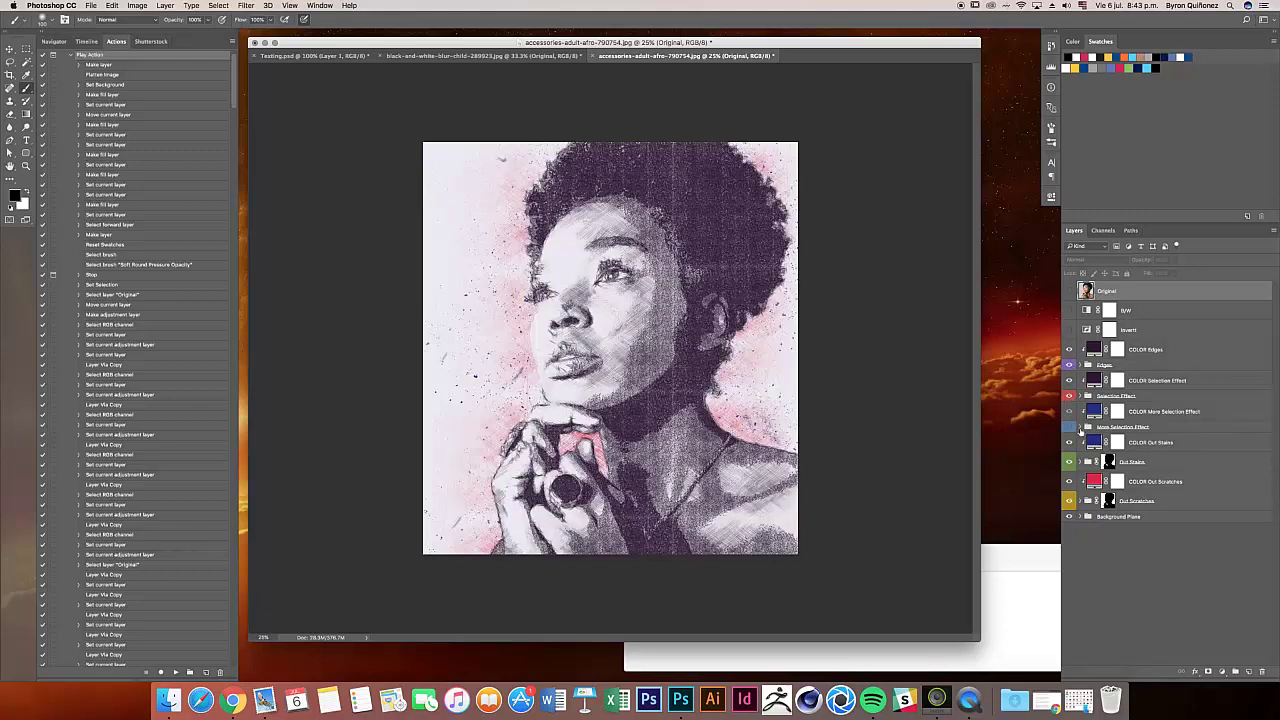
pyautogui.click(1070, 427)
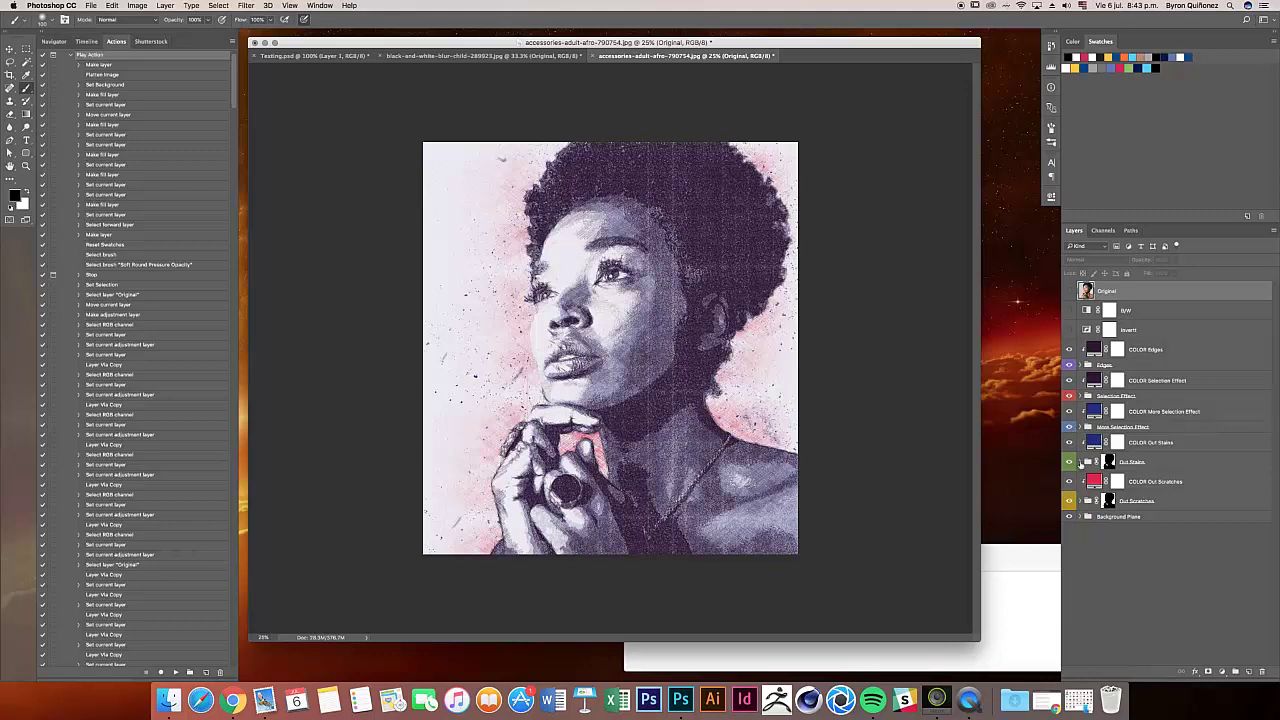
pyautogui.click(1069, 462)
pyautogui.click(1069, 462)
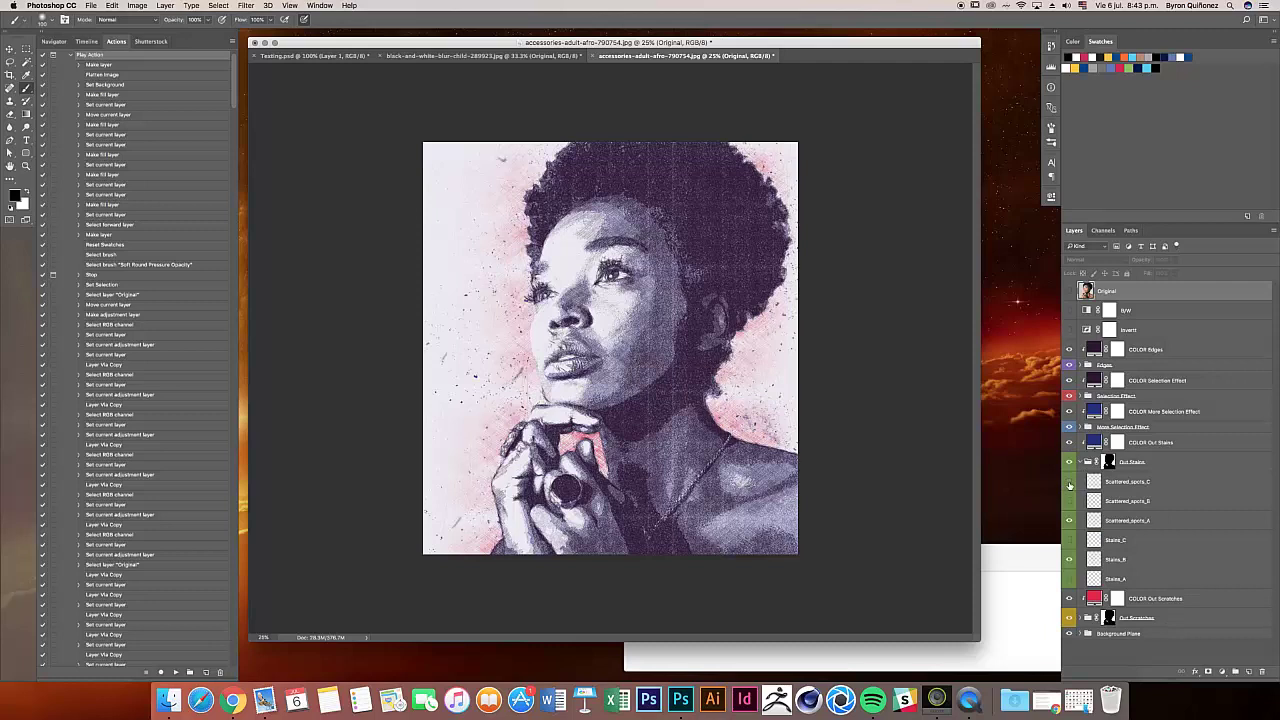
# Step: Toggle the Scattered_spots and Stains layers, turn them all back on, and collapse Out Stains
pyautogui.click(1069, 484)
pyautogui.click(1068, 500)
pyautogui.click(1069, 540)
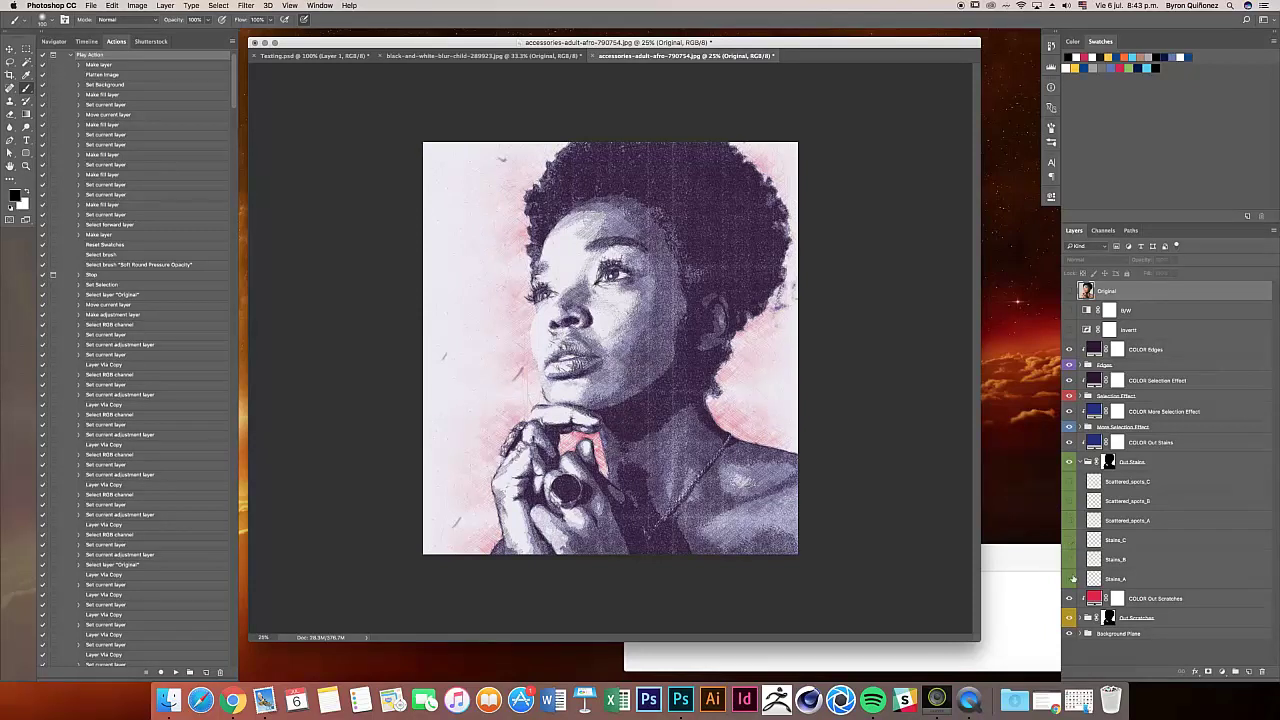
pyautogui.click(1069, 580)
pyautogui.moveTo(1069, 560); pyautogui.dragTo(1069, 482)
pyautogui.click(1080, 462)
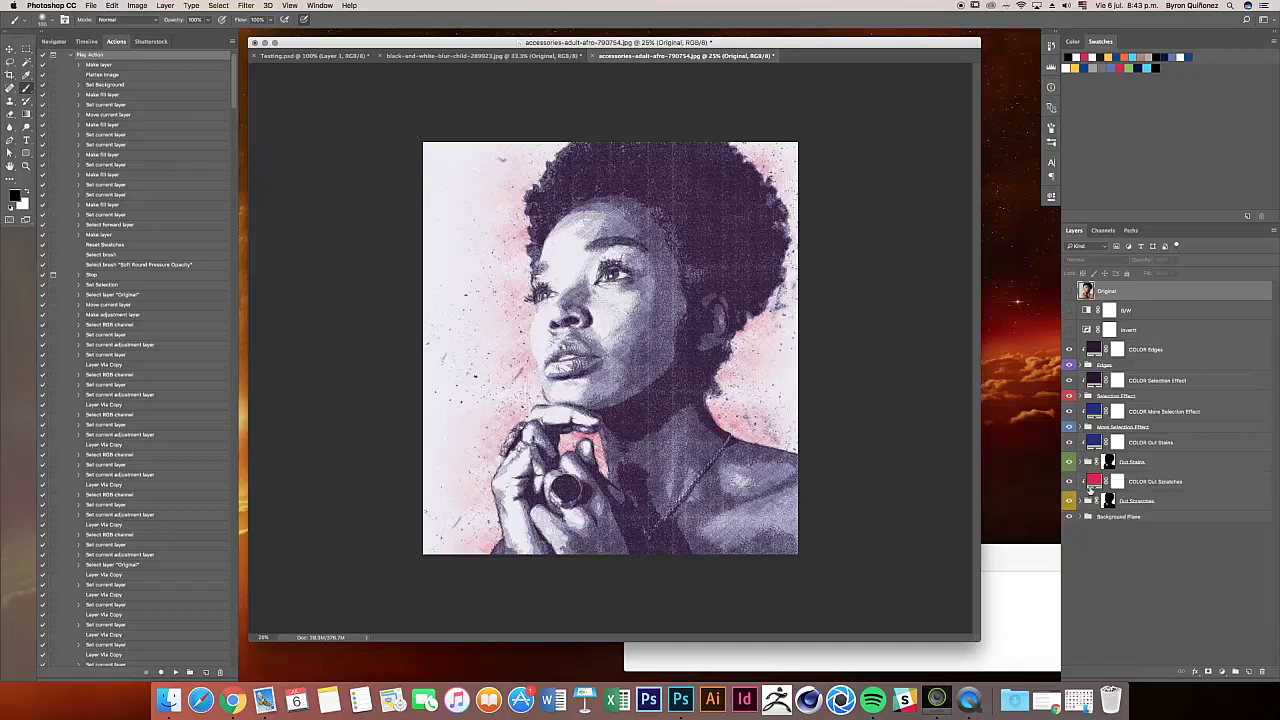
# Step: Toggle Out Scratches and its Scratches_B/C layers back on, collapse it, and select Selection Effect
pyautogui.click(1069, 500)
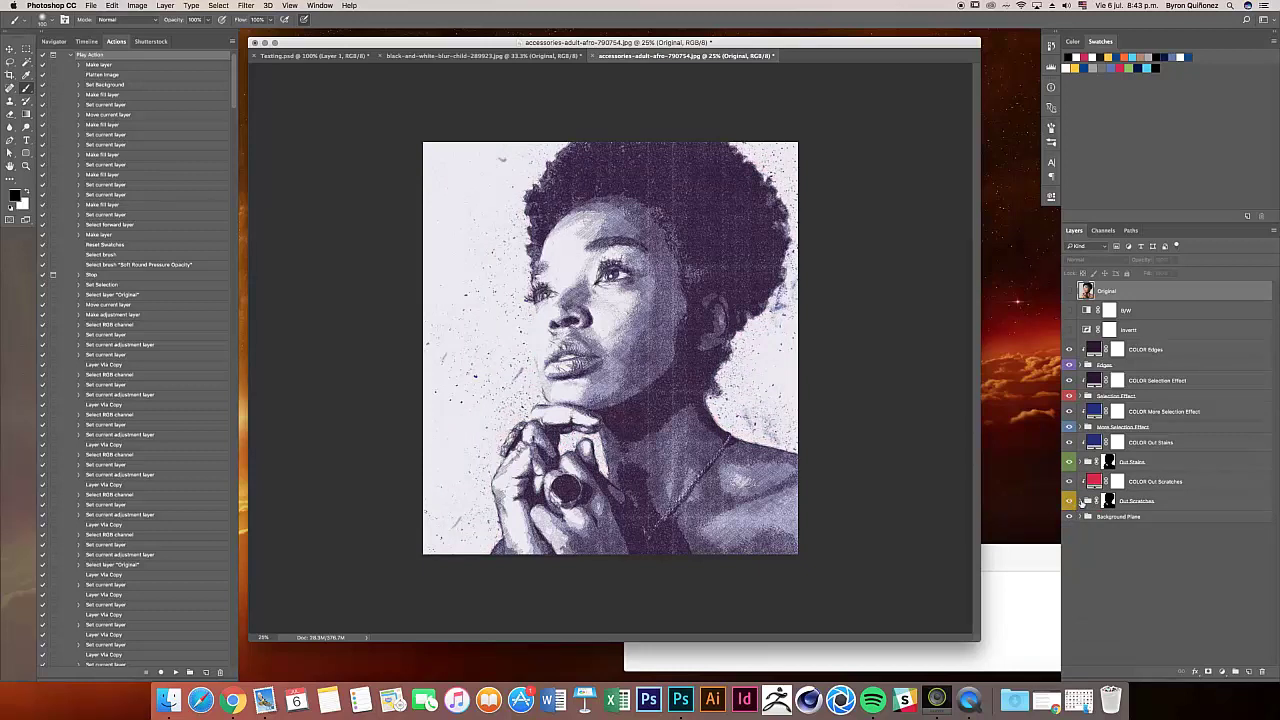
pyautogui.click(1069, 500)
pyautogui.click(1082, 500)
pyautogui.moveTo(1069, 520); pyautogui.dragTo(1069, 540)
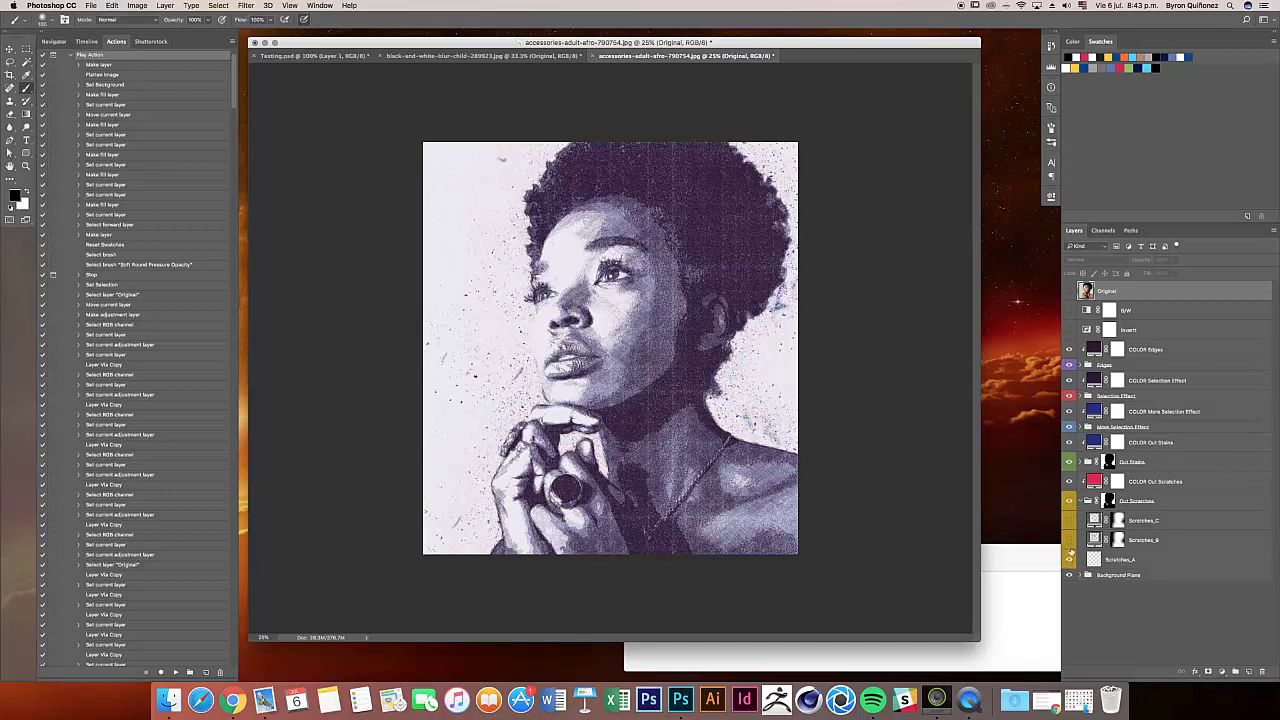
pyautogui.moveTo(1069, 540); pyautogui.dragTo(1069, 520)
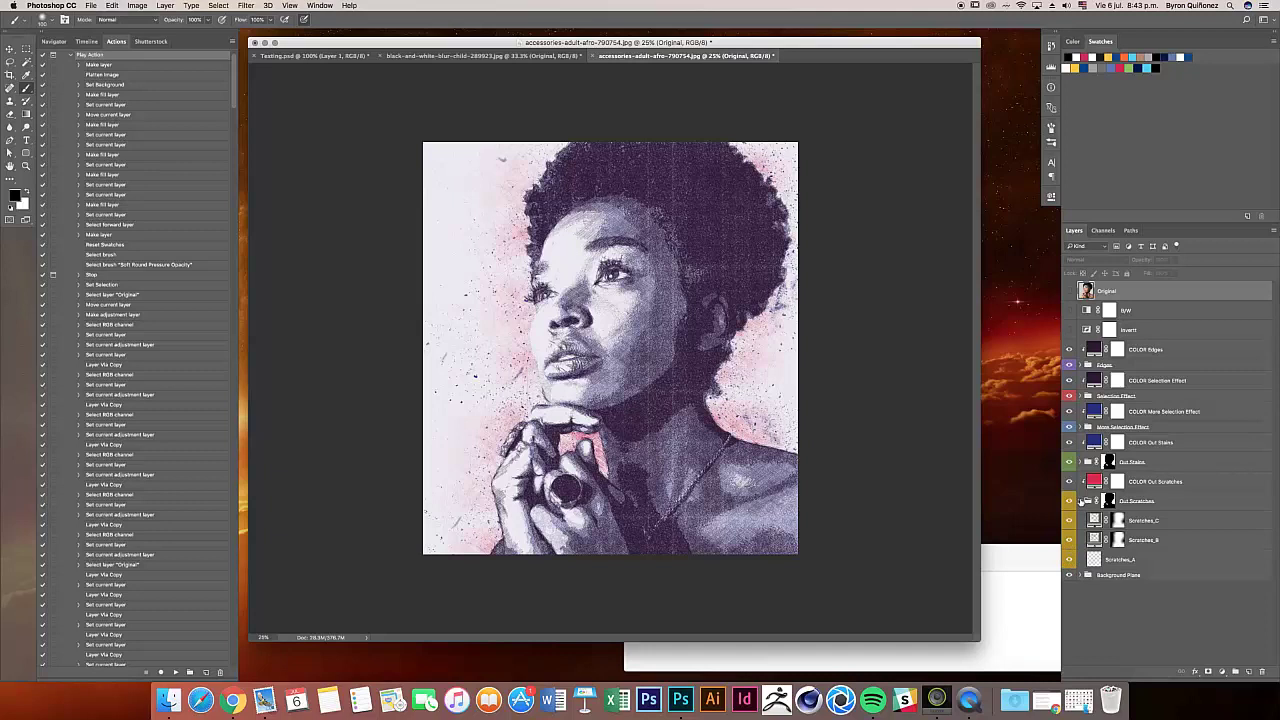
pyautogui.click(1082, 500)
pyautogui.click(1135, 369)
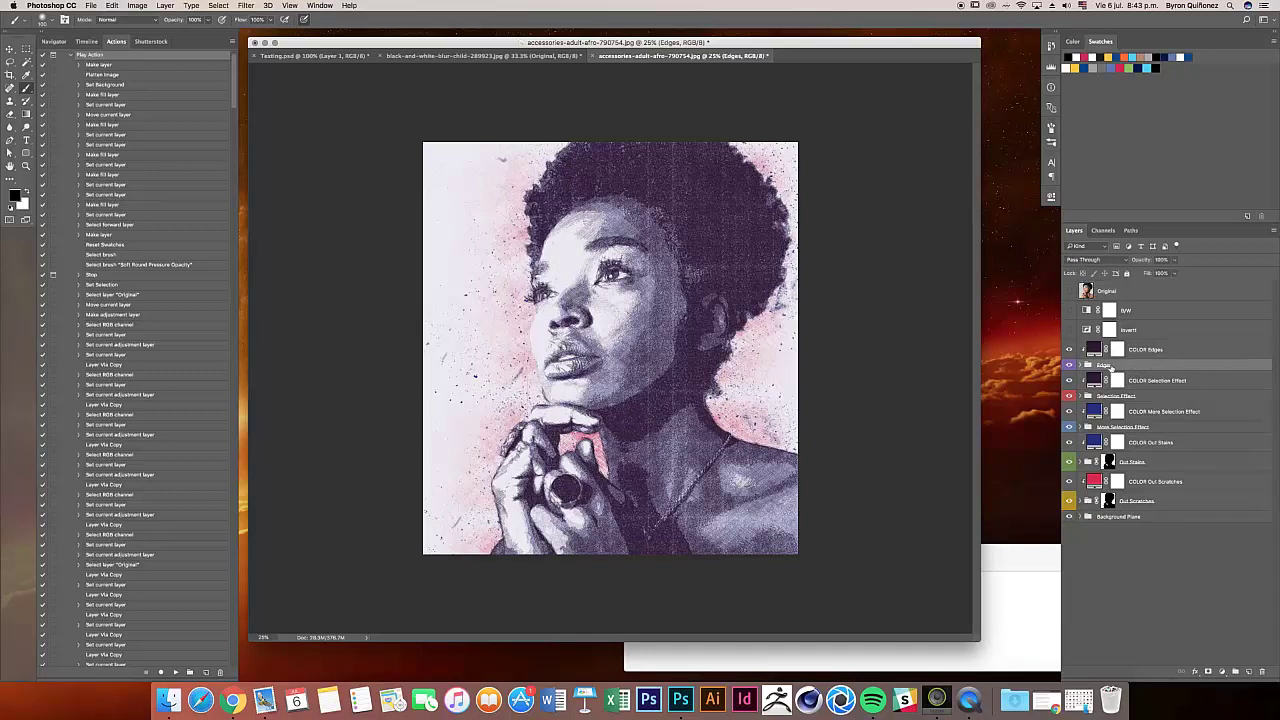
pyautogui.click(1108, 397)
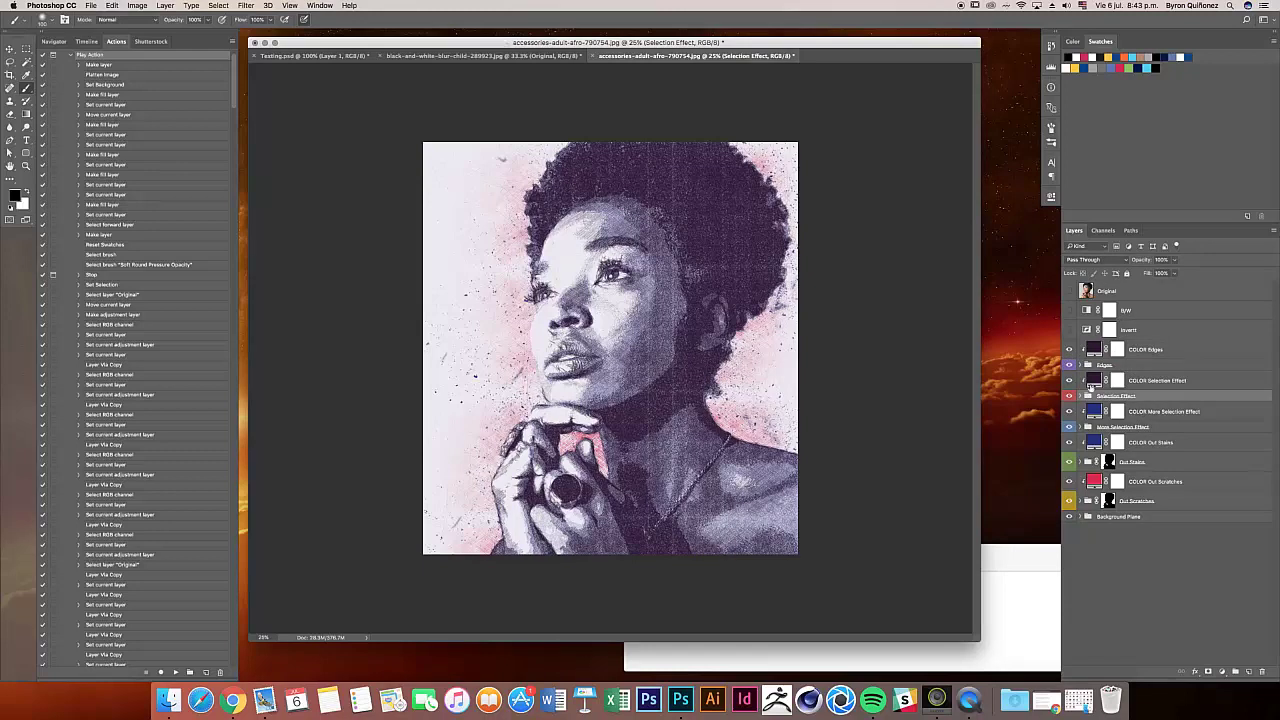
# Step: Recolour the COLOR Selection Effect fill to a dark blue-violet
pyautogui.doubleClick(1093, 380)
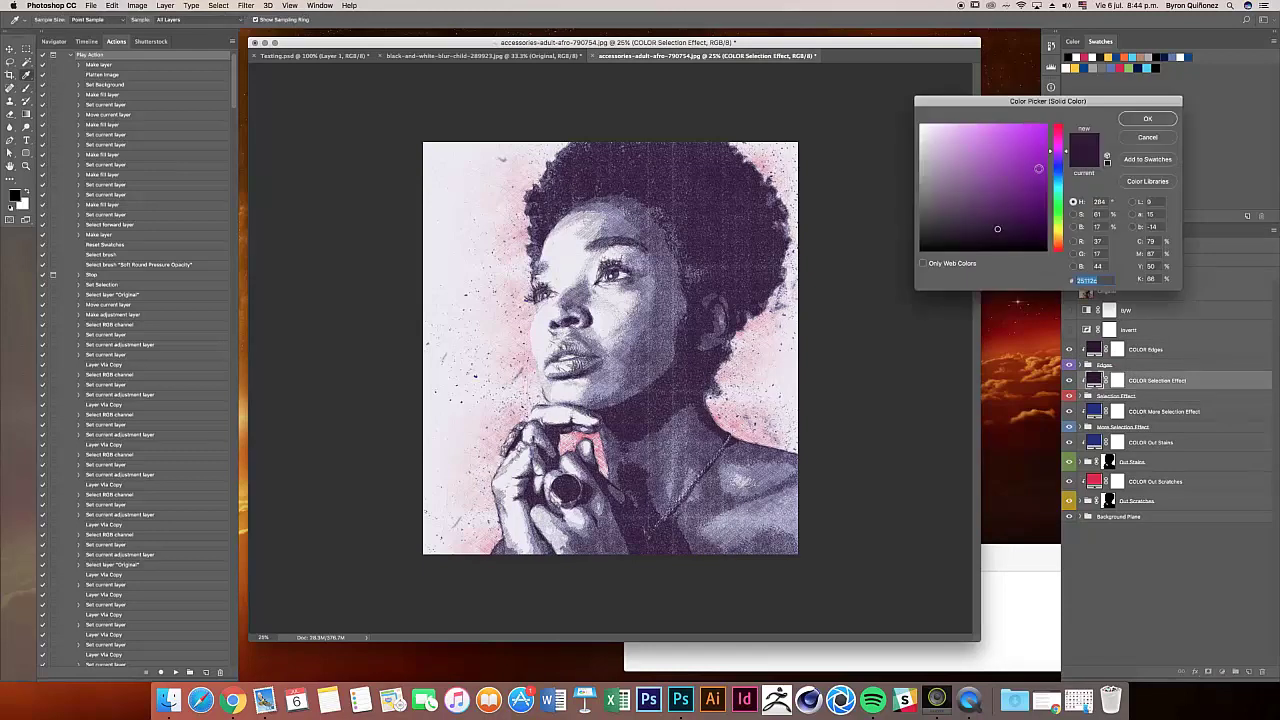
pyautogui.moveTo(1036, 168); pyautogui.dragTo(998, 208)
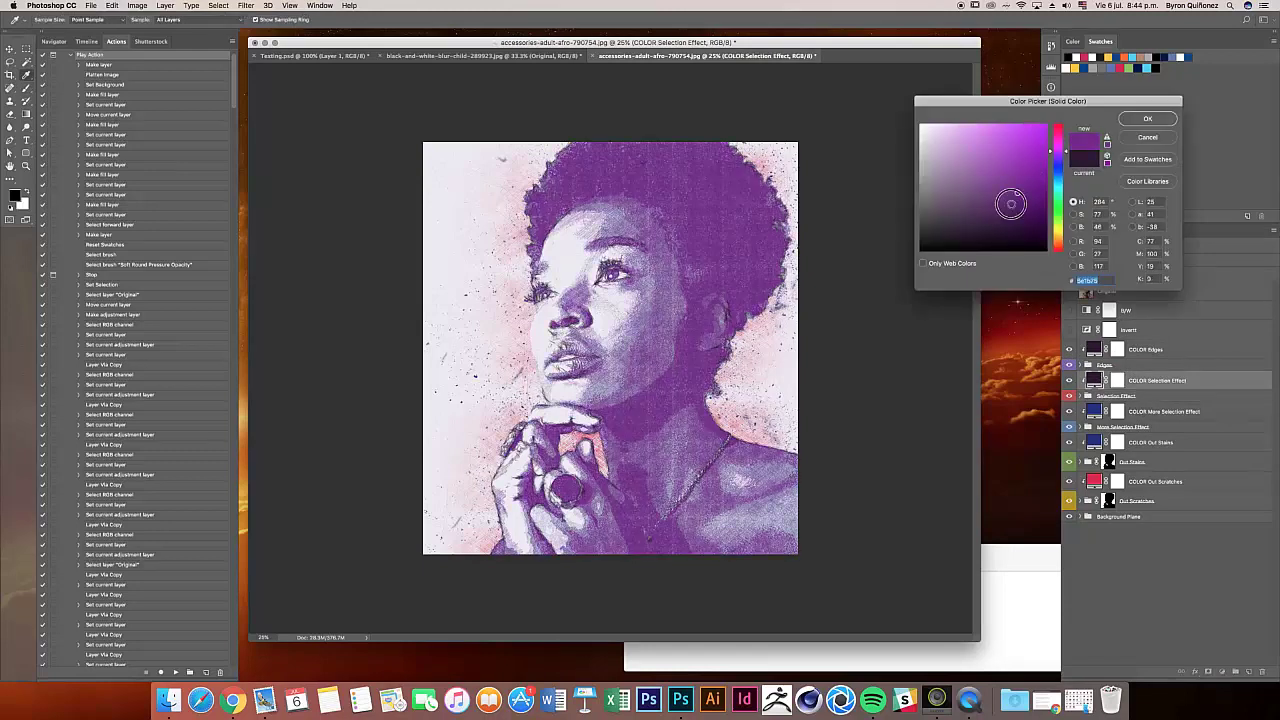
pyautogui.moveTo(1061, 169); pyautogui.dragTo(1062, 160)
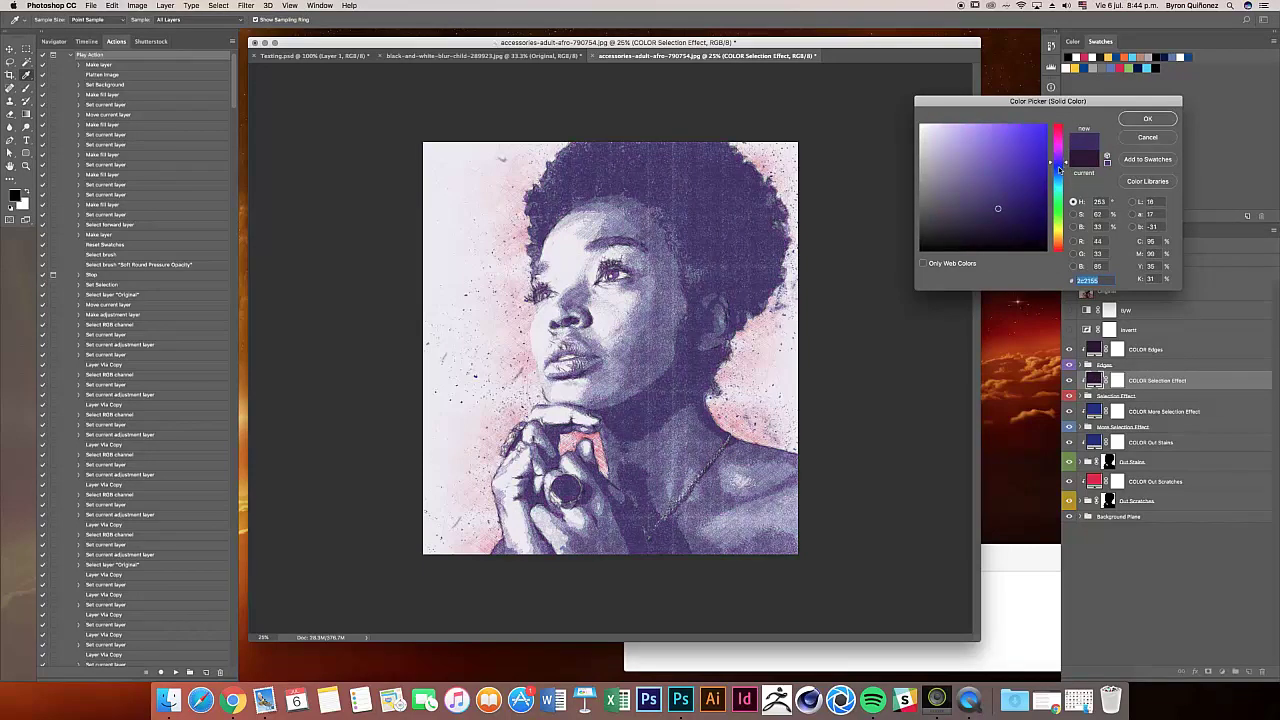
pyautogui.click(1011, 212)
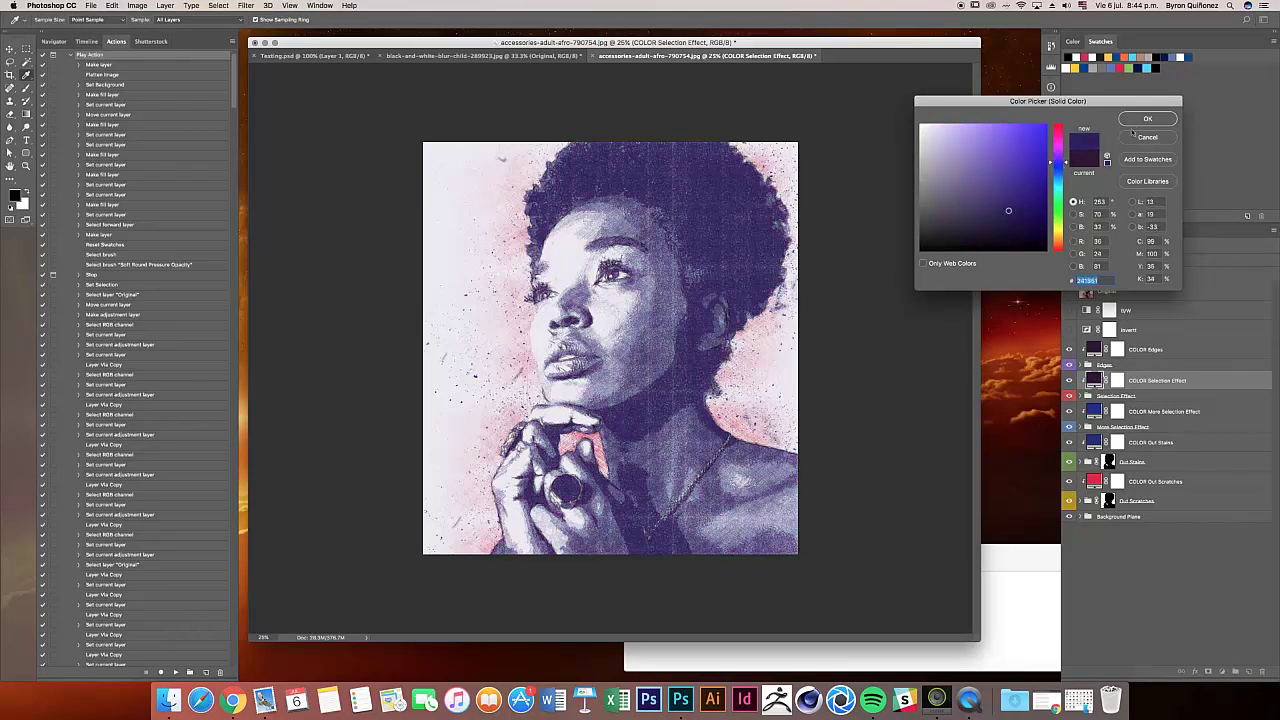
pyautogui.click(1146, 119)
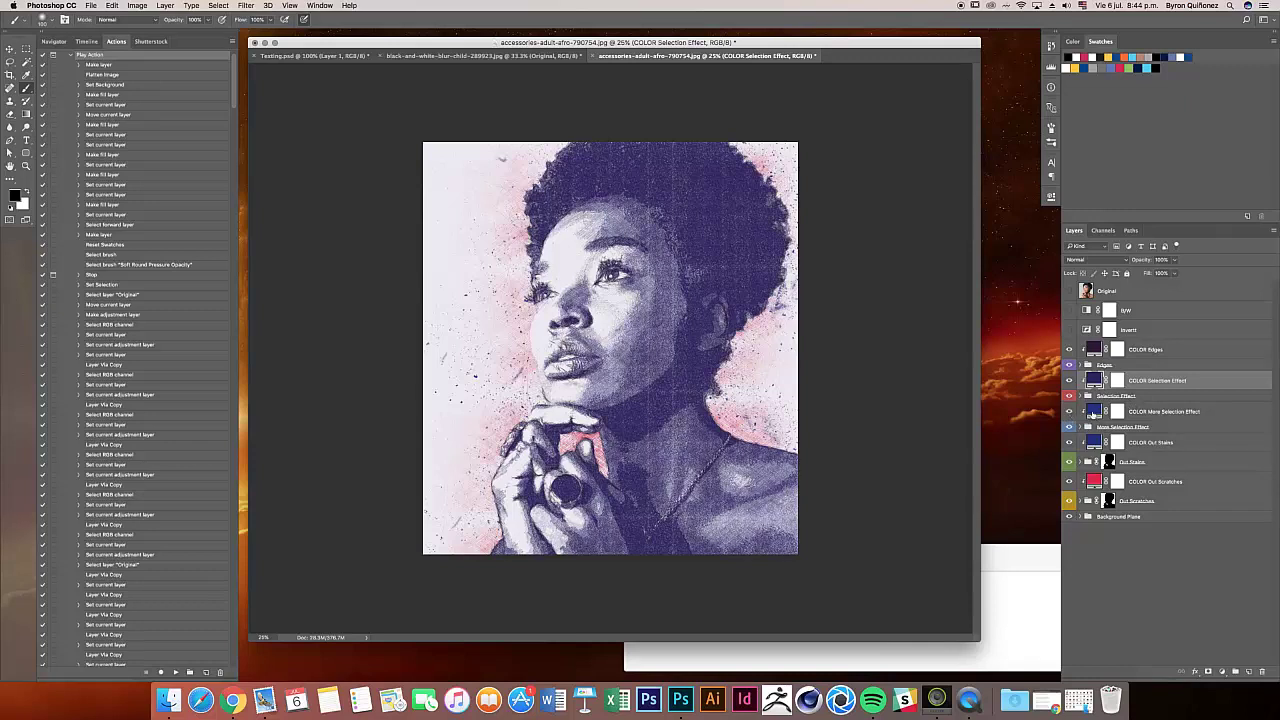
# Step: Recolour the COLOR More Selection Effect fill to a deep crimson
pyautogui.doubleClick(1093, 411)
pyautogui.click(1057, 130)
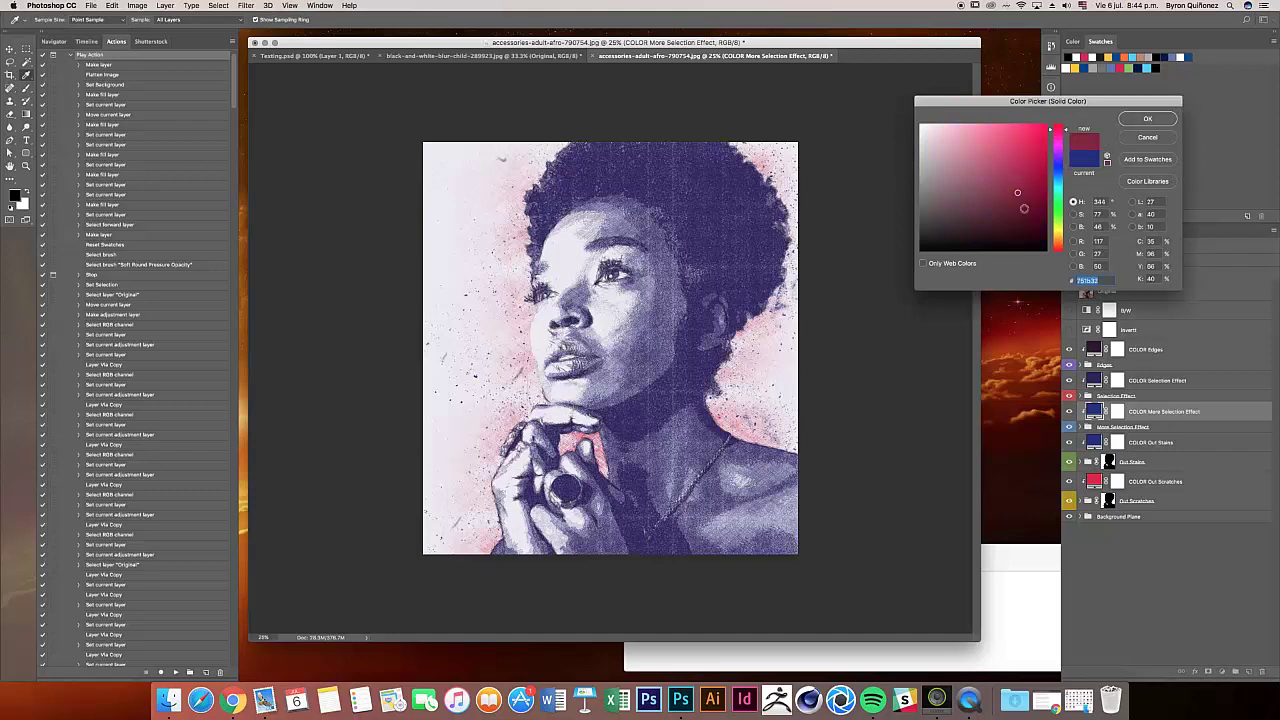
pyautogui.click(1019, 213)
pyautogui.moveTo(1021, 214); pyautogui.dragTo(1040, 182)
pyautogui.press('Return')
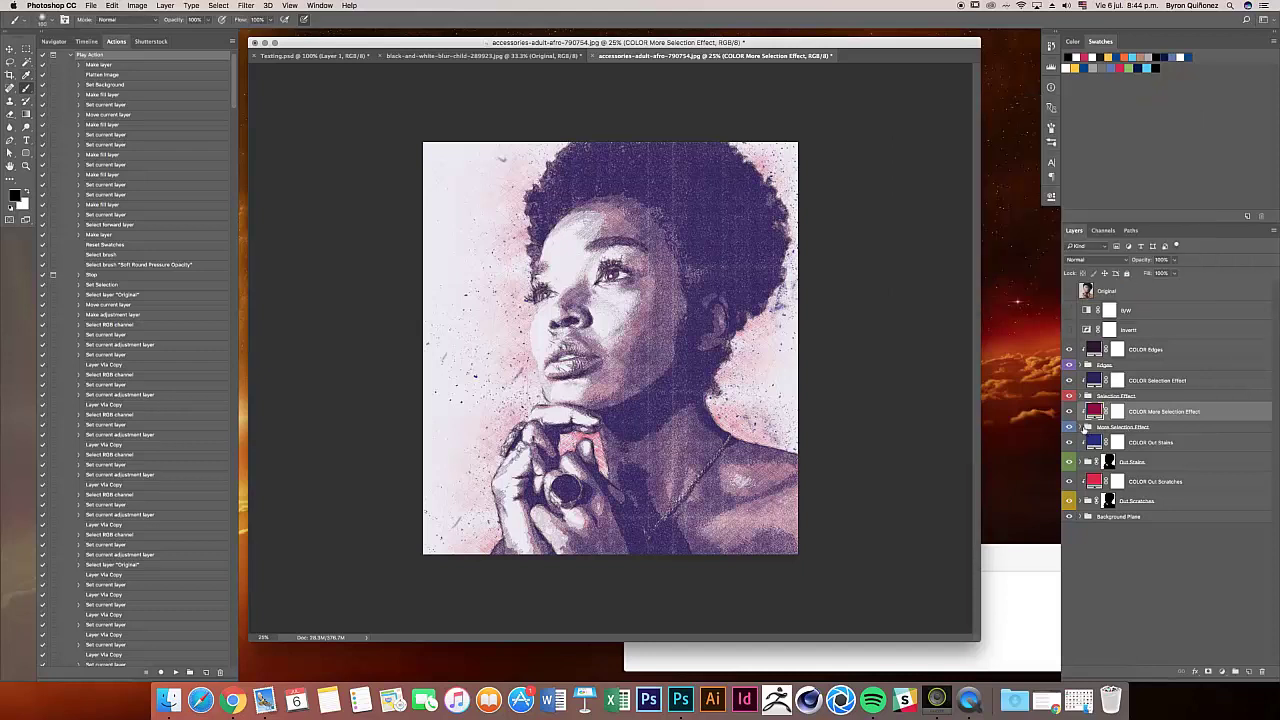
# Step: Compare the 03_SL layers inside More Selection Effect, collapse it, and bring up the COLOR Out Stains colour picker
pyautogui.click(1088, 427)
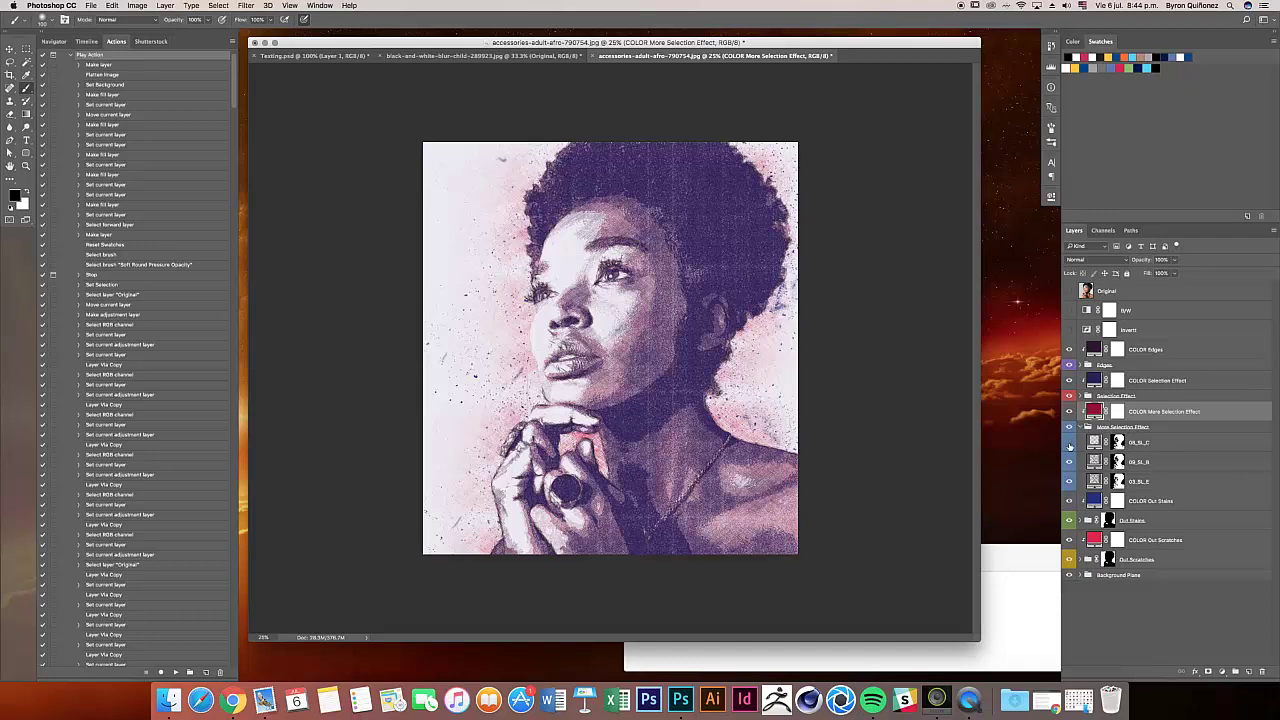
pyautogui.click(1068, 463)
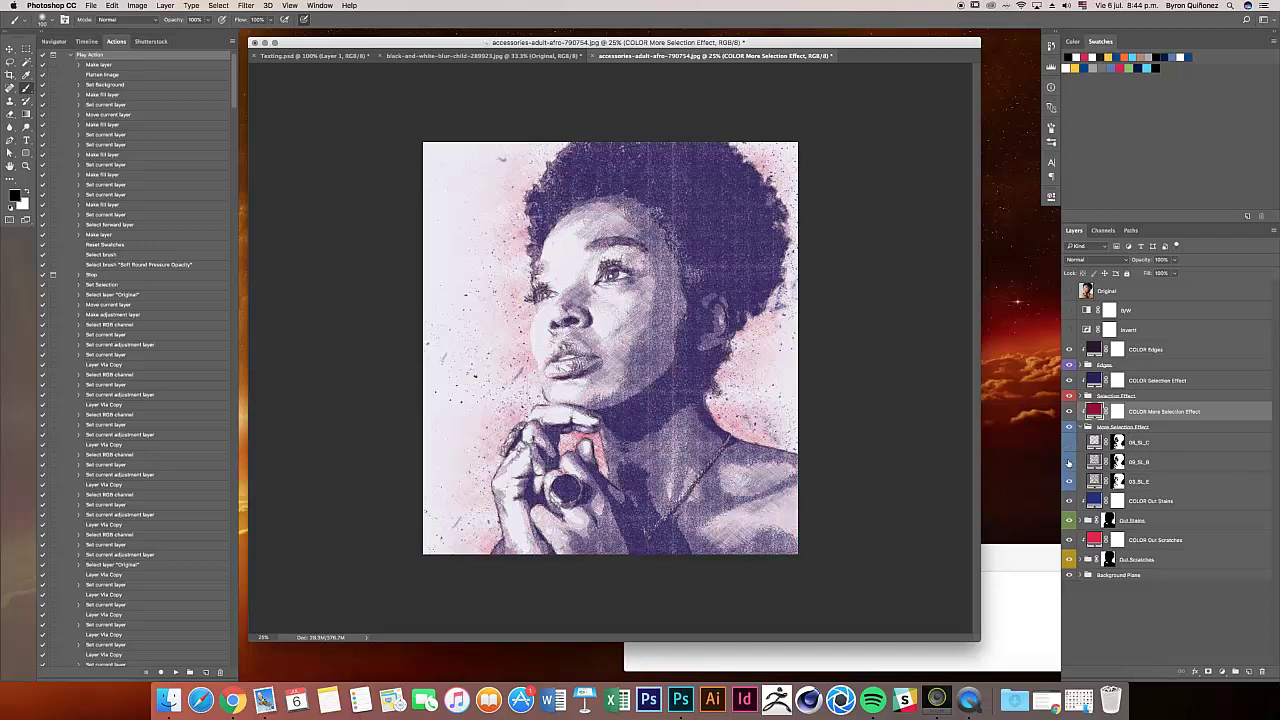
pyautogui.click(1068, 463)
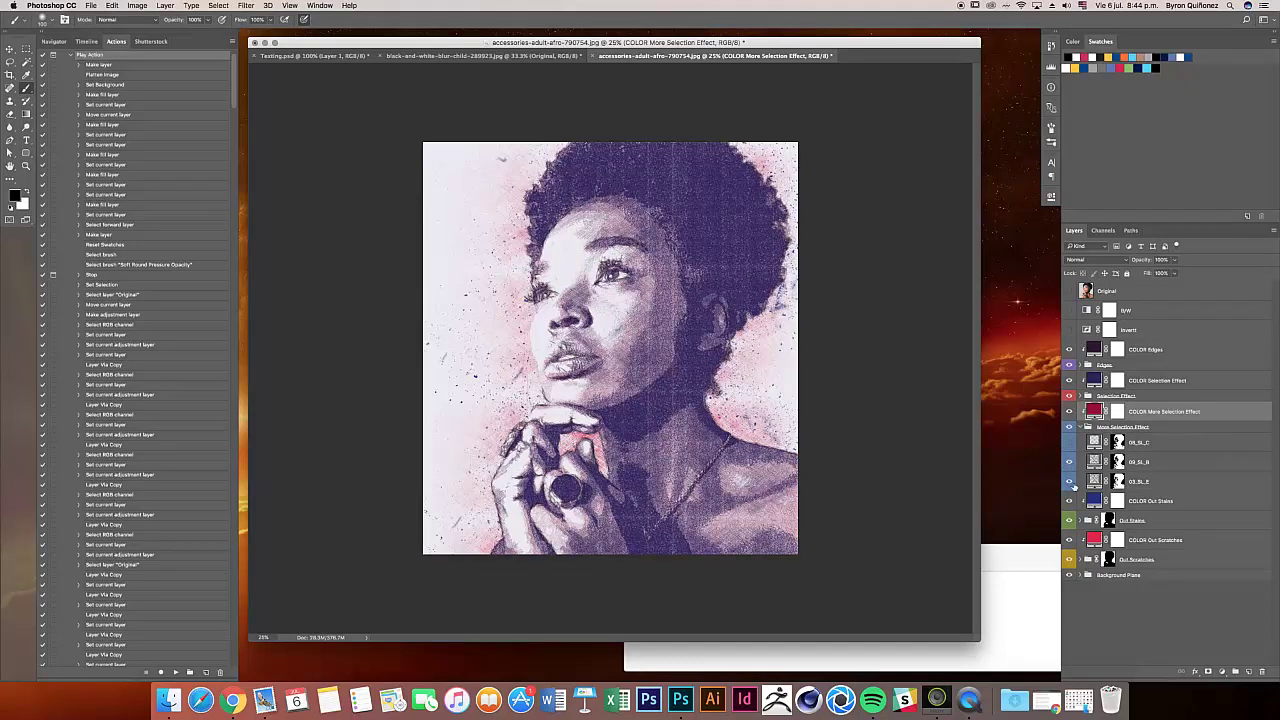
pyautogui.click(1072, 483)
pyautogui.click(1068, 443)
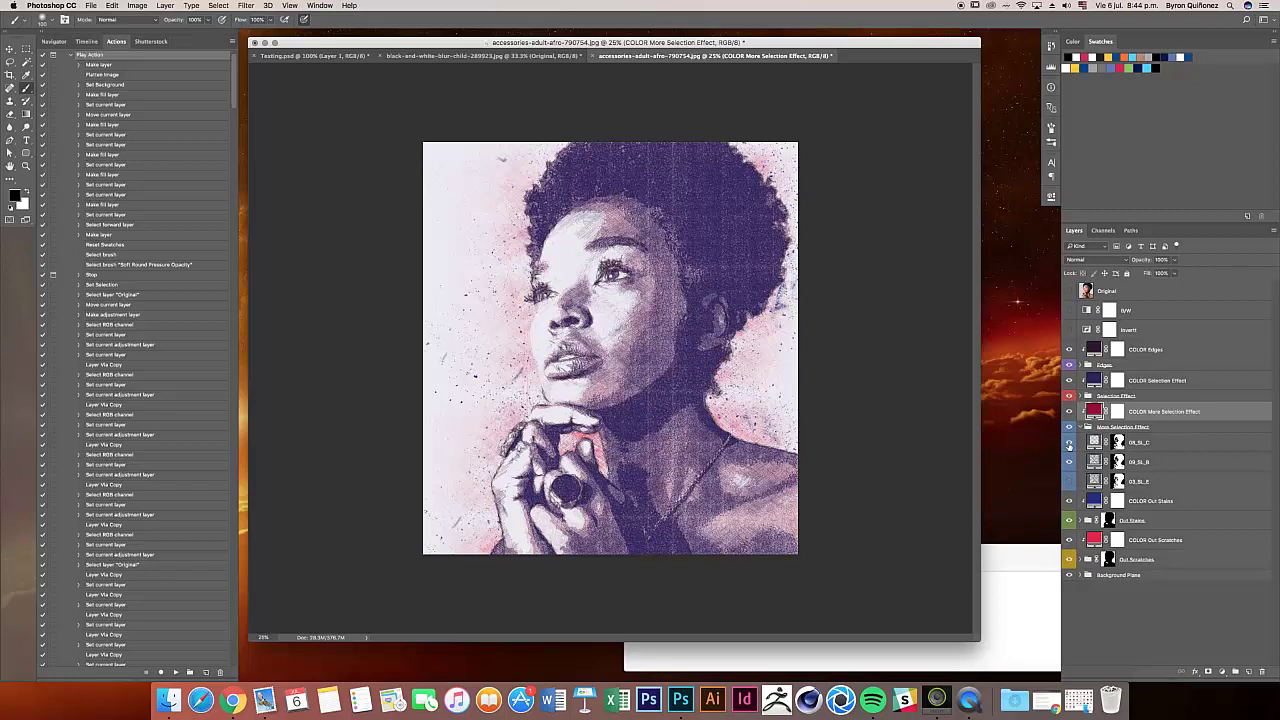
pyautogui.click(1069, 478)
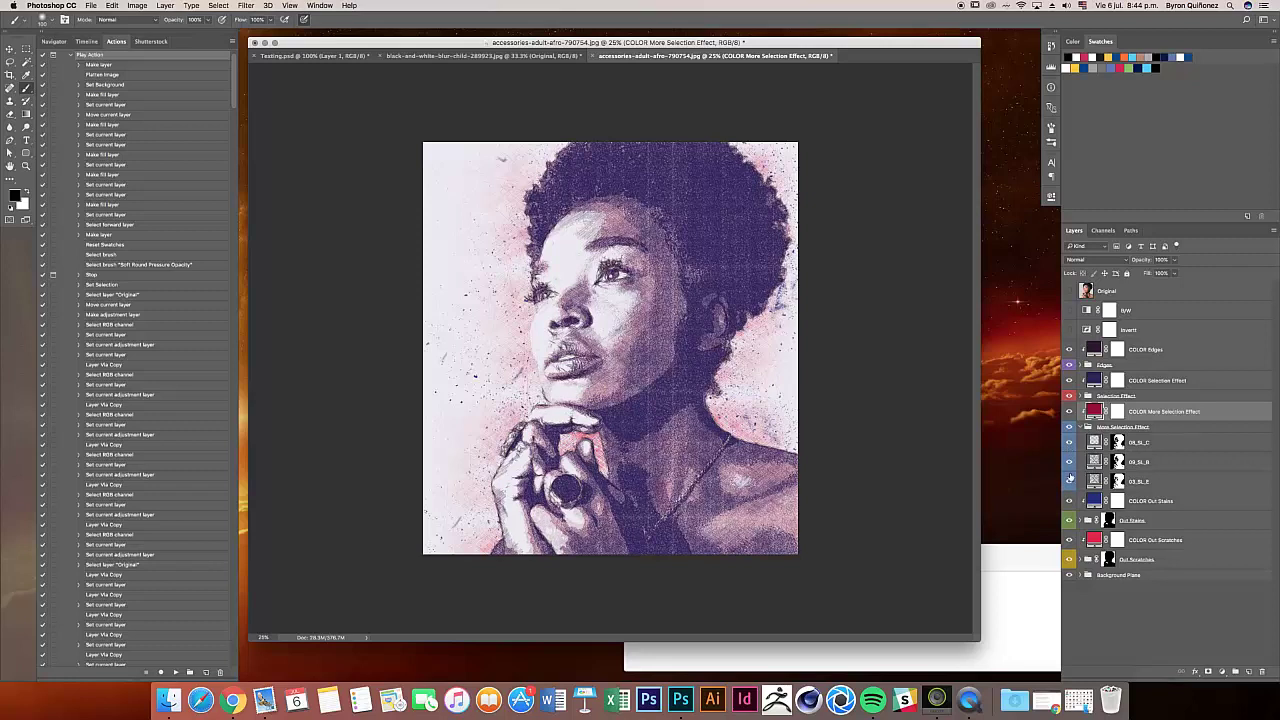
pyautogui.click(1088, 427)
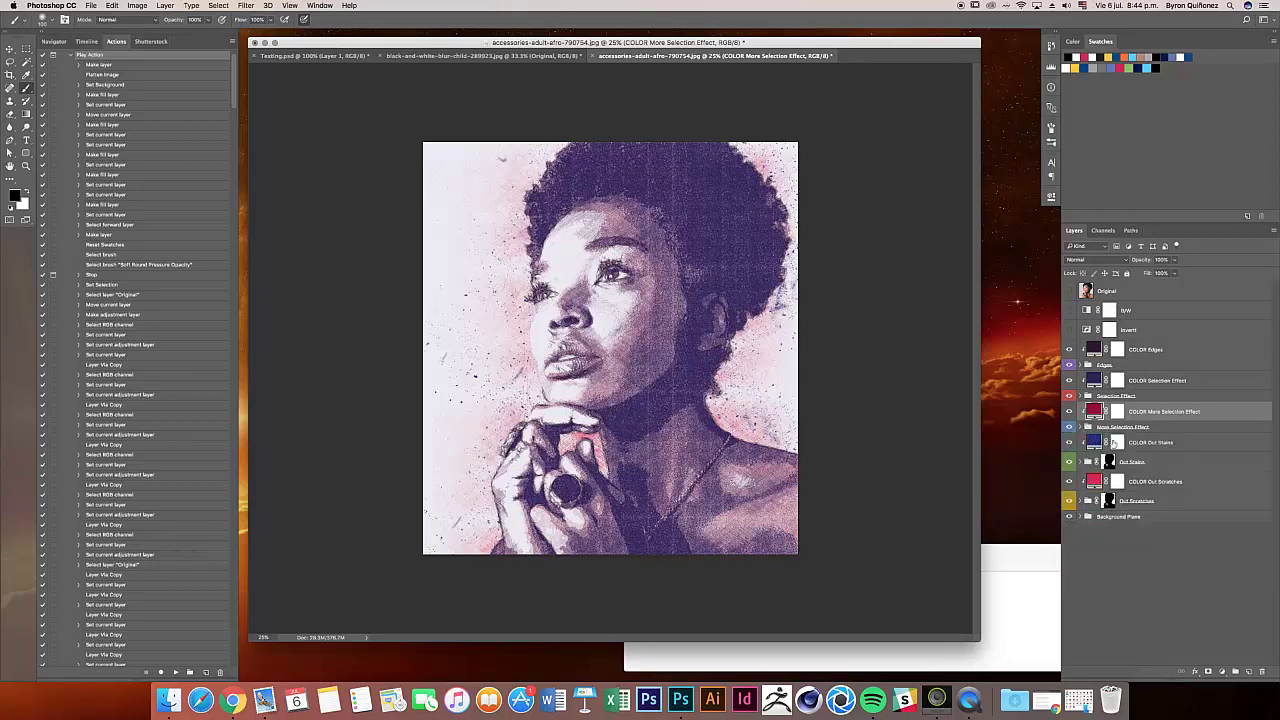
pyautogui.doubleClick(1094, 441)
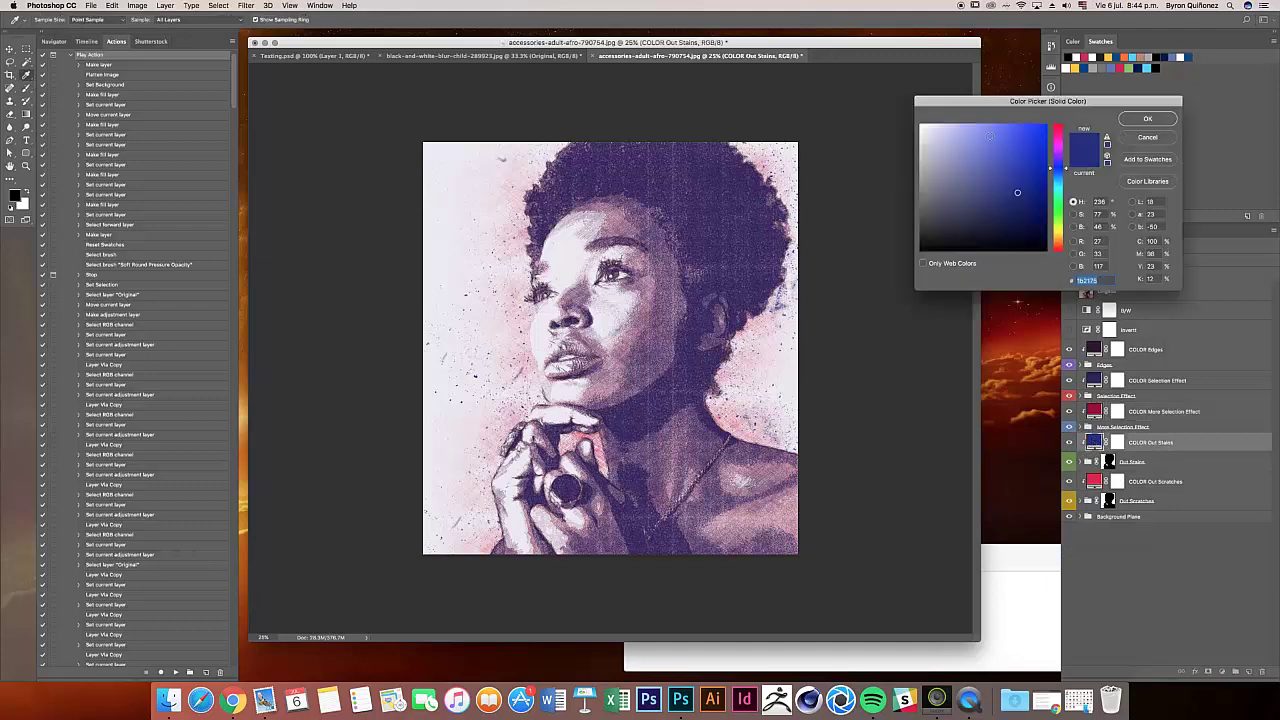
# Step: Set the COLOR Out Stains fill to a dark purple
pyautogui.moveTo(1025, 229); pyautogui.dragTo(1057, 262)
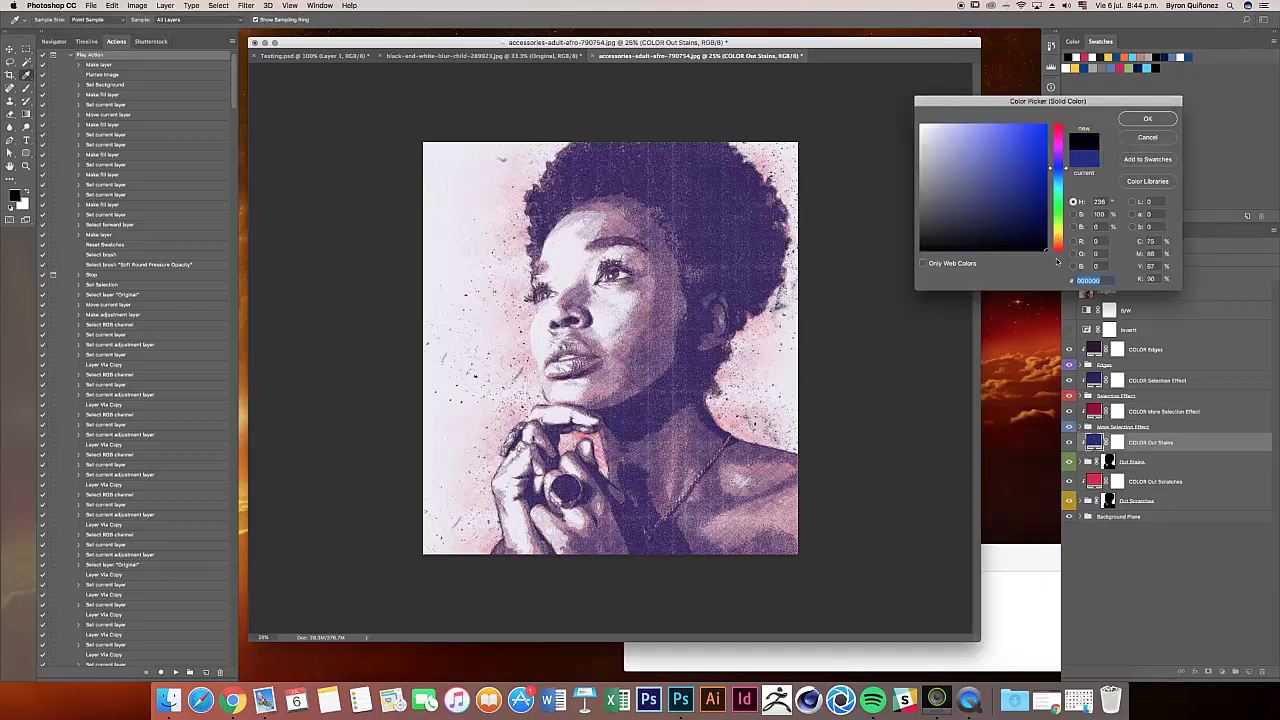
pyautogui.moveTo(1030, 213); pyautogui.dragTo(1031, 198)
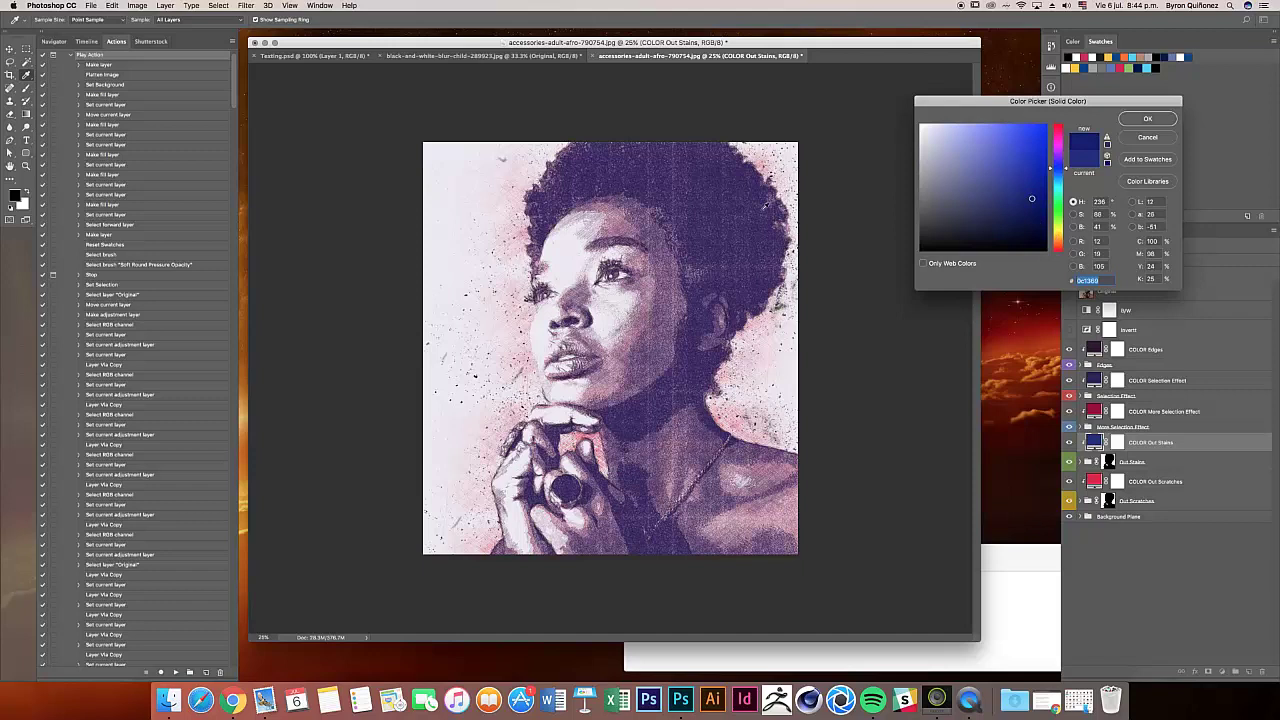
pyautogui.click(1030, 200)
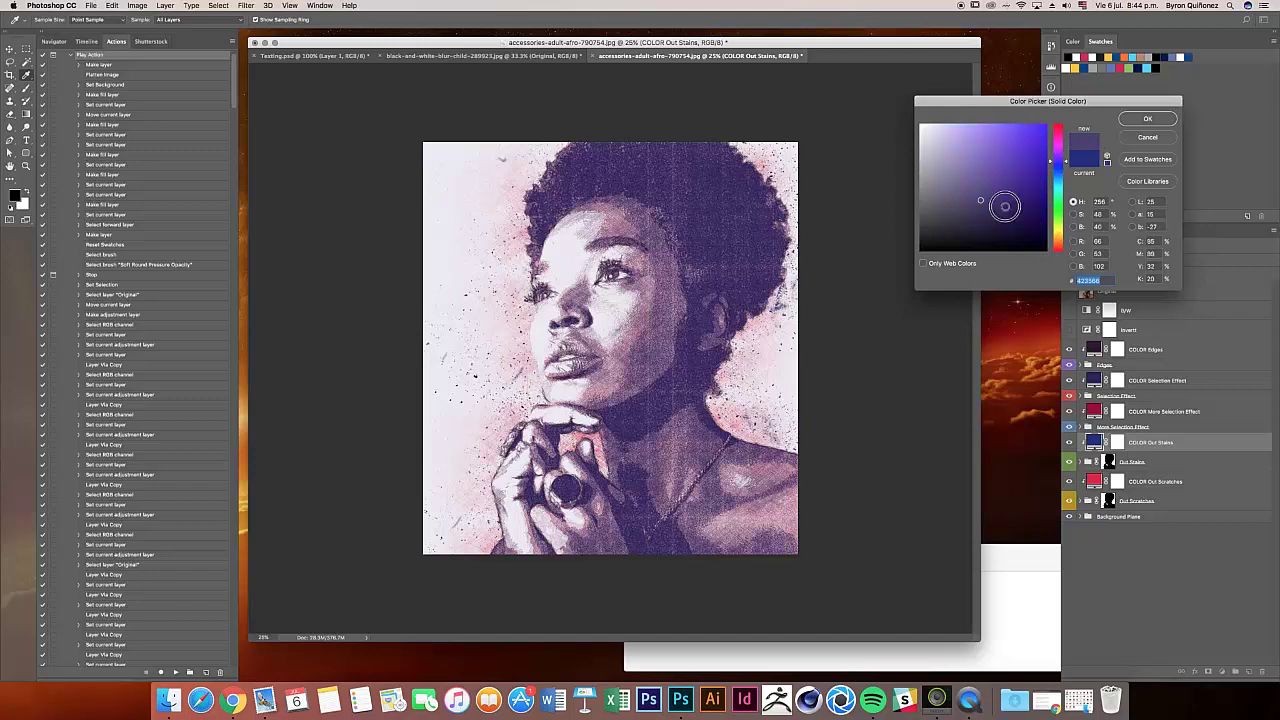
pyautogui.moveTo(1005, 206); pyautogui.dragTo(1008, 213)
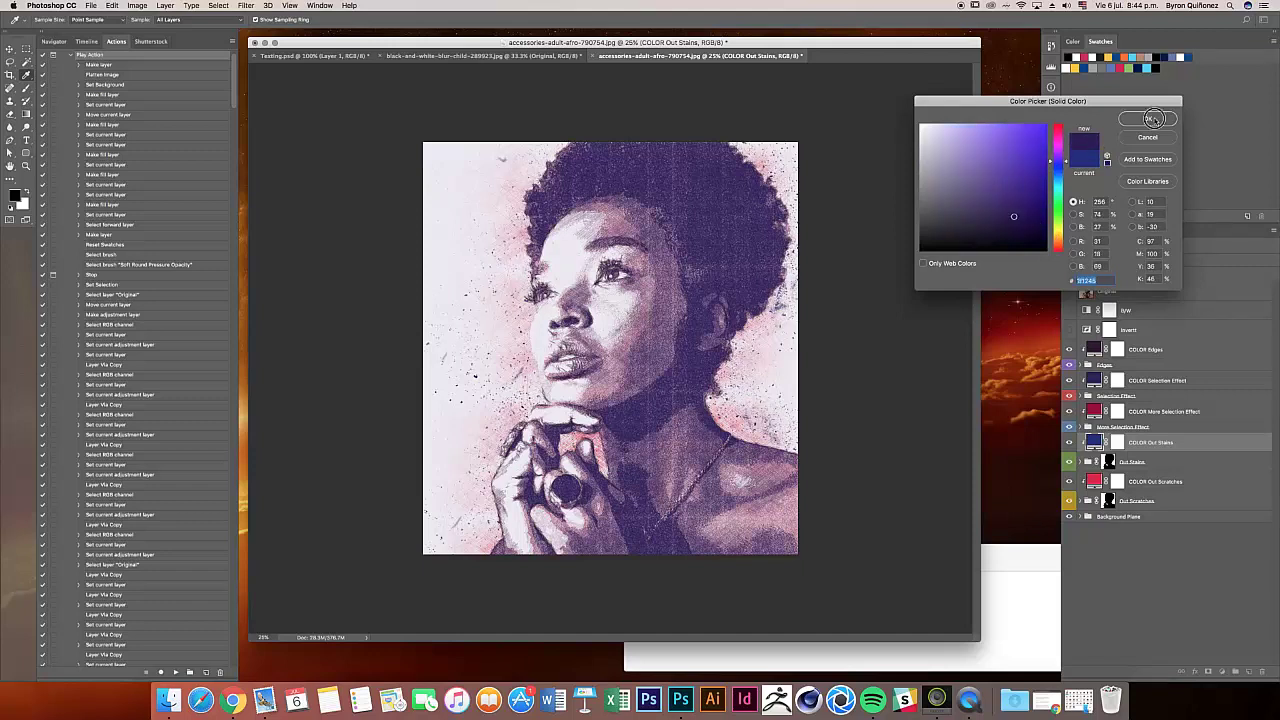
pyautogui.click(1148, 118)
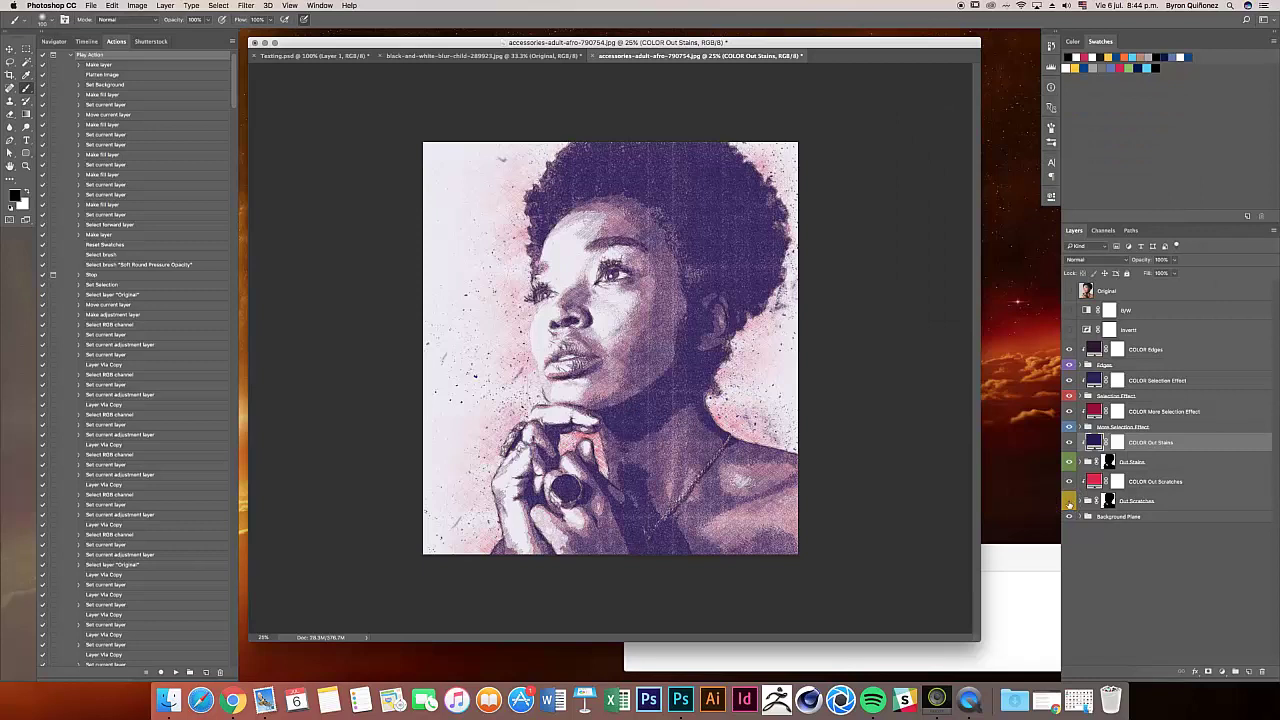
# Step: Set the COLOR Out Scratches fill to dark purple 1d062e instead of pink
pyautogui.click(1069, 502)
pyautogui.click(1069, 502)
pyautogui.doubleClick(1094, 481)
pyautogui.moveTo(1029, 227)
pyautogui.mouseDown()
pyautogui.moveTo(1046, 251)
pyautogui.moveTo(1038, 215)
pyautogui.mouseUp()
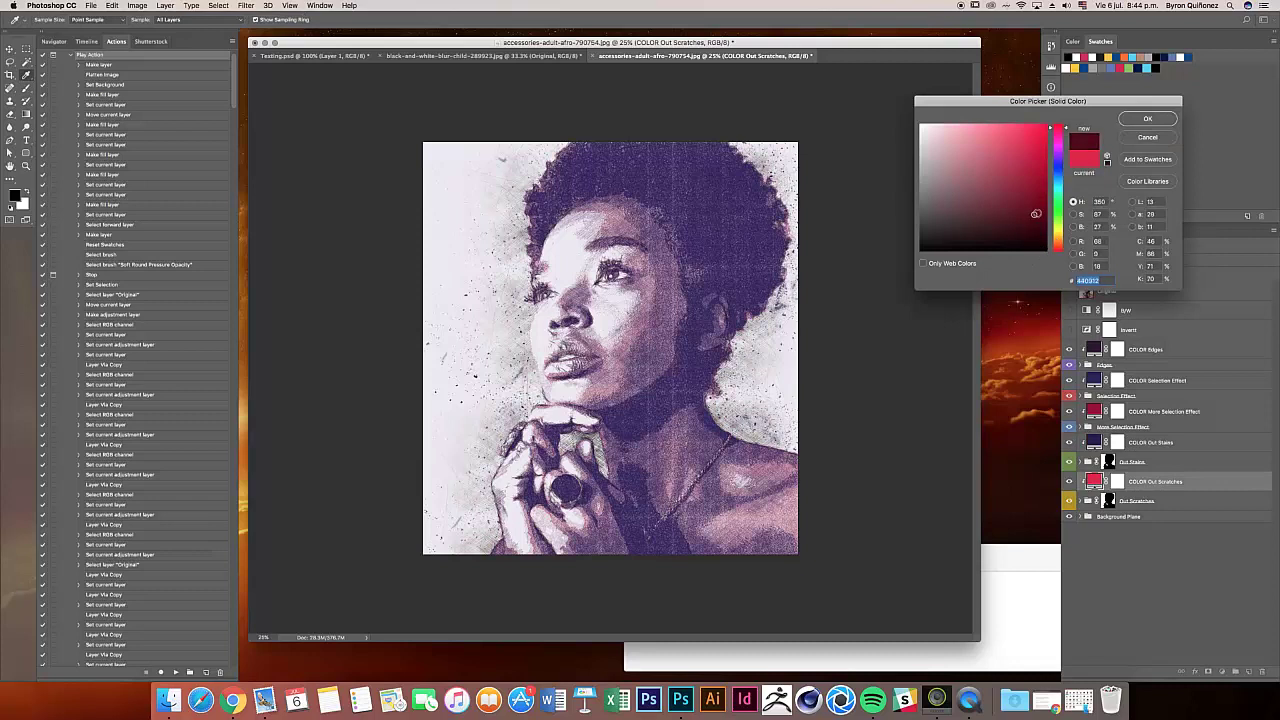
pyautogui.moveTo(1059, 158); pyautogui.dragTo(1059, 153)
pyautogui.moveTo(1038, 214); pyautogui.dragTo(1031, 225)
pyautogui.click(1147, 120)
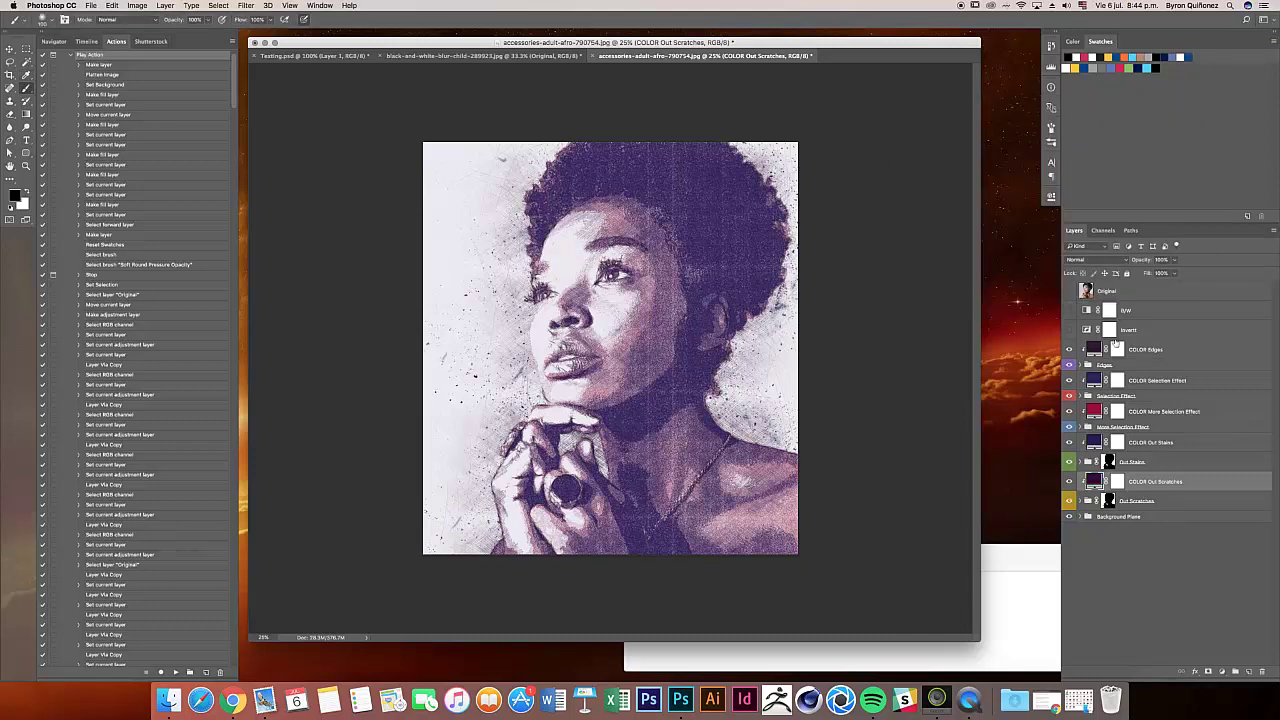
pyautogui.click(1080, 365)
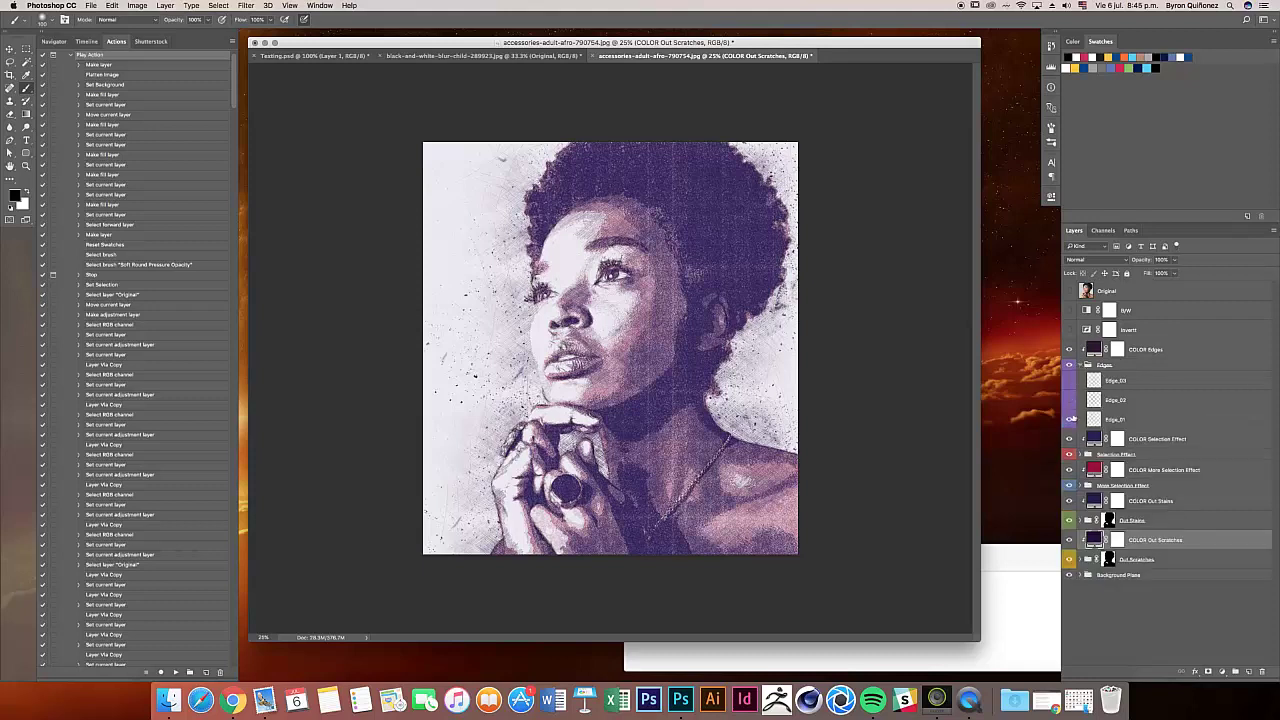
pyautogui.click(1068, 417)
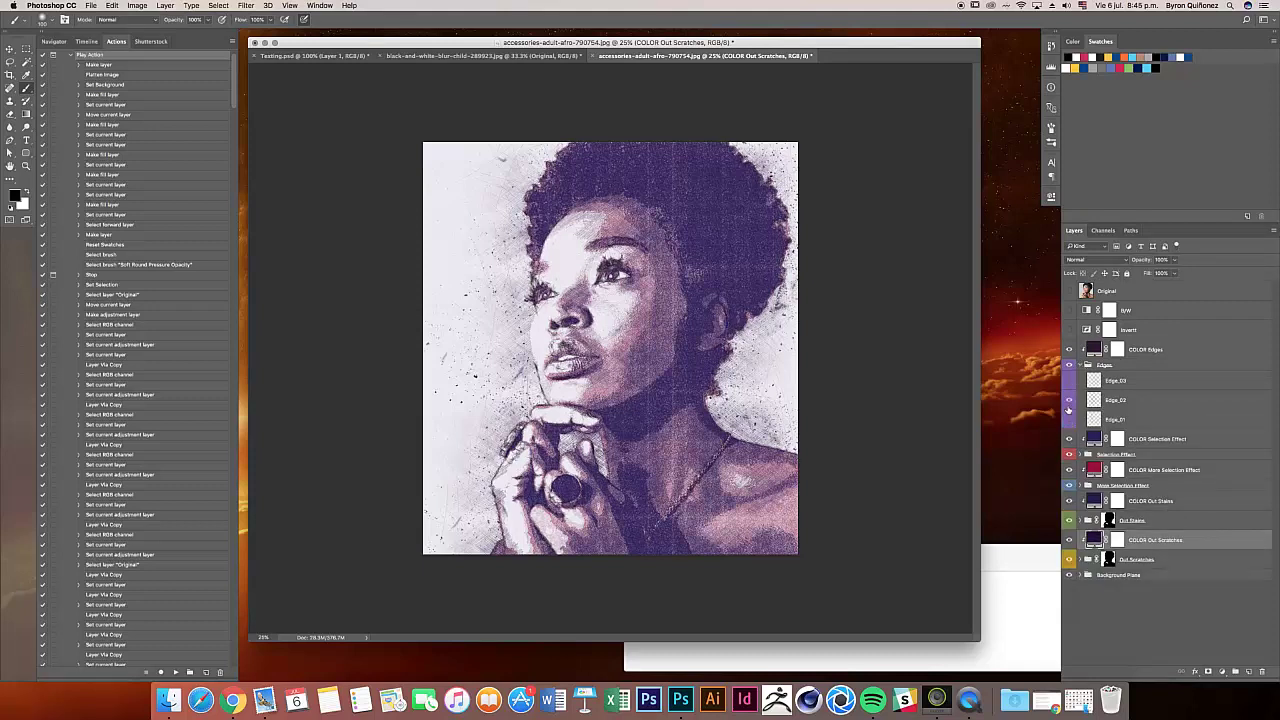
pyautogui.click(1069, 400)
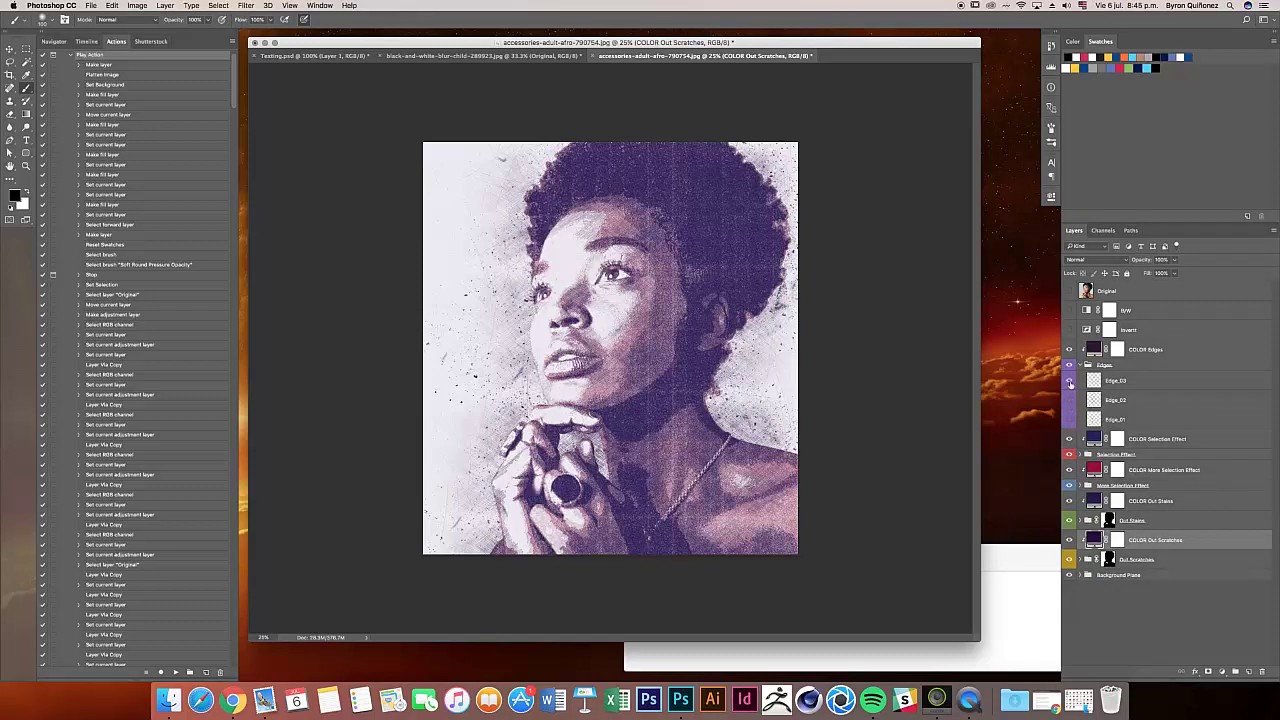
pyautogui.click(1069, 381)
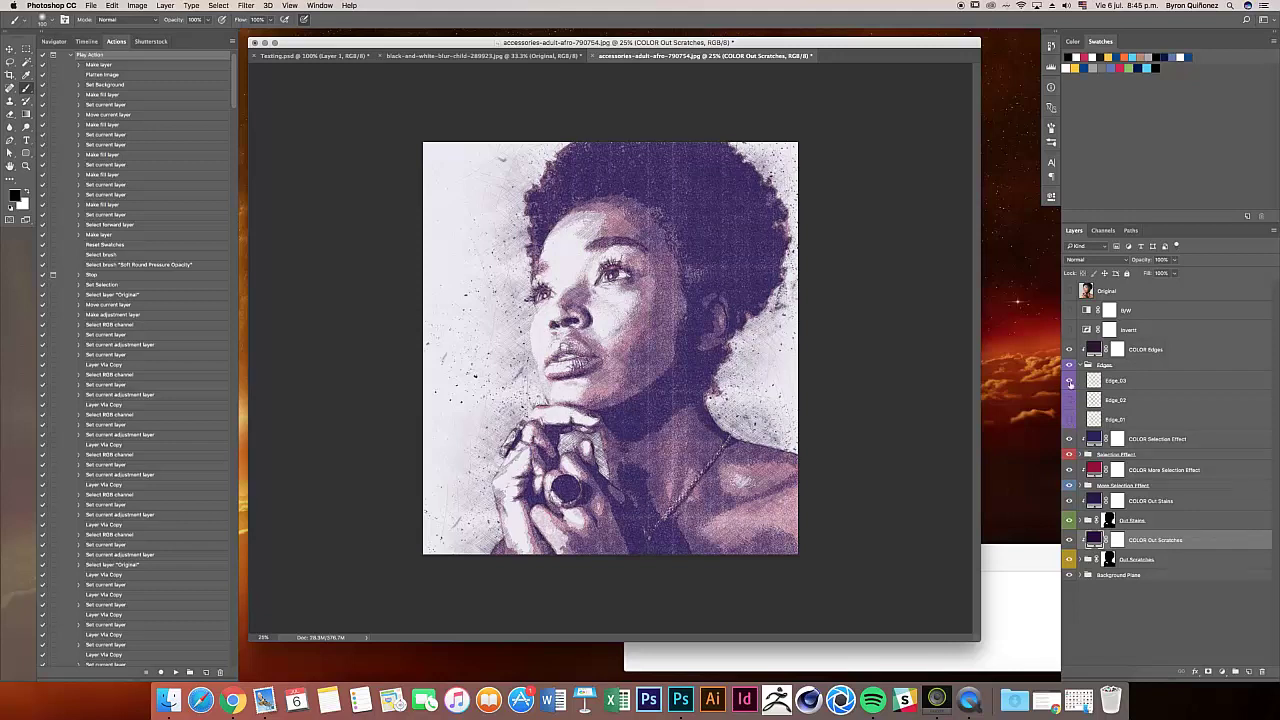
pyautogui.click(1069, 419)
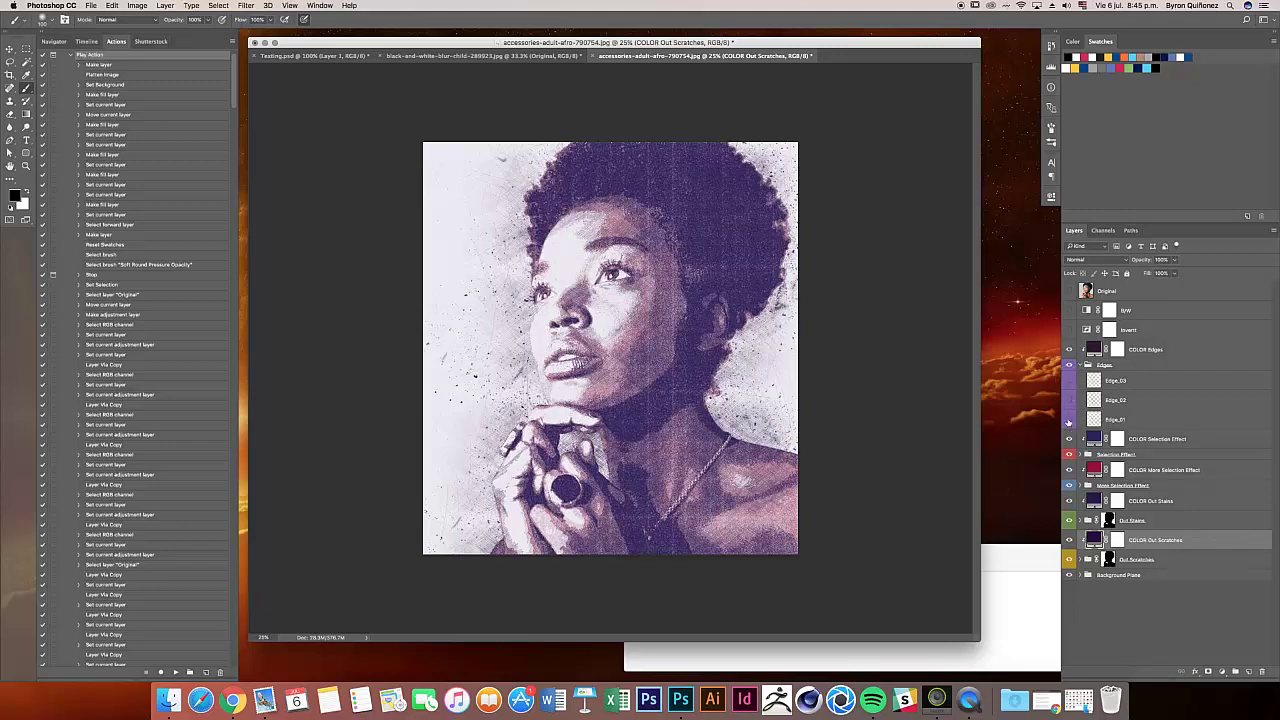
pyautogui.click(1080, 366)
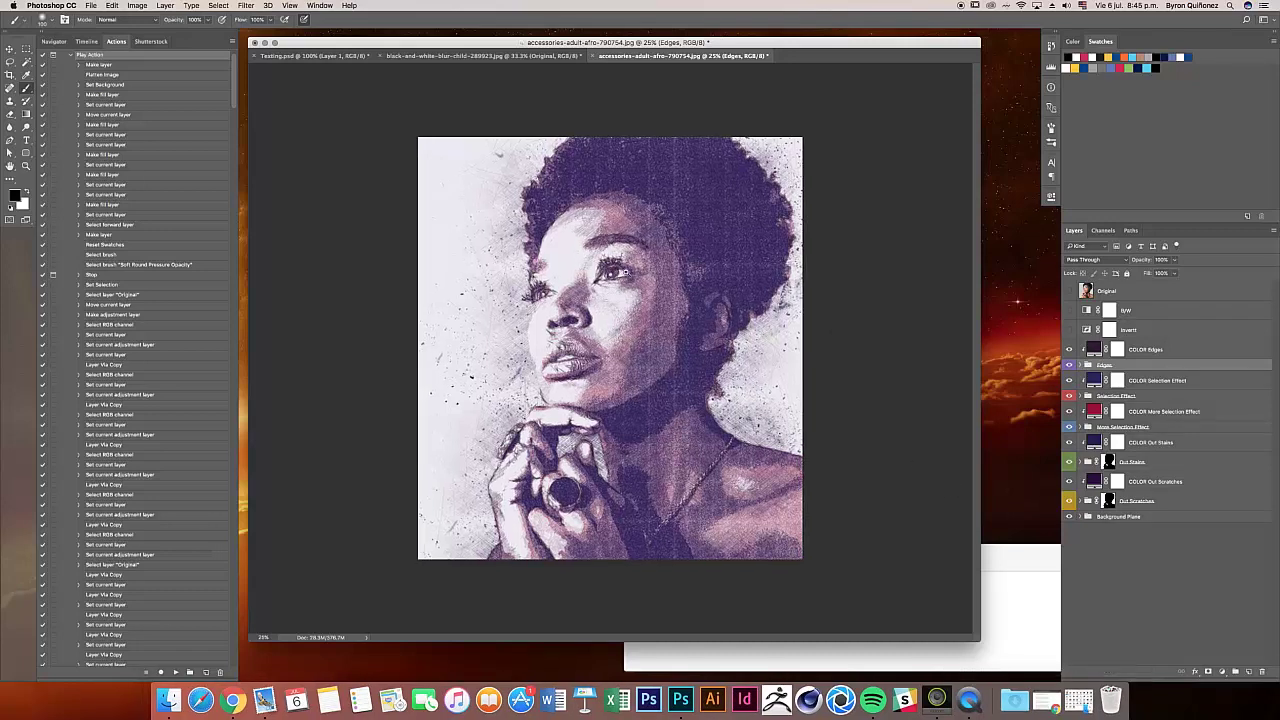
# Step: Zoom the portrait to 50% and pan down to the neck and hands
pyautogui.press('super+plus')
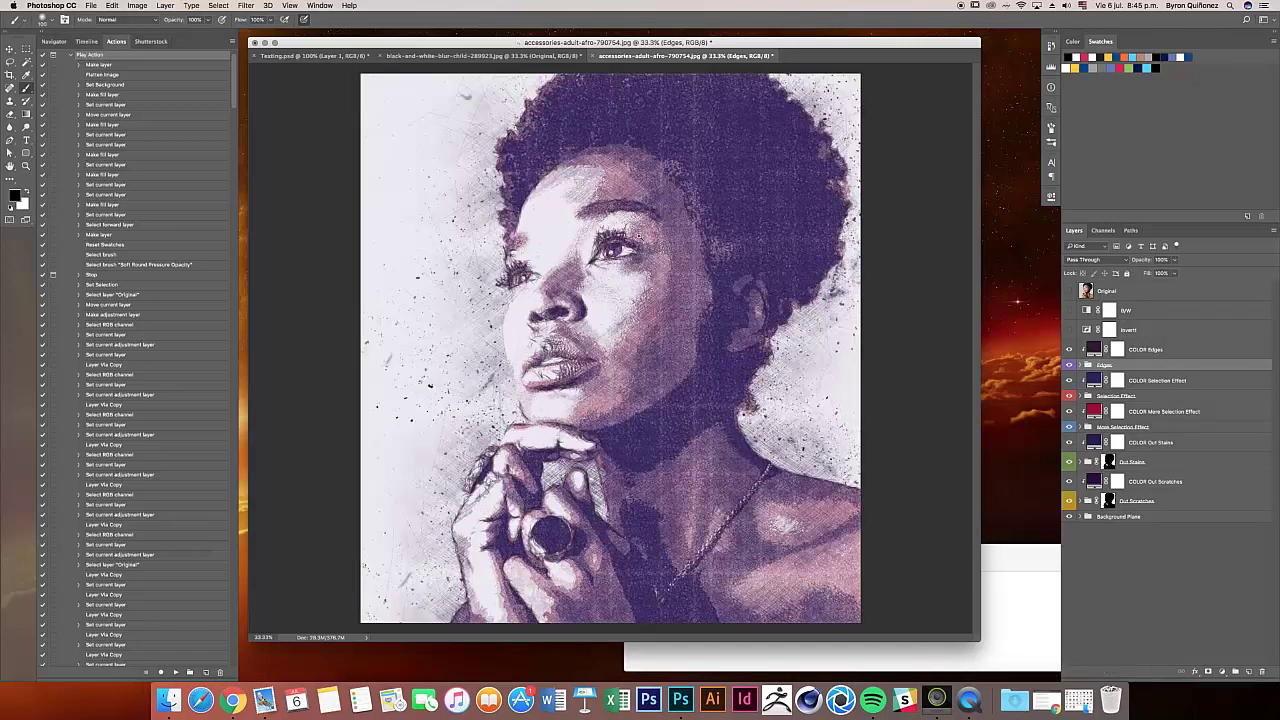
pyautogui.press('super+plus')
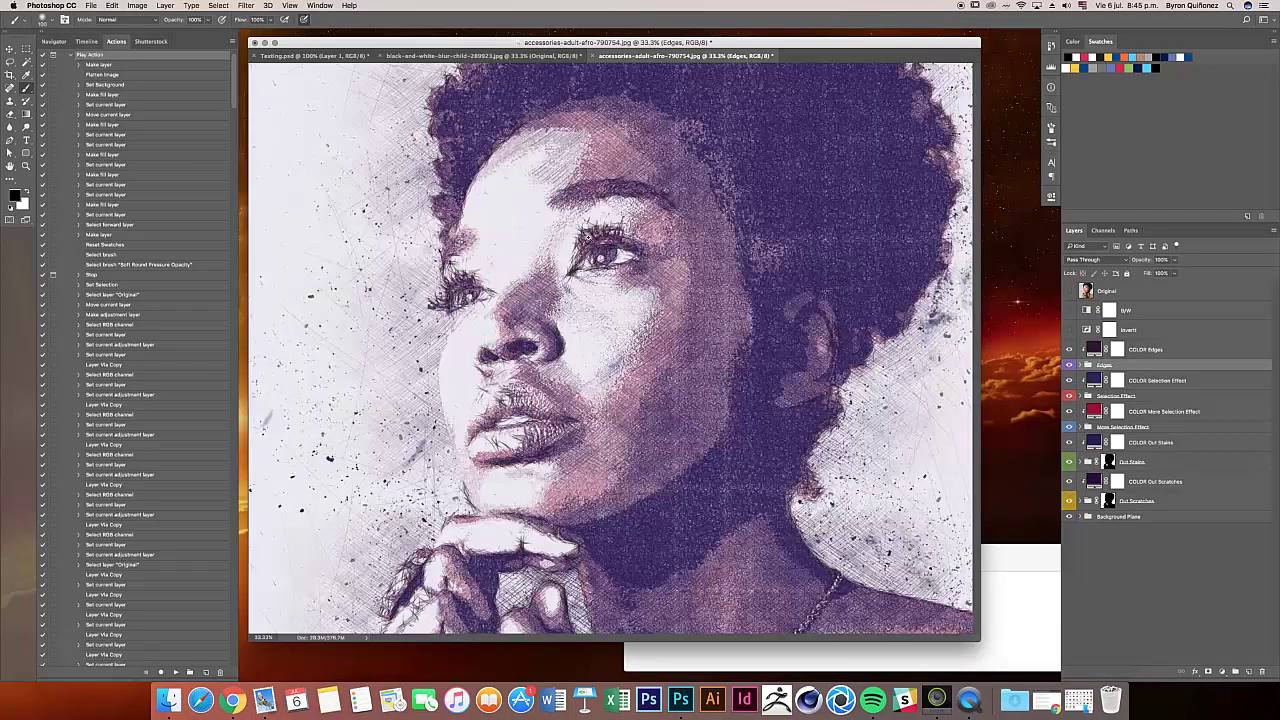
pyautogui.scroll(2, 554, 217)
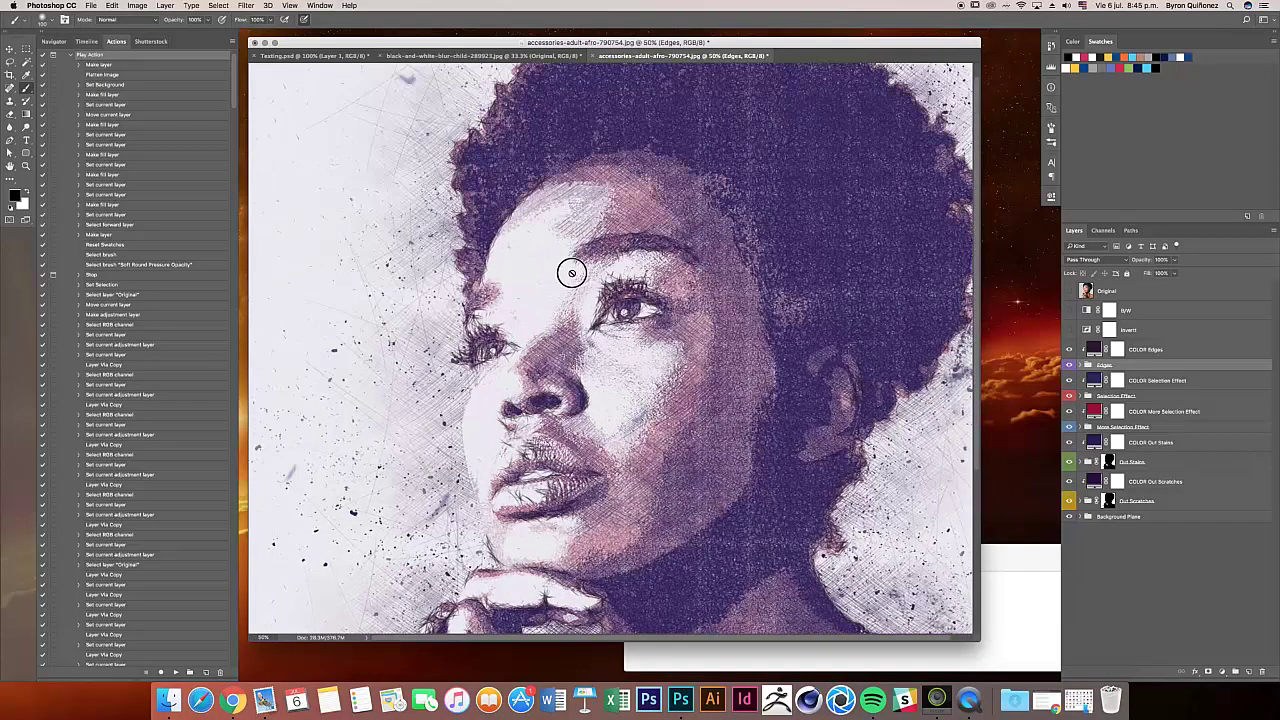
pyautogui.moveTo(847, 509); pyautogui.dragTo(788, 268)
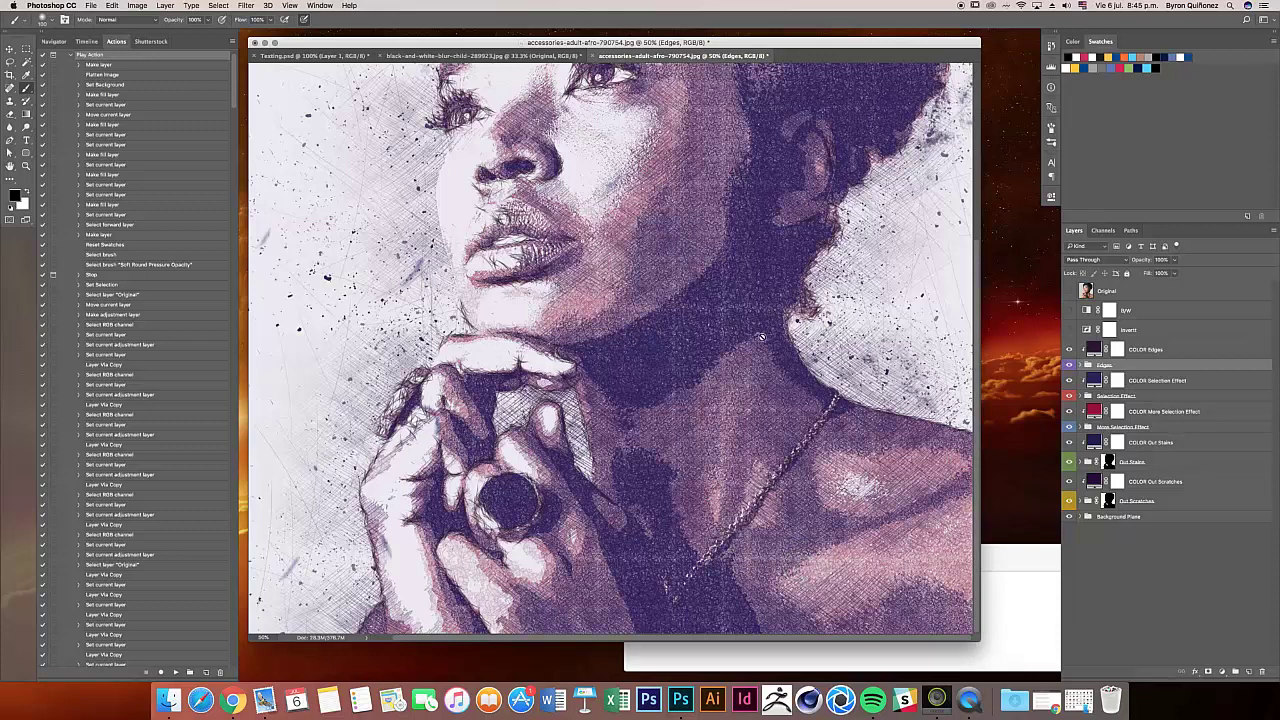
# Step: Close the afro portrait without saving and open adult-attractive-beautiful-906052.jpg from the Finder fotos folder
pyautogui.click(592, 56)
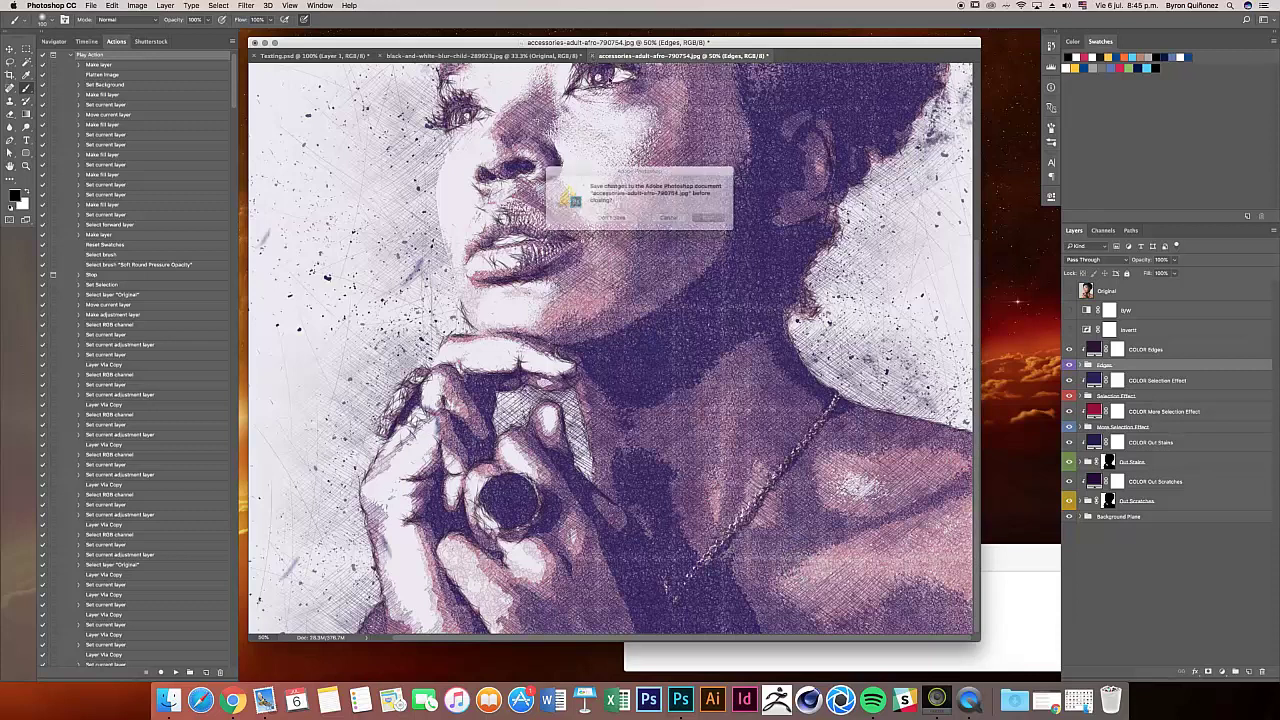
pyautogui.click(601, 222)
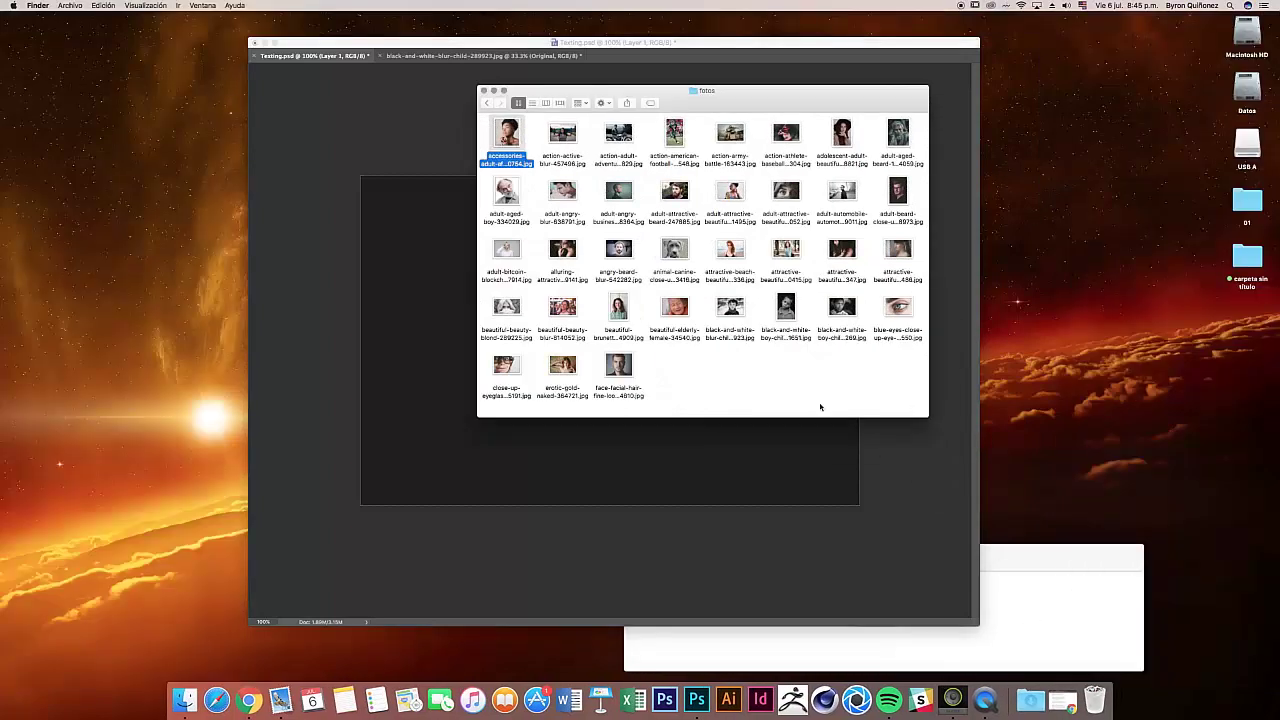
pyautogui.moveTo(790, 190); pyautogui.dragTo(664, 700)
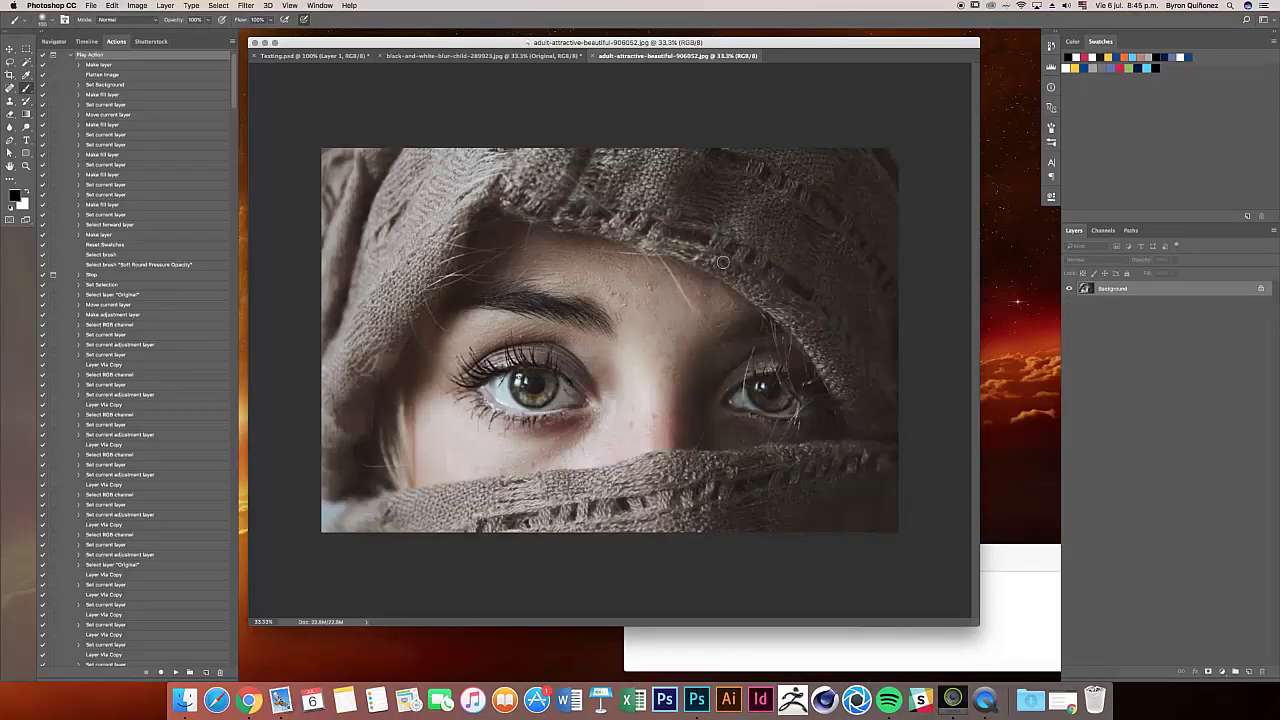
# Step: Keep the headscarf photo at 3461 × 2307 px in Image Size and start the BallPoint Pen action
pyautogui.moveTo(725, 42); pyautogui.dragTo(727, 38)
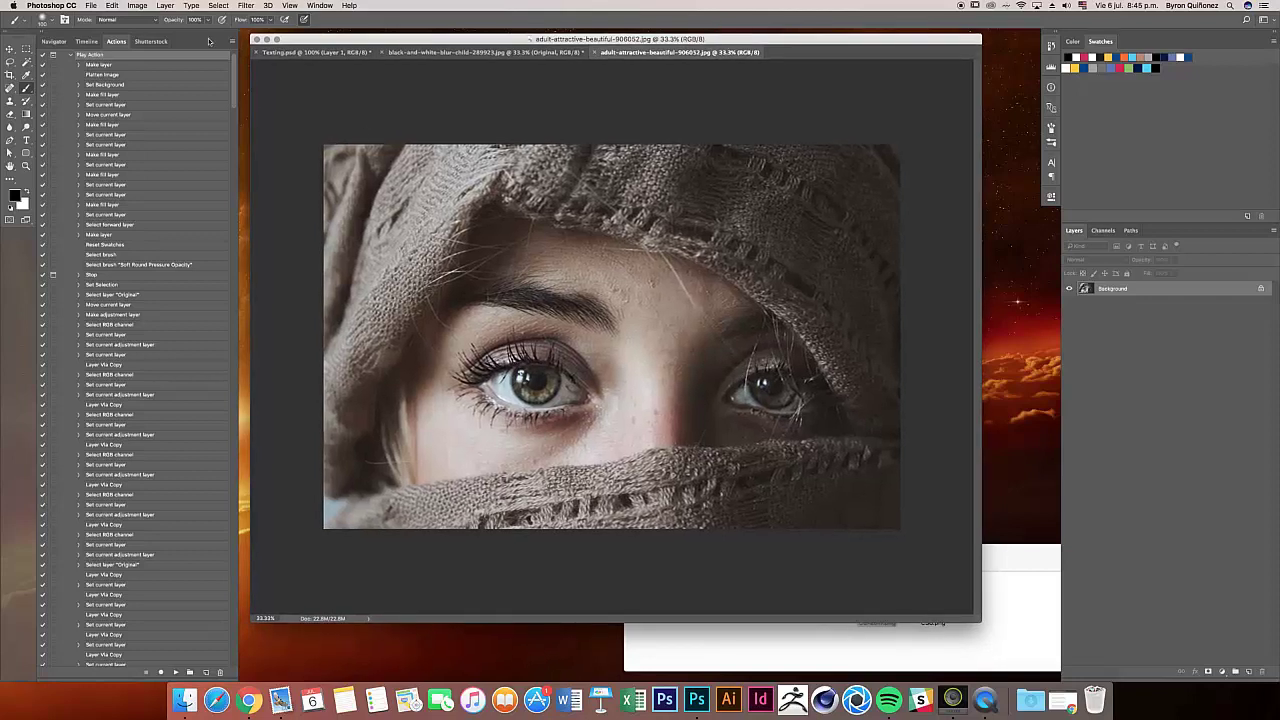
pyautogui.click(137, 5)
pyautogui.click(158, 84)
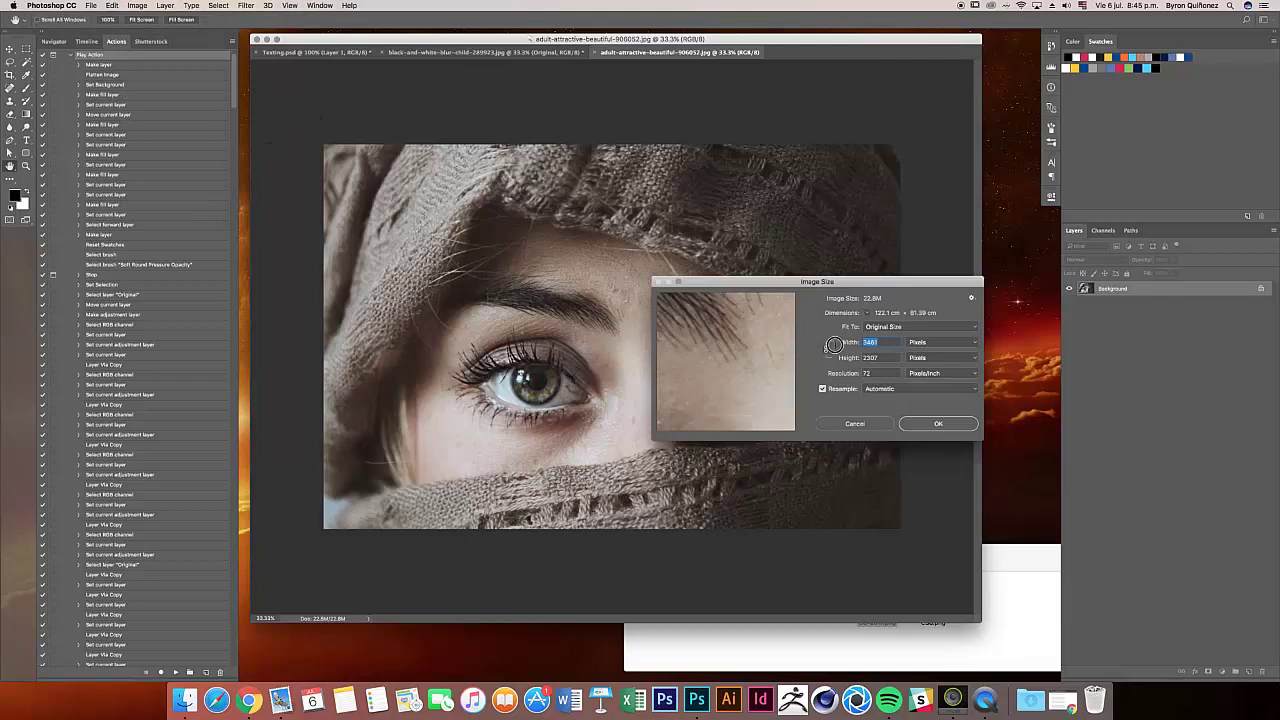
pyautogui.moveTo(928, 283)
pyautogui.mouseDown()
pyautogui.moveTo(1035, 288)
pyautogui.moveTo(908, 301)
pyautogui.mouseUp()
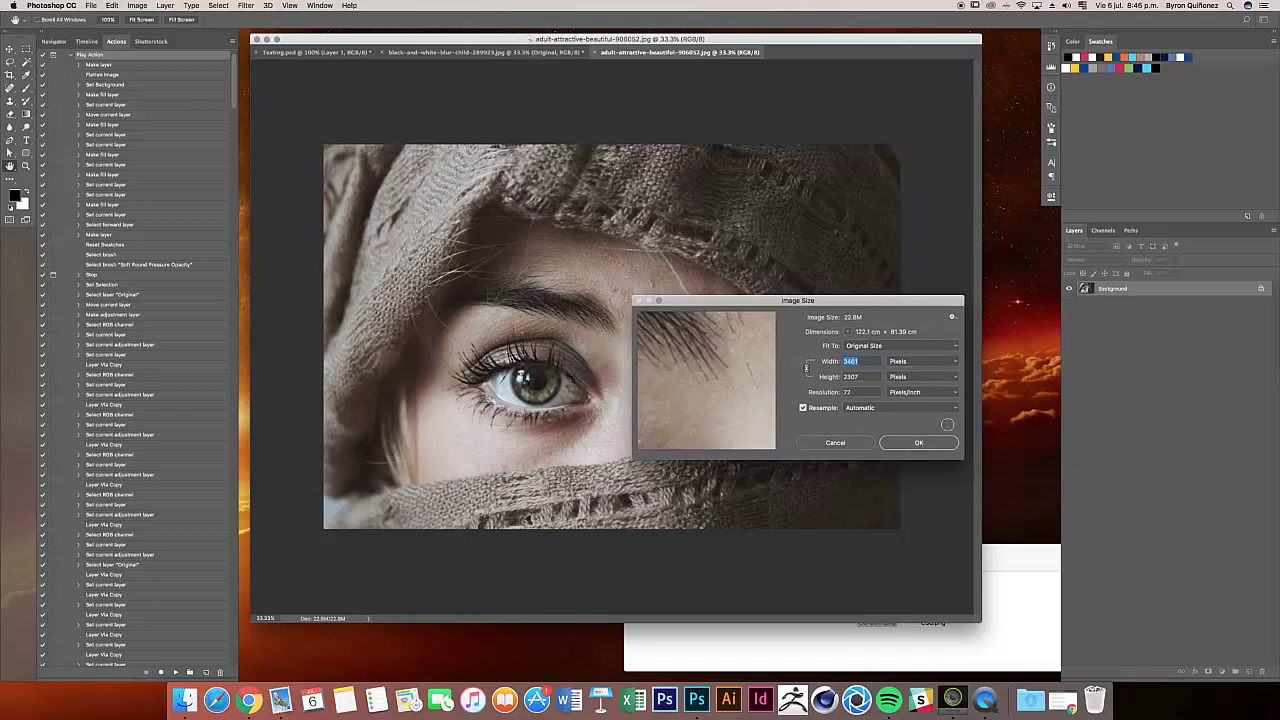
pyautogui.click(909, 443)
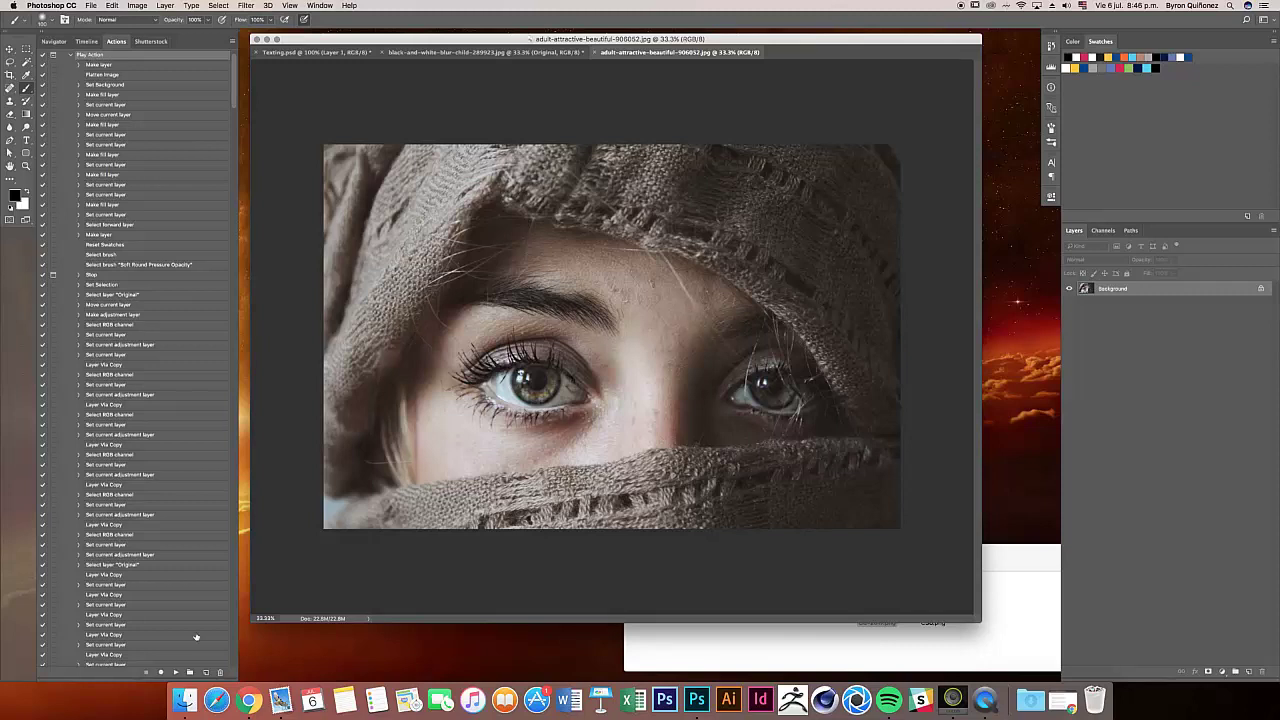
pyautogui.click(176, 672)
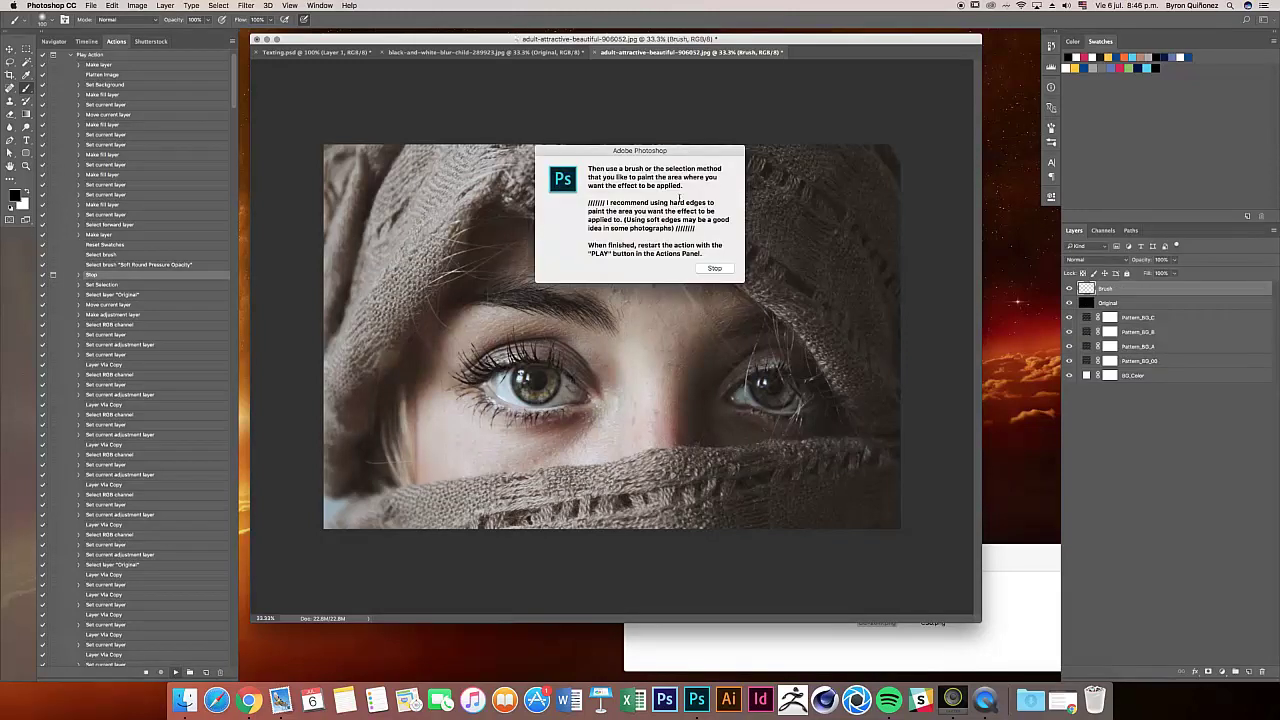
# Step: Dismiss the action's prompt and draw a pink gradient from the eye toward the top-right
pyautogui.click(715, 269)
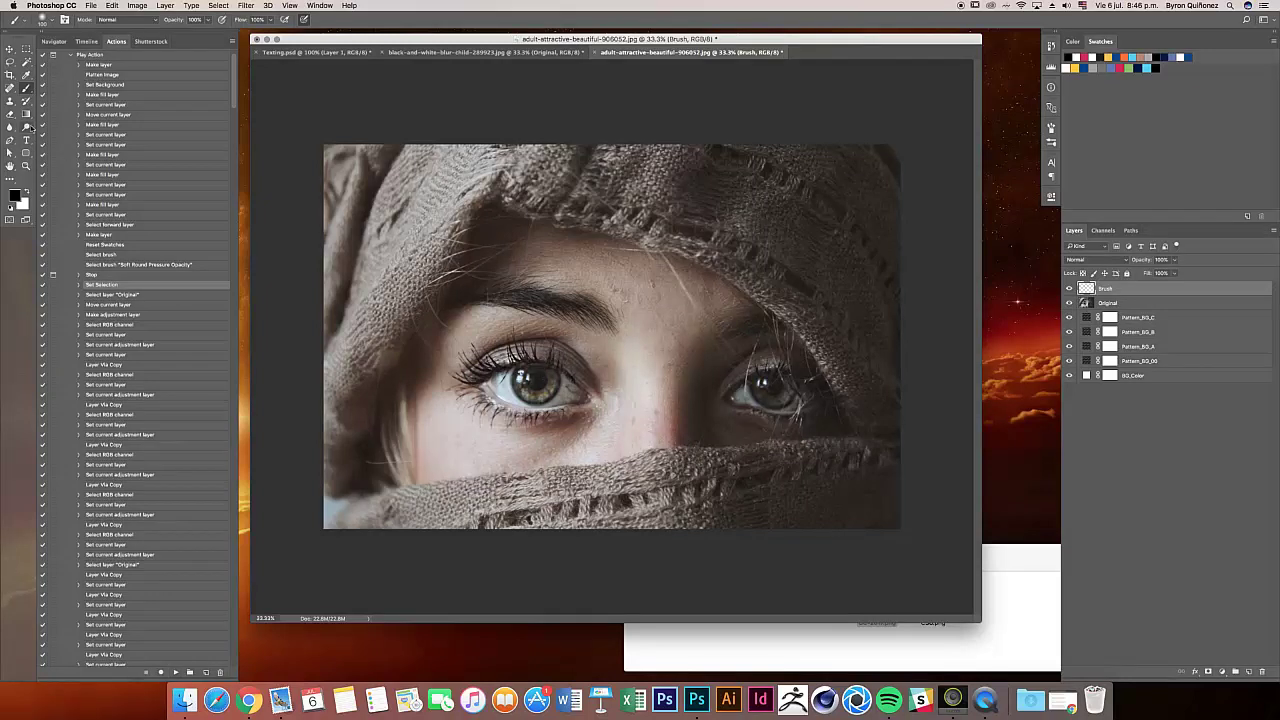
pyautogui.rightClick(26, 114)
pyautogui.click(66, 114)
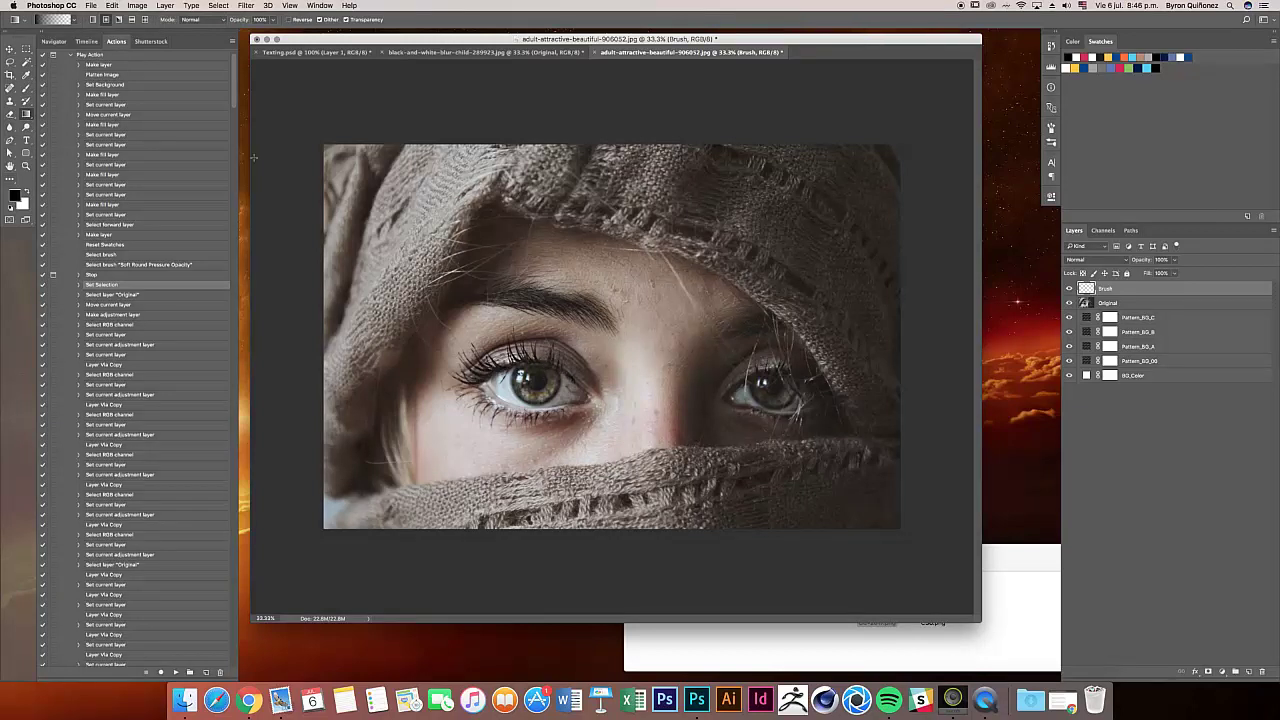
pyautogui.click(1082, 57)
pyautogui.moveTo(536, 378)
pyautogui.mouseDown()
pyautogui.moveTo(887, 163)
pyautogui.moveTo(878, 169)
pyautogui.mouseUp()
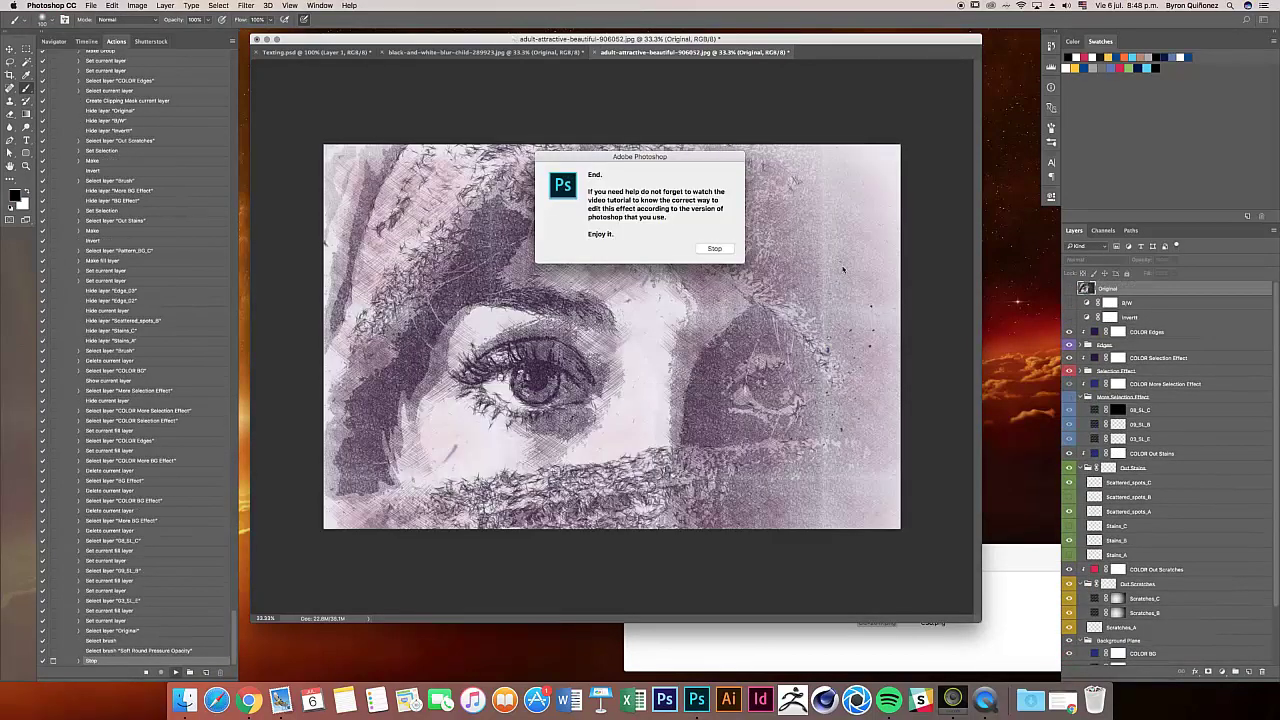
pyautogui.click(714, 249)
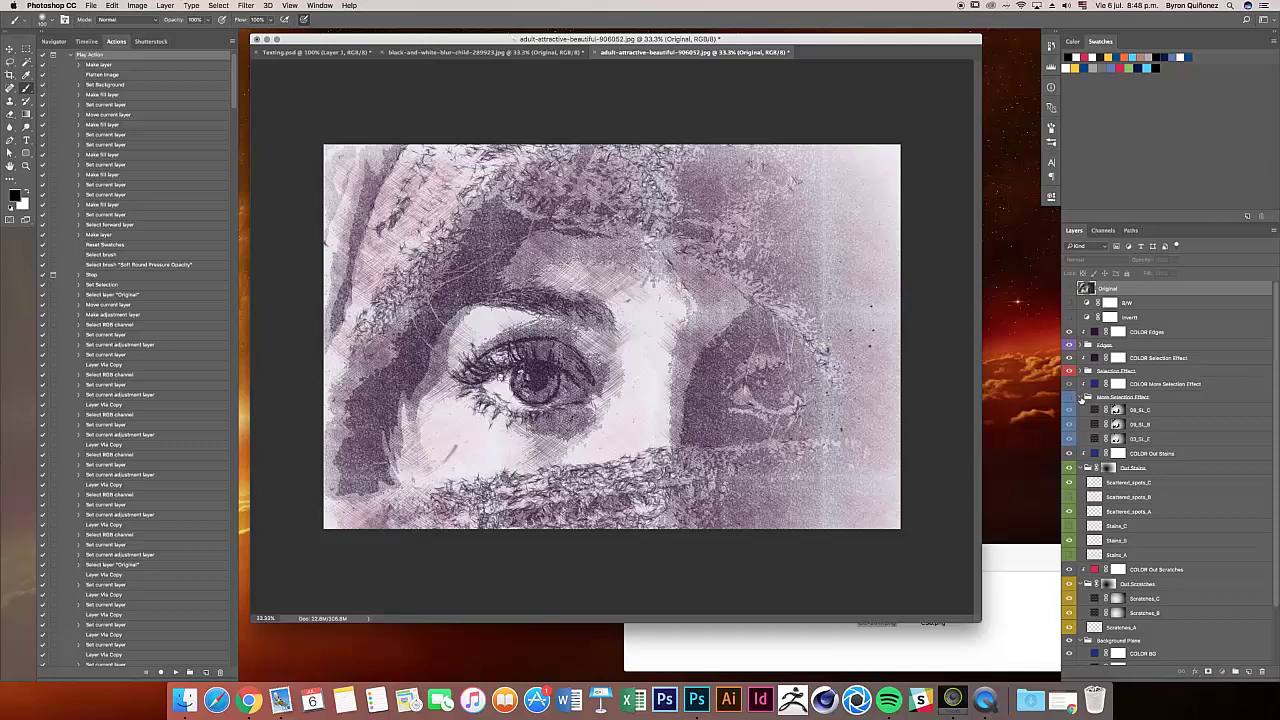
pyautogui.click(1080, 397)
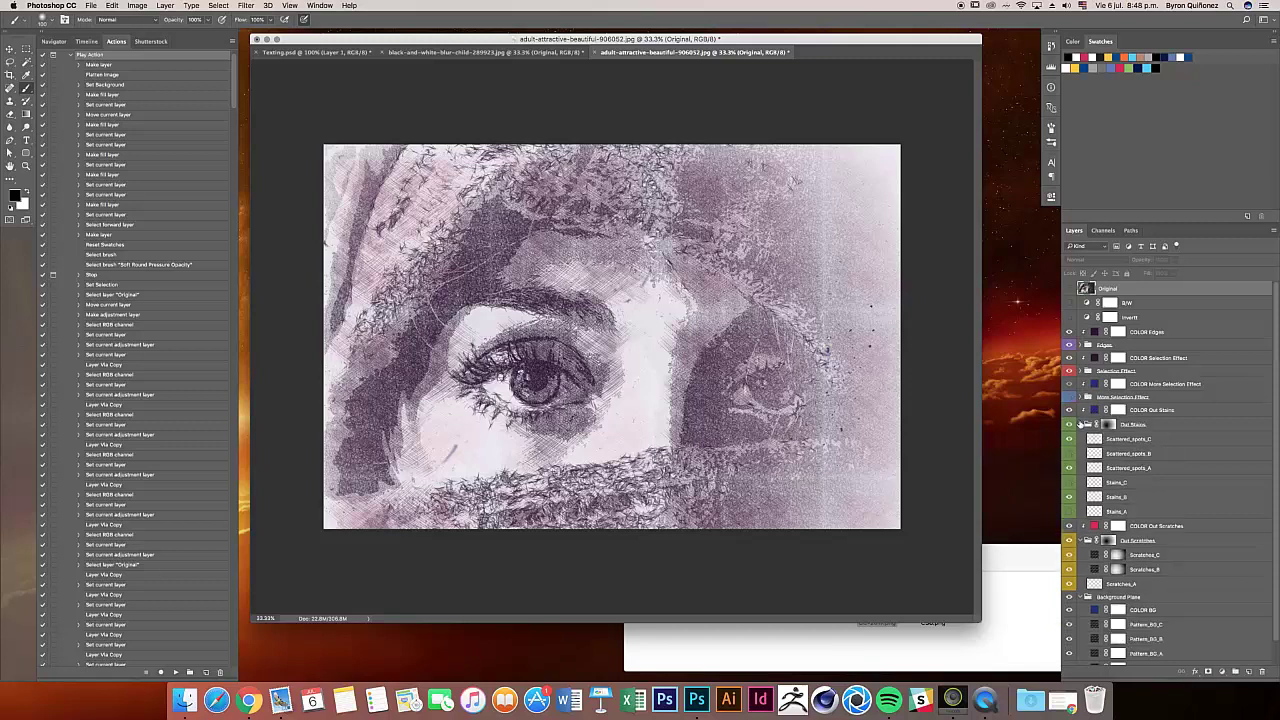
pyautogui.click(1081, 425)
pyautogui.click(1085, 453)
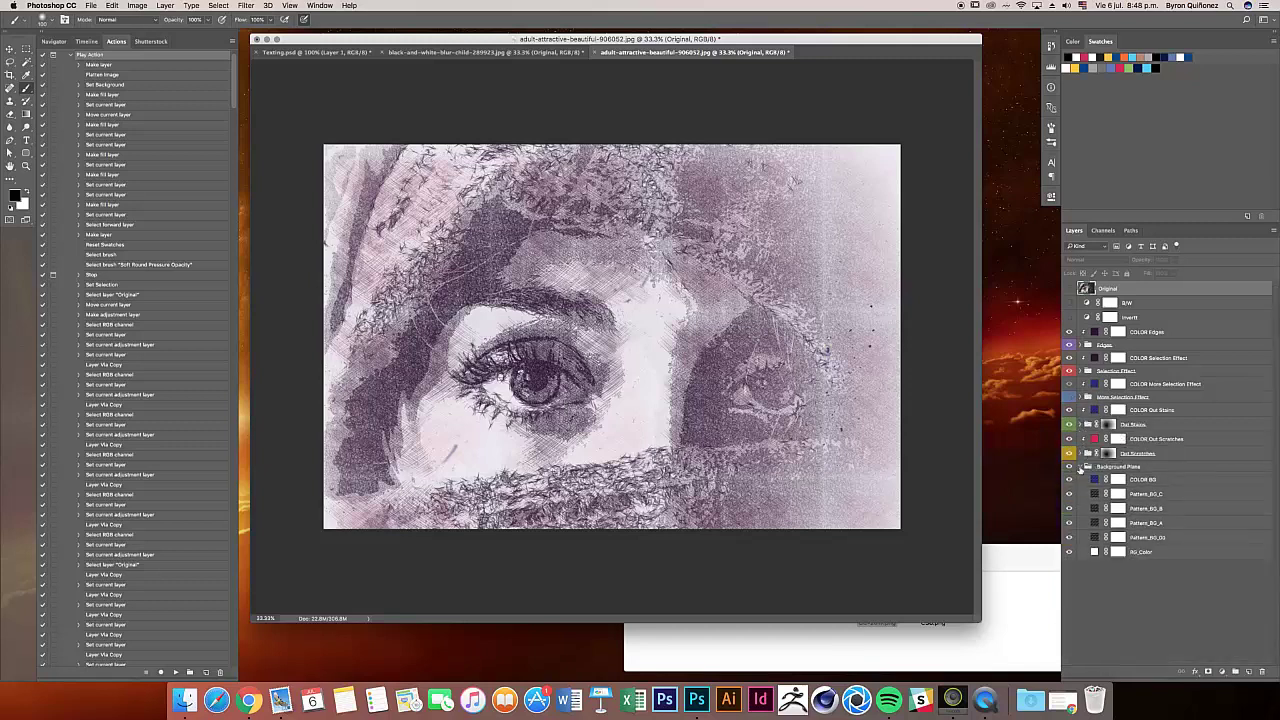
pyautogui.click(1085, 467)
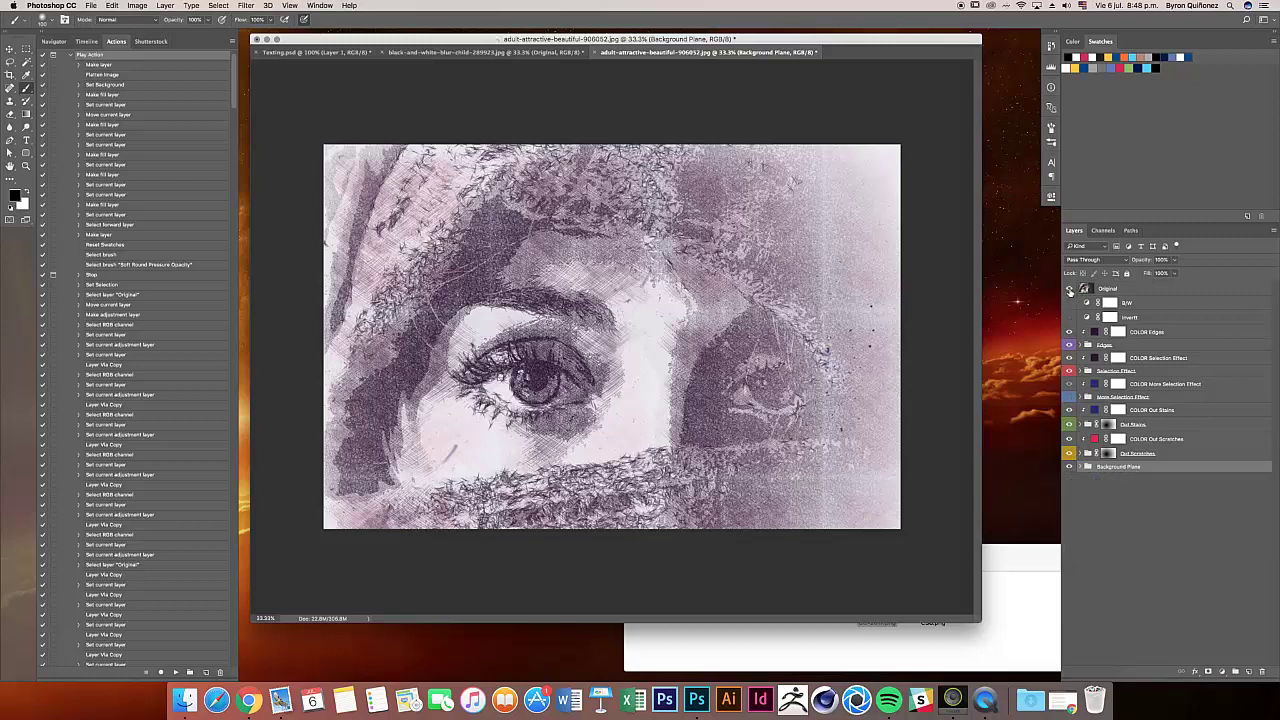
pyautogui.click(1069, 290)
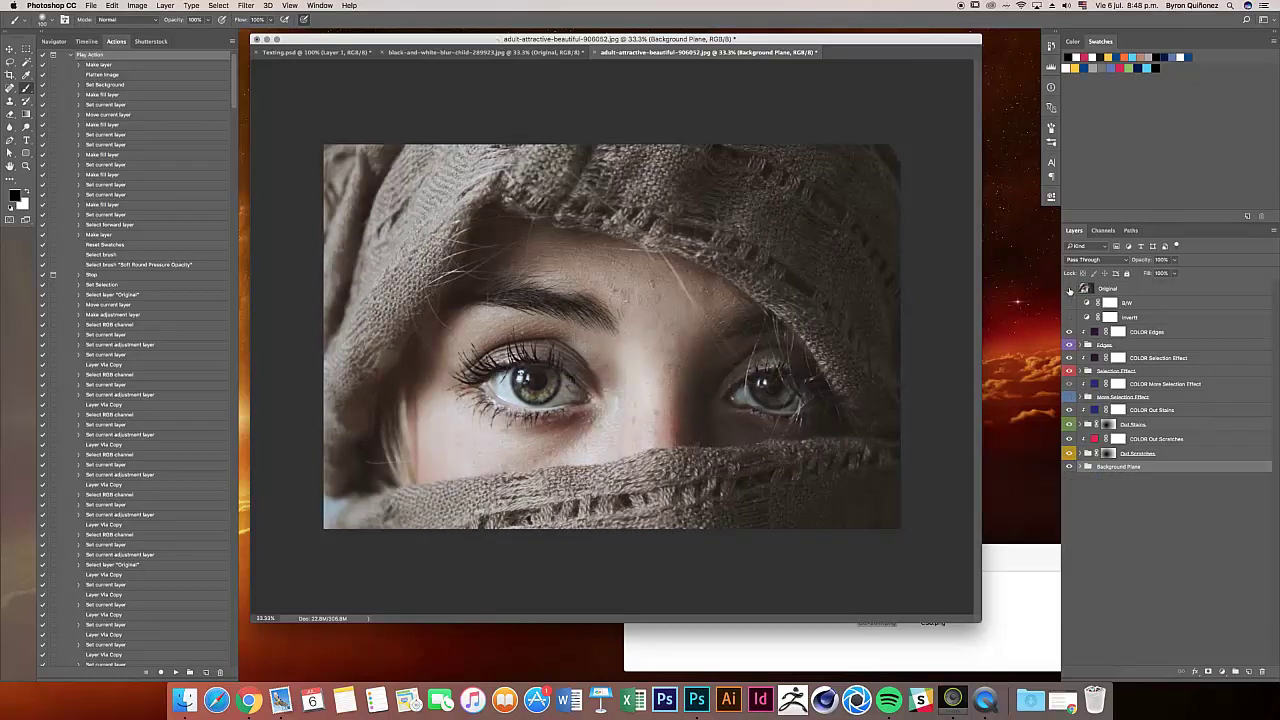
pyautogui.click(1071, 302)
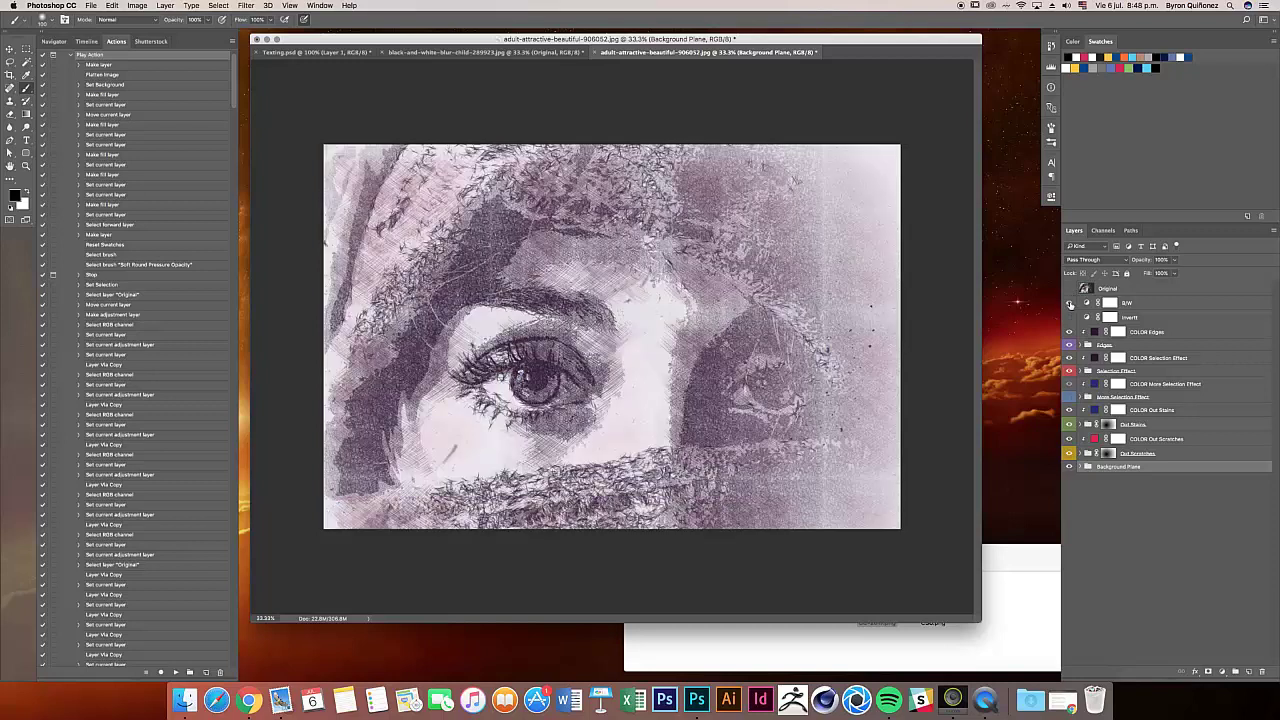
pyautogui.click(1069, 303)
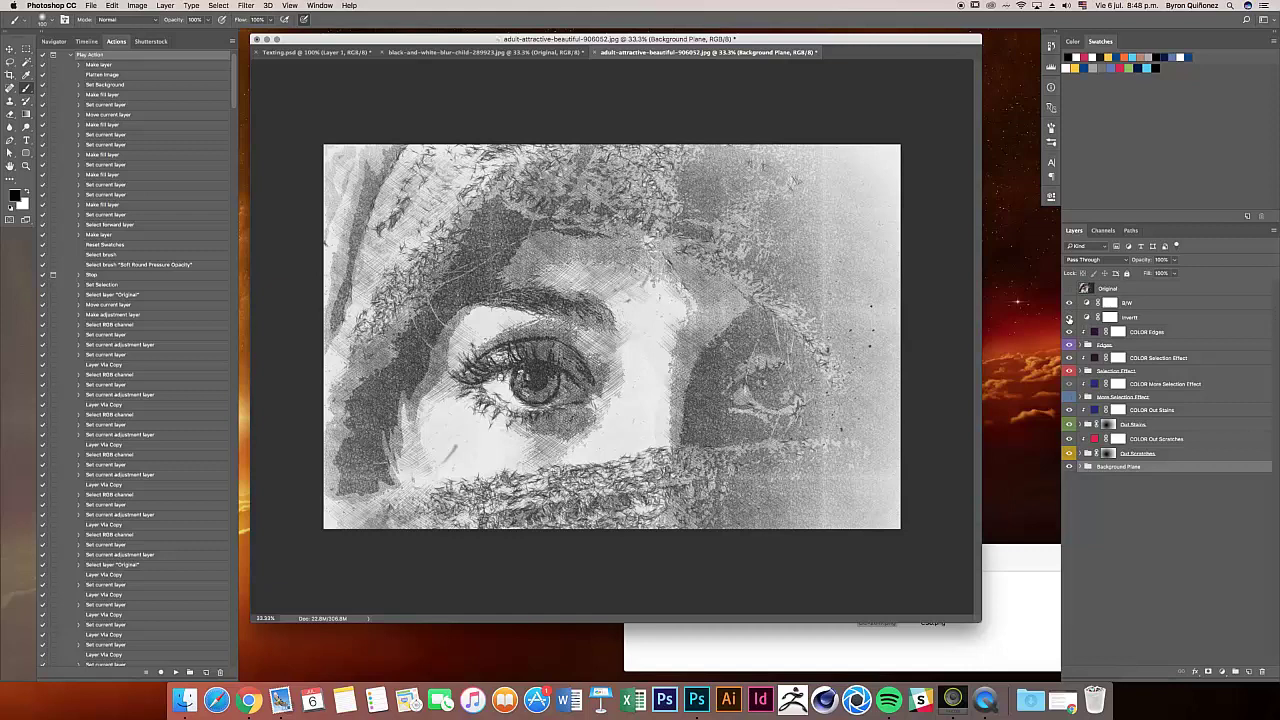
pyautogui.click(1070, 317)
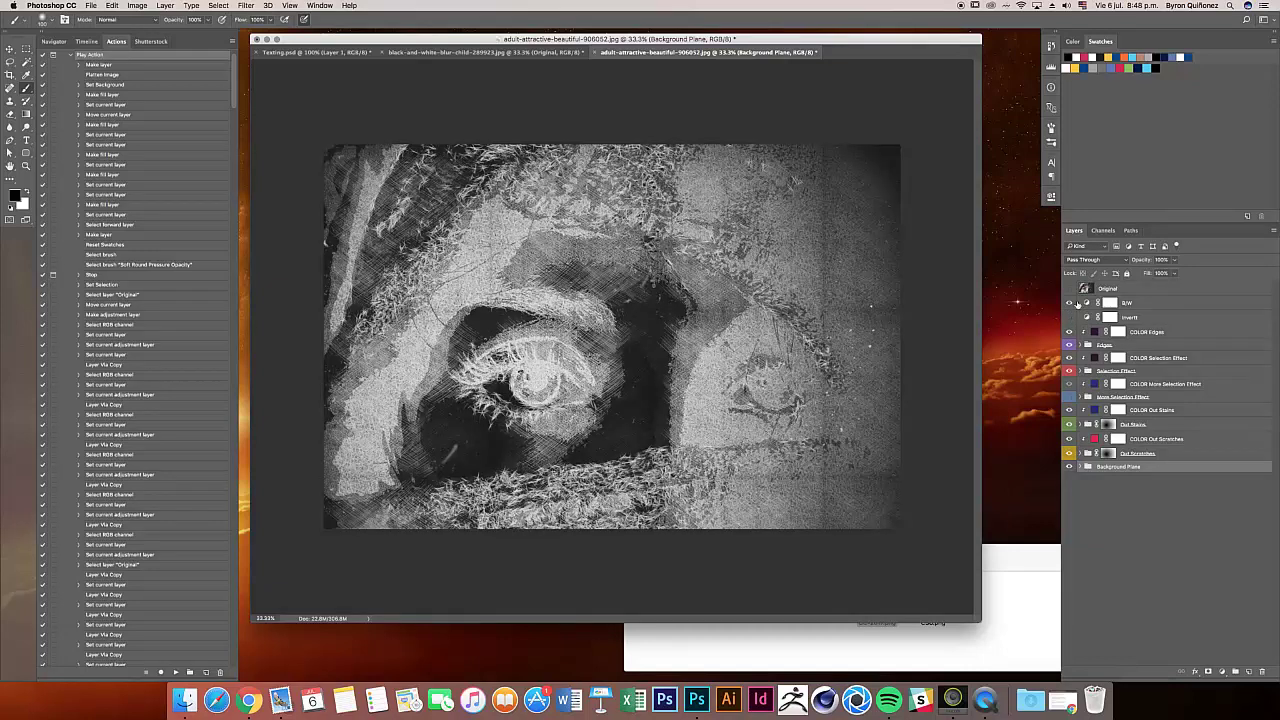
pyautogui.click(1069, 304)
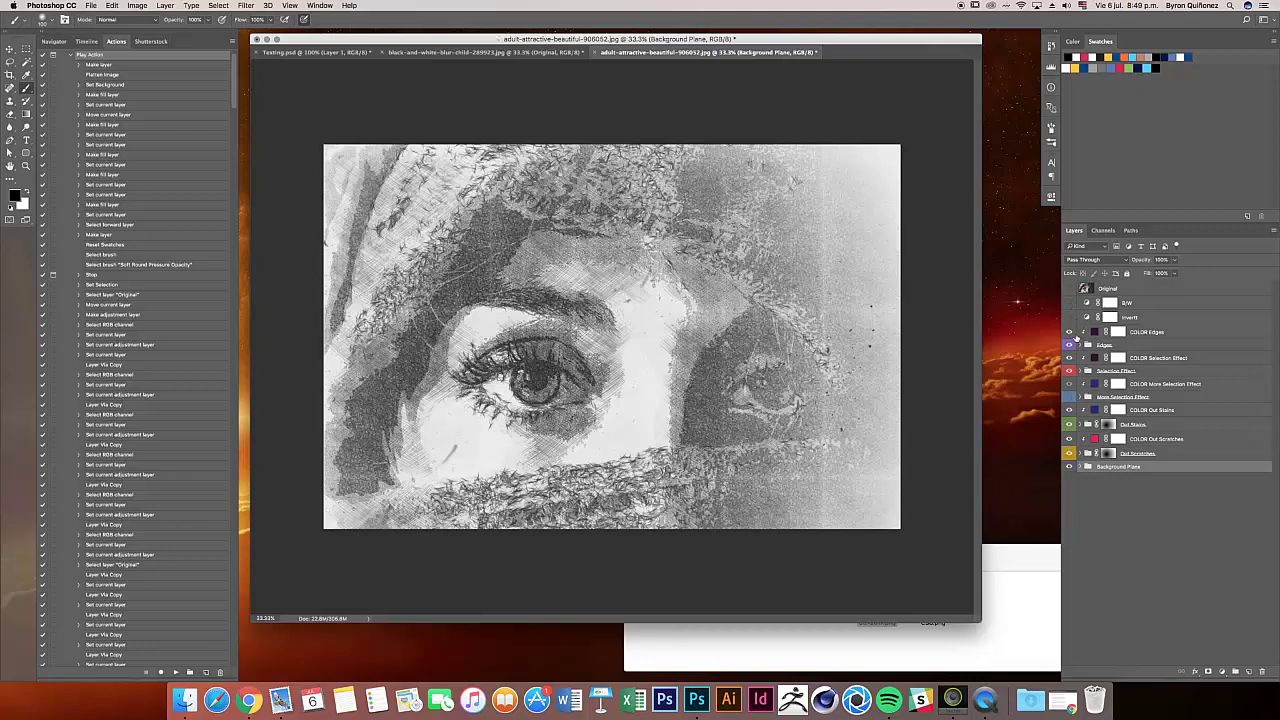
pyautogui.click(1070, 331)
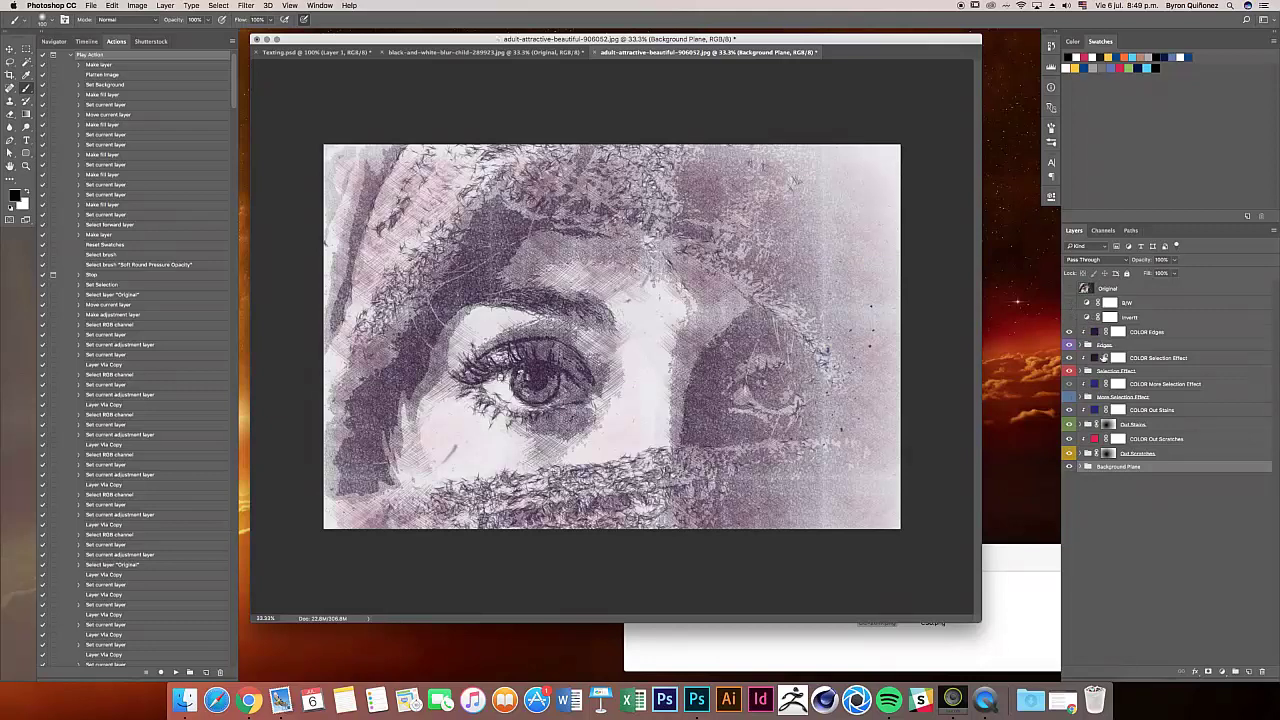
# Step: Set the COLOR Selection Effect fill to black and the COLOR Edges fill to dark blue
pyautogui.doubleClick(1094, 357)
pyautogui.moveTo(1020, 230)
pyautogui.mouseDown()
pyautogui.moveTo(1040, 229)
pyautogui.moveTo(1051, 254)
pyautogui.mouseUp()
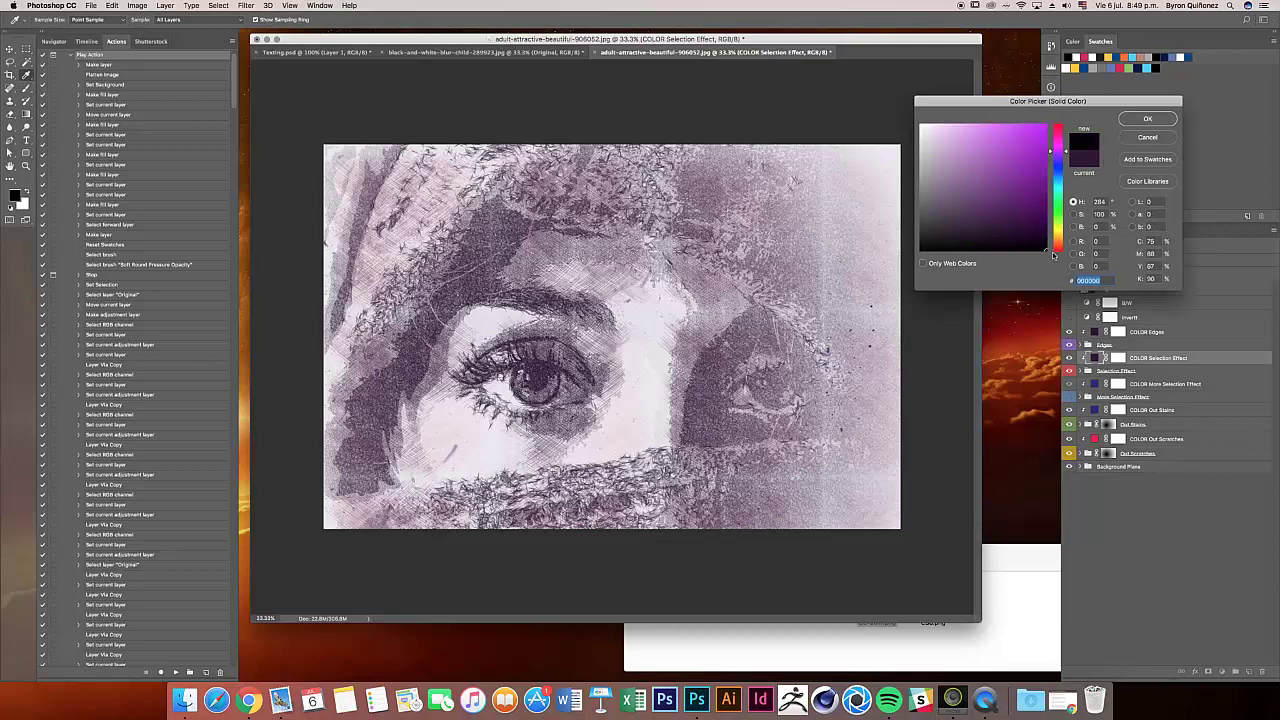
pyautogui.click(1147, 119)
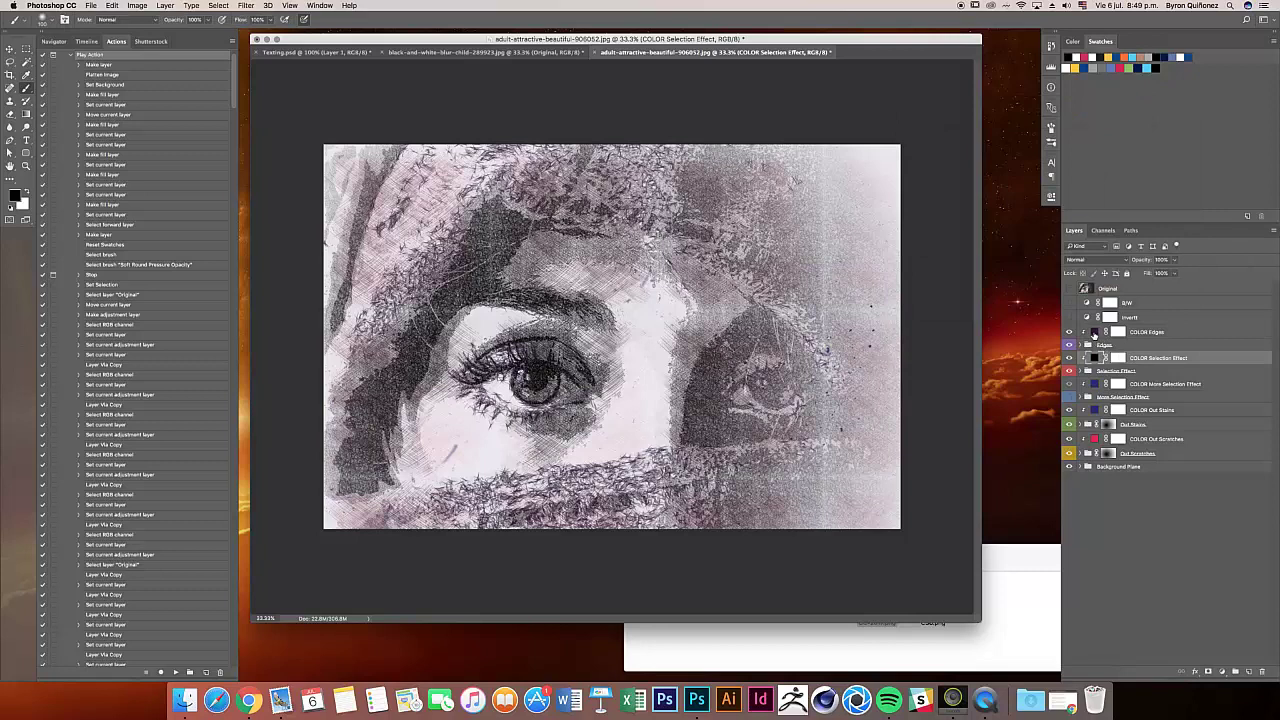
pyautogui.doubleClick(1095, 333)
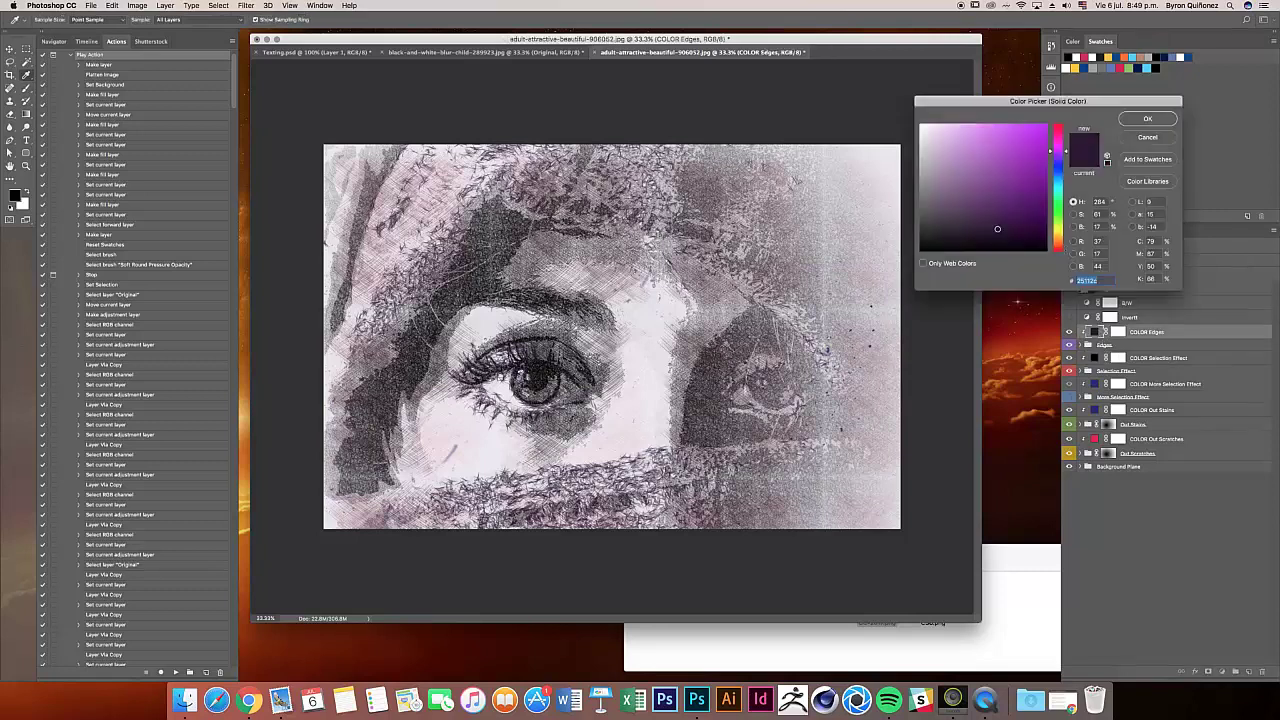
pyautogui.click(1060, 174)
pyautogui.click(1032, 213)
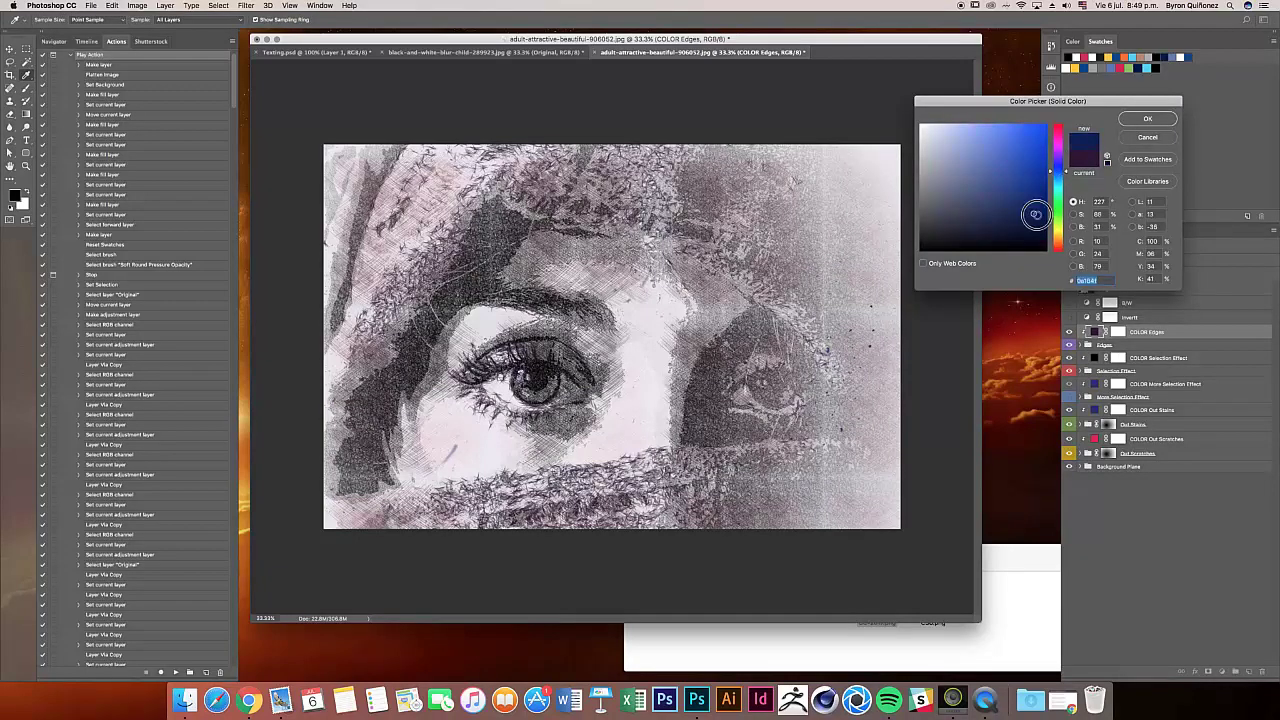
pyautogui.moveTo(1032, 214); pyautogui.dragTo(1026, 218)
pyautogui.click(1144, 120)
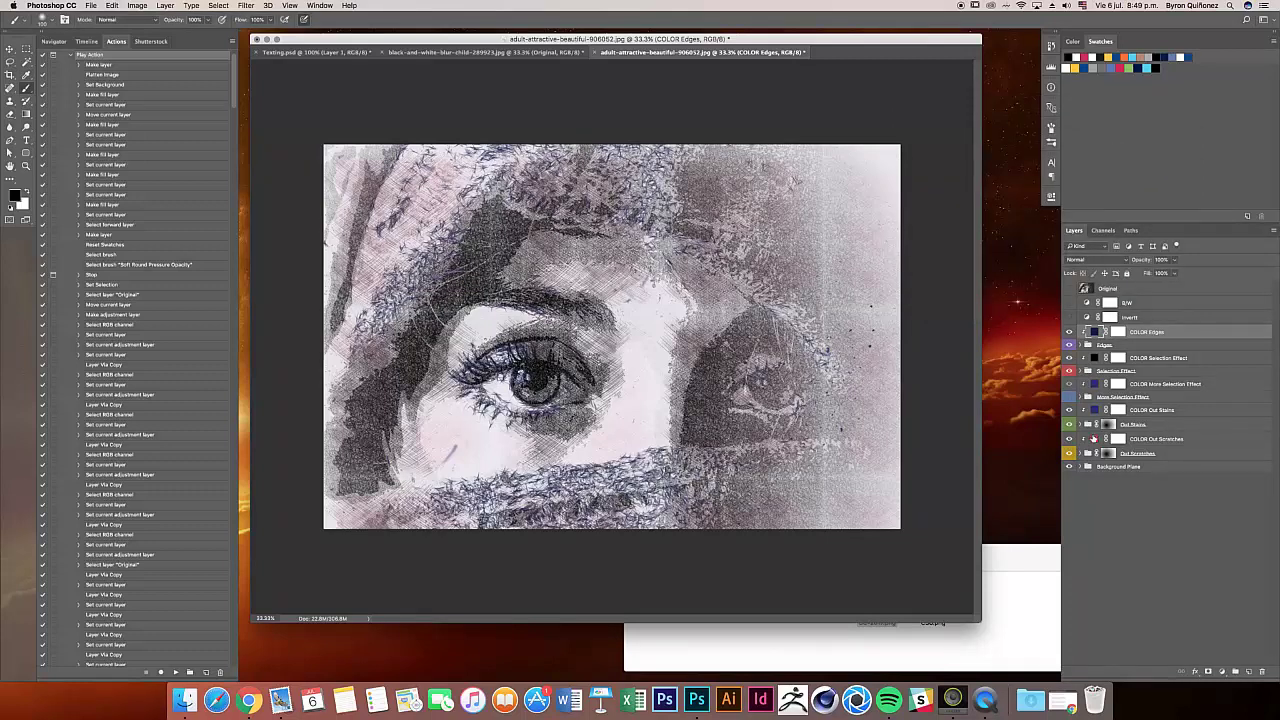
# Step: Set the COLOR Out Scratches fill to dark navy blue after briefly trying green
pyautogui.doubleClick(1093, 438)
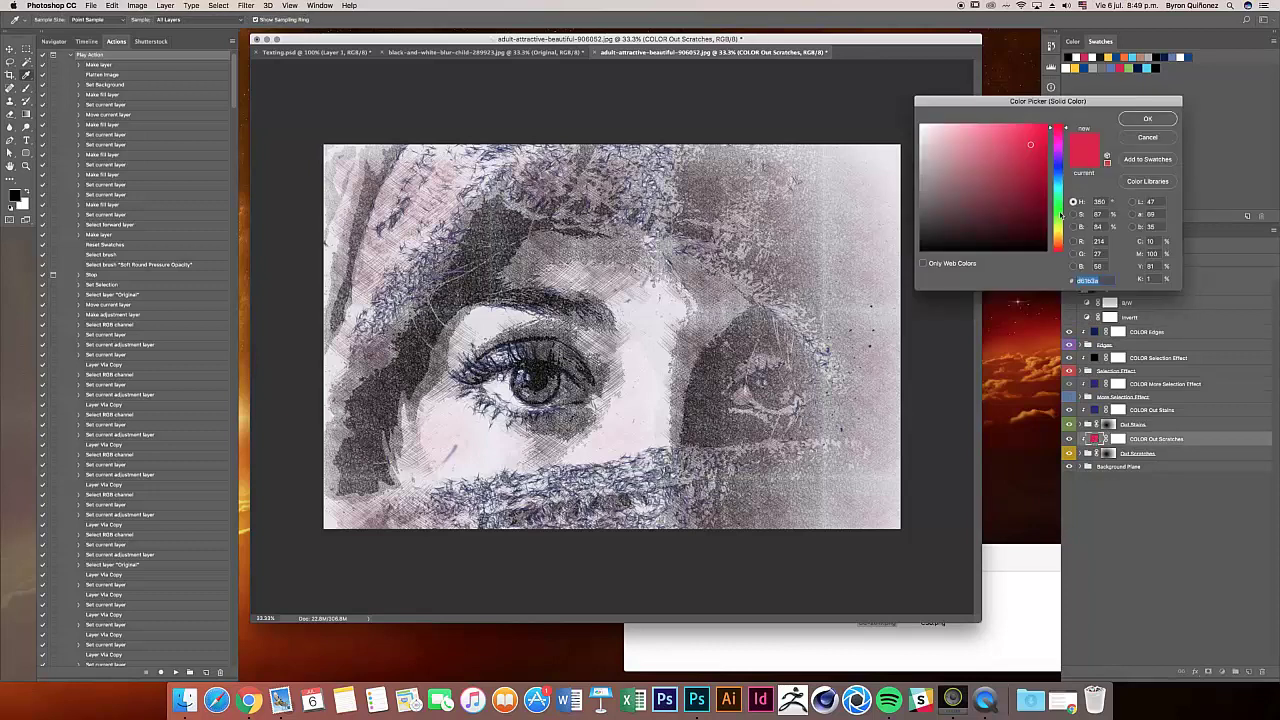
pyautogui.click(1057, 202)
pyautogui.click(1035, 184)
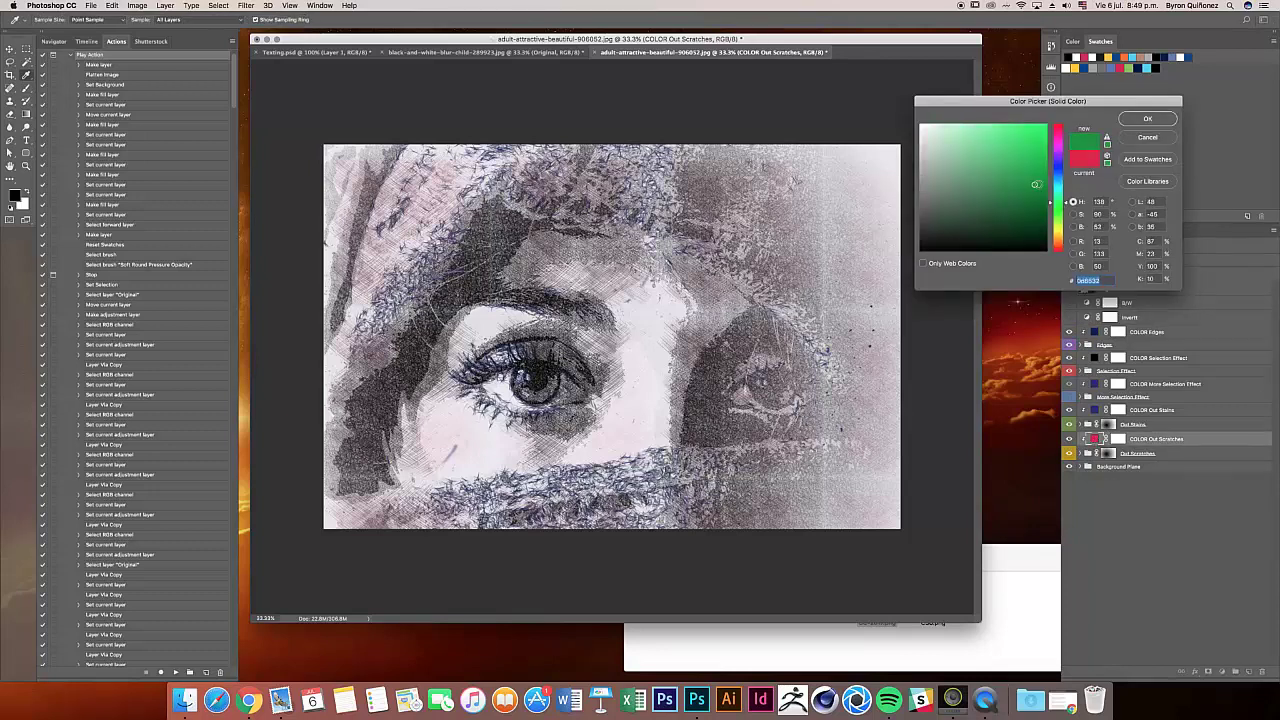
pyautogui.click(1031, 188)
pyautogui.click(1051, 168)
pyautogui.click(1023, 205)
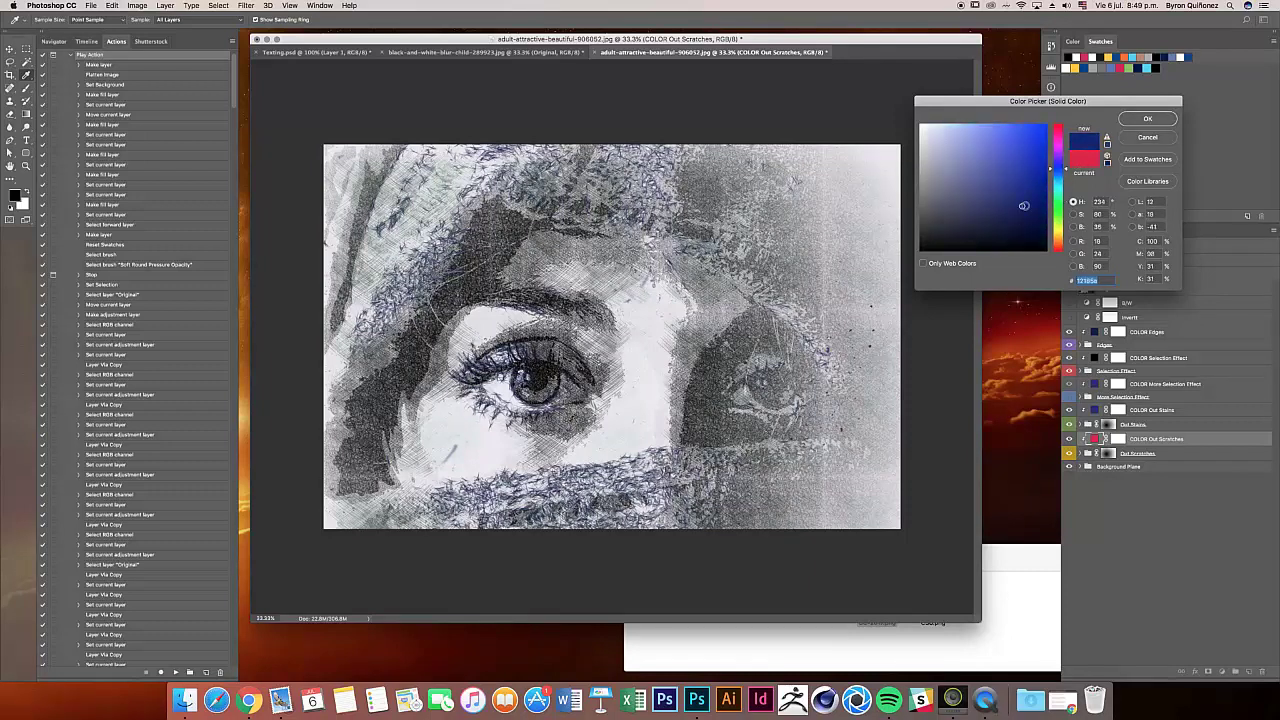
pyautogui.click(1148, 120)
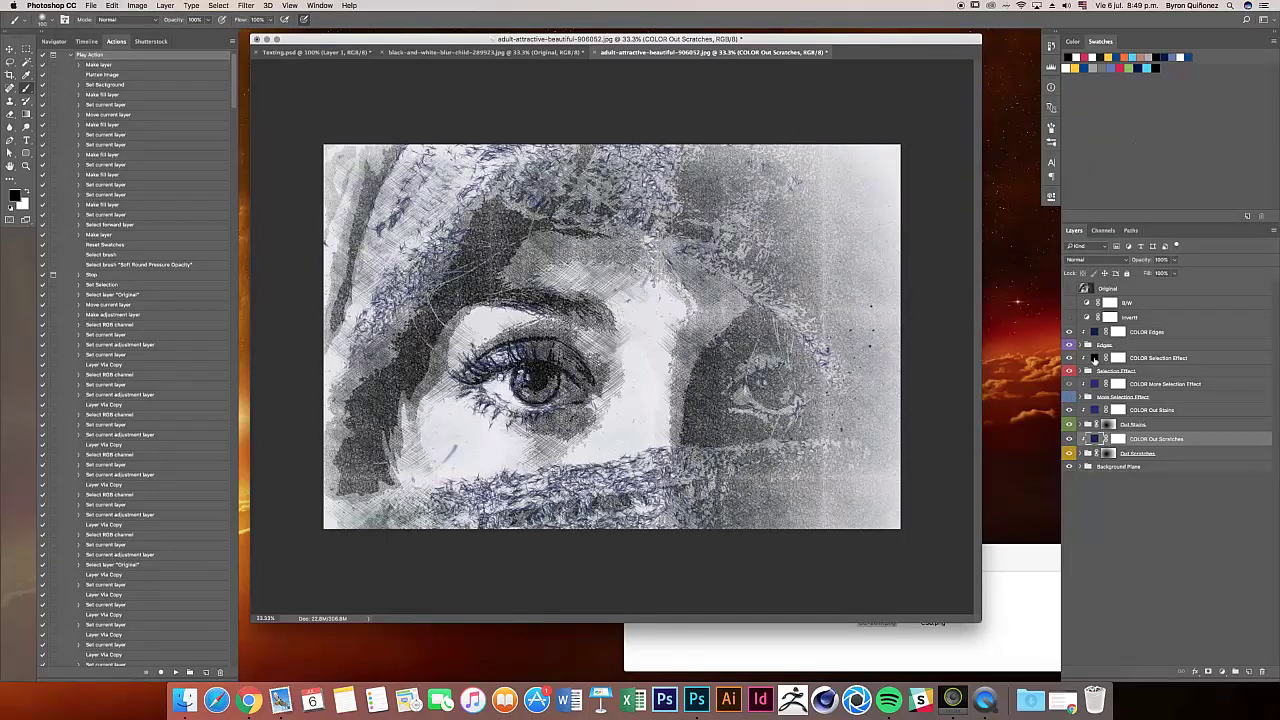
# Step: Change the COLOR Selection Effect fill to dark blue
pyautogui.doubleClick(1093, 358)
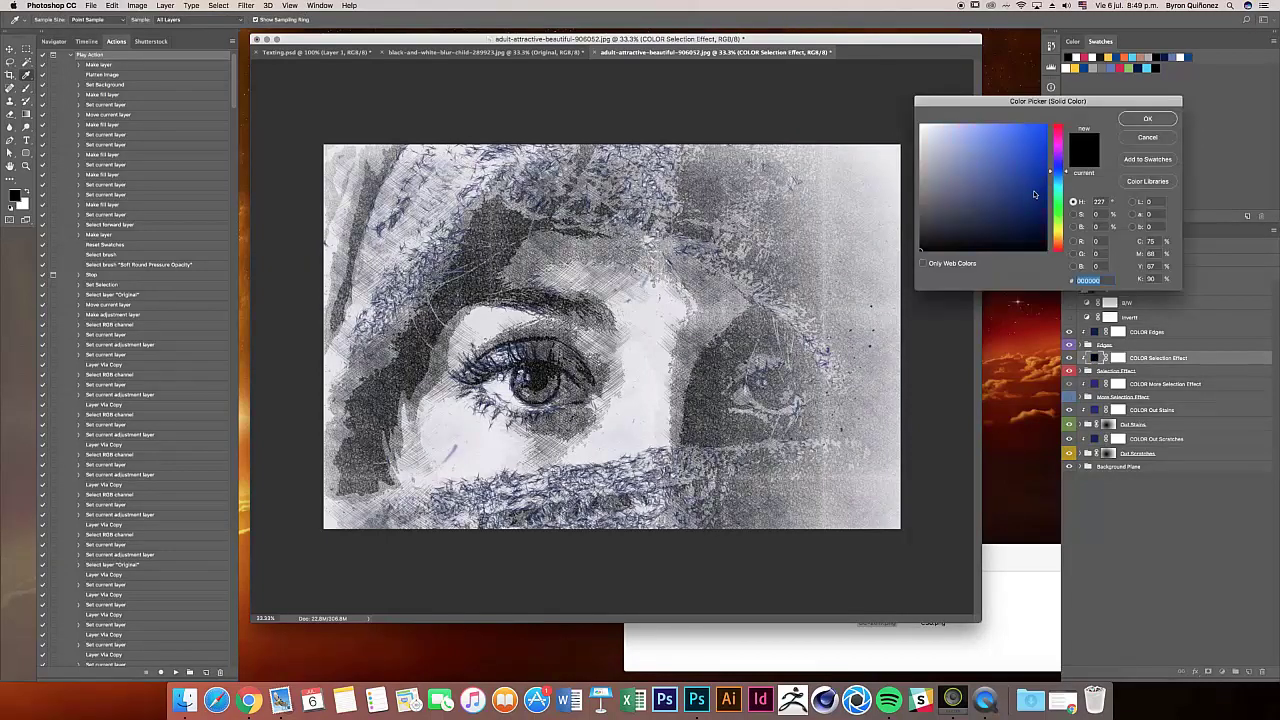
pyautogui.click(1038, 202)
pyautogui.moveTo(1037, 205); pyautogui.dragTo(1034, 212)
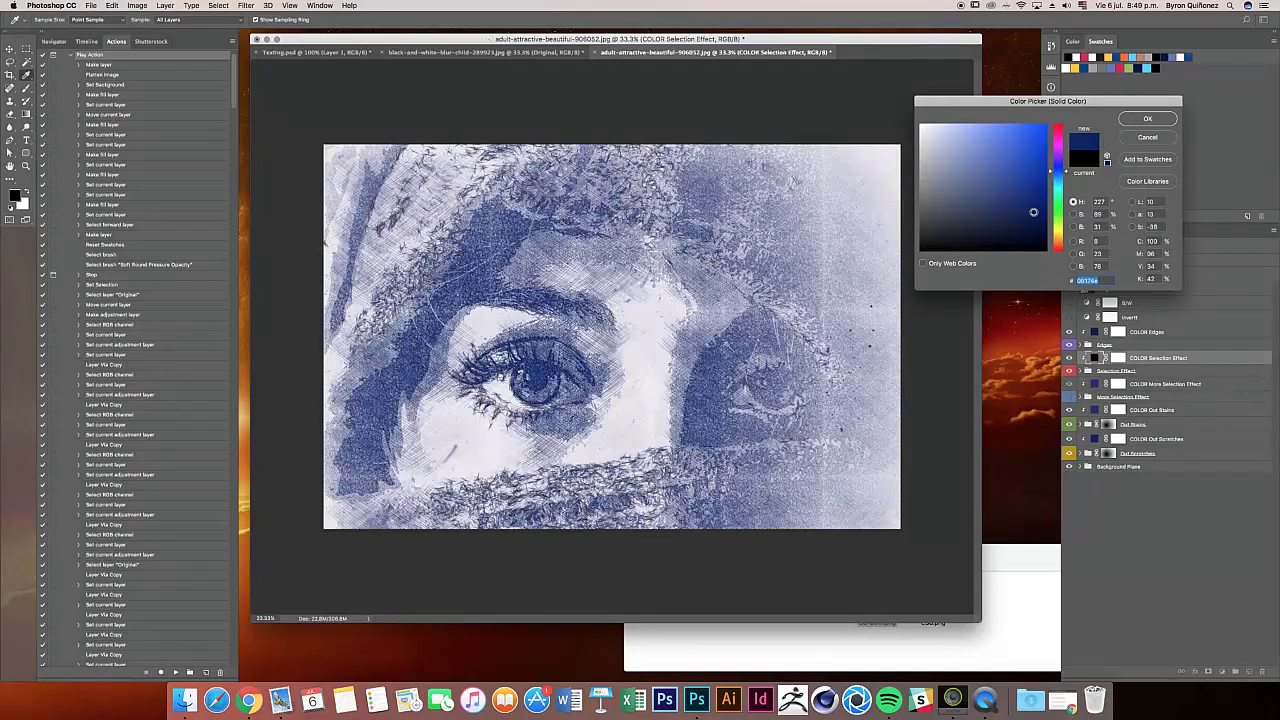
pyautogui.click(1147, 119)
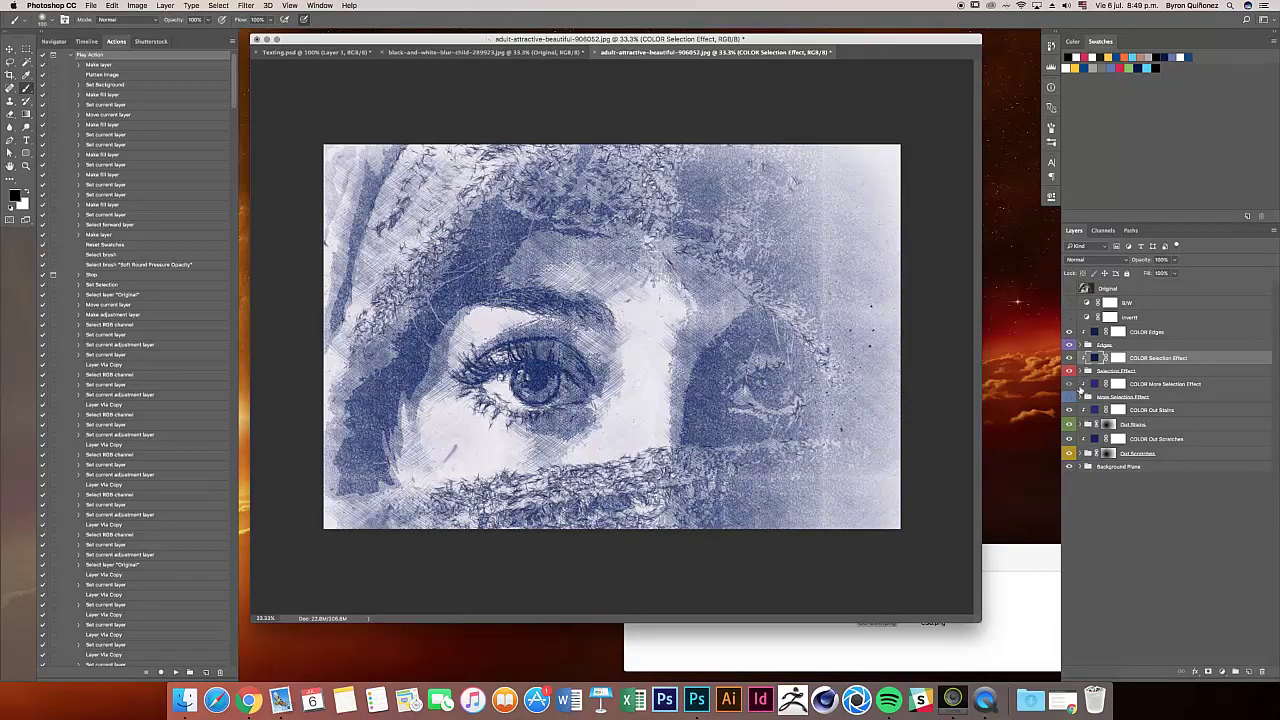
# Step: Show the More Selection Effect group and give its fill a dark plum colour (#3d0831)
pyautogui.click(1069, 397)
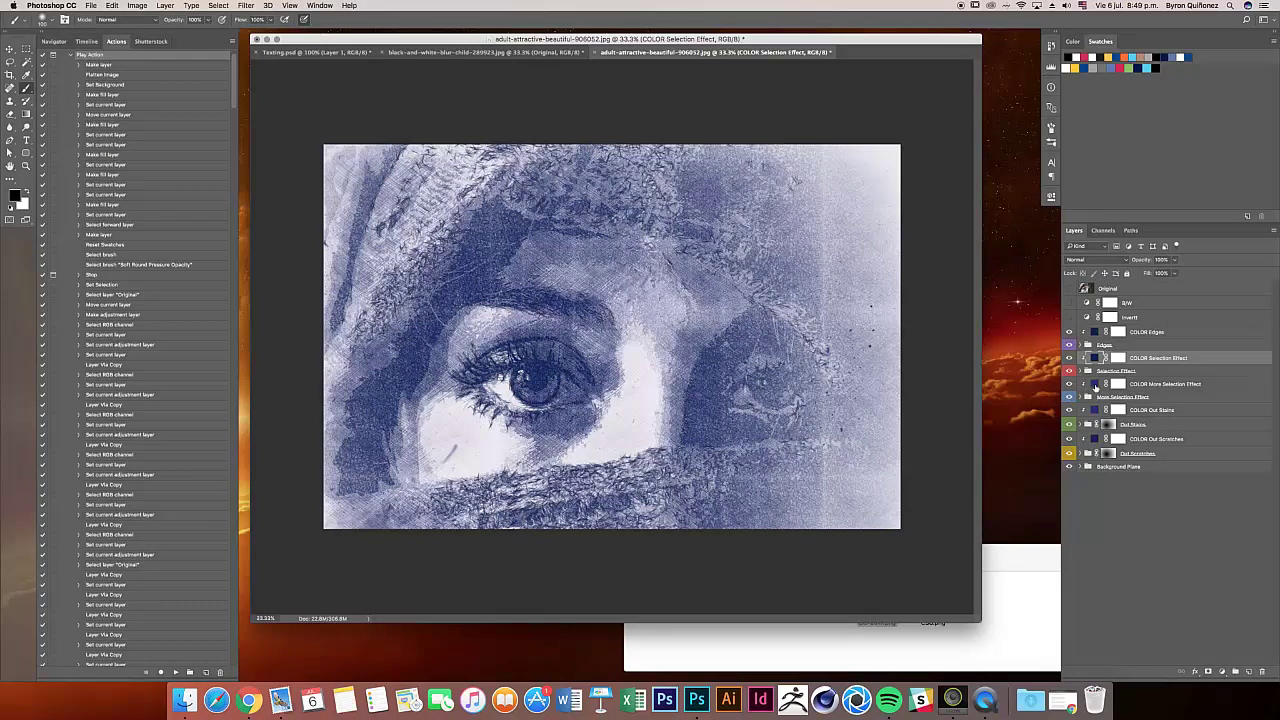
pyautogui.doubleClick(1095, 387)
pyautogui.moveTo(1061, 168); pyautogui.dragTo(1060, 140)
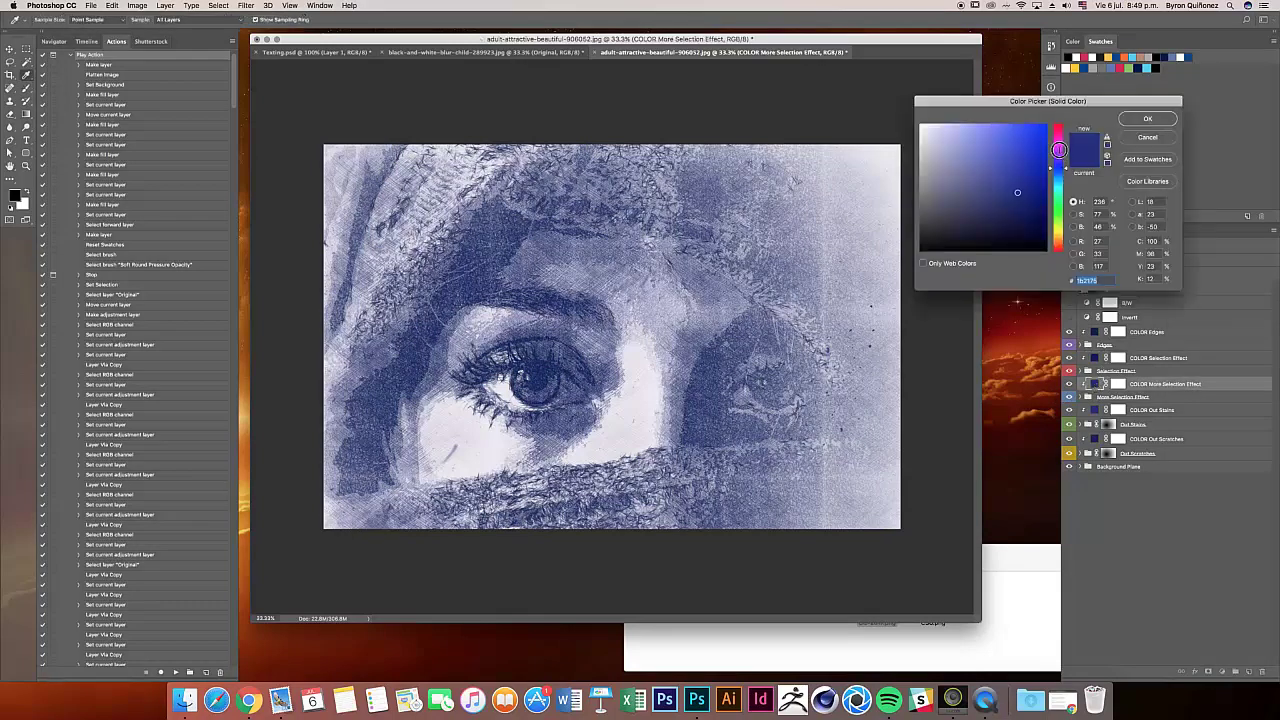
pyautogui.moveTo(1017, 193); pyautogui.dragTo(1028, 216)
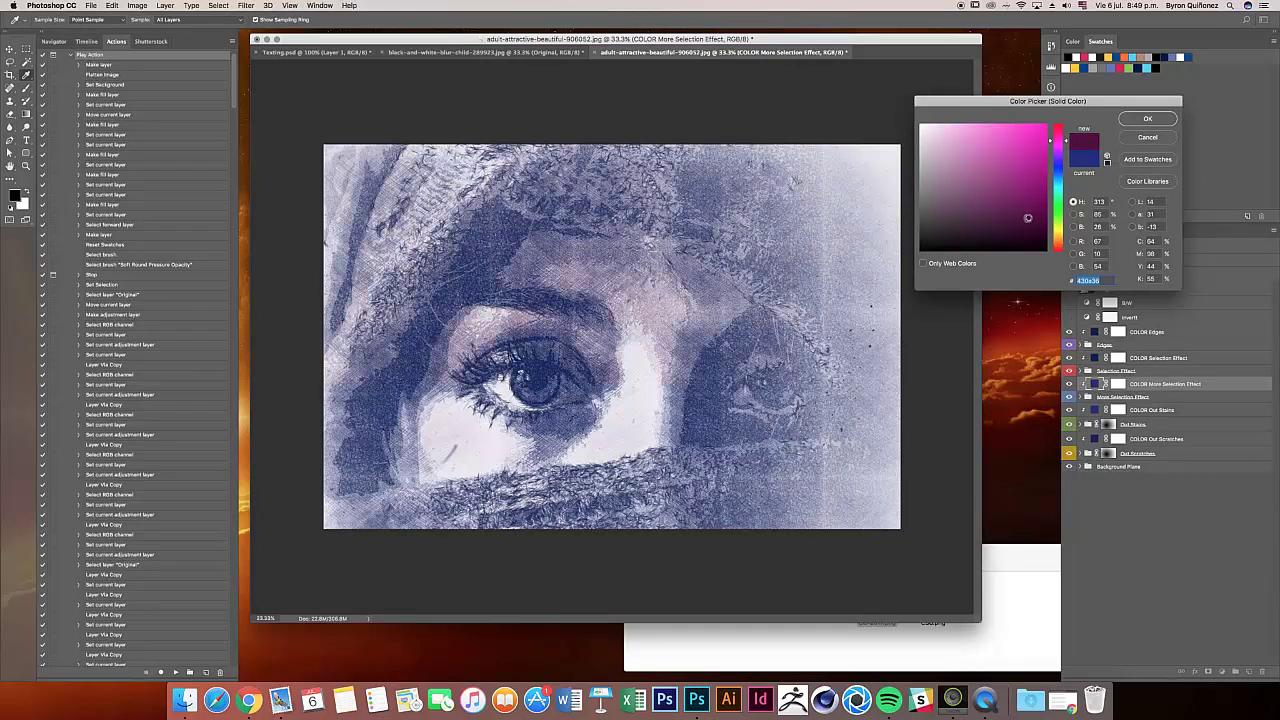
pyautogui.click(1033, 220)
pyautogui.click(1145, 119)
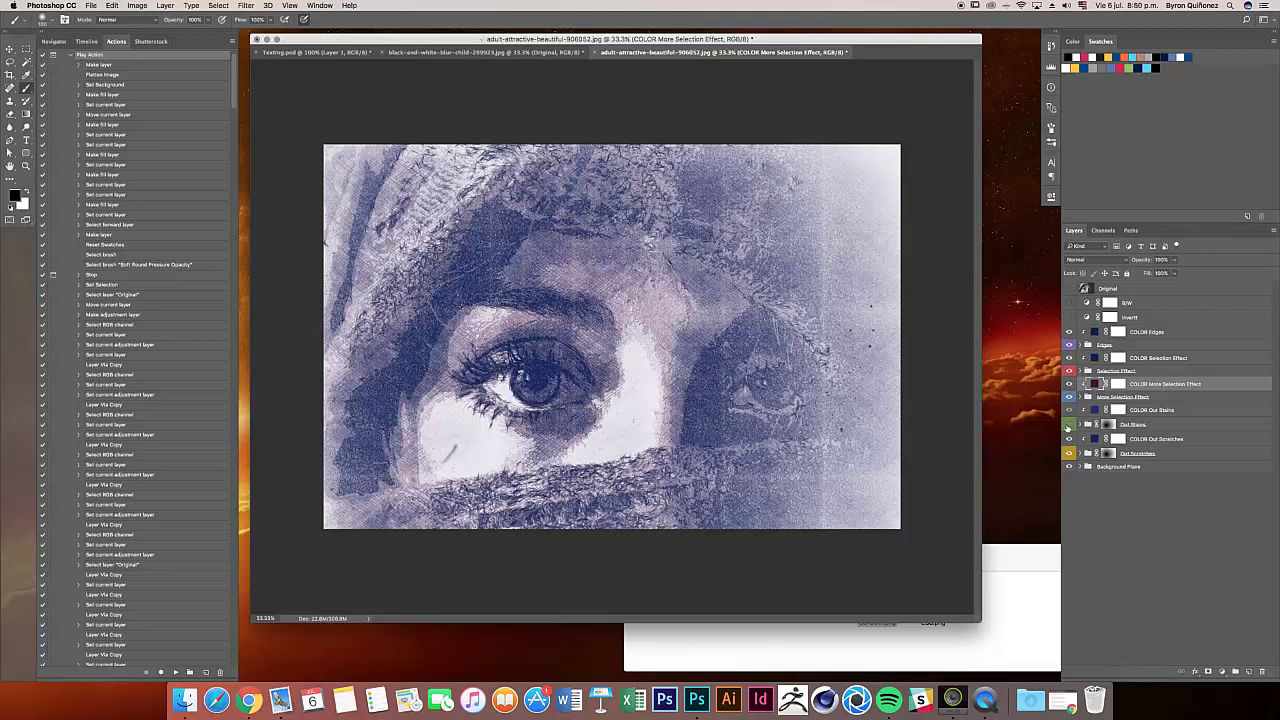
# Step: Inspect the Out Stains group and toggle Out Stains and Out Scratches visibility
pyautogui.click(1068, 425)
pyautogui.click(1080, 425)
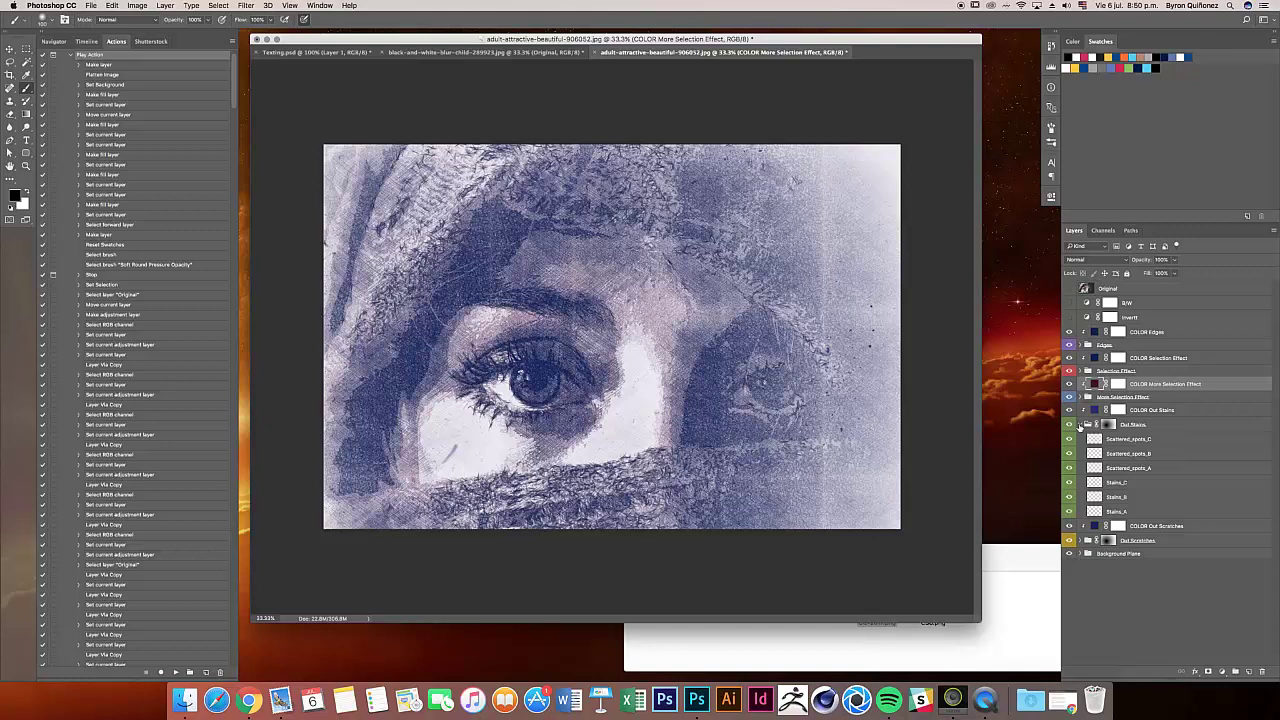
pyautogui.click(1080, 425)
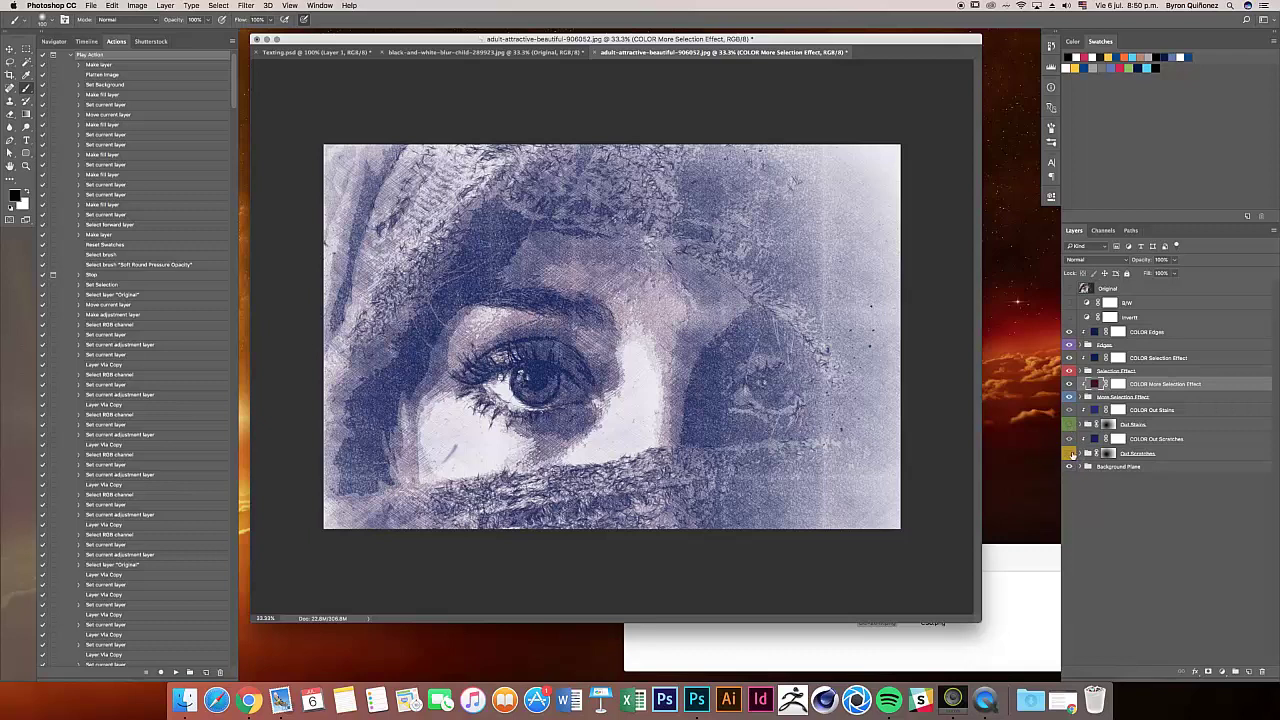
pyautogui.click(1070, 453)
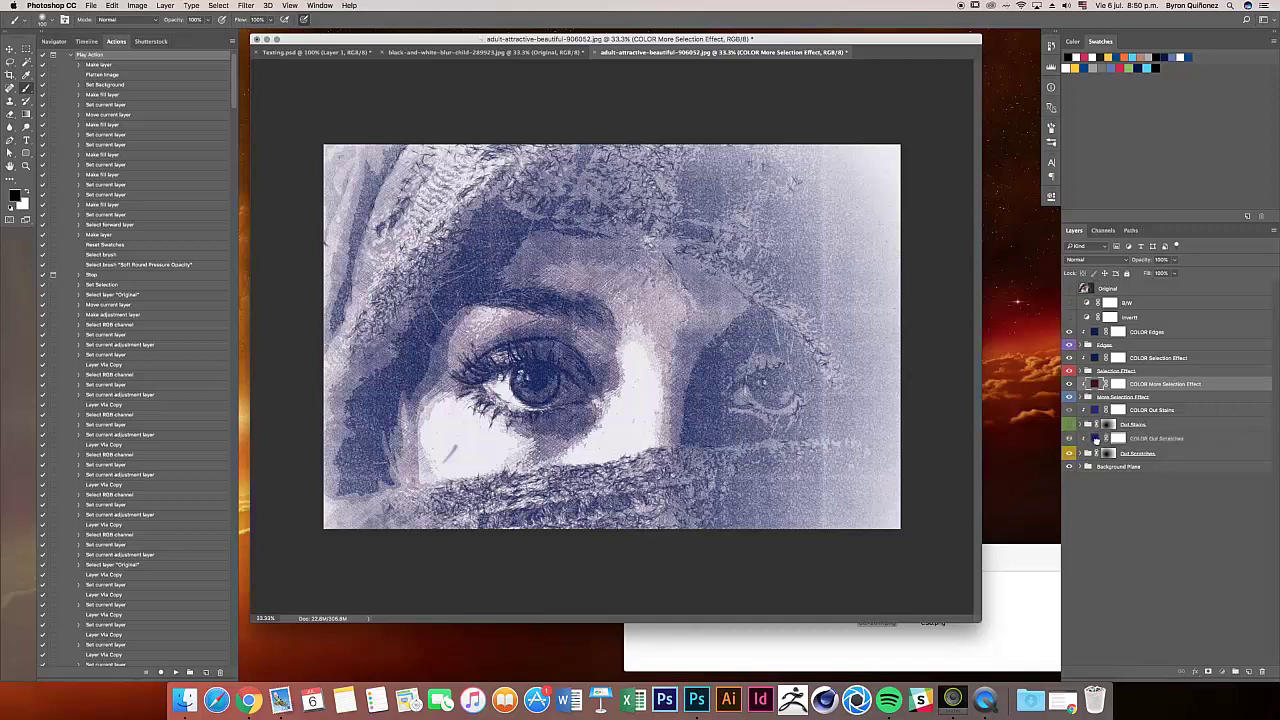
# Step: Change the COLOR Out Scratches fill from navy to dark maroon
pyautogui.click(1097, 440)
pyautogui.doubleClick(1096, 439)
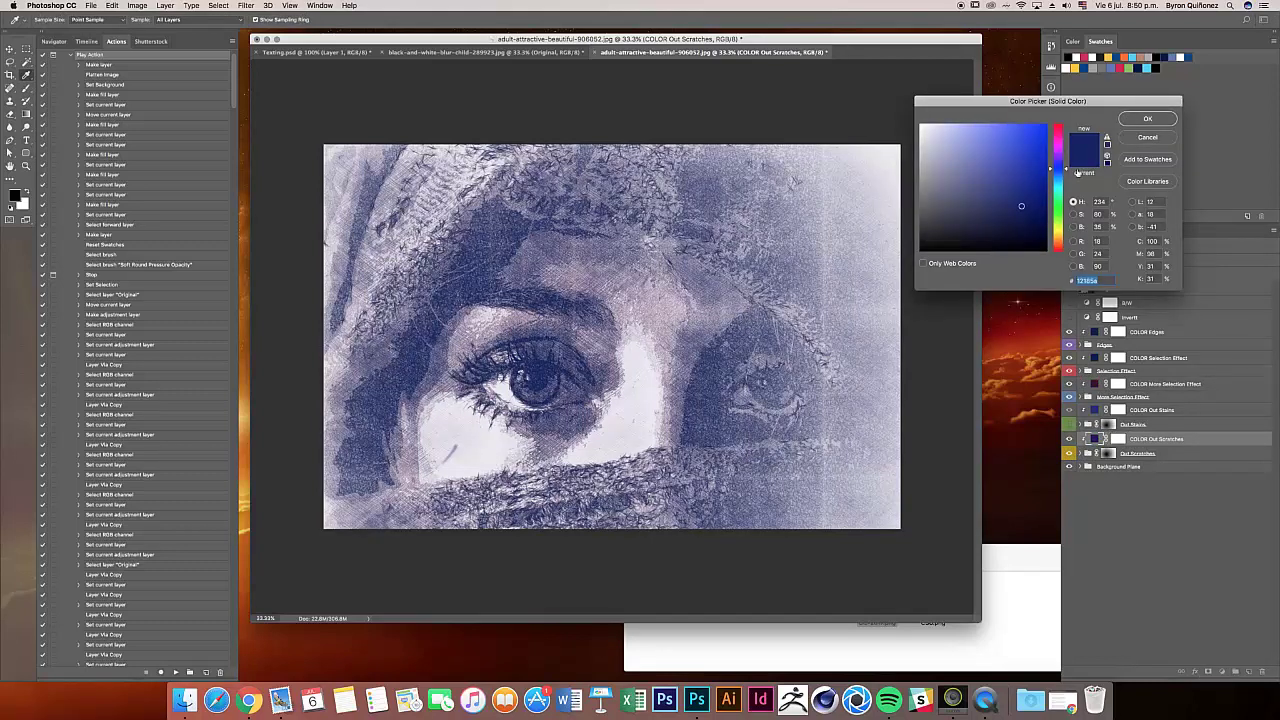
pyautogui.click(1058, 128)
pyautogui.moveTo(1035, 190)
pyautogui.mouseDown()
pyautogui.moveTo(1042, 218)
pyautogui.moveTo(1025, 220)
pyautogui.mouseUp()
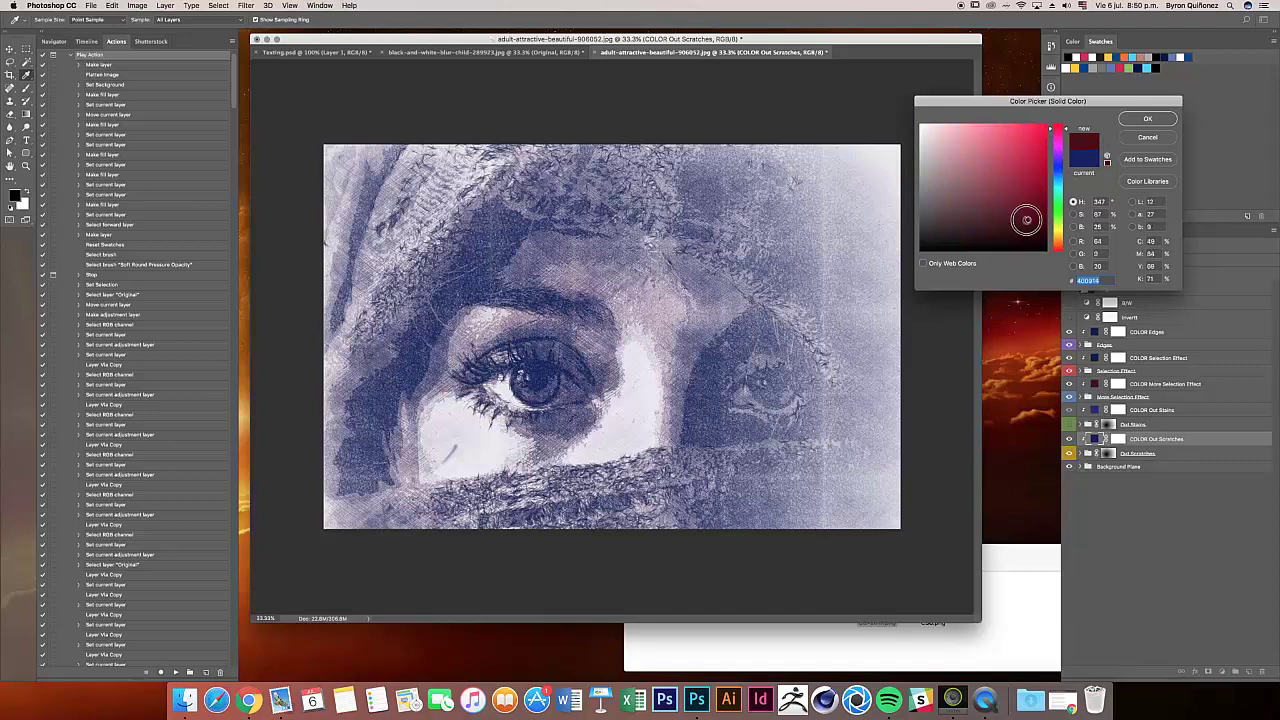
pyautogui.click(1137, 121)
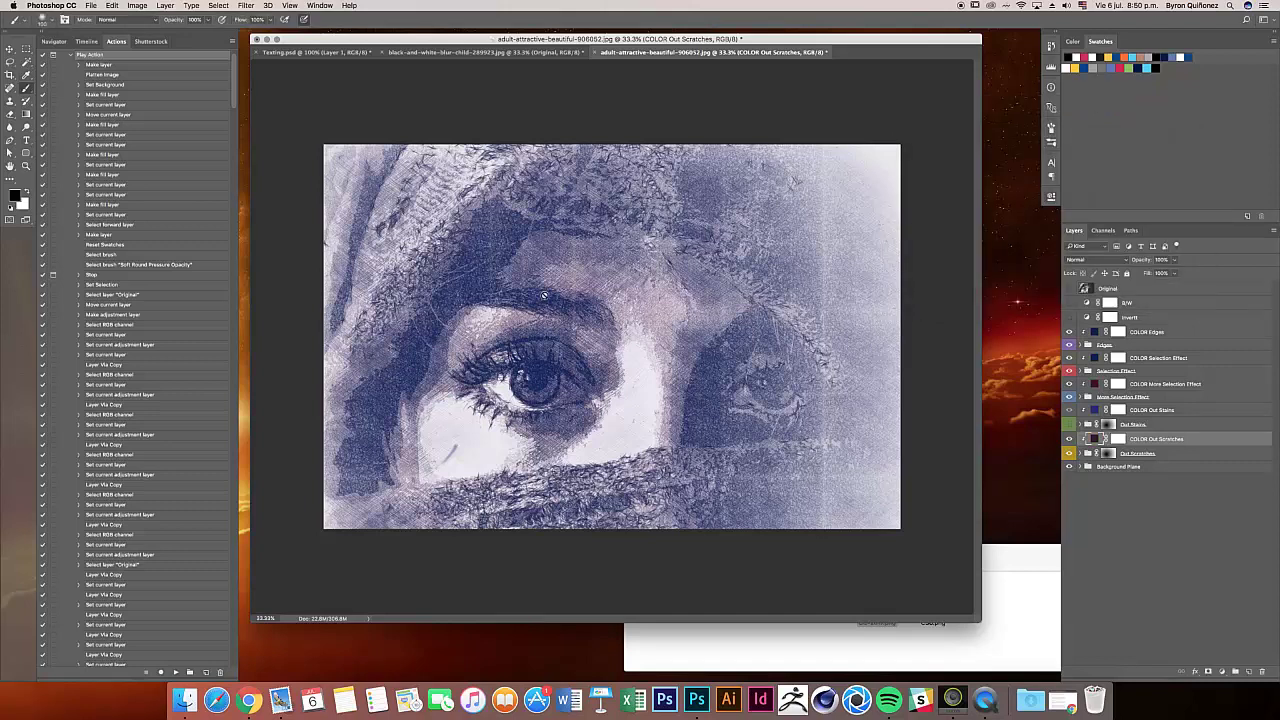
# Step: Close the headscarf sketch document without saving, leaving Texting.psd in front
pyautogui.scroll(1, 640, 315)
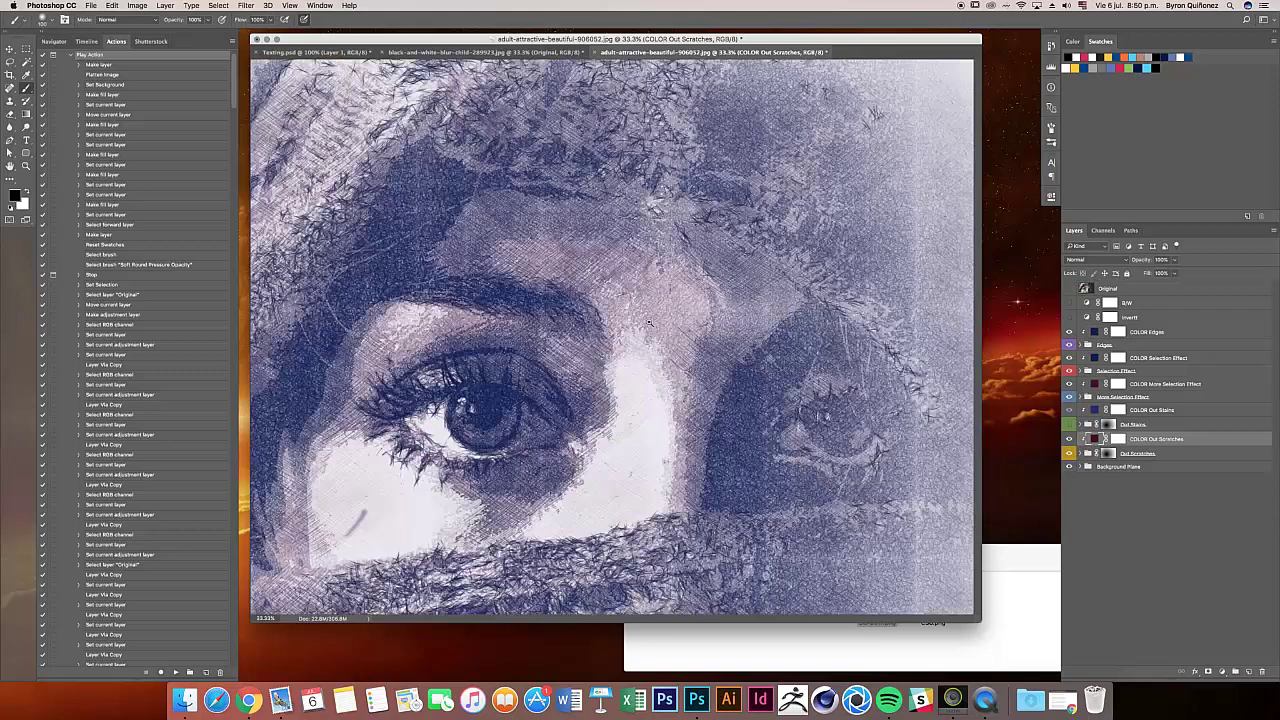
pyautogui.moveTo(575, 163); pyautogui.dragTo(660, 148)
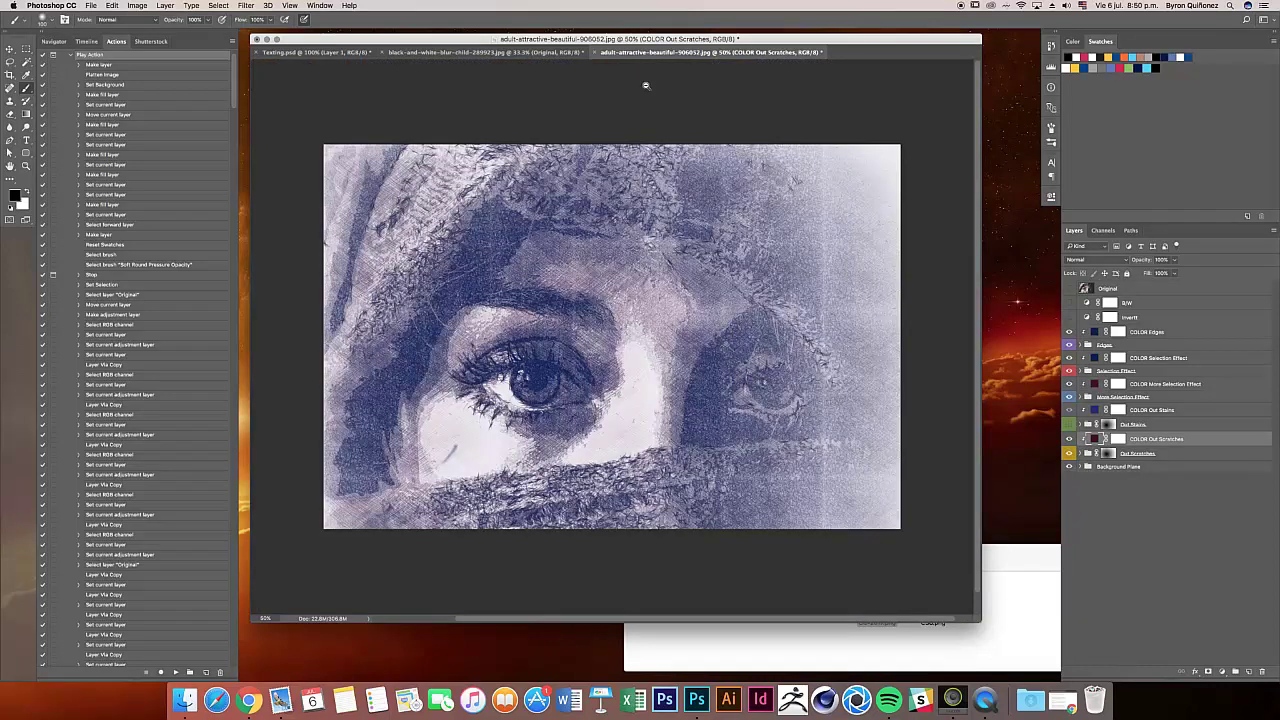
pyautogui.click(595, 52)
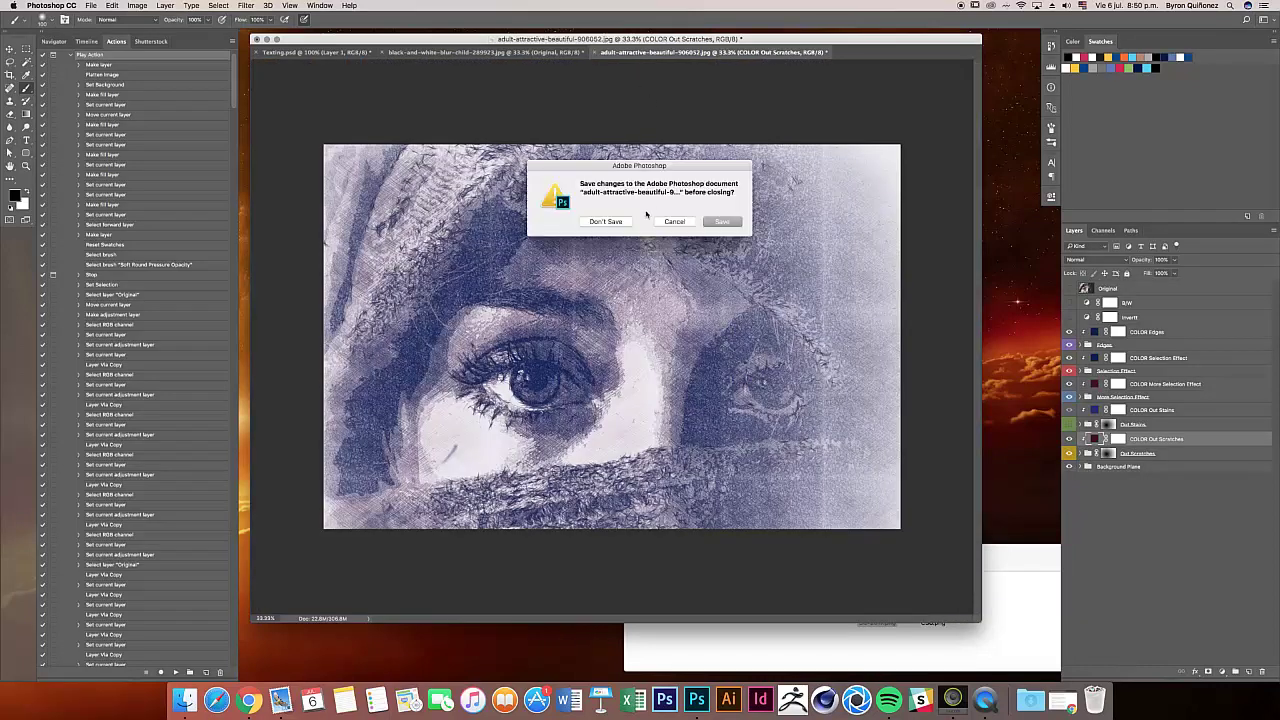
pyautogui.click(617, 221)
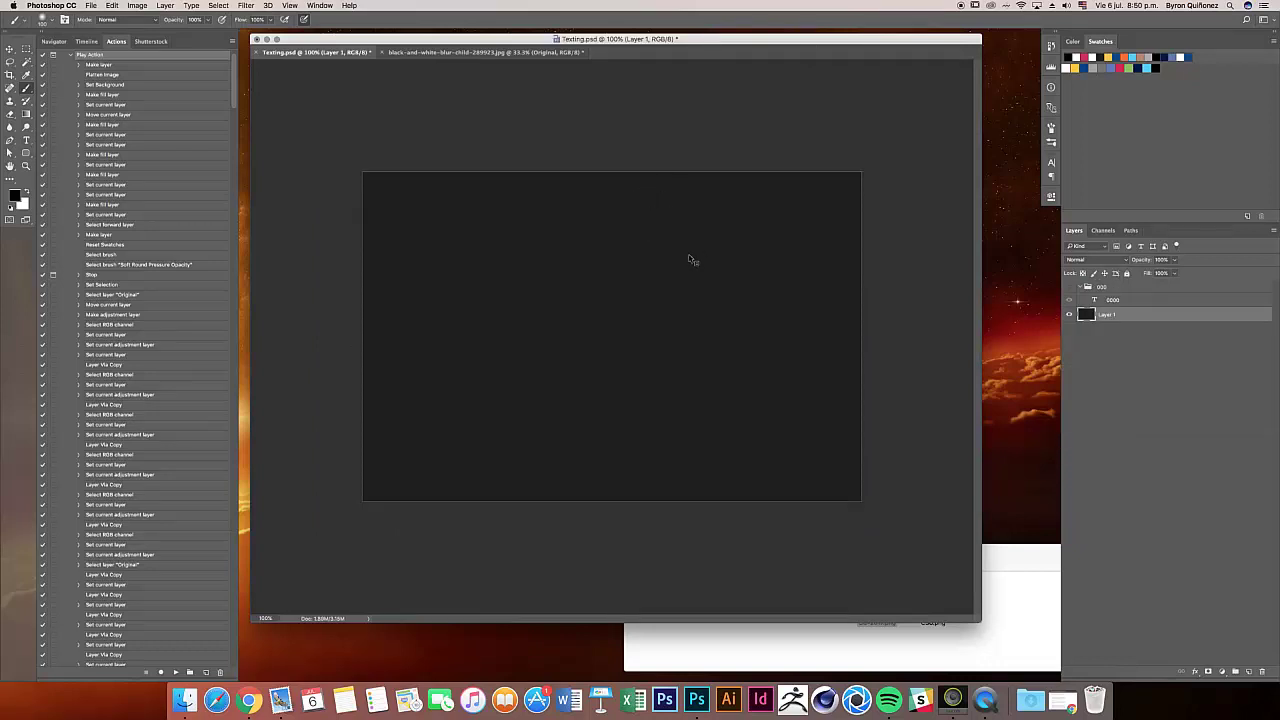
# Step: Drag attractive-beautiful-beauty-590415.jpg from the Finder fotos folder into Photoshop as a new document
pyautogui.moveTo(675, 37)
pyautogui.mouseDown()
pyautogui.moveTo(676, 202)
pyautogui.moveTo(676, 145)
pyautogui.mouseUp()
pyautogui.moveTo(722, 97); pyautogui.dragTo(697, 90)
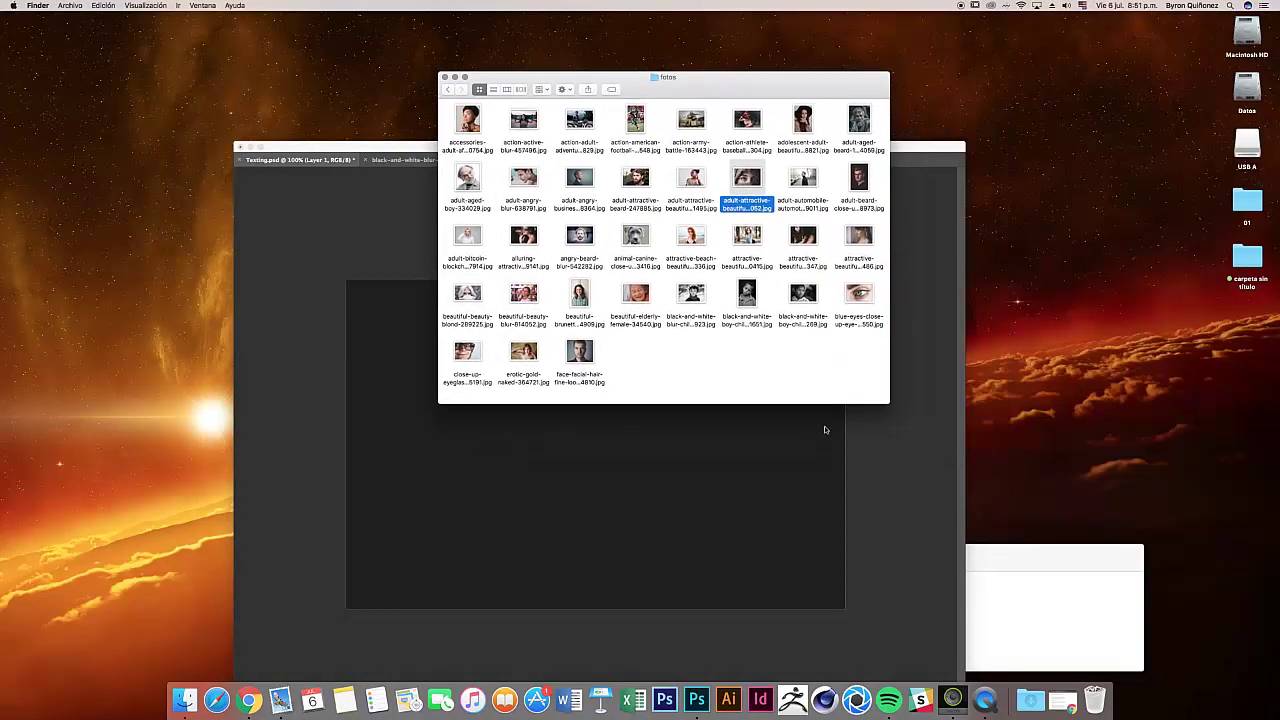
pyautogui.moveTo(756, 243); pyautogui.dragTo(697, 698)
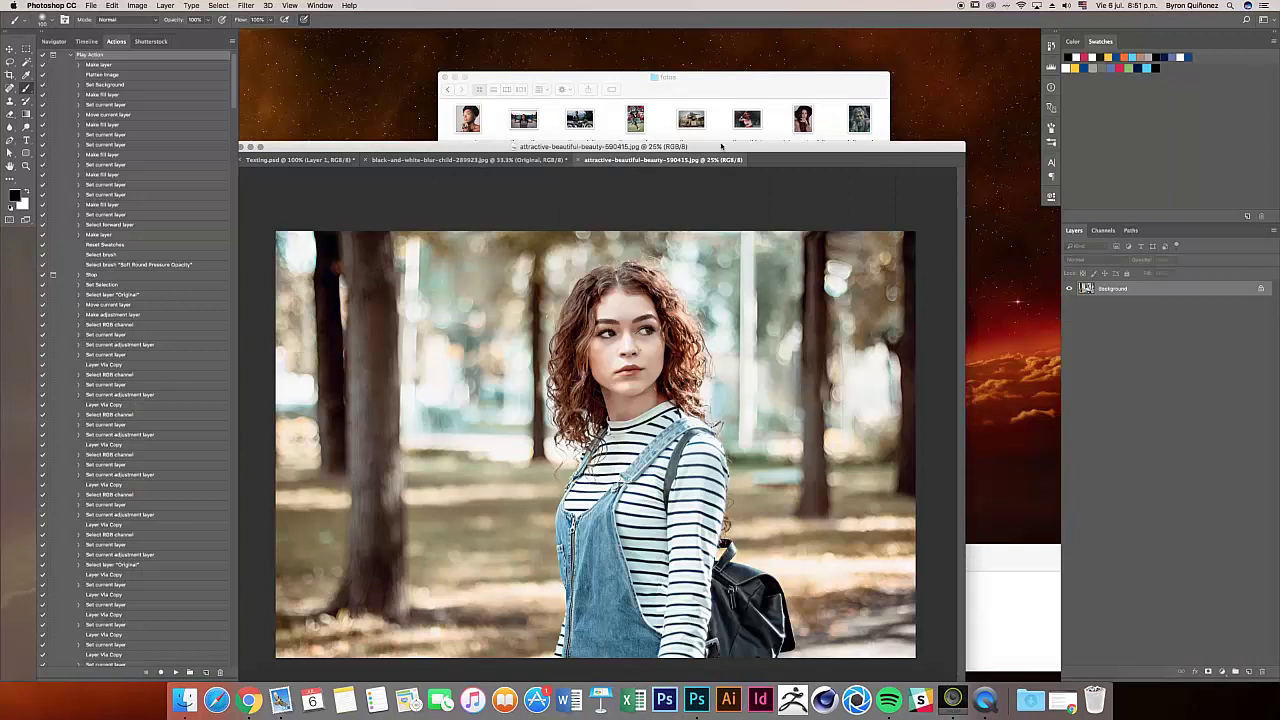
pyautogui.moveTo(712, 148); pyautogui.dragTo(753, 61)
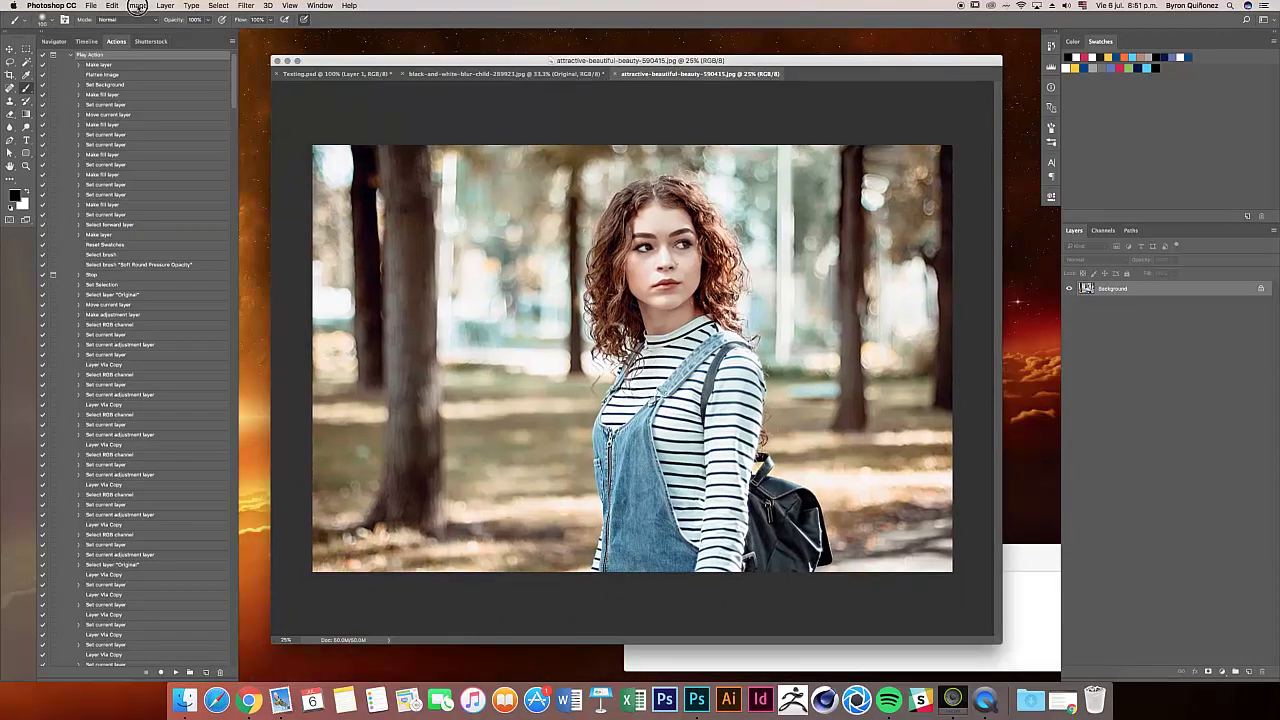
# Step: Resize the portrait image to 3000 pixels wide (3000 × 2000) with resampling
pyautogui.click(137, 5)
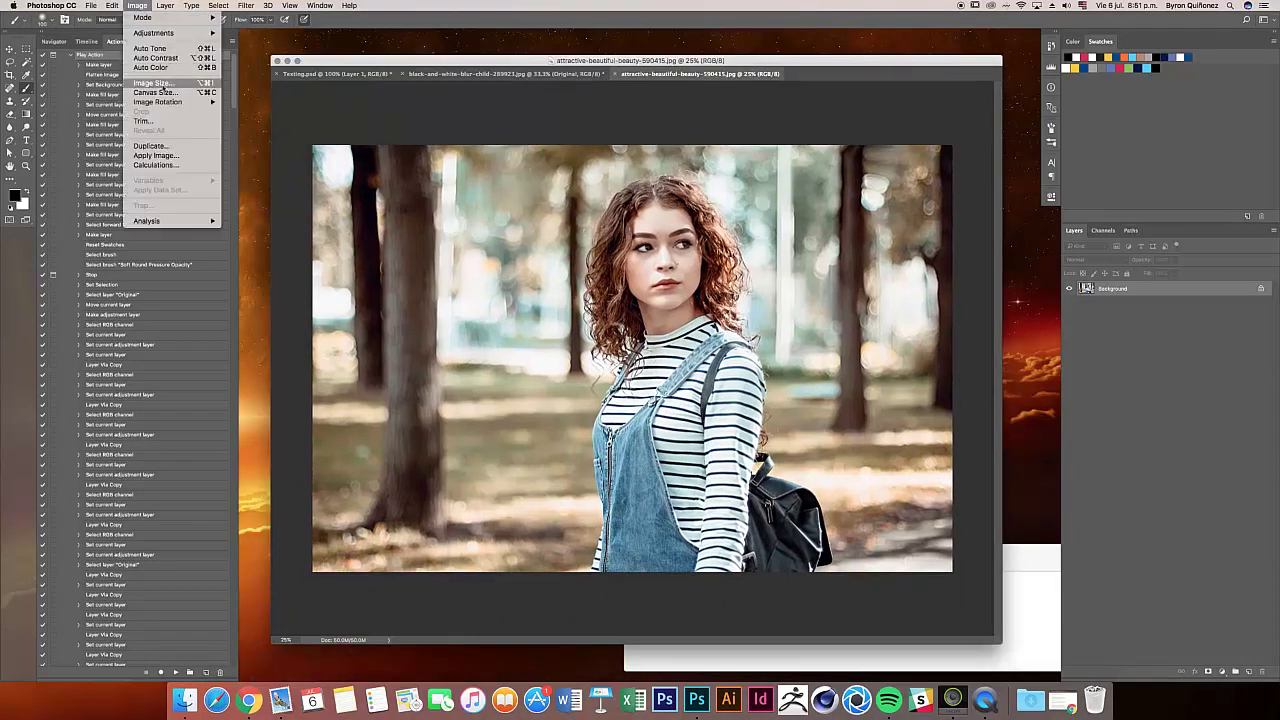
pyautogui.click(161, 82)
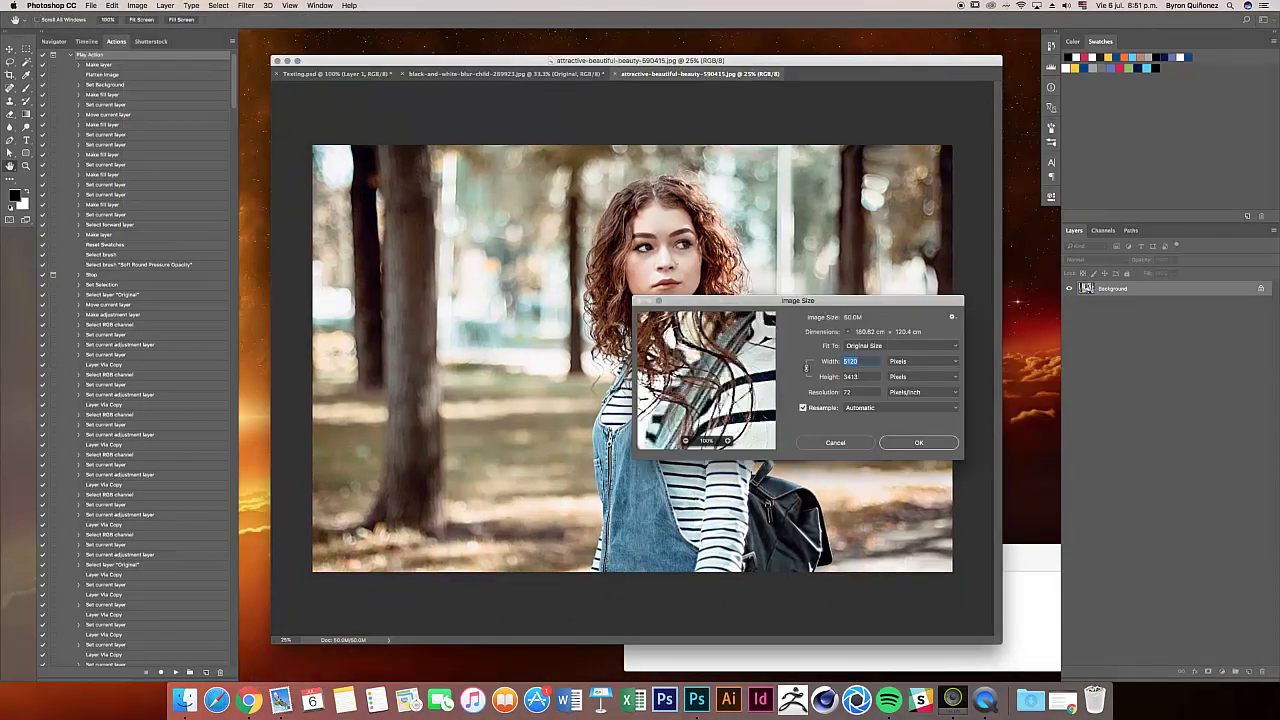
pyautogui.write('3')
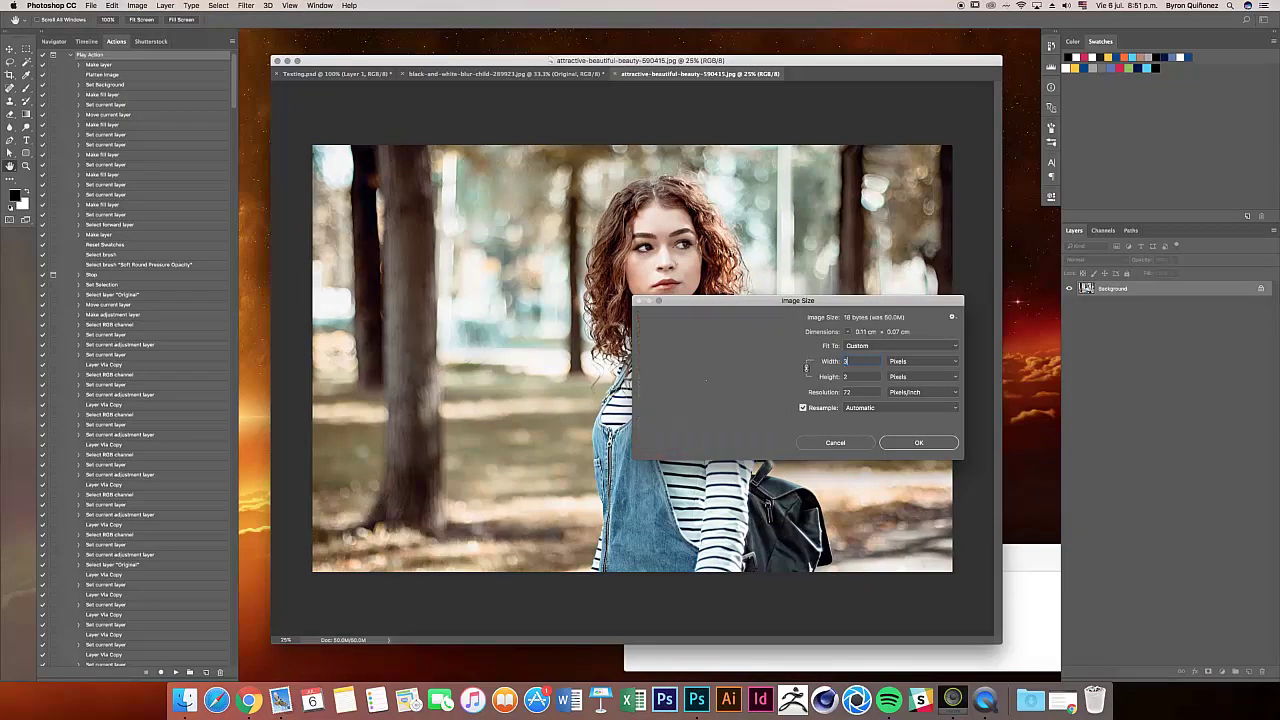
pyautogui.write('000')
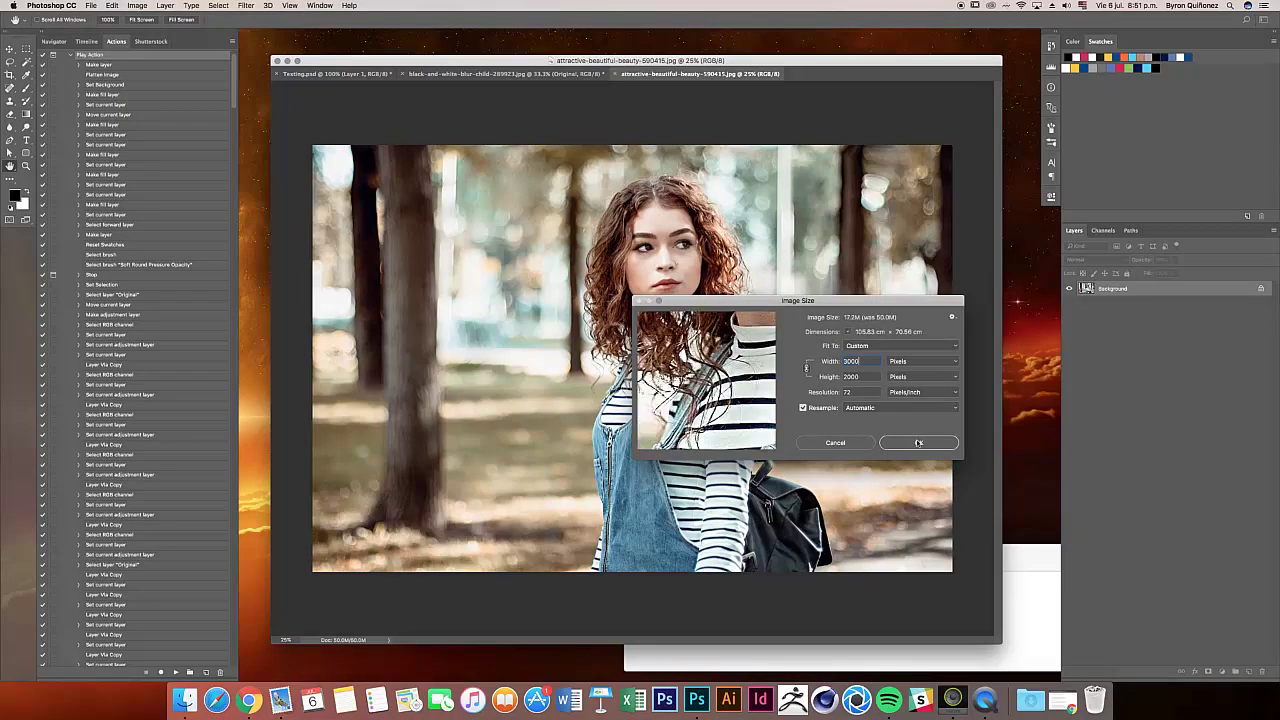
pyautogui.click(918, 442)
pyautogui.press('b')
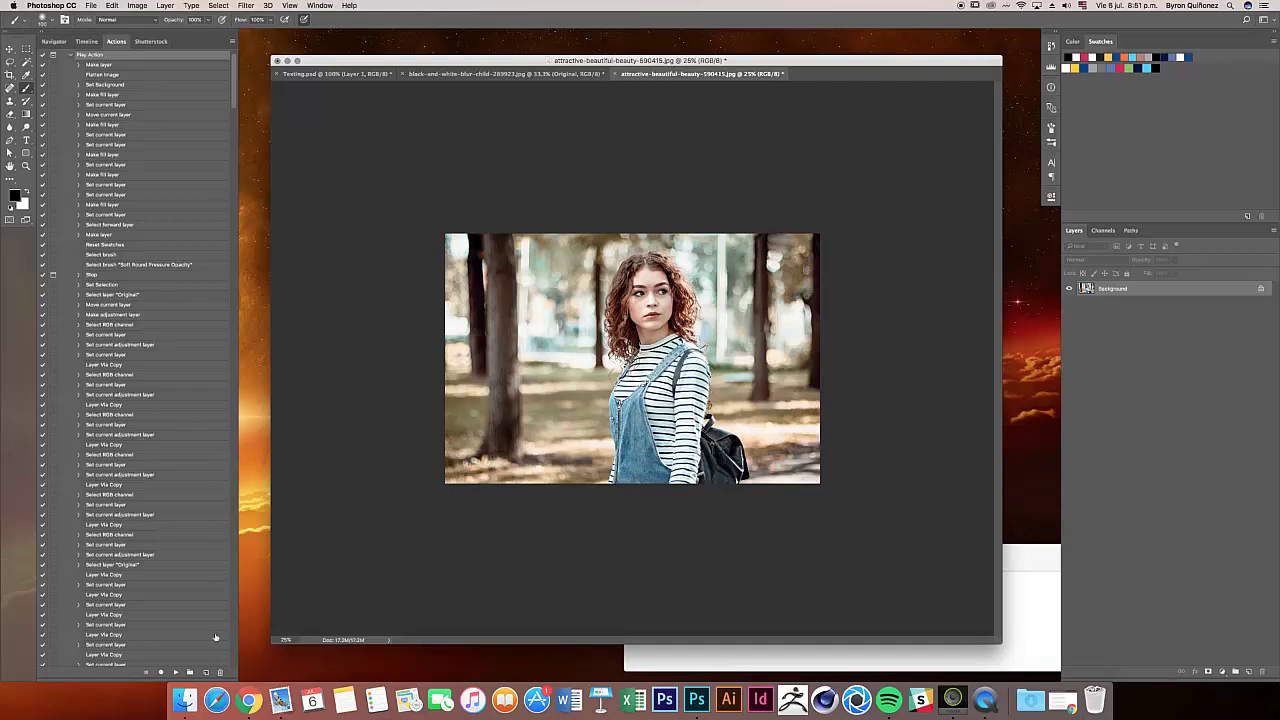
# Step: Run the sketch action, brushing over the woman when prompted, to create the pen-sketch artwork
pyautogui.click(175, 672)
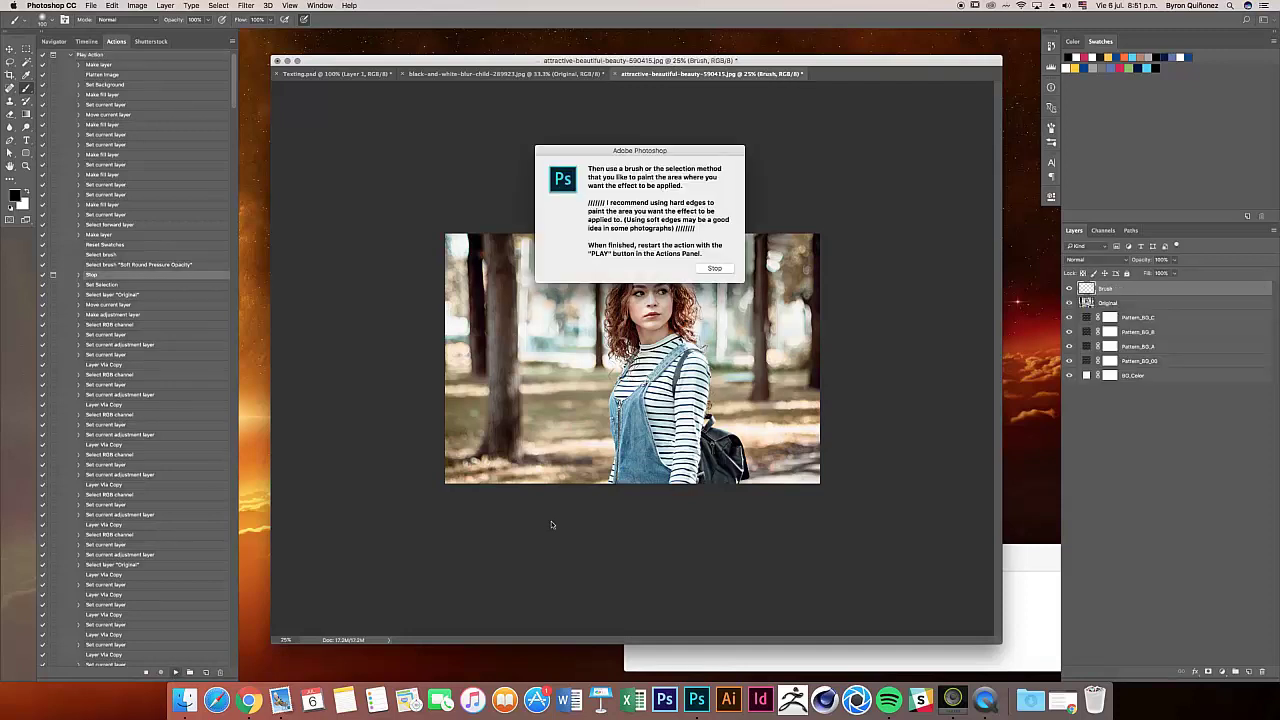
pyautogui.click(714, 268)
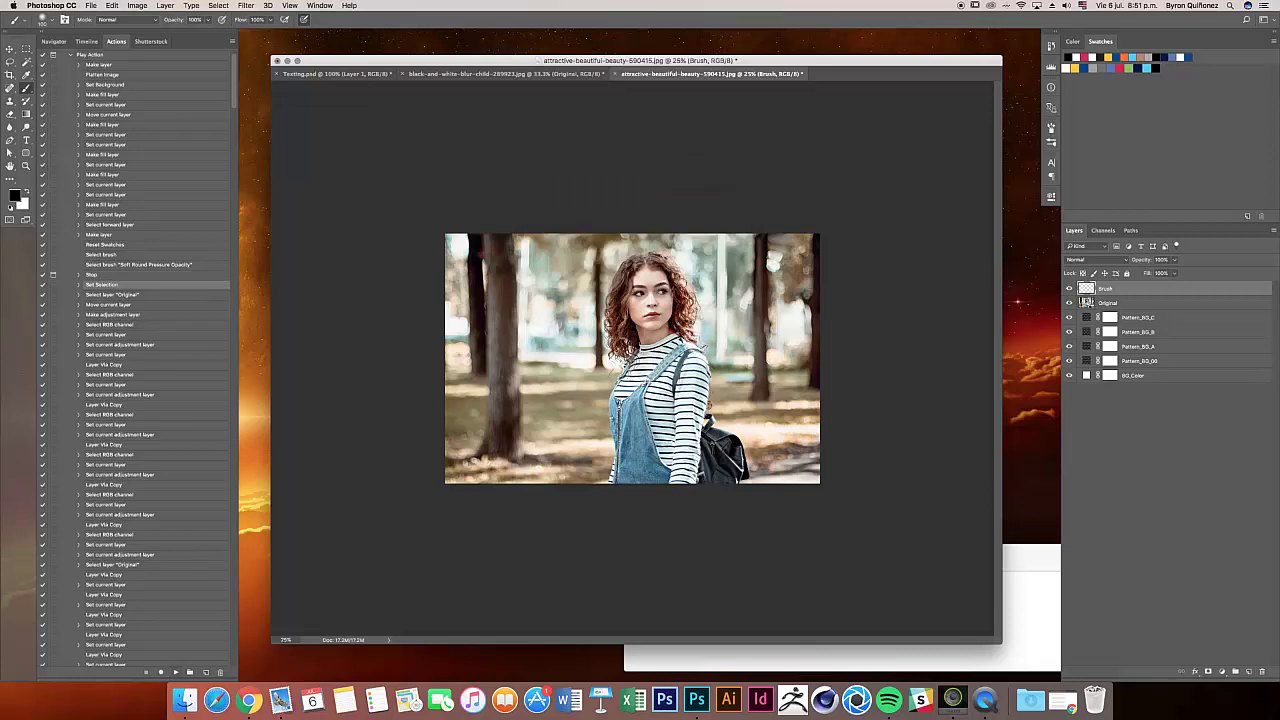
pyautogui.press('super+plus')
pyautogui.press('super+plus')
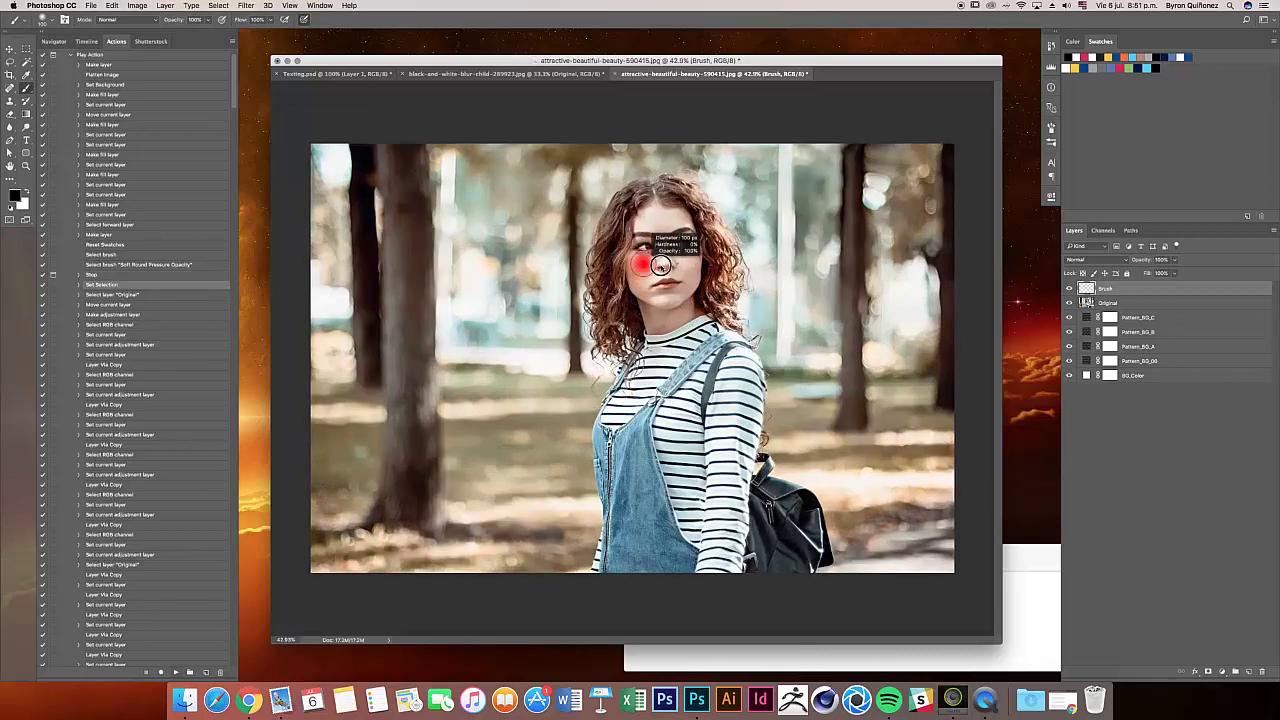
pyautogui.moveTo(657, 213)
pyautogui.mouseDown()
pyautogui.moveTo(635, 221)
pyautogui.moveTo(639, 203)
pyautogui.moveTo(607, 285)
pyautogui.moveTo(625, 360)
pyautogui.moveTo(620, 262)
pyautogui.moveTo(638, 420)
pyautogui.moveTo(632, 386)
pyautogui.moveTo(615, 560)
pyautogui.moveTo(650, 540)
pyautogui.moveTo(815, 550)
pyautogui.moveTo(805, 495)
pyautogui.moveTo(755, 497)
pyautogui.moveTo(722, 470)
pyautogui.moveTo(744, 368)
pyautogui.moveTo(740, 358)
pyautogui.moveTo(729, 429)
pyautogui.moveTo(718, 255)
pyautogui.moveTo(663, 206)
pyautogui.moveTo(686, 334)
pyautogui.moveTo(675, 470)
pyautogui.moveTo(712, 487)
pyautogui.mouseUp()
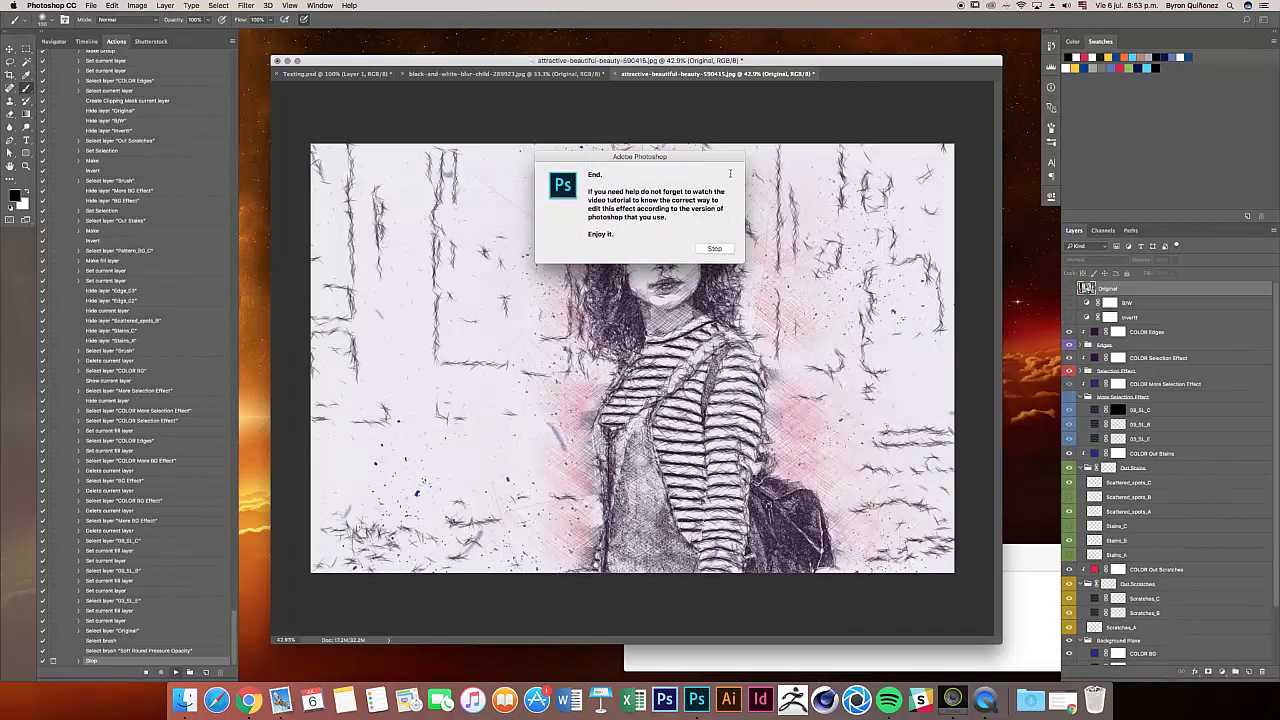
pyautogui.click(714, 248)
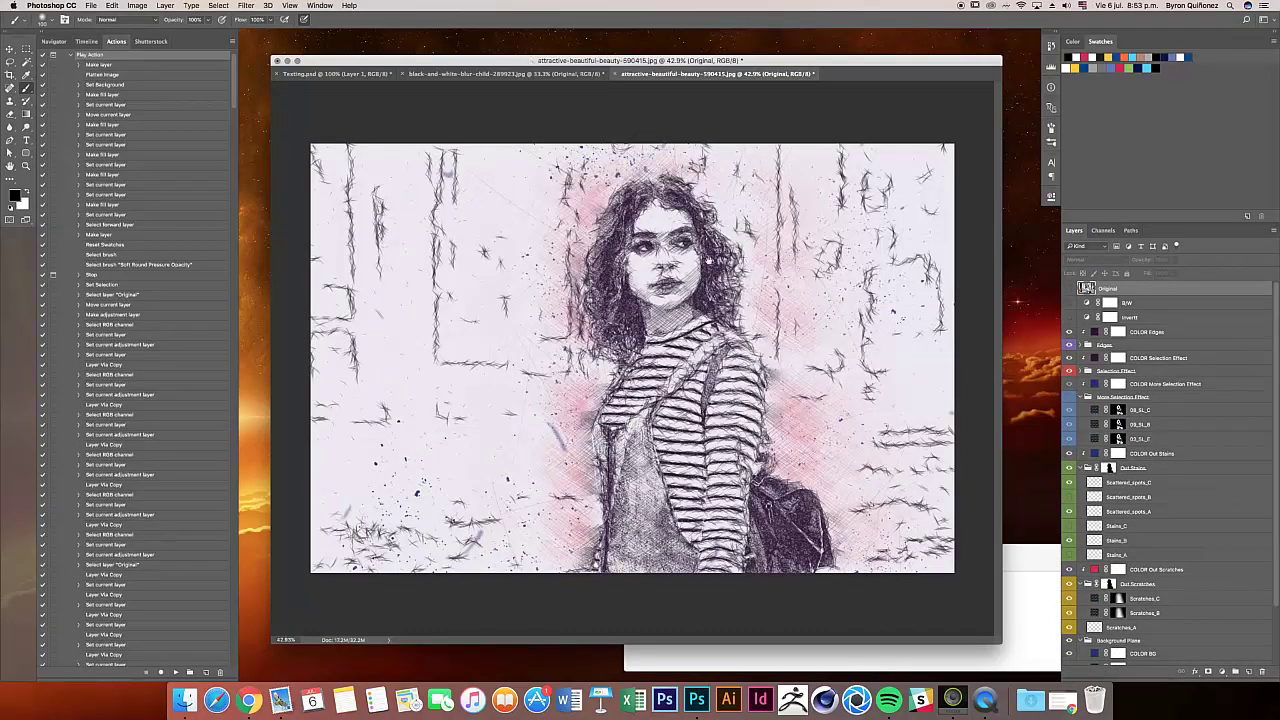
pyautogui.hotkey('ctrl', '+')
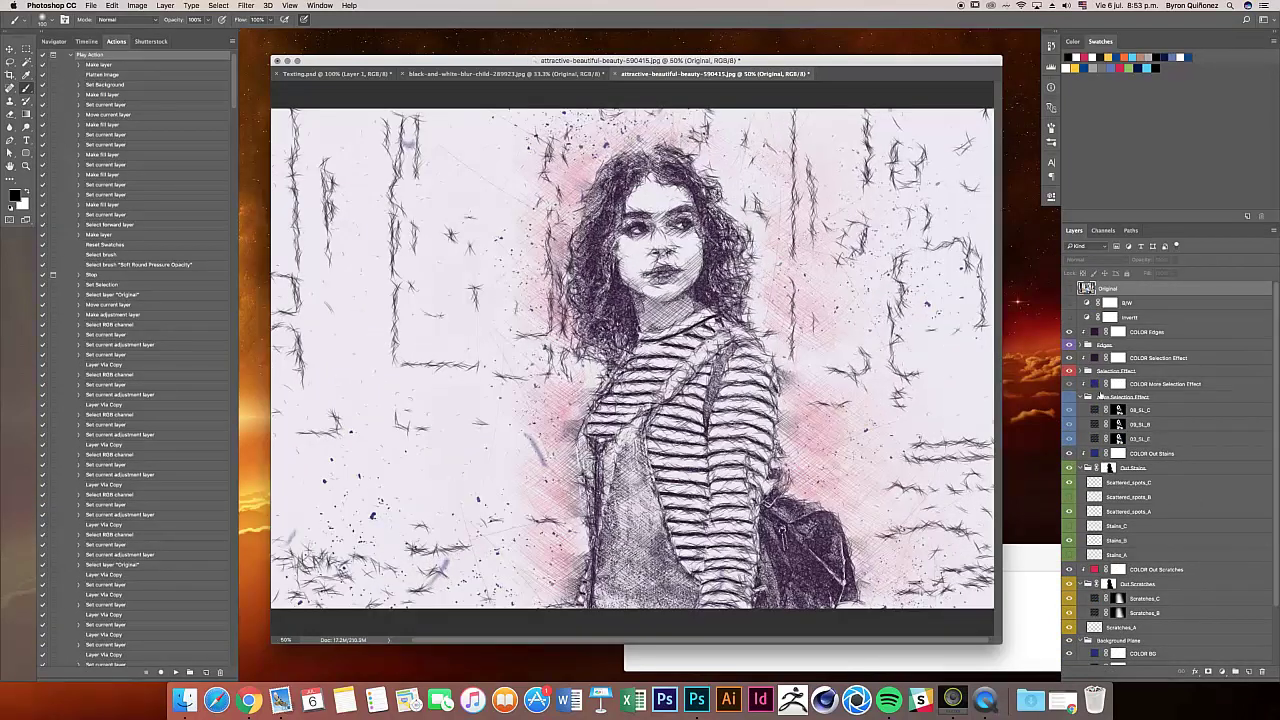
# Step: Collapse the effect groups and show the More Selection Effect layers, toggling individual ones
pyautogui.click(1082, 397)
pyautogui.click(1087, 424)
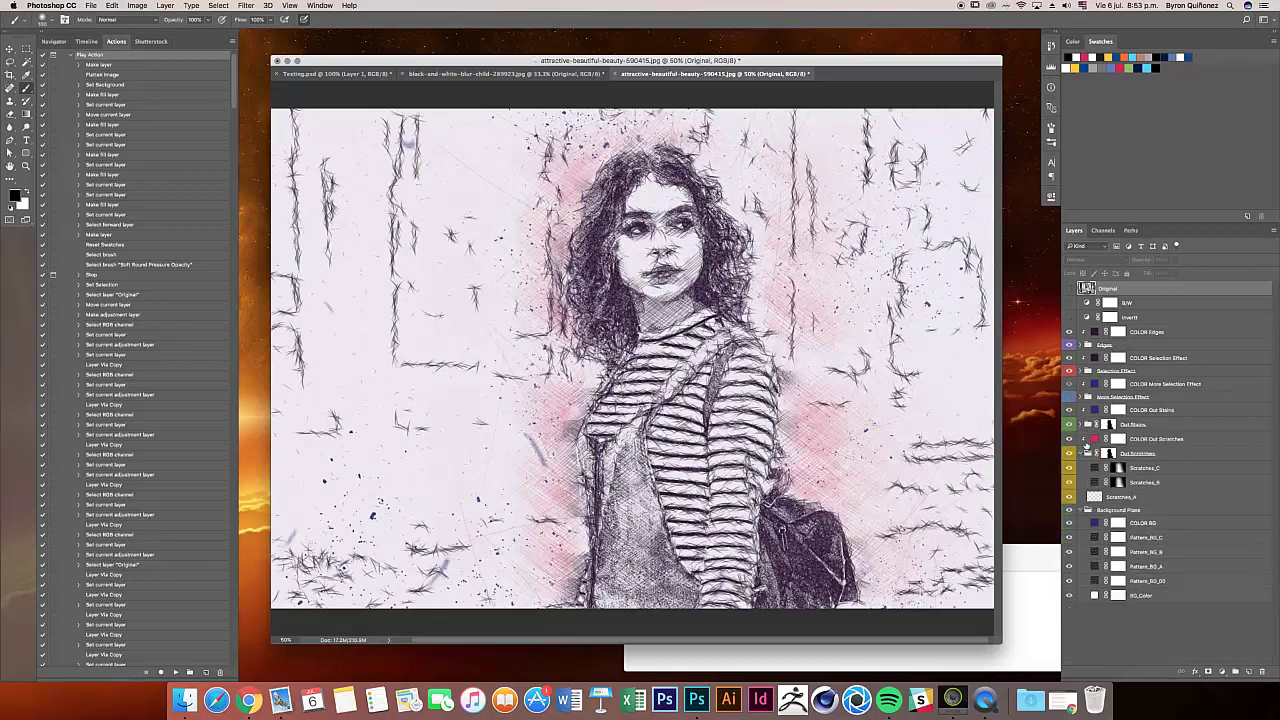
pyautogui.click(1083, 453)
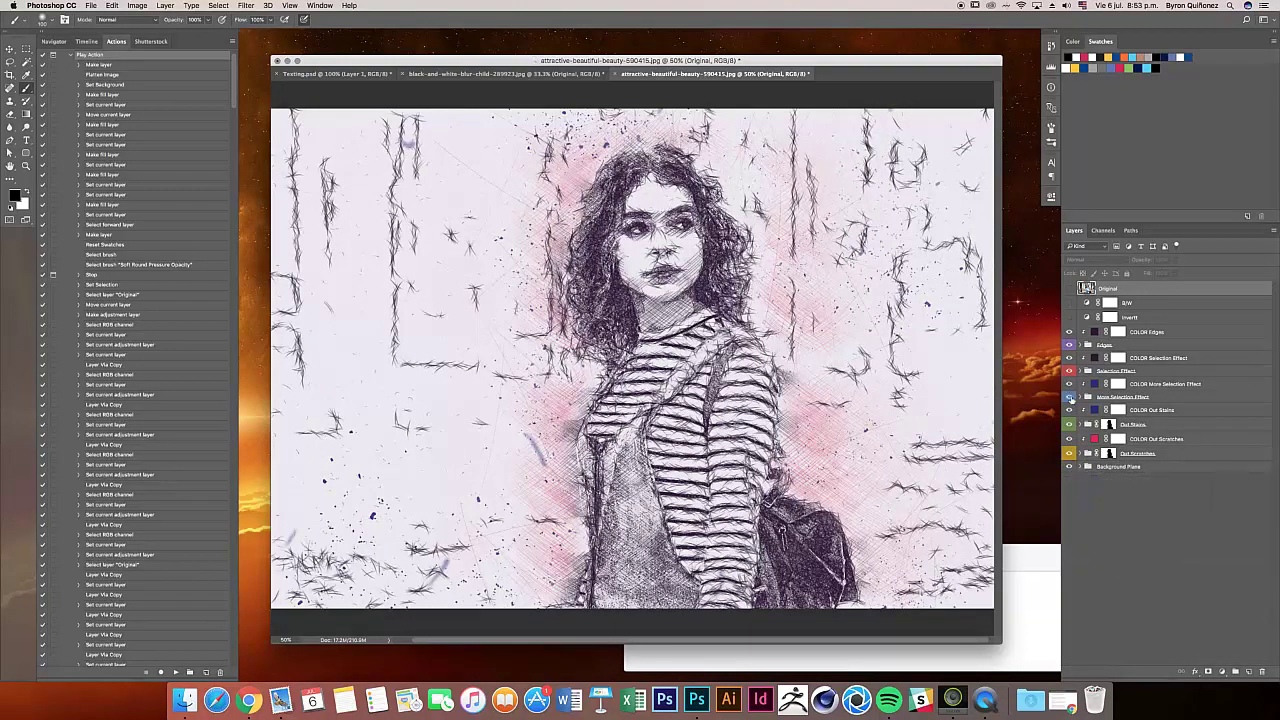
pyautogui.click(1069, 397)
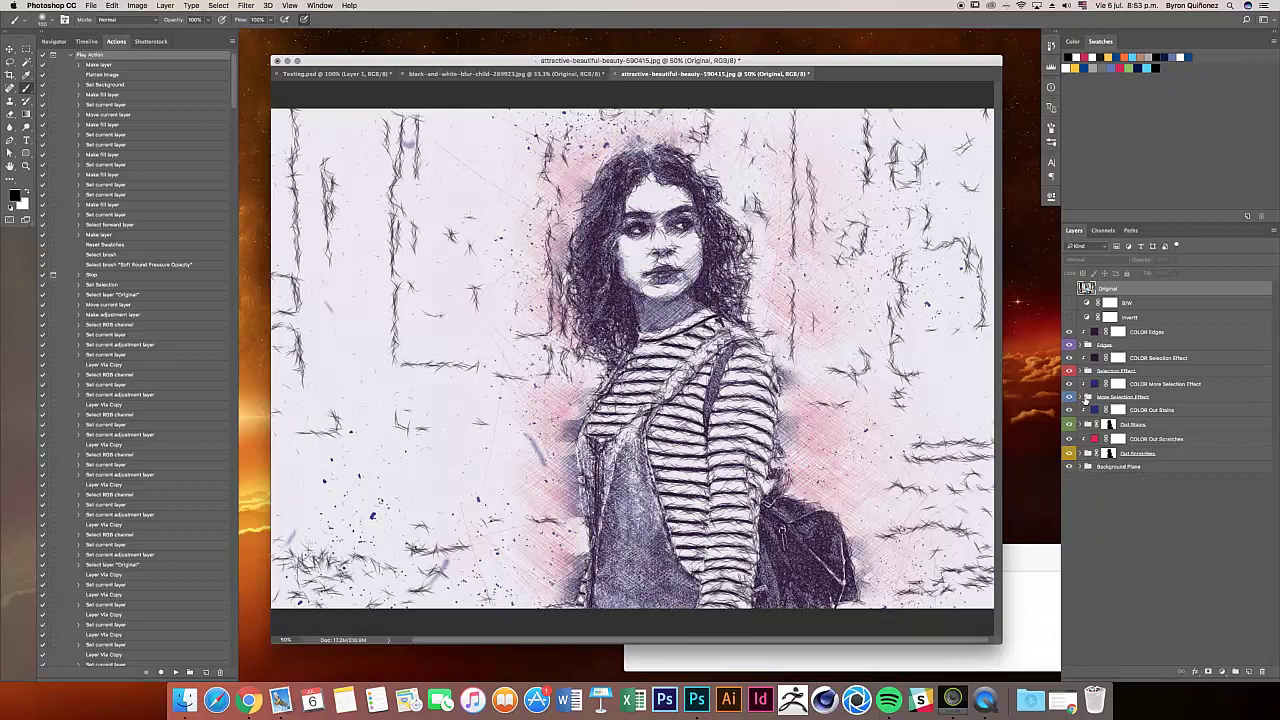
pyautogui.click(1082, 397)
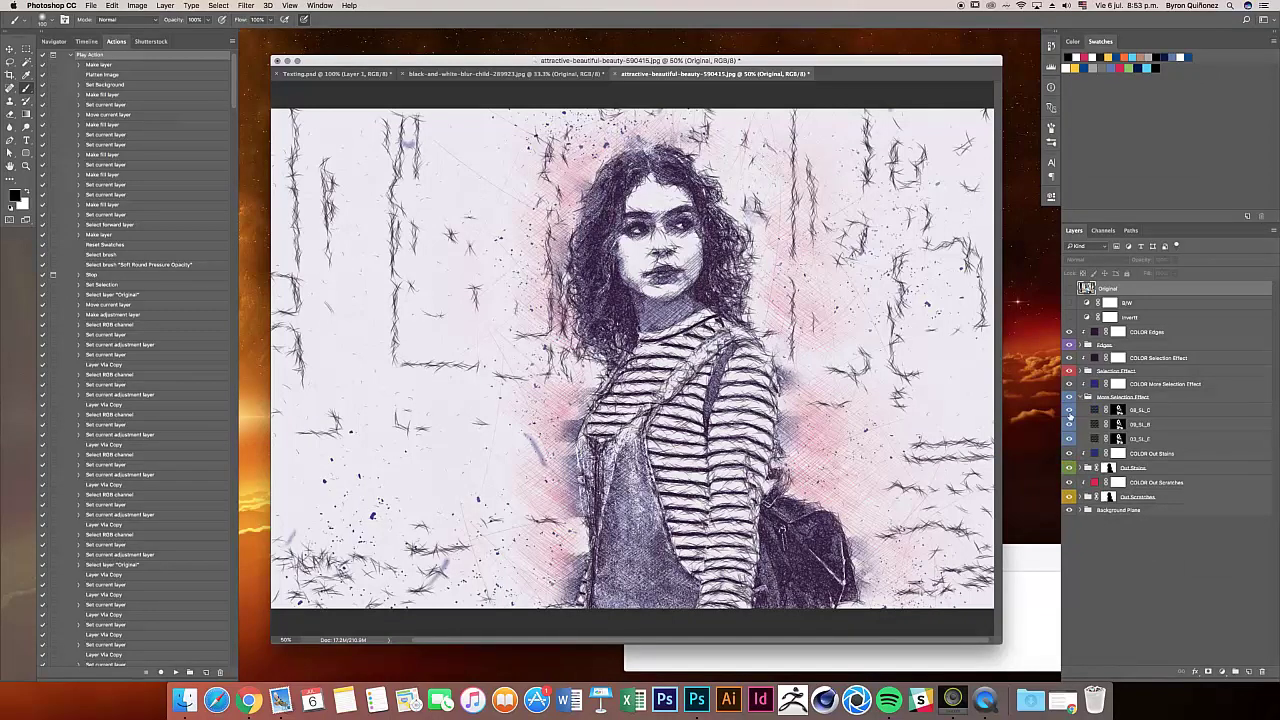
pyautogui.click(1069, 411)
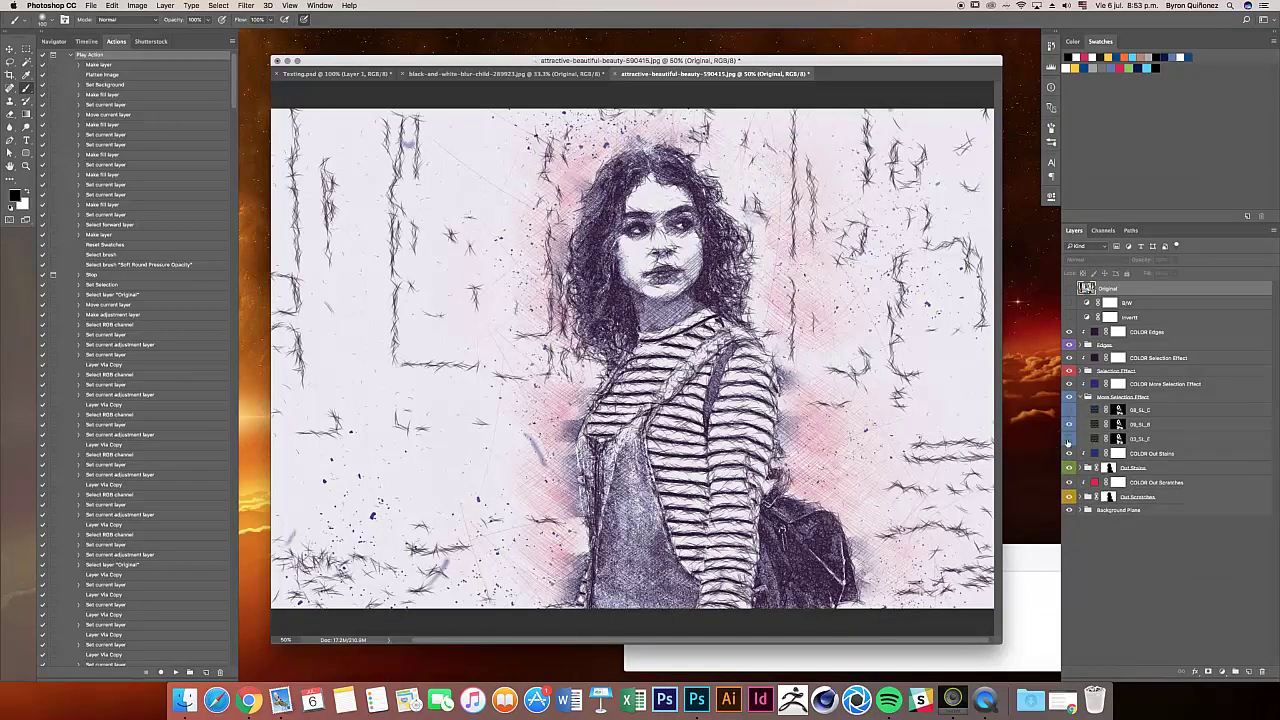
pyautogui.click(1069, 439)
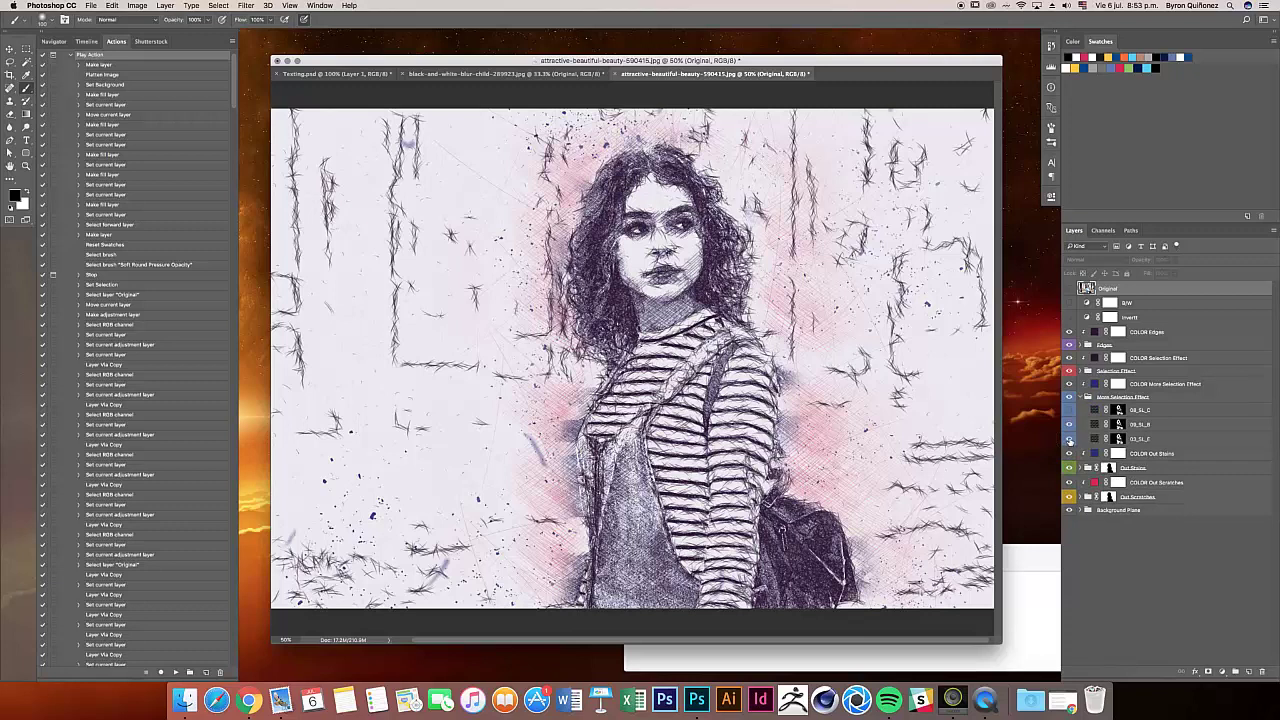
pyautogui.click(1082, 397)
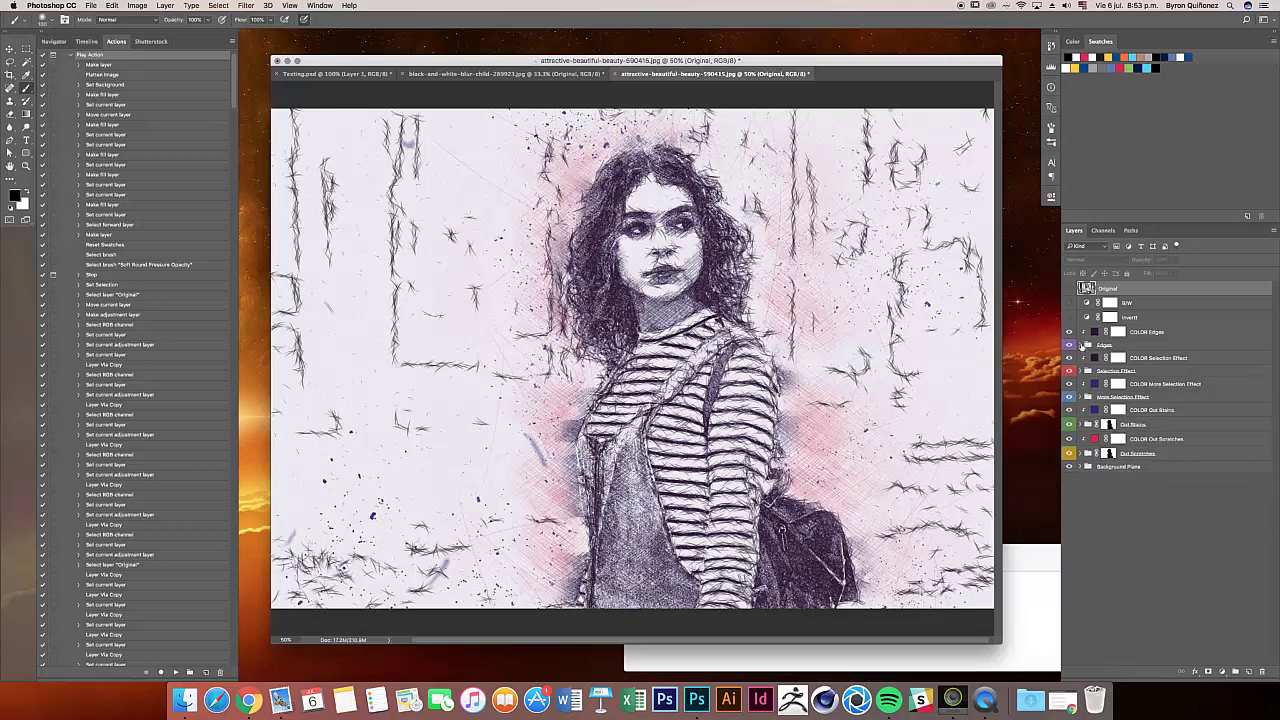
# Step: Compare the Edge layers and hide the heavy edge strokes
pyautogui.click(1083, 345)
pyautogui.click(1070, 373)
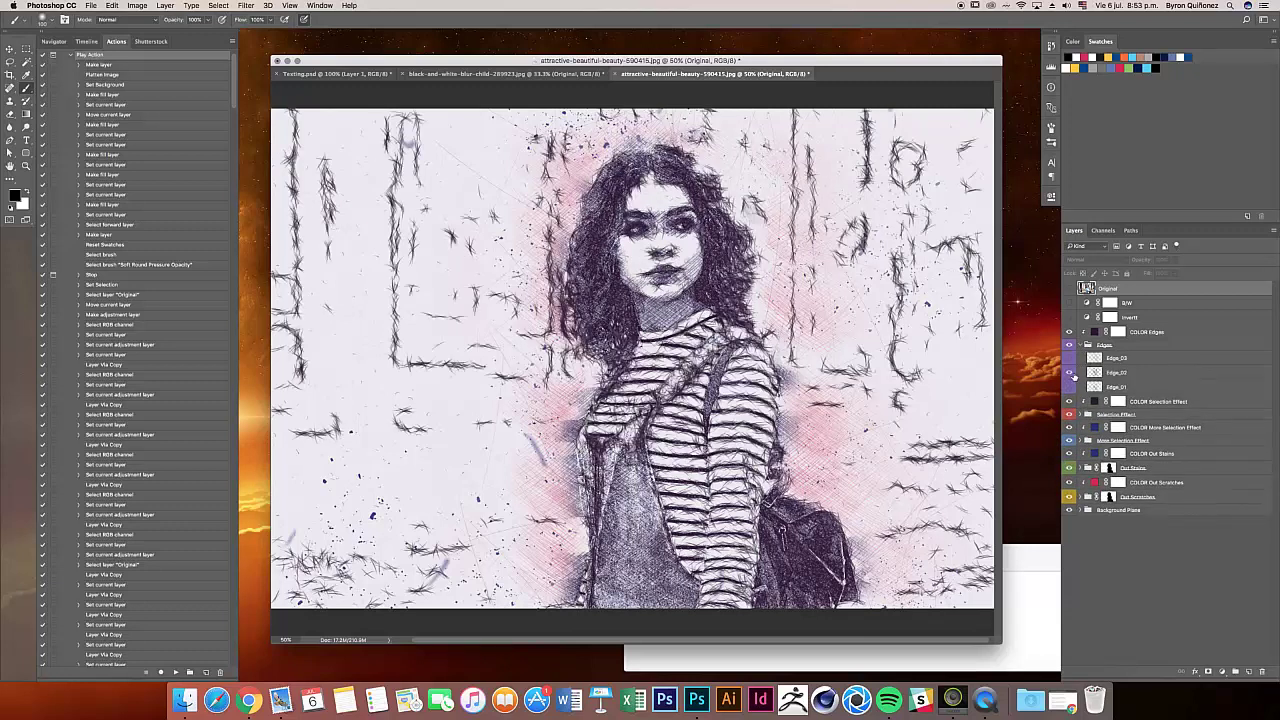
pyautogui.click(1070, 373)
pyautogui.click(1070, 358)
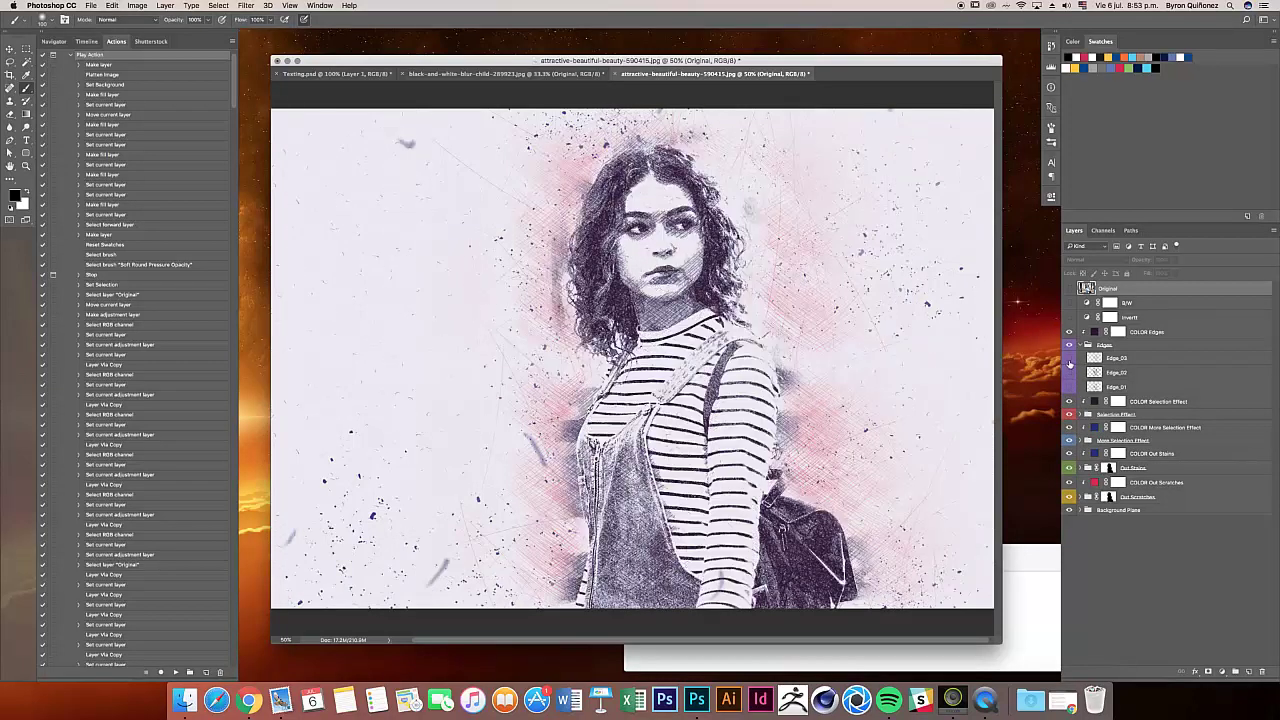
pyautogui.click(1069, 362)
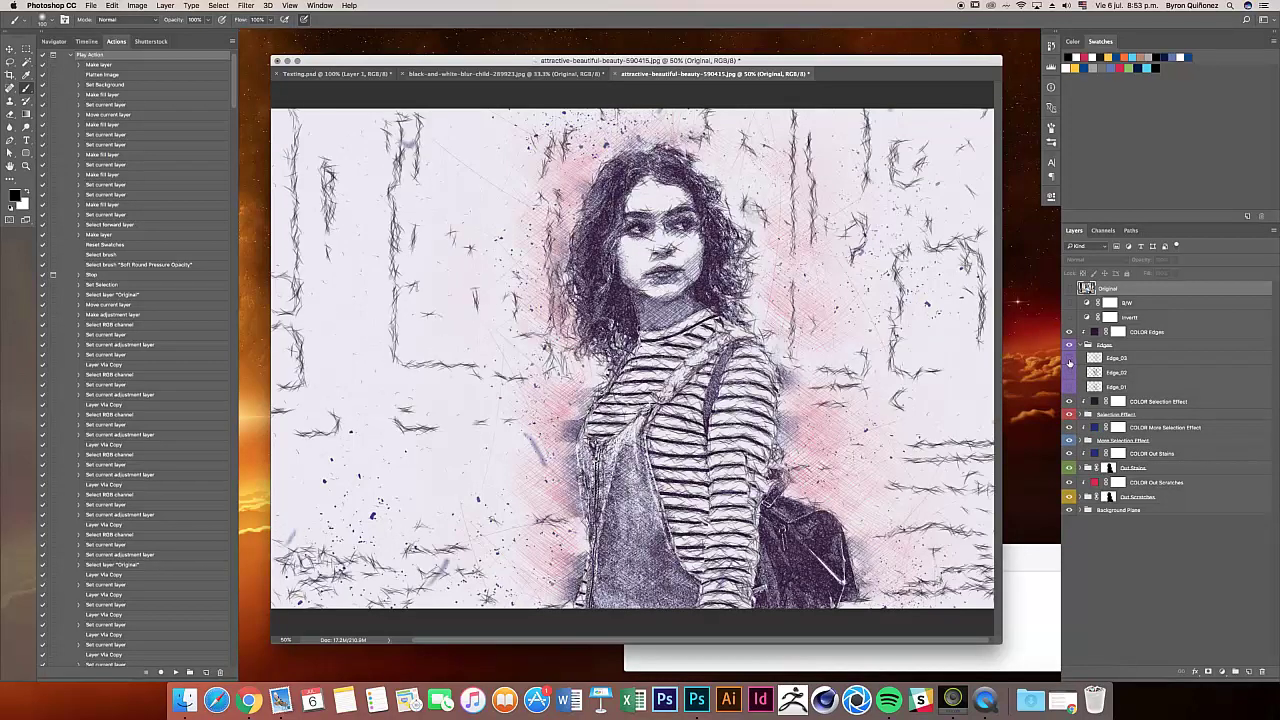
pyautogui.click(1069, 362)
pyautogui.click(1083, 350)
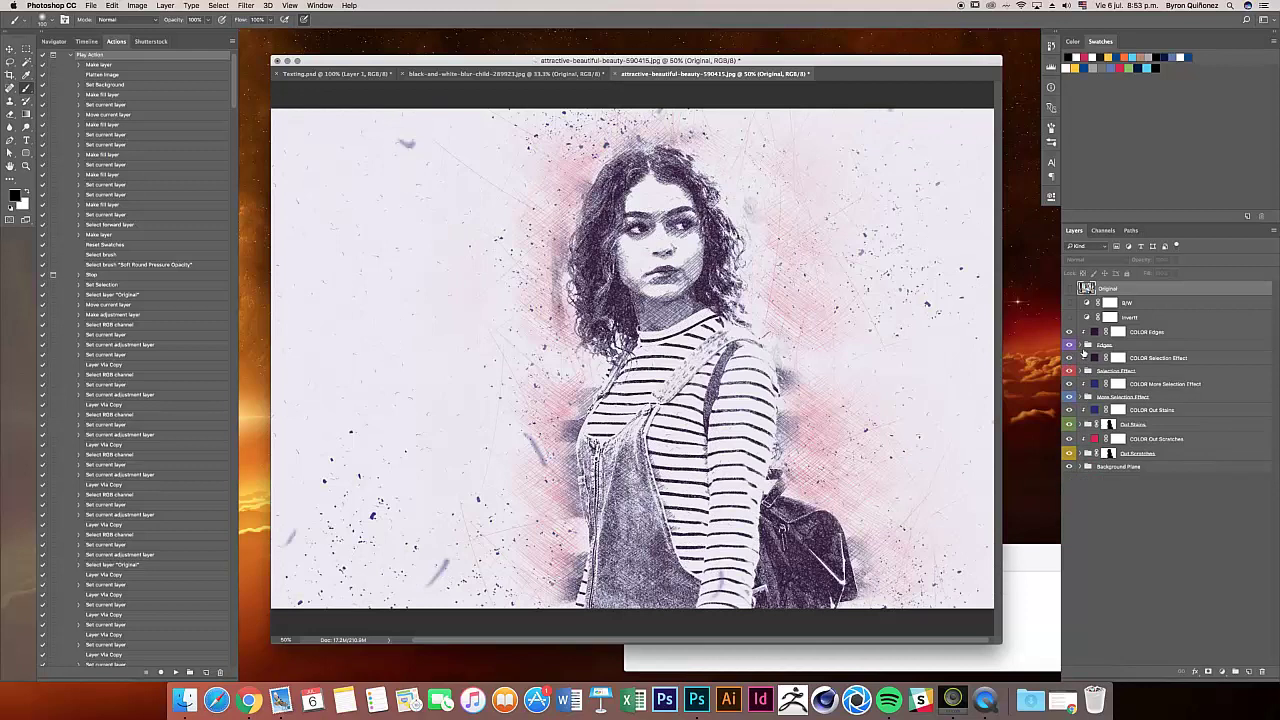
# Step: Toggle the pink Out Scratches colouring off and on and inspect its group
pyautogui.click(1069, 454)
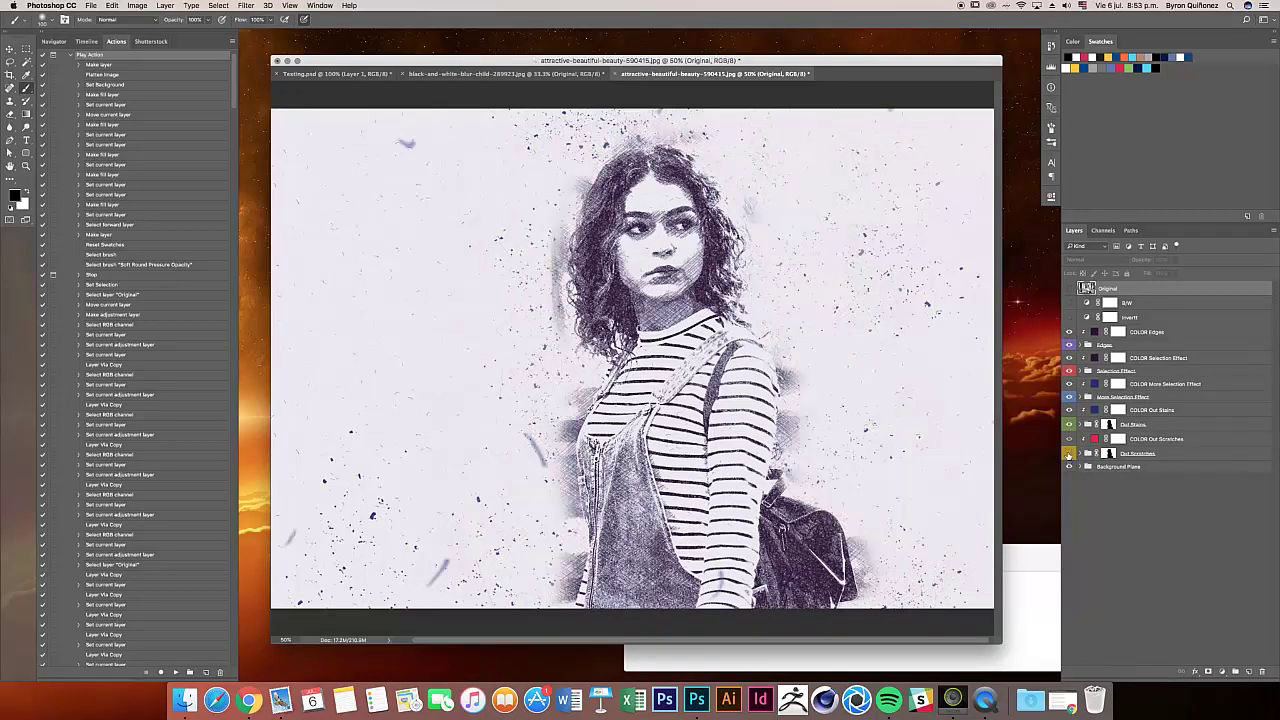
pyautogui.click(1069, 454)
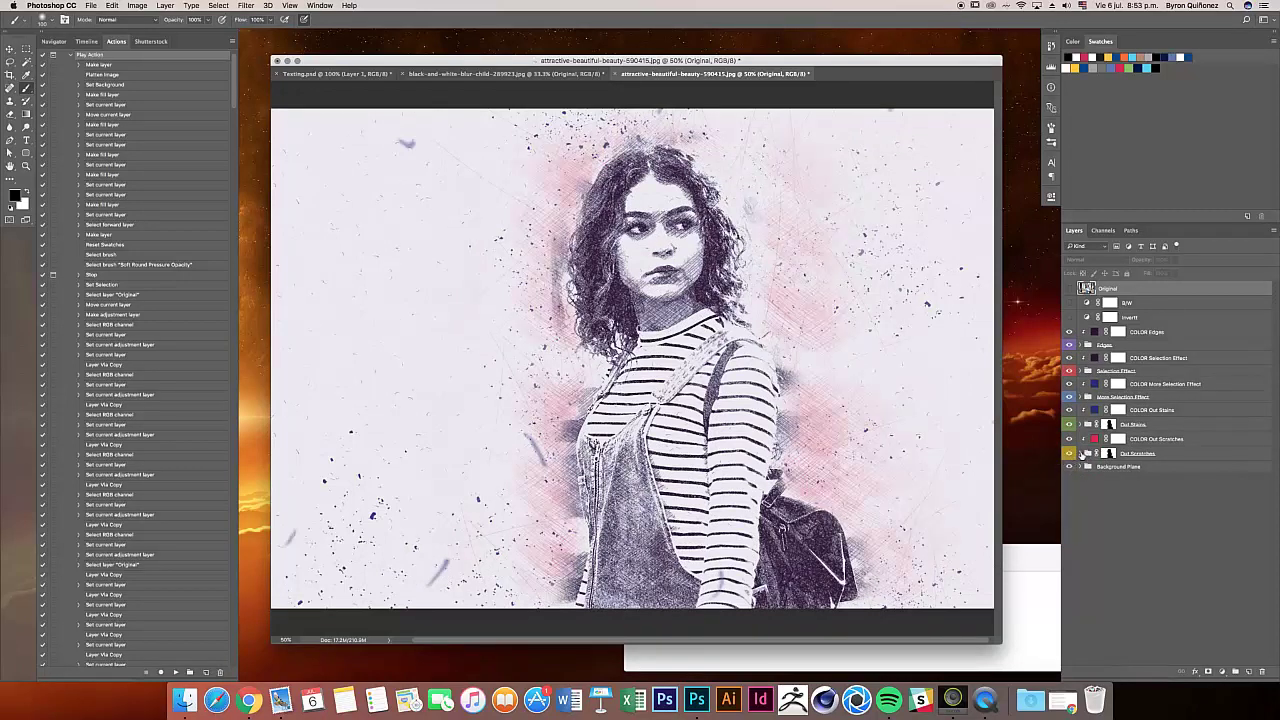
pyautogui.click(1082, 454)
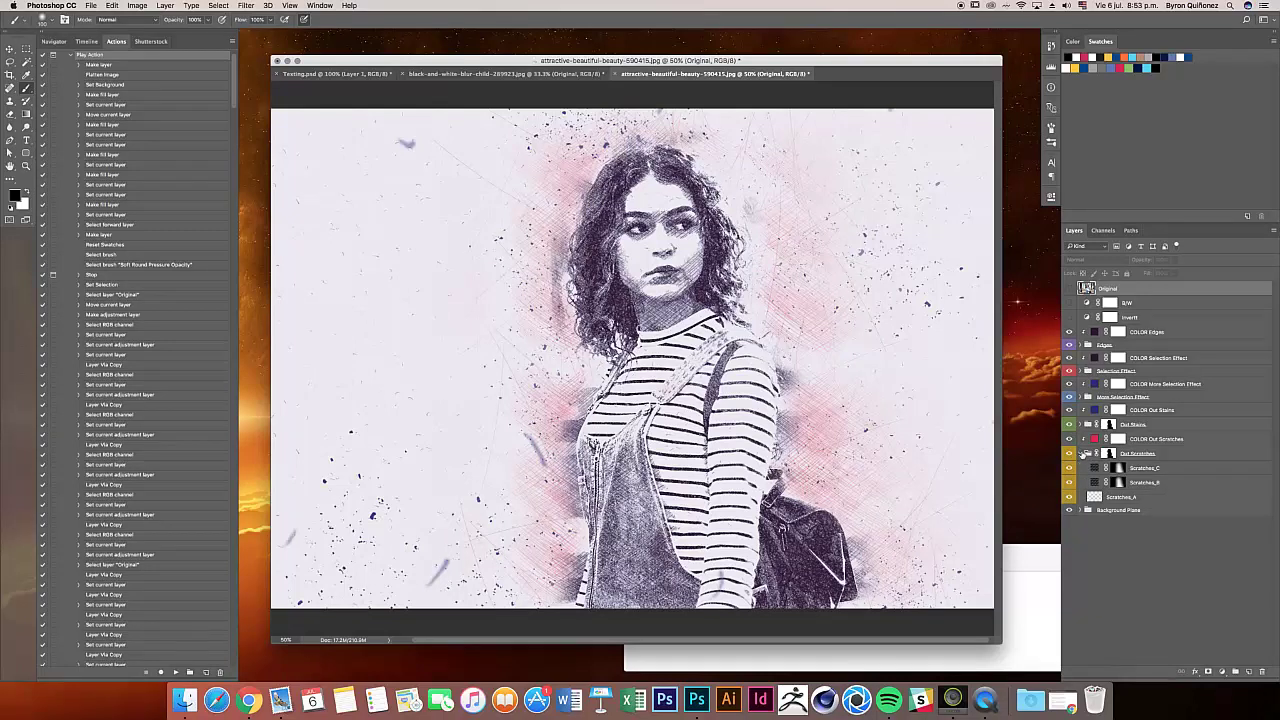
pyautogui.click(1083, 454)
# Step: Change the COLOR Out Scratches fill from pink to blue-violet
pyautogui.doubleClick(1095, 439)
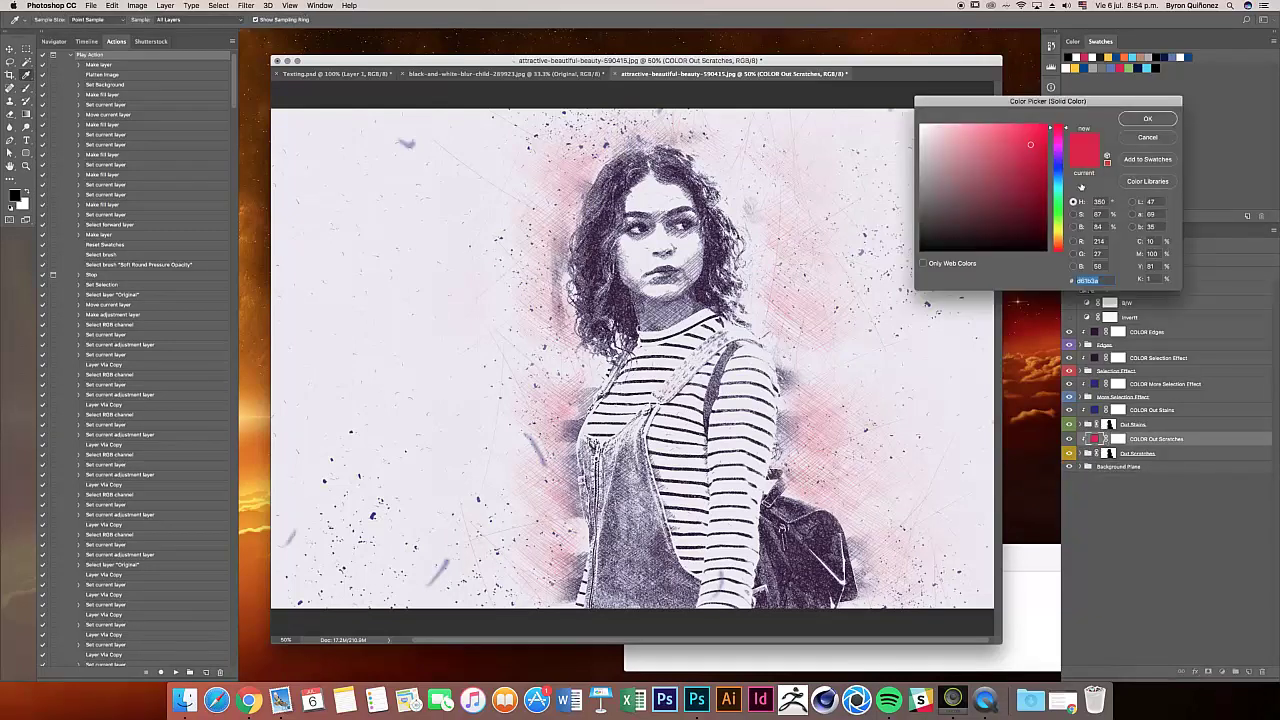
pyautogui.moveTo(1048, 174); pyautogui.dragTo(1048, 165)
pyautogui.moveTo(1020, 177); pyautogui.dragTo(1018, 180)
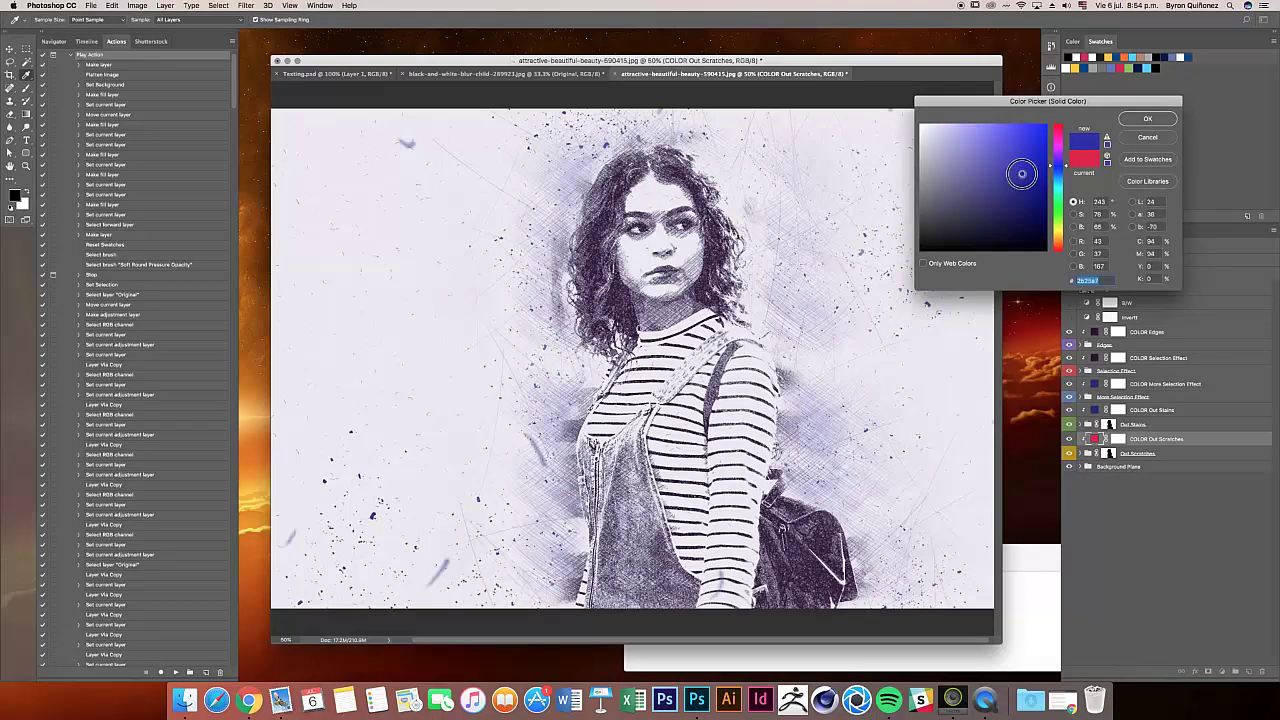
pyautogui.click(1022, 176)
pyautogui.click(1155, 120)
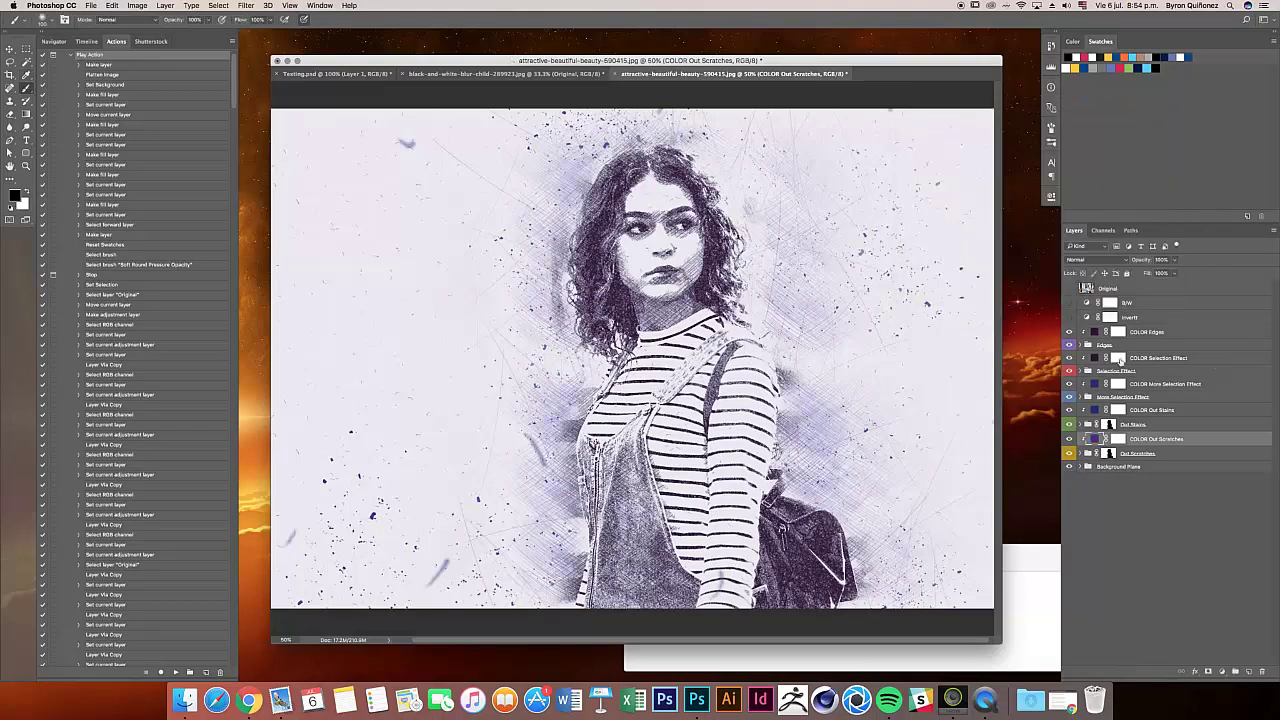
# Step: Pick a navy blue for the COLOR Selection Effect fill
pyautogui.doubleClick(1095, 357)
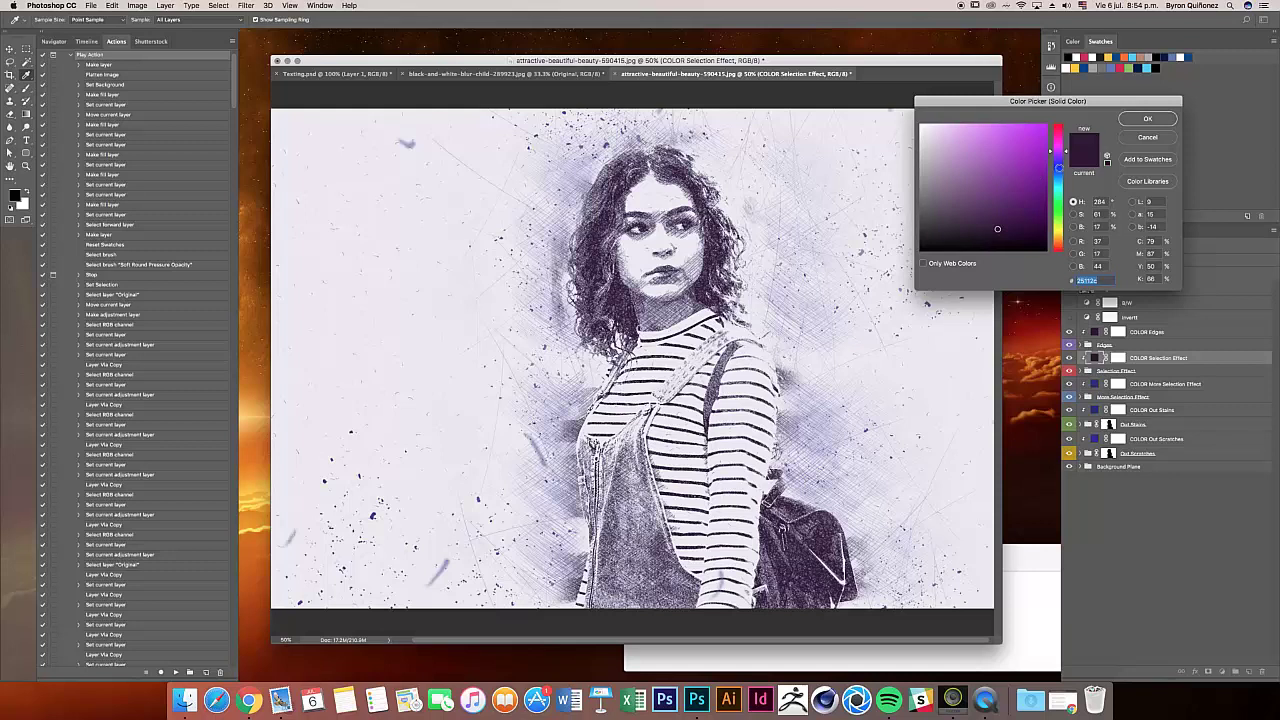
pyautogui.click(1058, 168)
pyautogui.click(1007, 212)
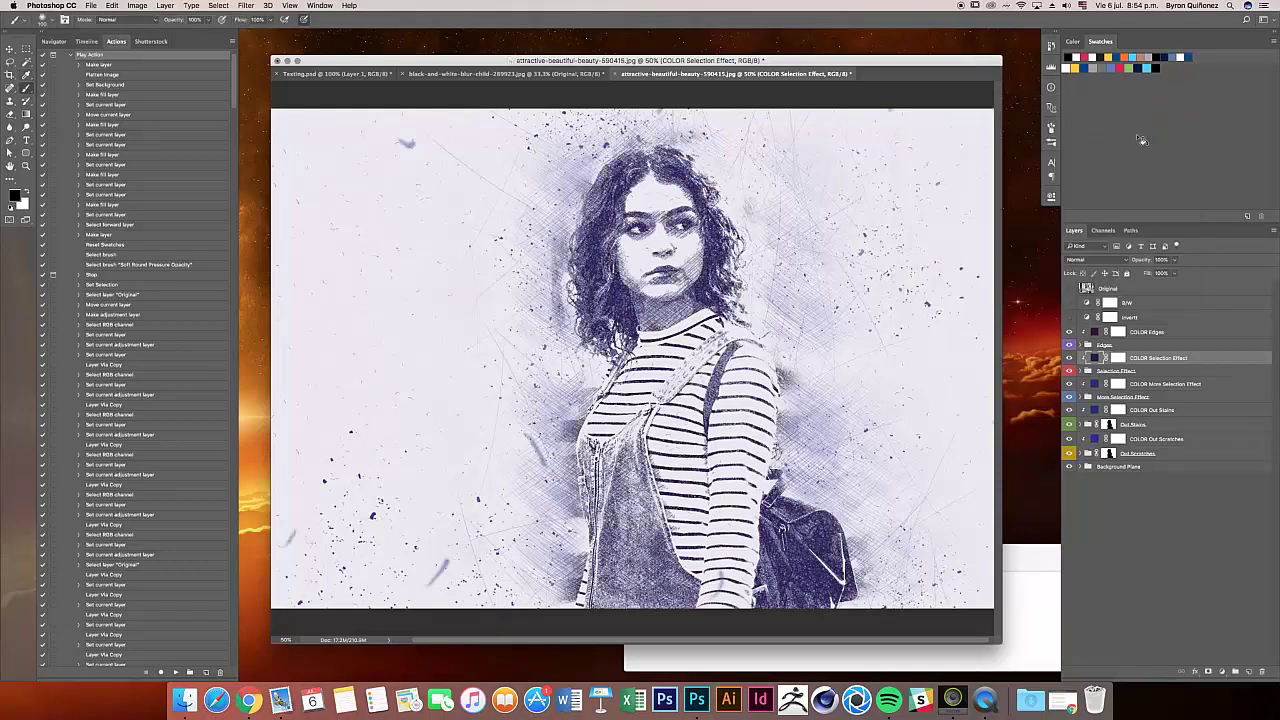
# Step: Apply the Selection Effect colour, then hide the Out Stains spot and stain layers
pyautogui.click(1141, 124)
pyautogui.click(1070, 425)
pyautogui.click(1081, 425)
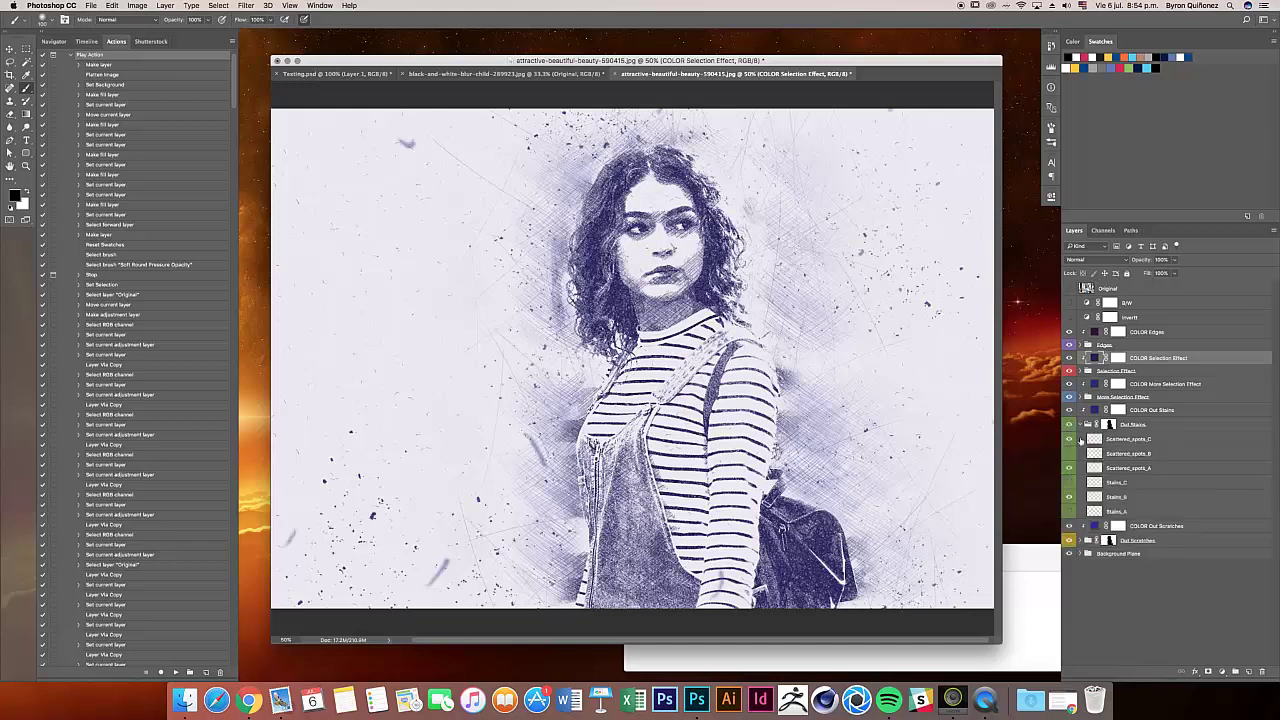
pyautogui.click(1070, 467)
pyautogui.click(1070, 455)
pyautogui.click(1070, 497)
pyautogui.click(1070, 511)
# Step: Restore Stains_C and Scattered_spots_A, then hide the whole Out Stains group
pyautogui.click(1069, 482)
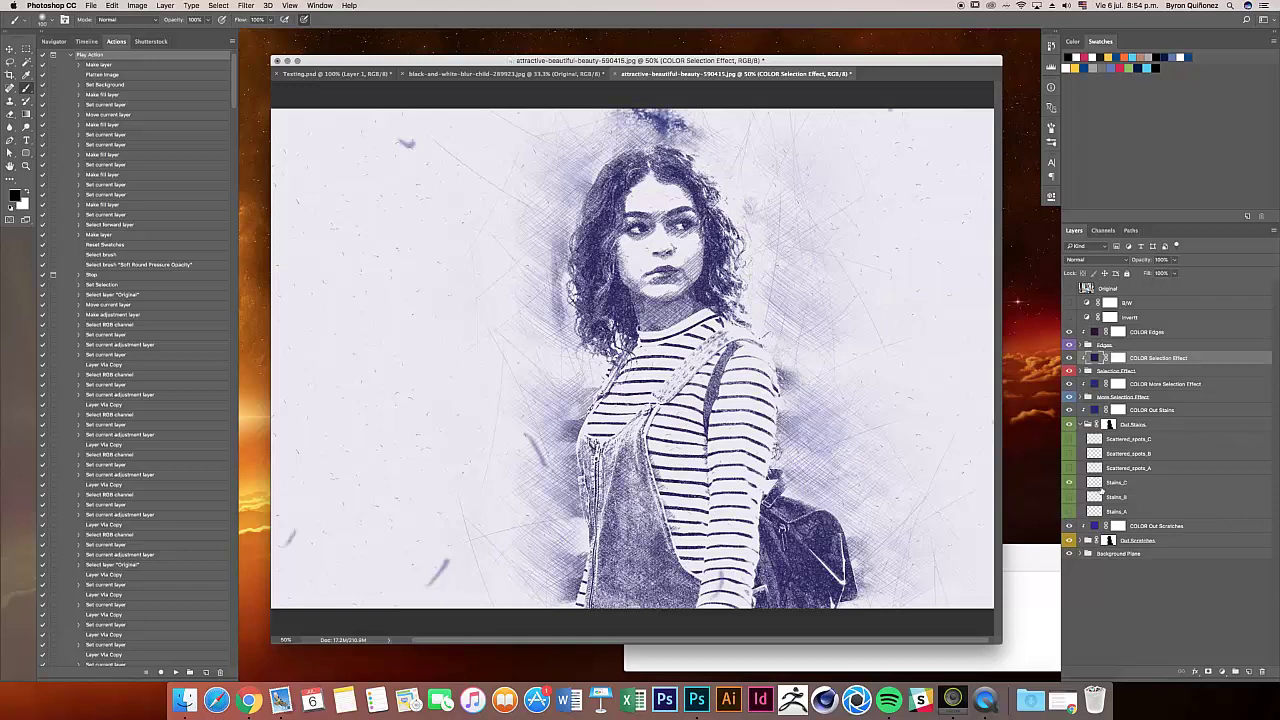
pyautogui.click(1068, 483)
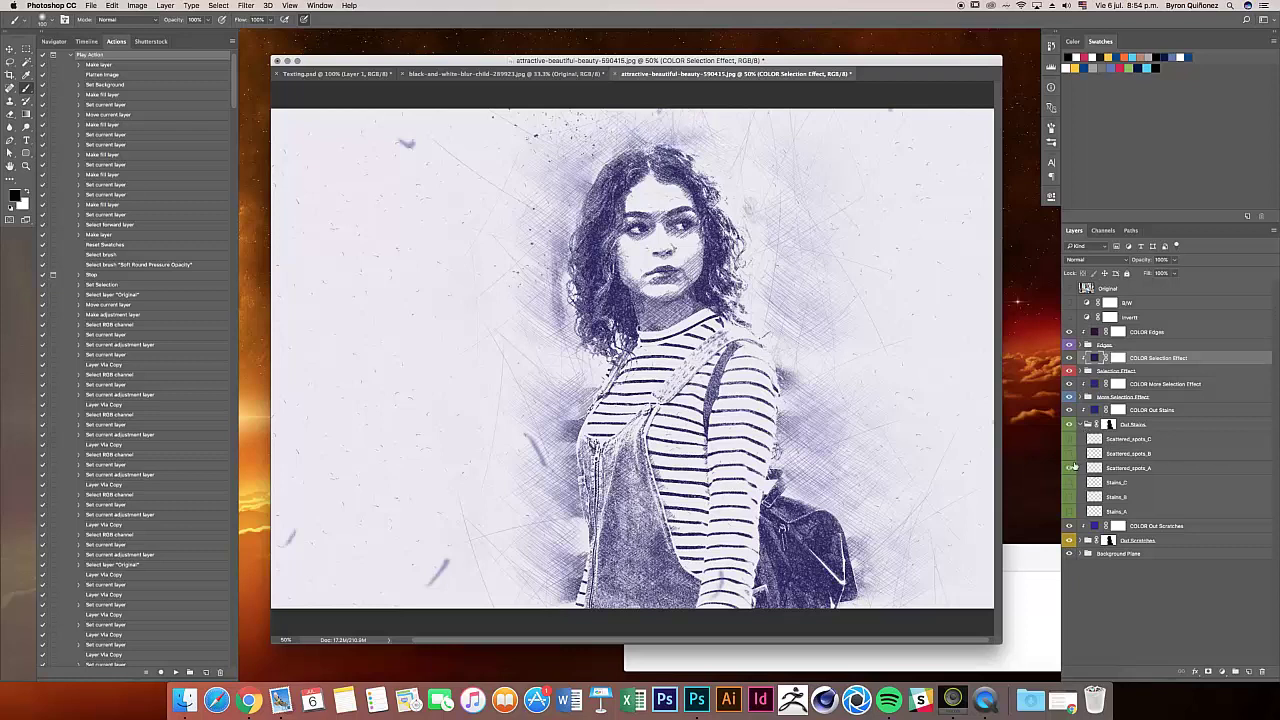
pyautogui.click(1069, 468)
pyautogui.click(1081, 424)
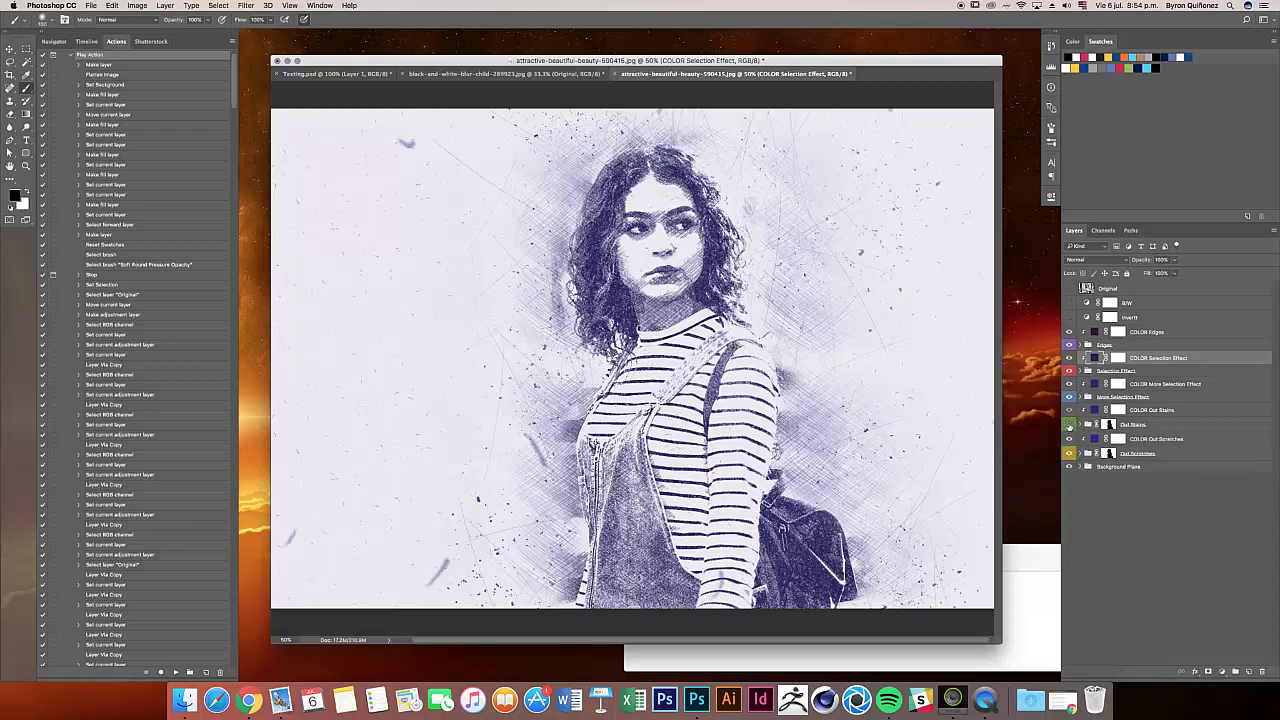
pyautogui.click(1069, 425)
# Step: Hide the Pattern_BG_C texture in Background Plane and expand the Selection Effect group
pyautogui.click(1080, 467)
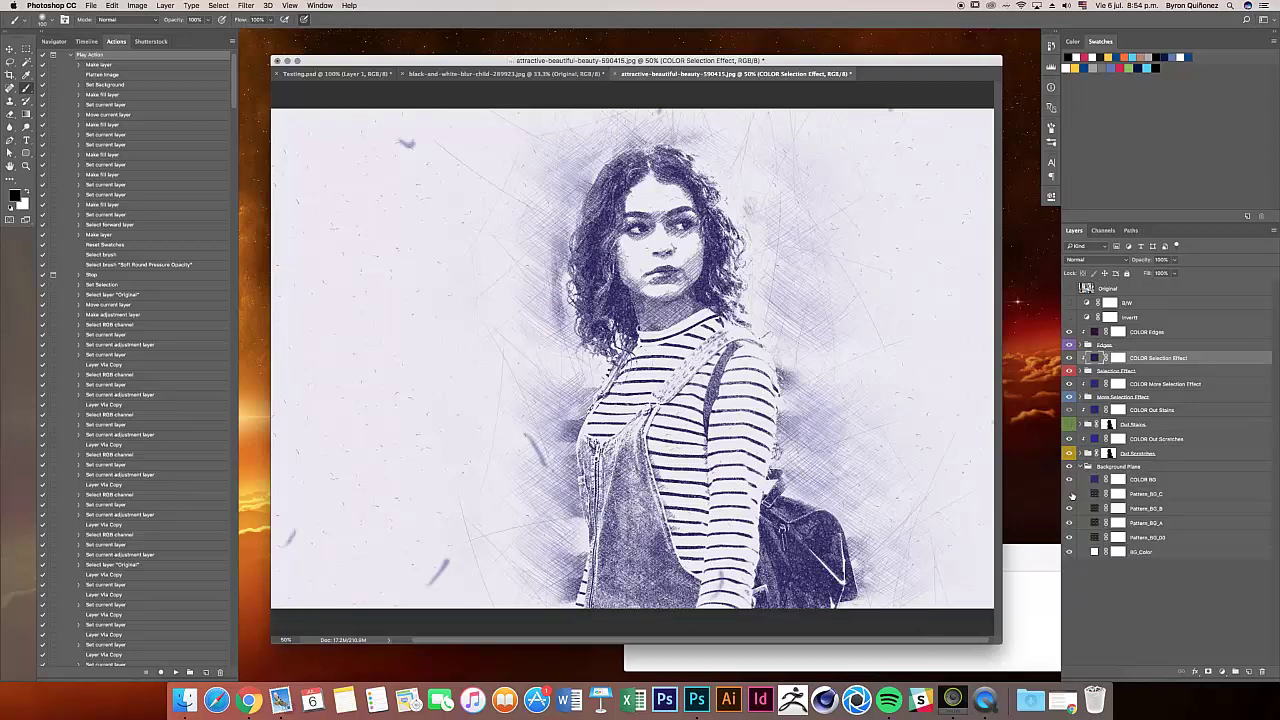
pyautogui.click(1069, 494)
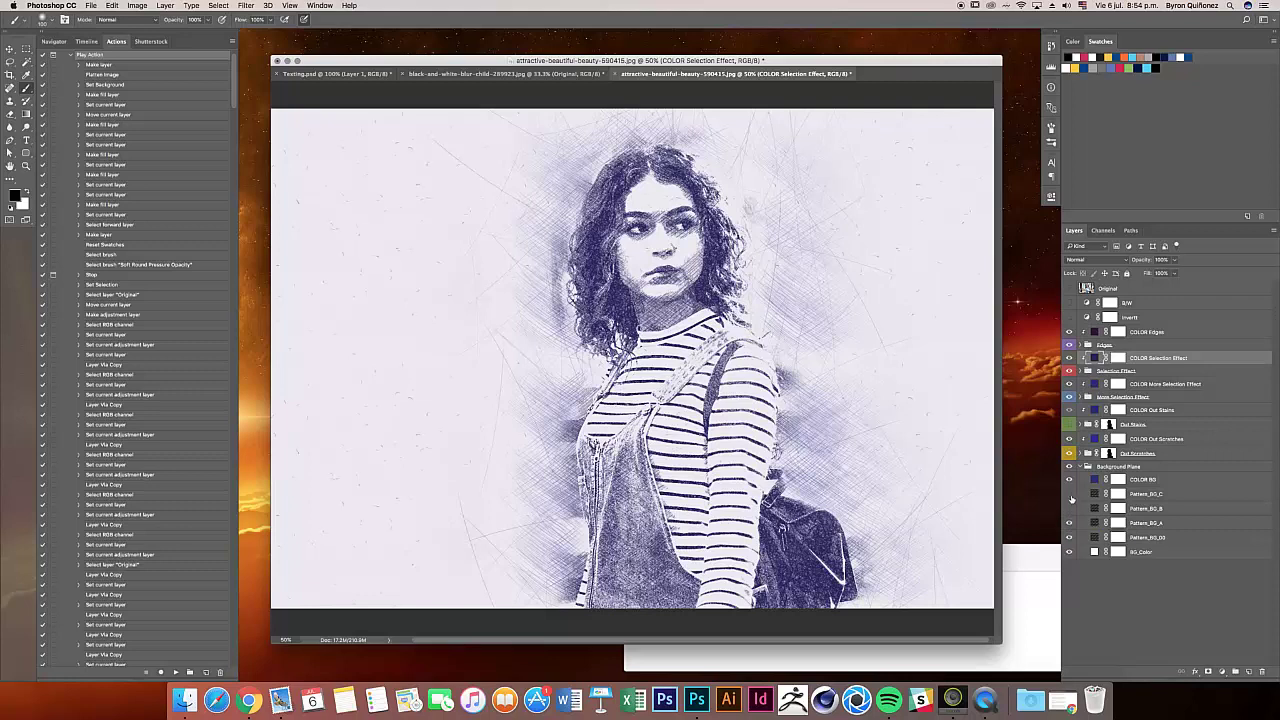
pyautogui.click(1088, 467)
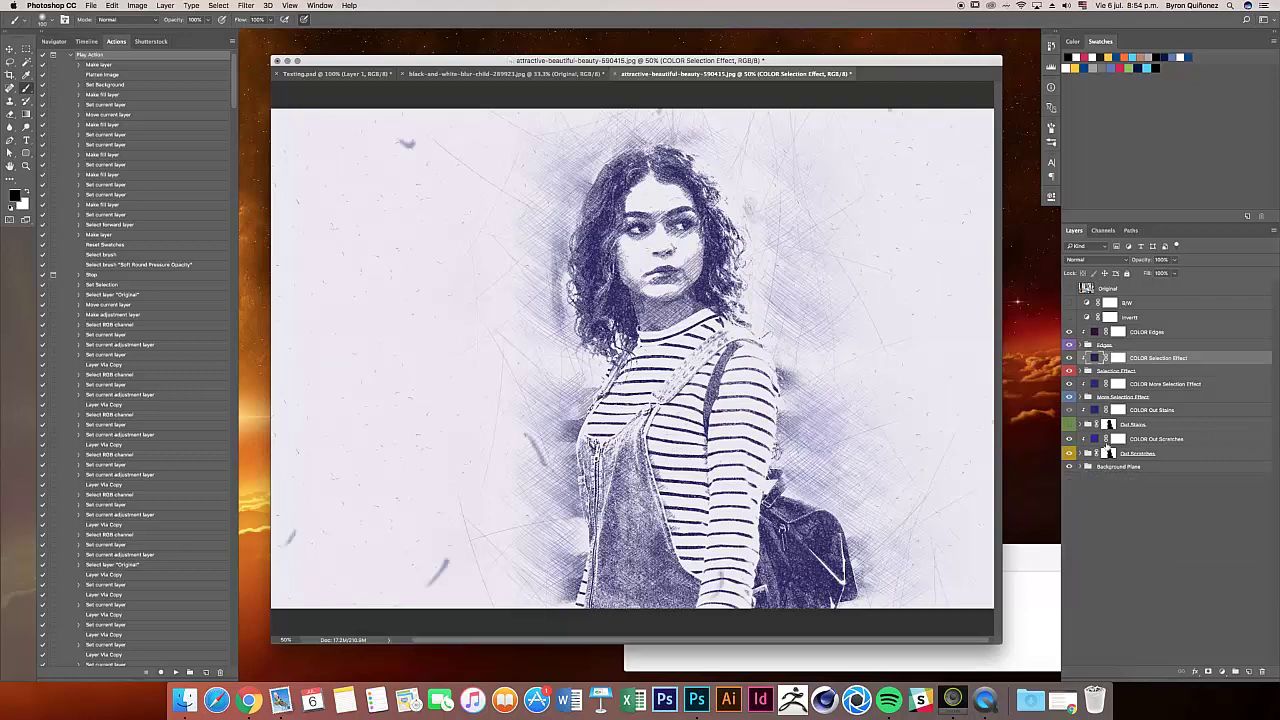
pyautogui.click(1083, 371)
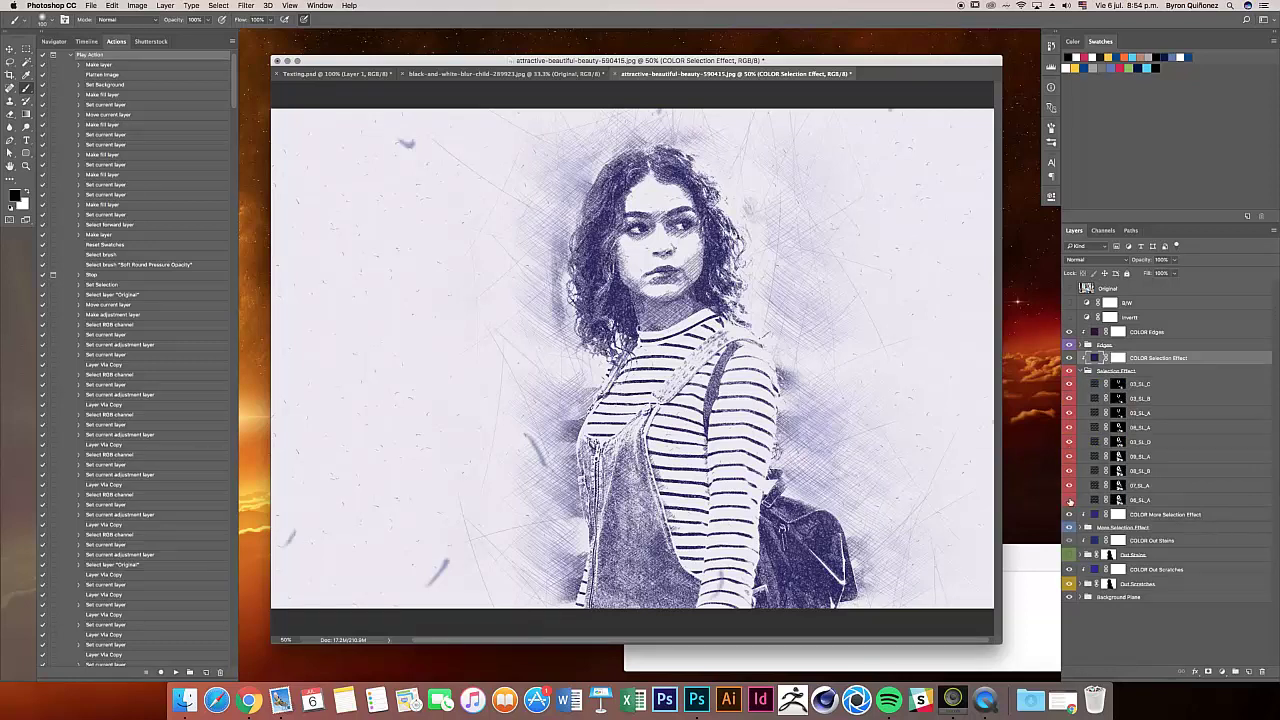
# Step: Hide the 06_SL_A, 07_SL_A and 08_SL_B sketch layers, then collapse Selection Effect and expand the Edges group
pyautogui.click(1070, 499)
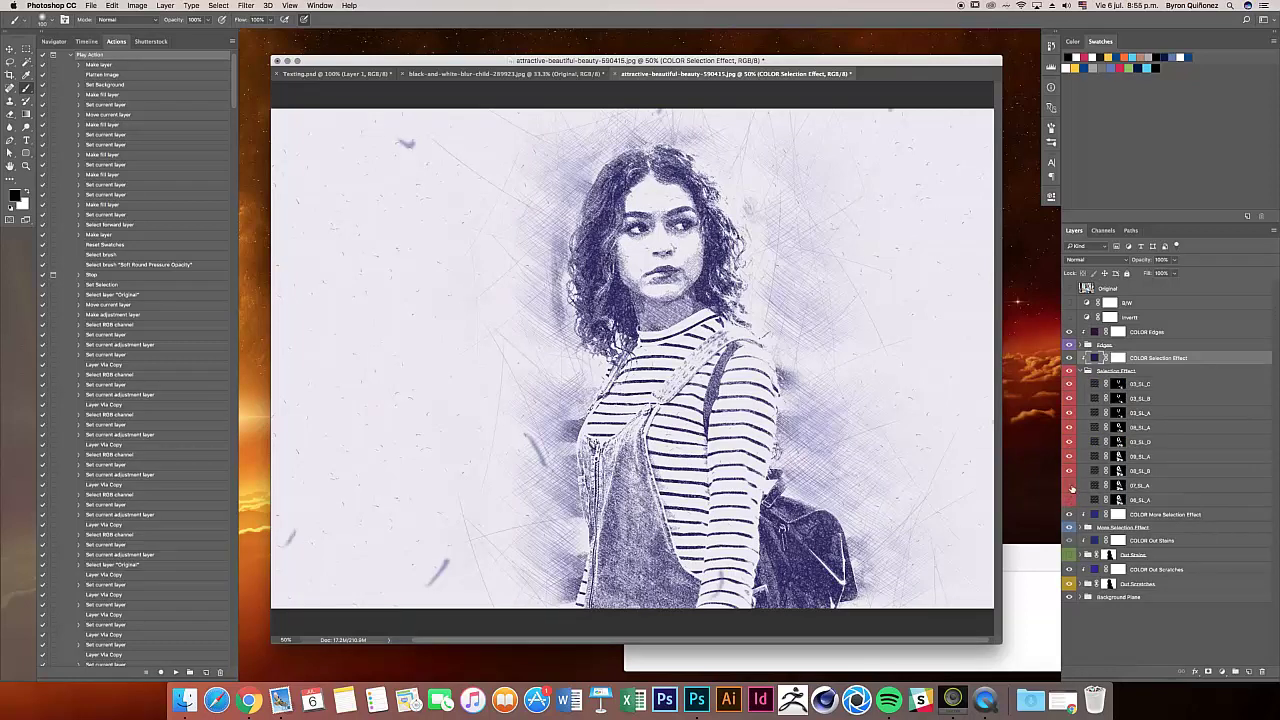
pyautogui.click(1070, 472)
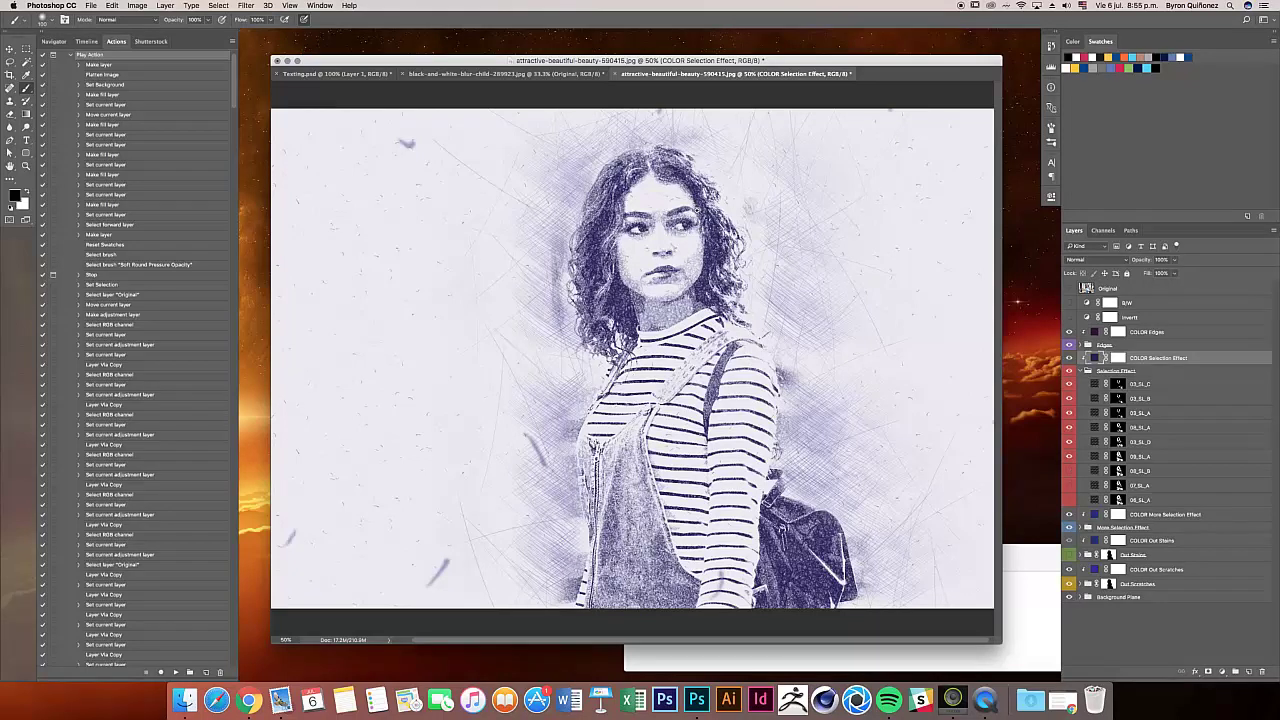
pyautogui.scroll(1, 698, 211)
pyautogui.scroll(-3, 709, 285)
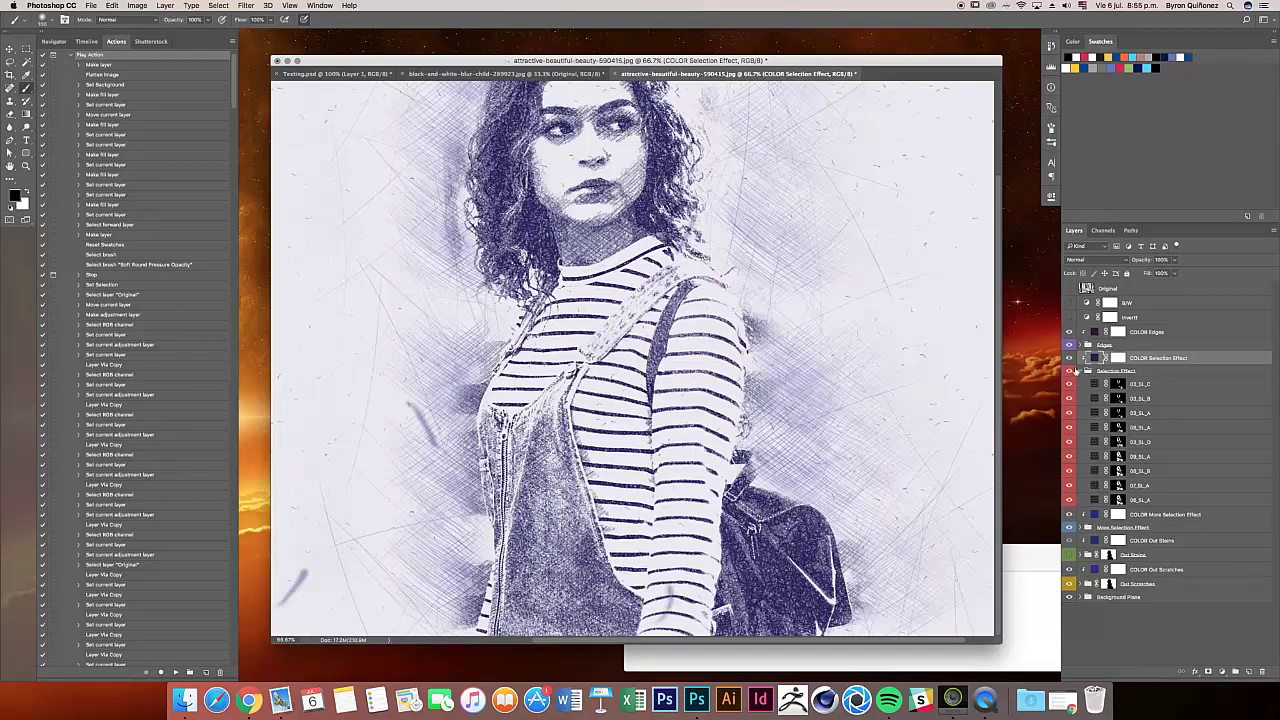
pyautogui.click(1081, 371)
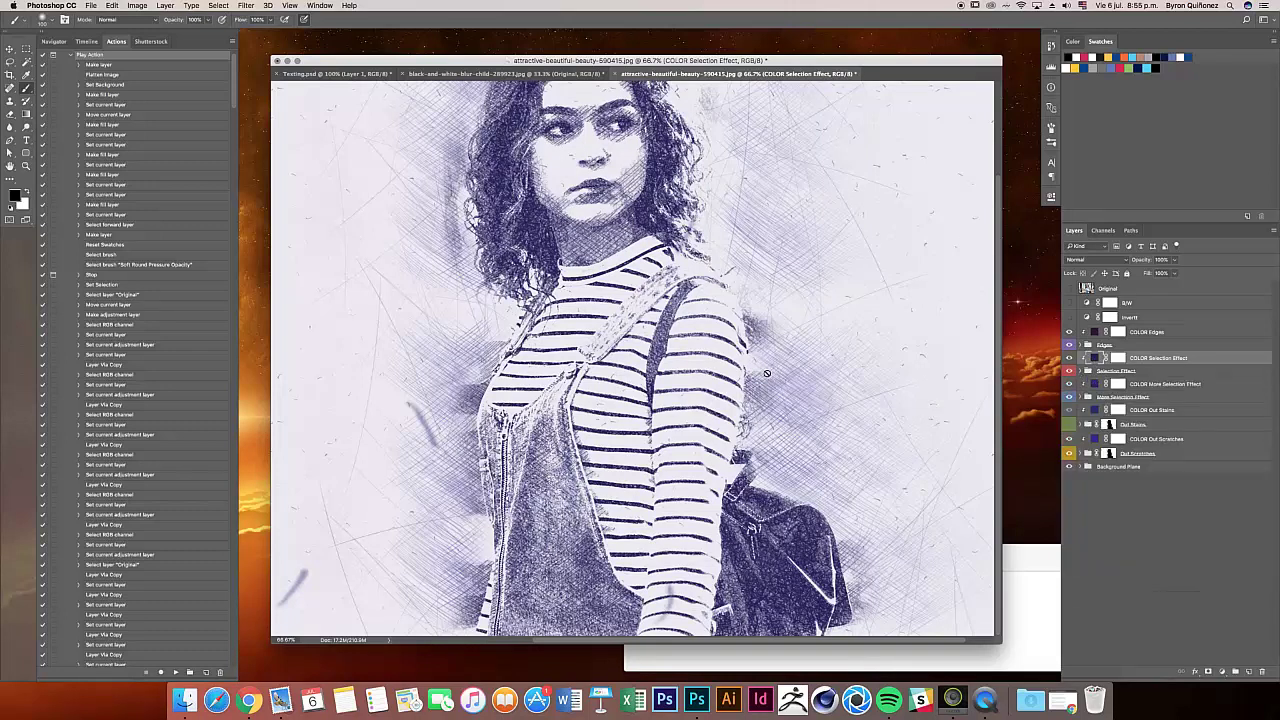
pyautogui.click(1081, 344)
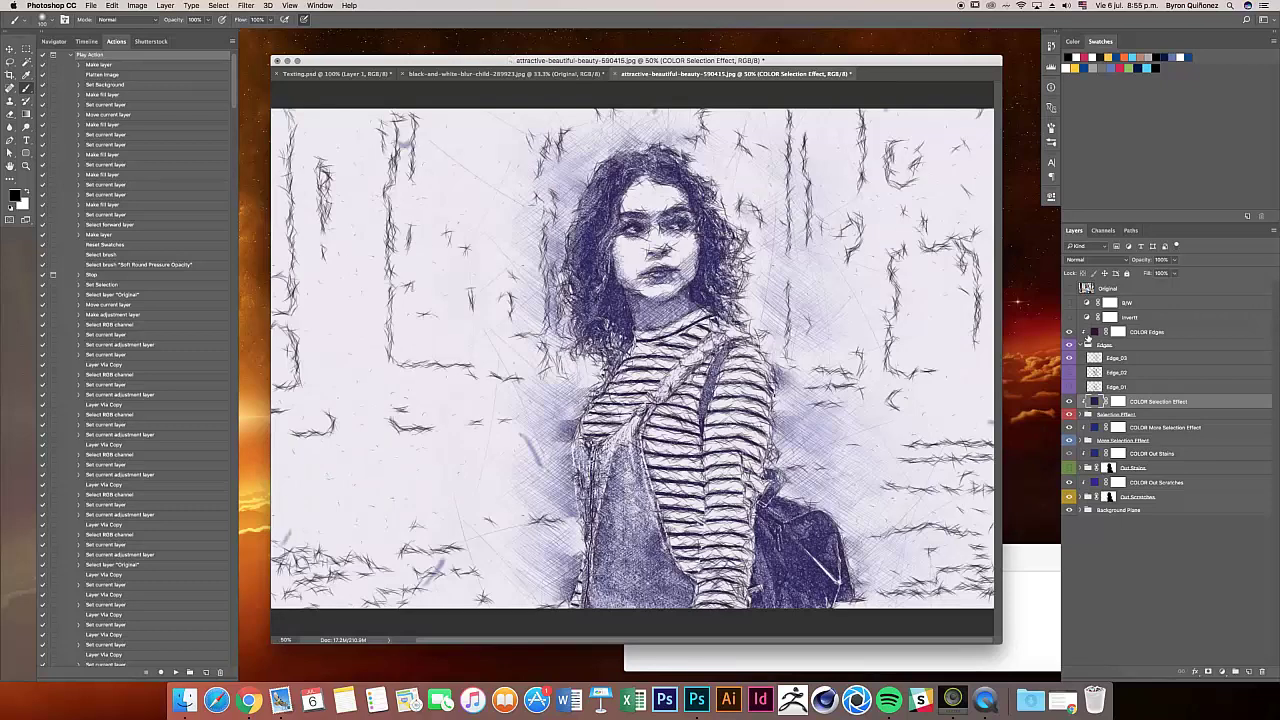
# Step: Change the COLOR Edges fill from purple to a blue of hue 225
pyautogui.doubleClick(1094, 332)
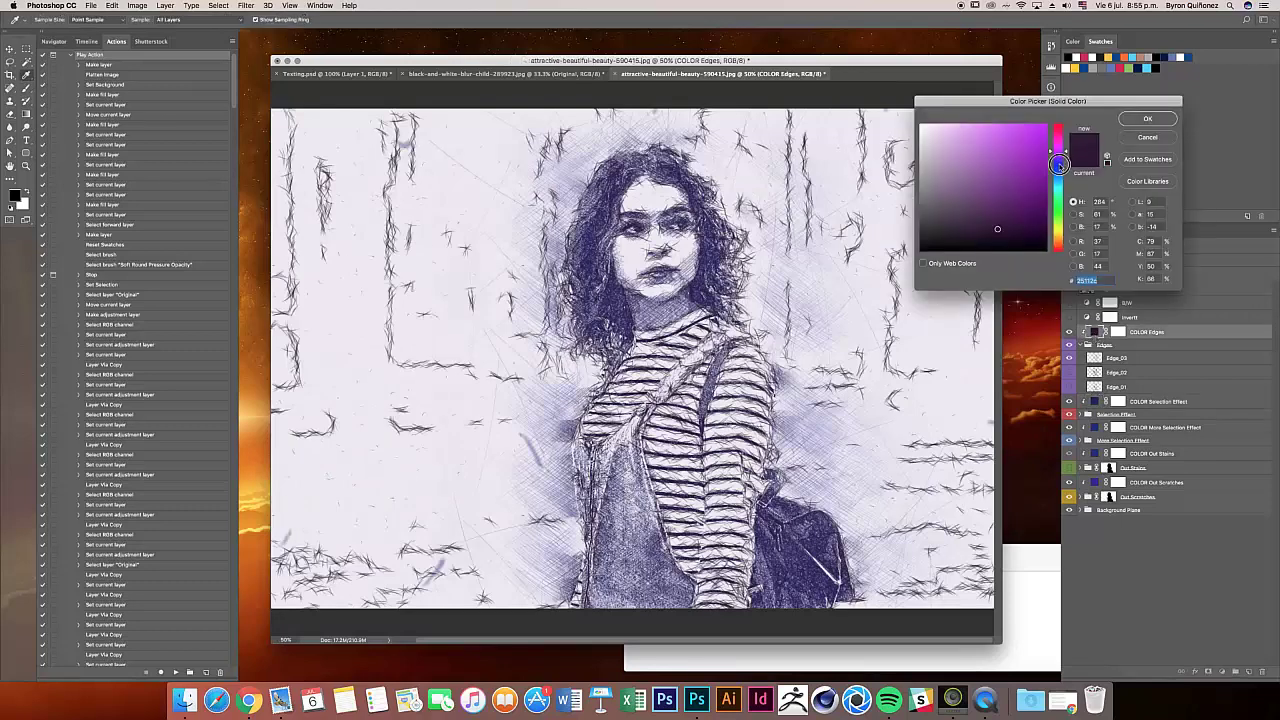
pyautogui.moveTo(1059, 161)
pyautogui.mouseDown()
pyautogui.moveTo(1024, 191)
pyautogui.moveTo(1033, 196)
pyautogui.mouseUp()
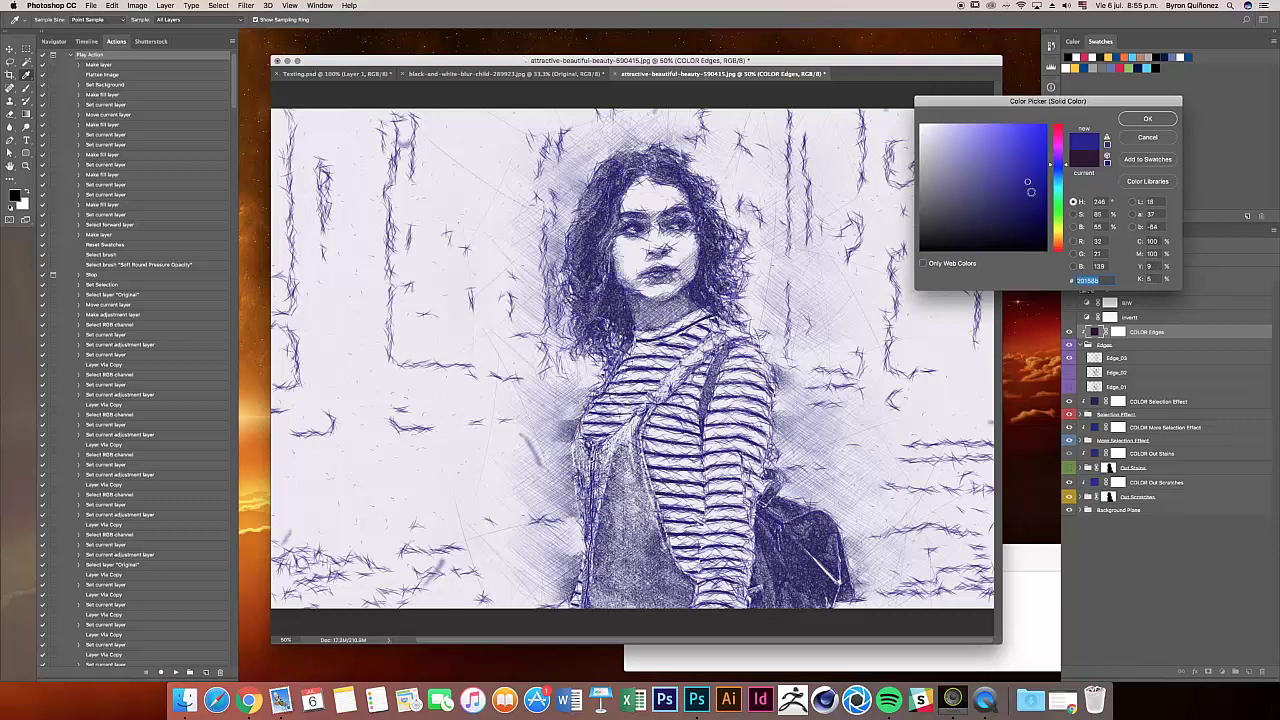
pyautogui.click(1052, 173)
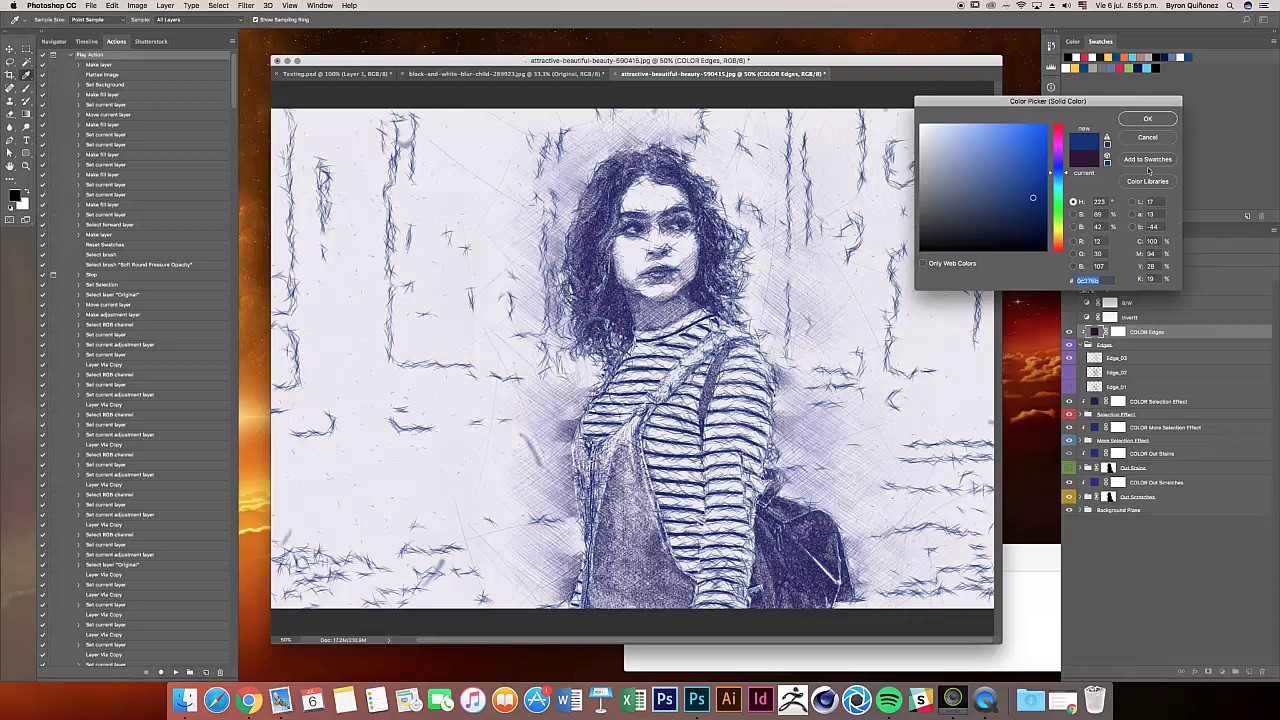
pyautogui.click(1147, 119)
# Step: Set the COLOR Selection Effect fill to a darker blue around hue 240
pyautogui.doubleClick(1096, 402)
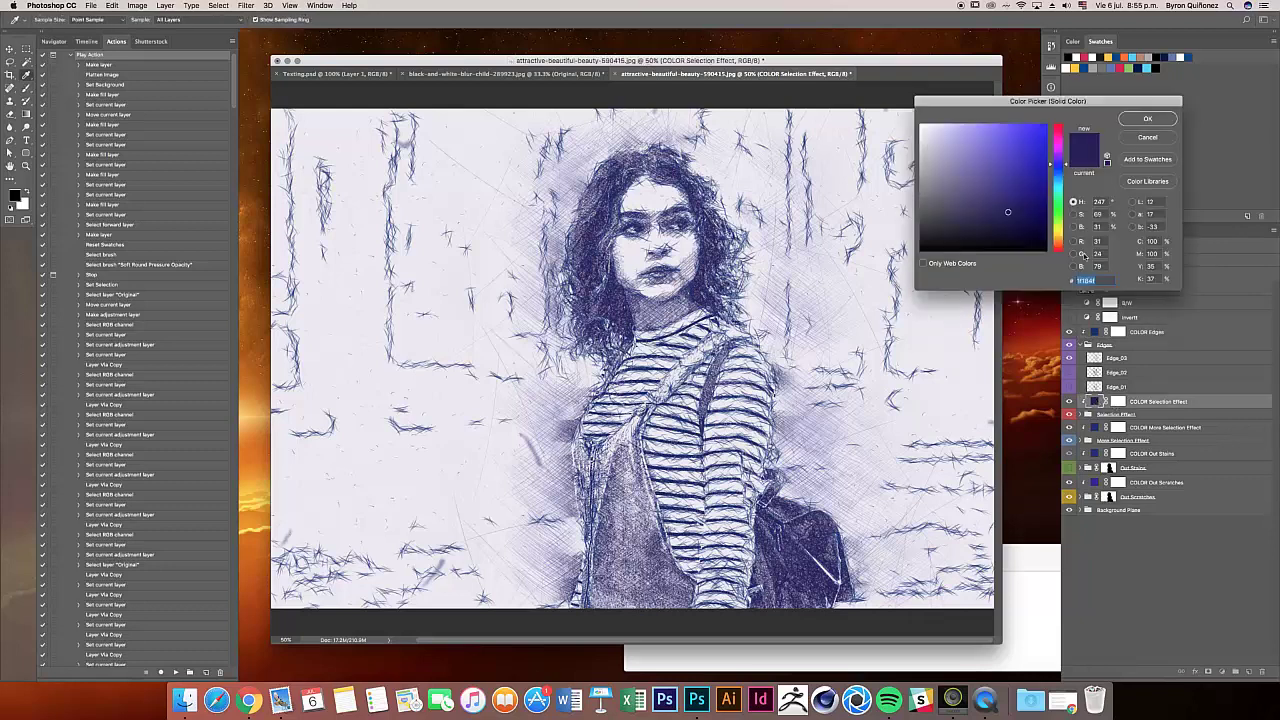
pyautogui.click(1023, 192)
pyautogui.click(1061, 169)
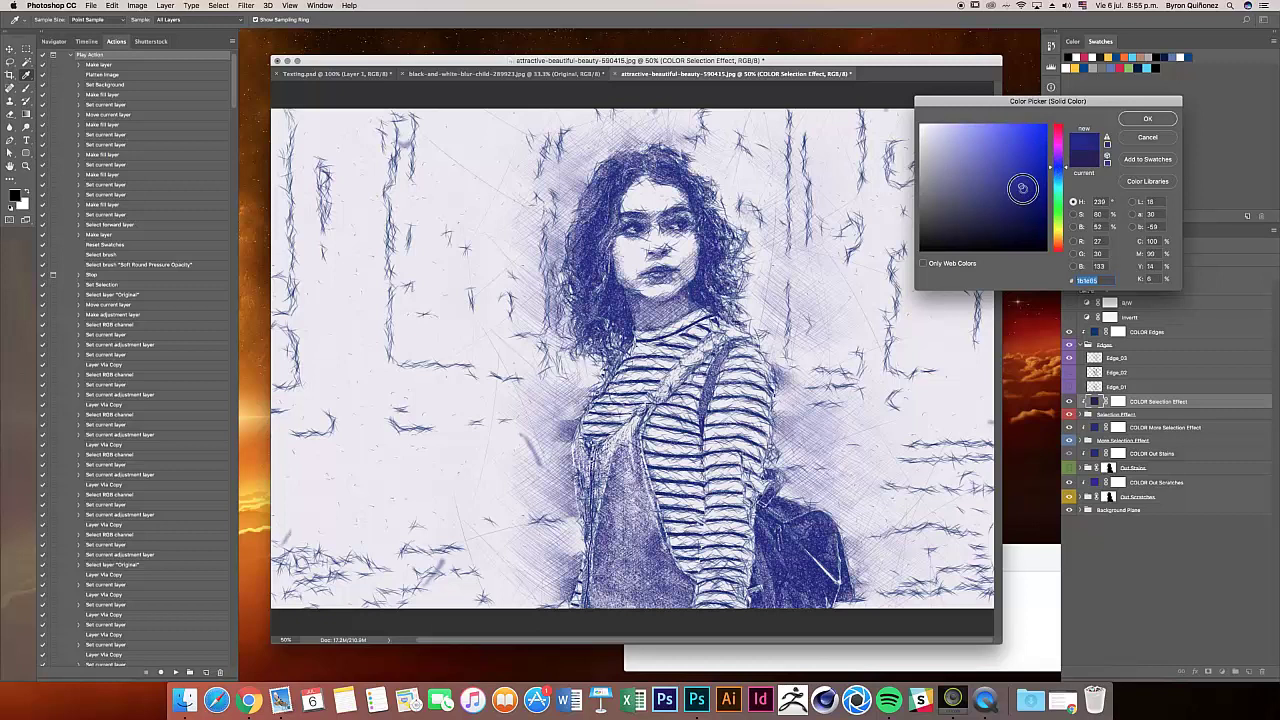
pyautogui.click(1012, 200)
pyautogui.click(1144, 120)
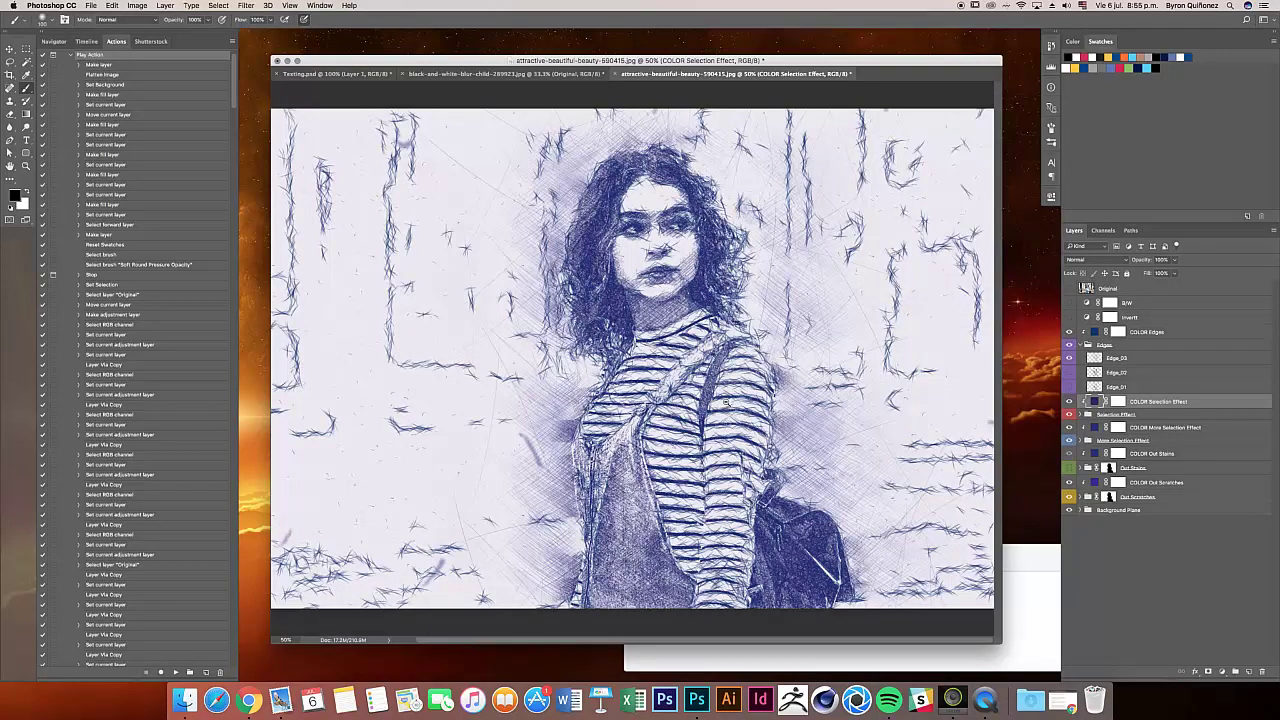
pyautogui.press('super+minus')
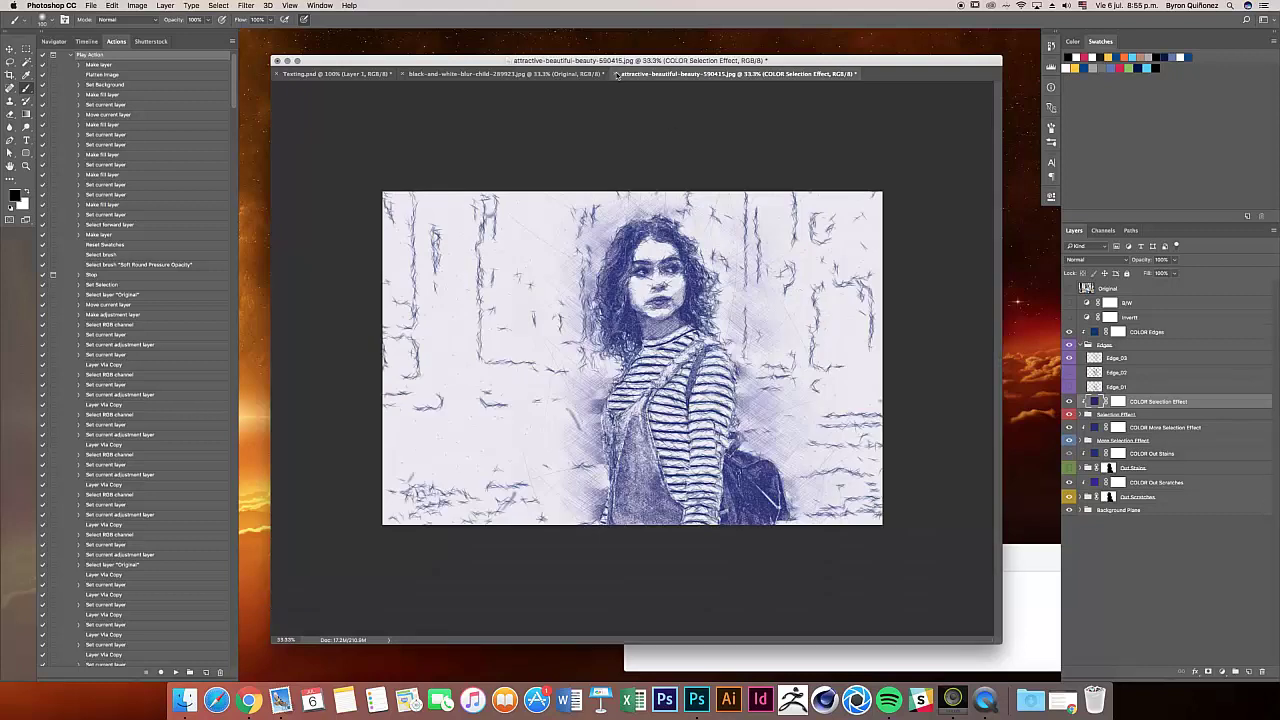
# Step: Close the beauty photo without saving and shrink the Testing.psd window
pyautogui.click(617, 74)
pyautogui.click(606, 222)
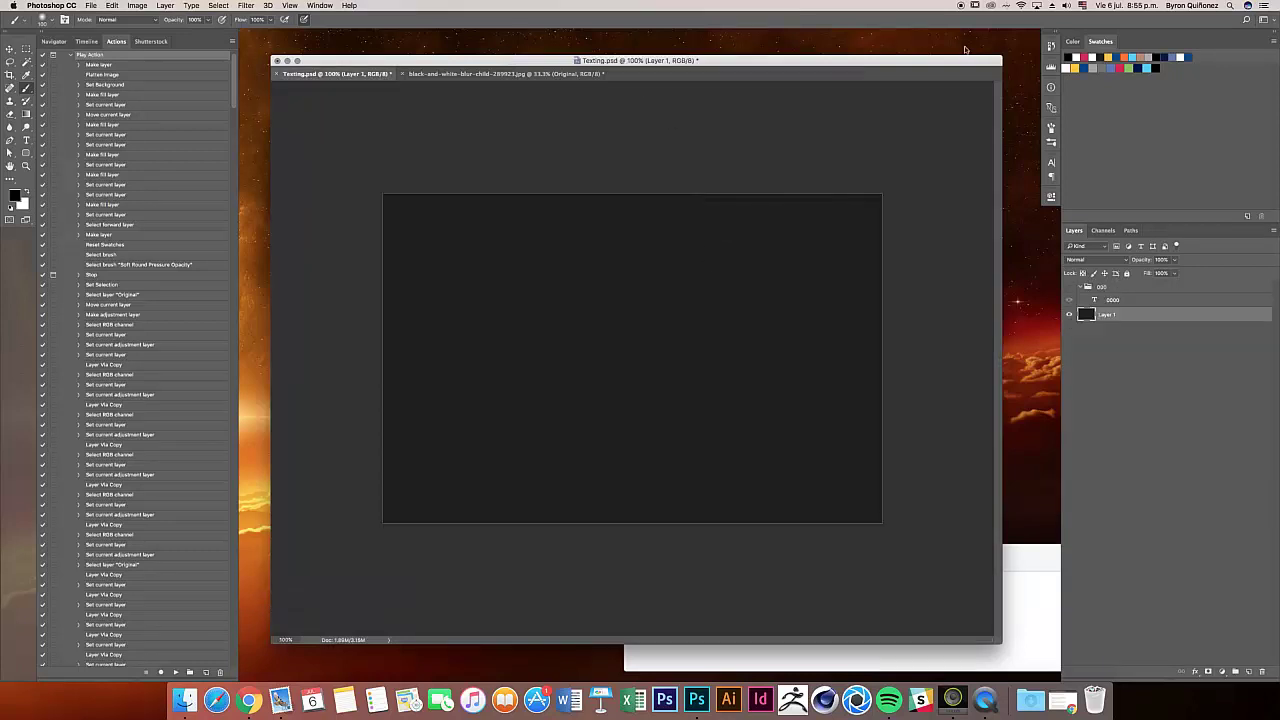
pyautogui.moveTo(997, 58); pyautogui.dragTo(910, 102)
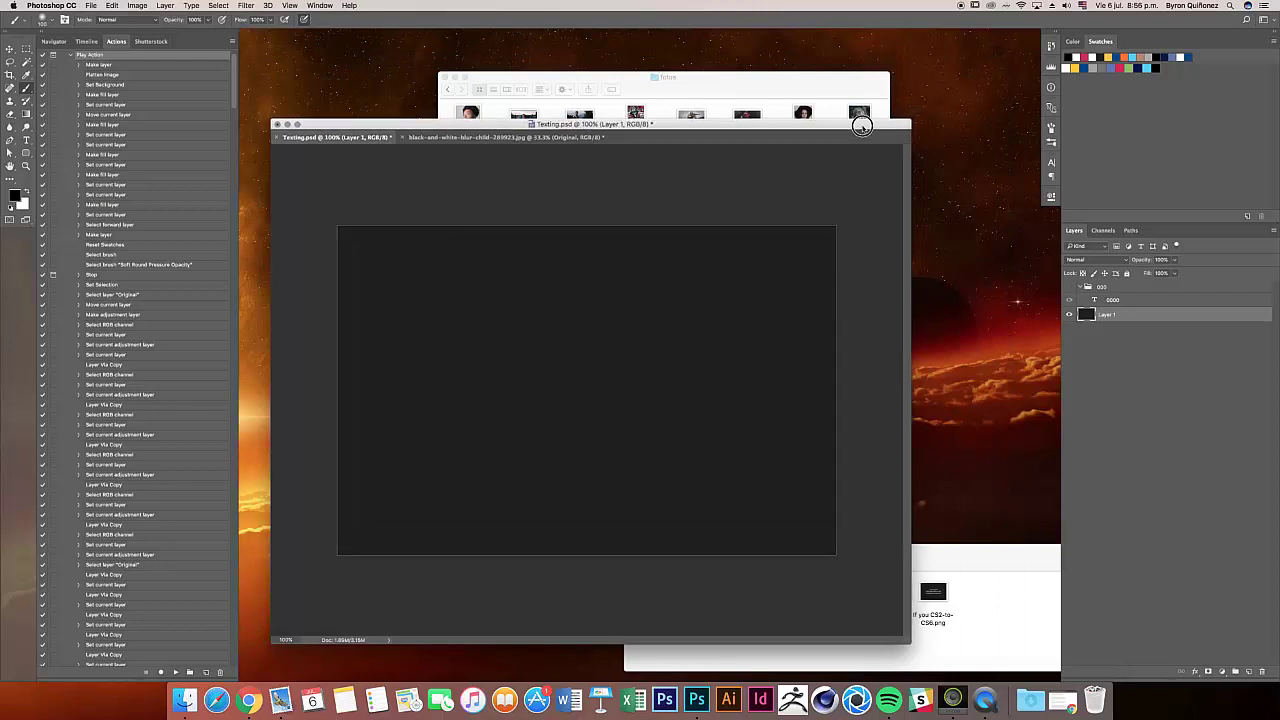
# Step: Select If you CS2-to-CS6.png in the Finder folder of tutorial images
pyautogui.click(455, 77)
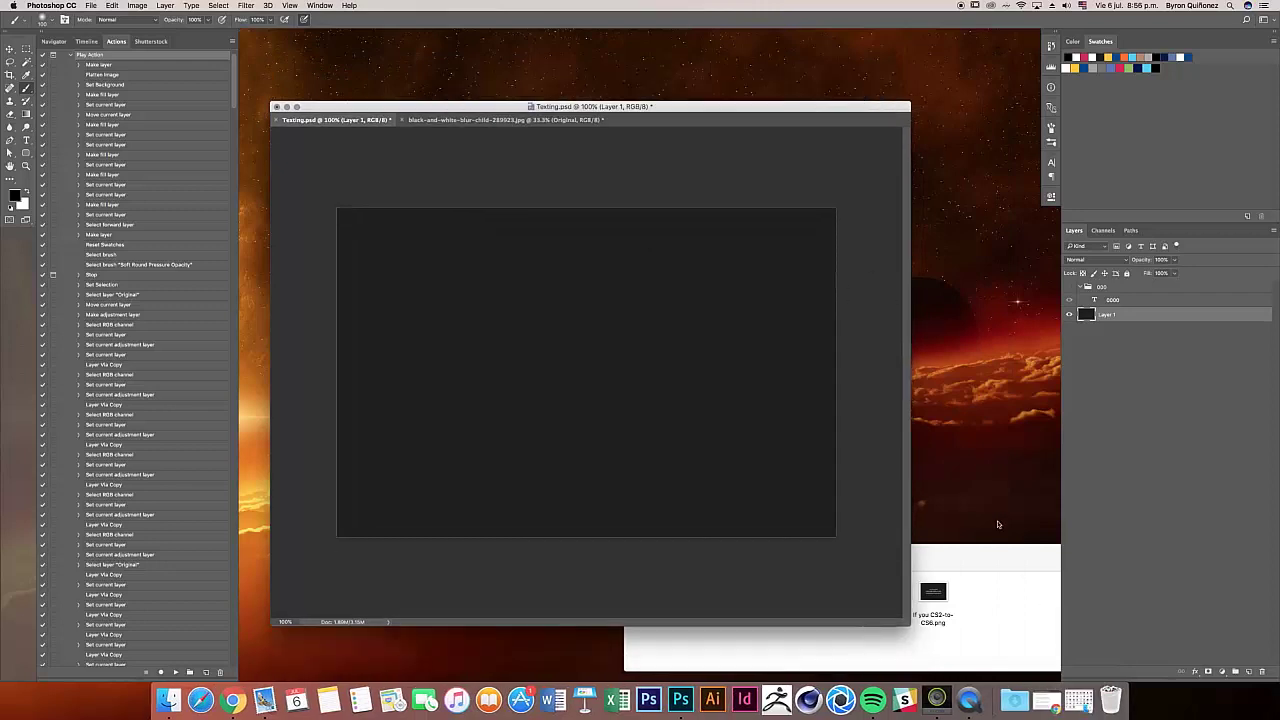
pyautogui.click(979, 645)
pyautogui.click(947, 597)
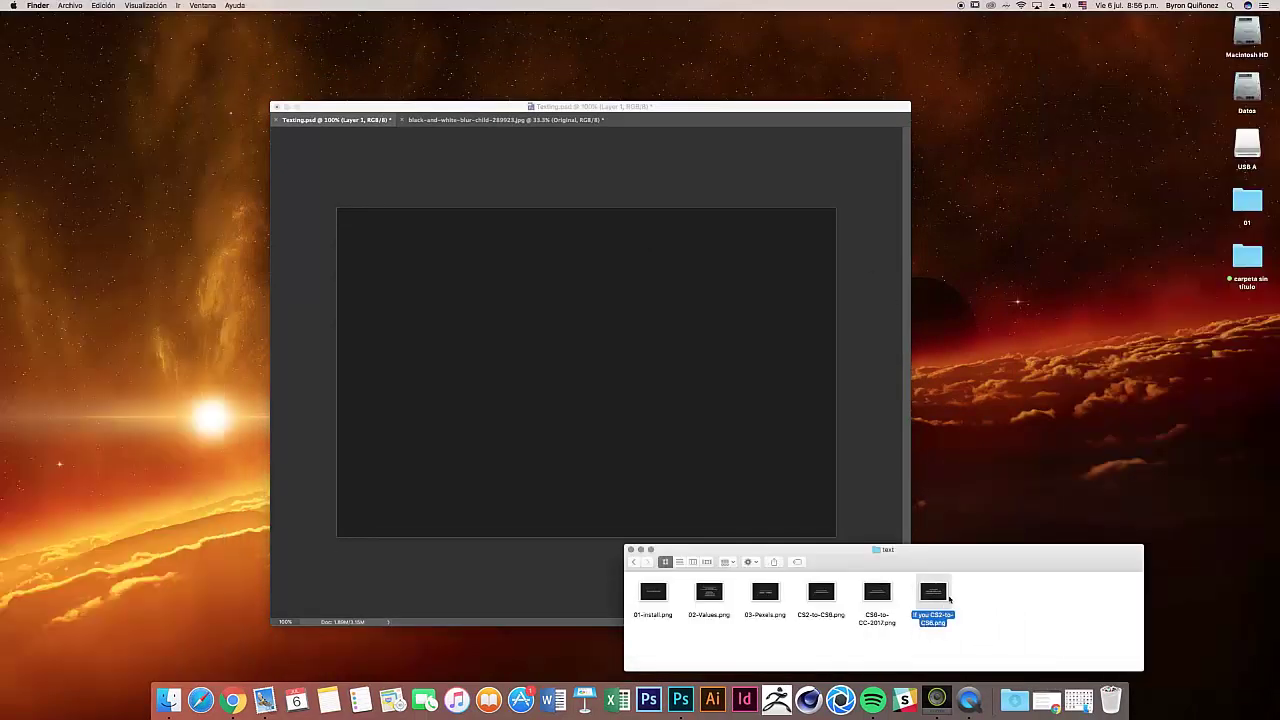
# Step: Preview If you CS2-to-CS6.png in Quick Look, close it, and return to Photoshop
pyautogui.press('space')
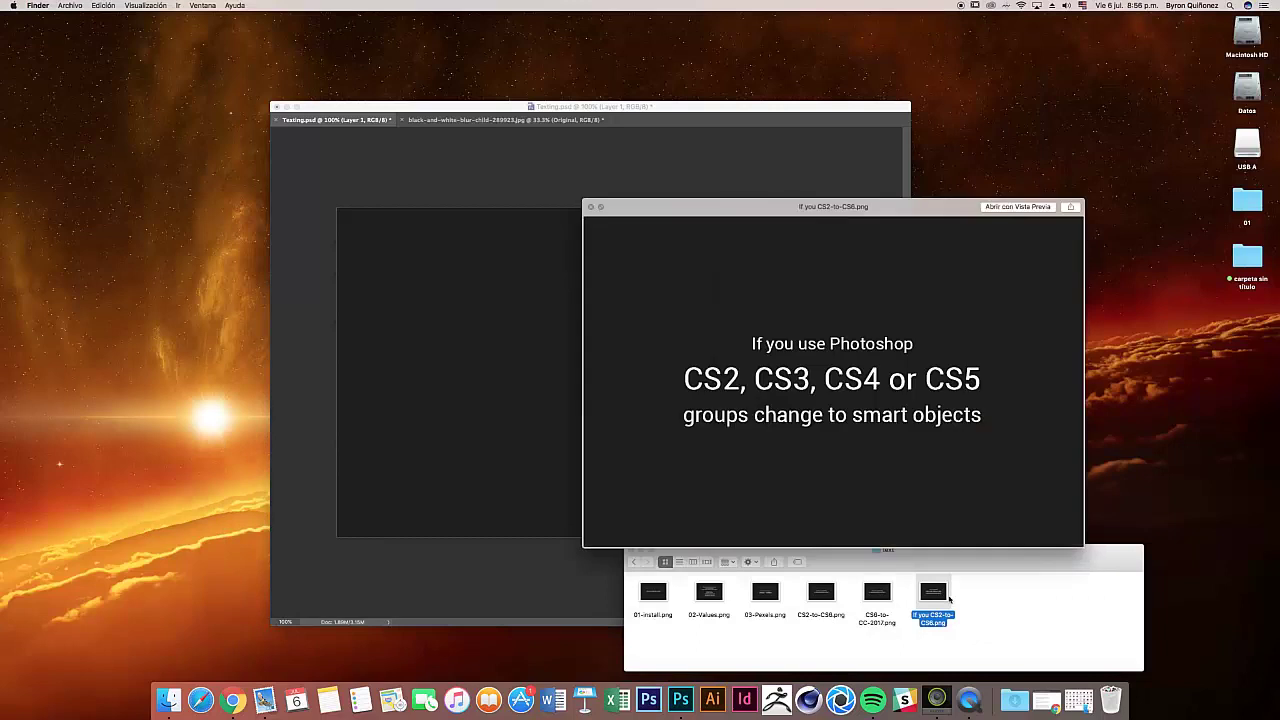
pyautogui.moveTo(833, 212); pyautogui.dragTo(623, 143)
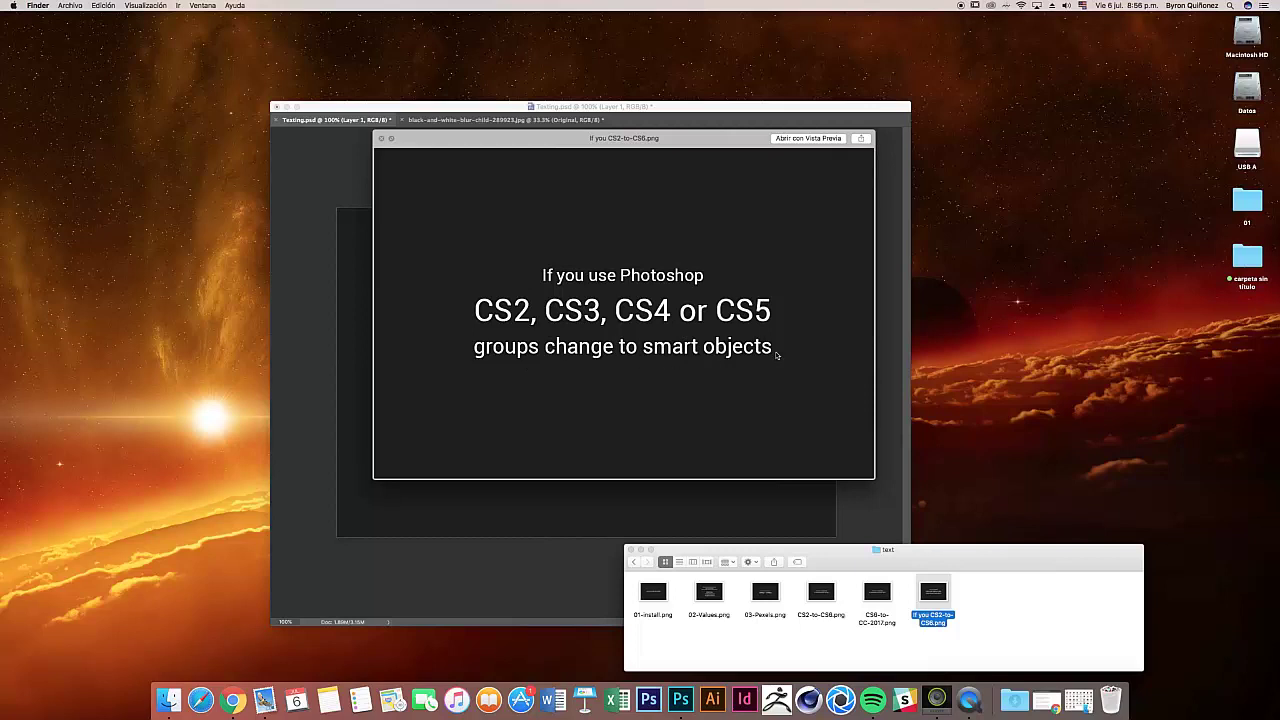
pyautogui.moveTo(703, 143); pyautogui.dragTo(815, 175)
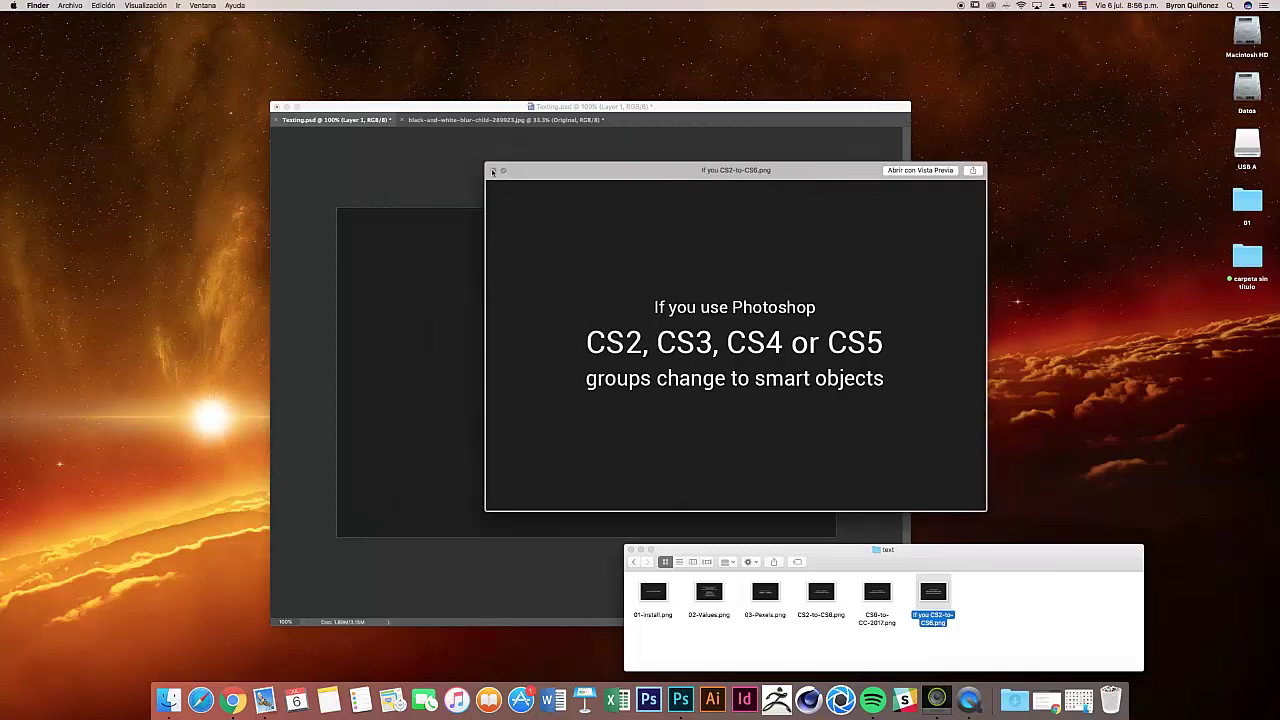
pyautogui.click(493, 171)
pyautogui.click(513, 120)
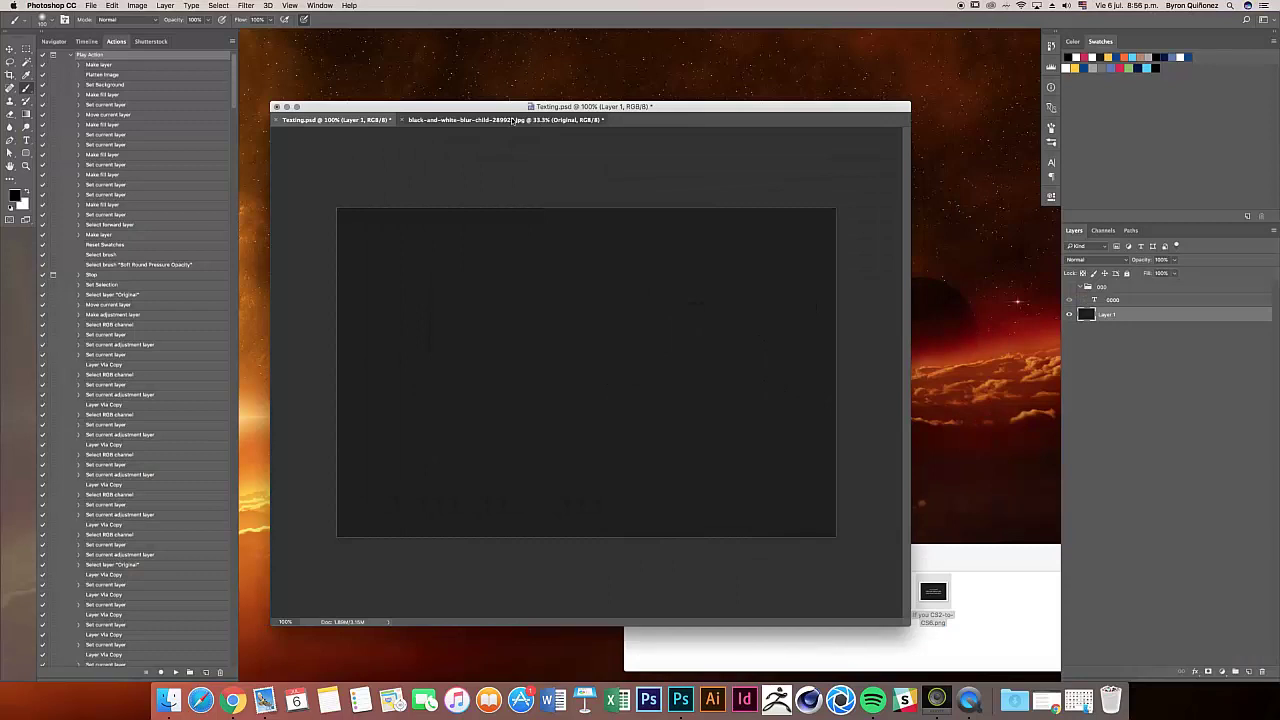
# Step: Collapse the Actions panel and enlarge and reposition the child sketch document window
pyautogui.click(71, 55)
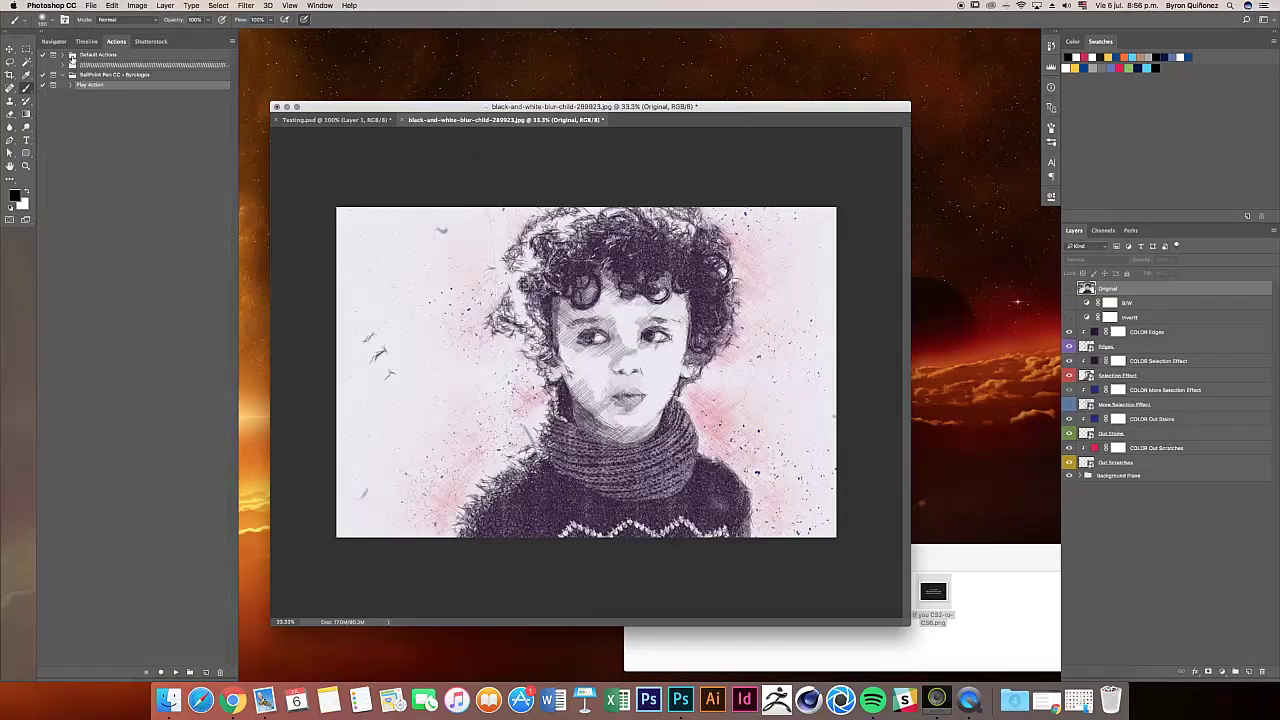
pyautogui.click(42, 33)
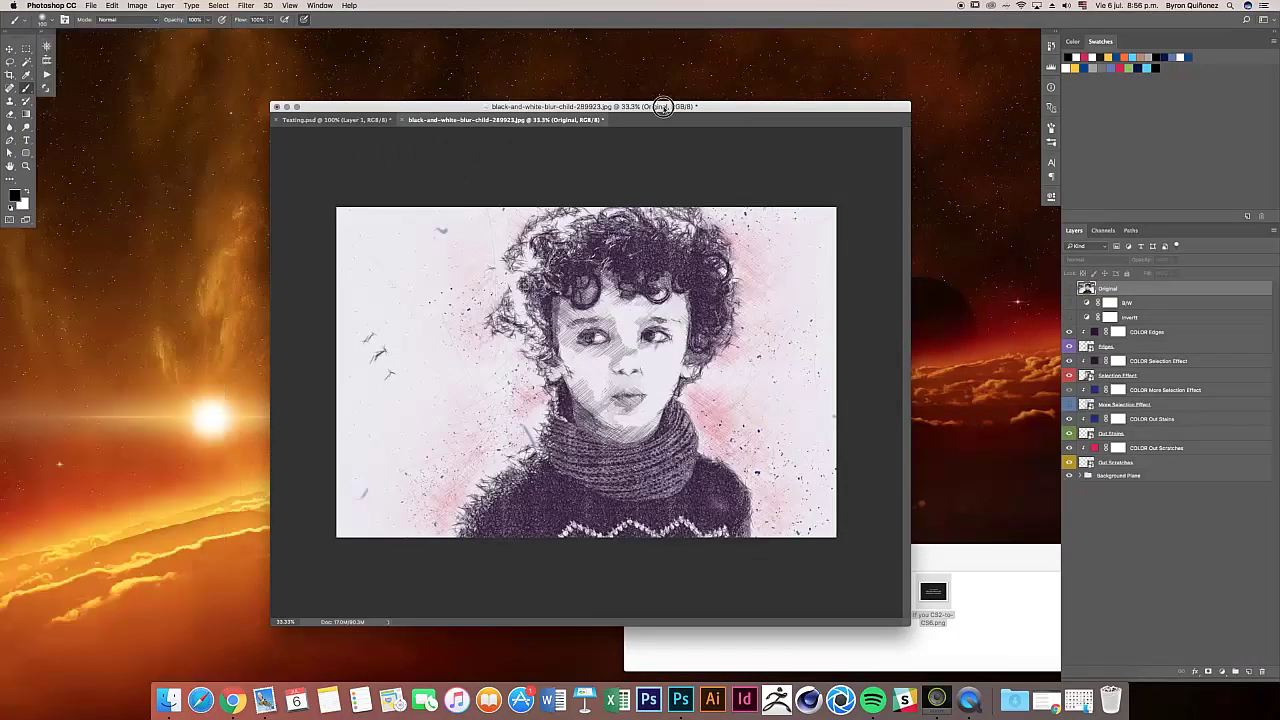
pyautogui.moveTo(652, 104); pyautogui.dragTo(579, 49)
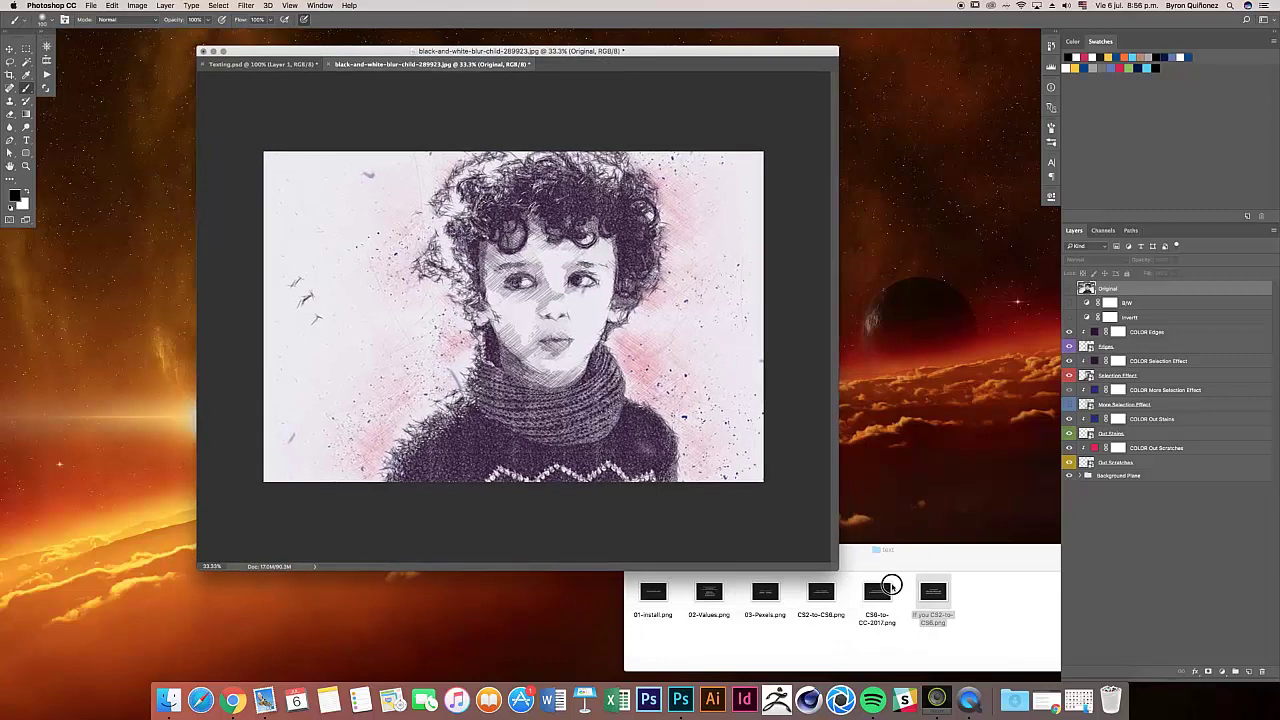
pyautogui.moveTo(835, 569); pyautogui.dragTo(915, 593)
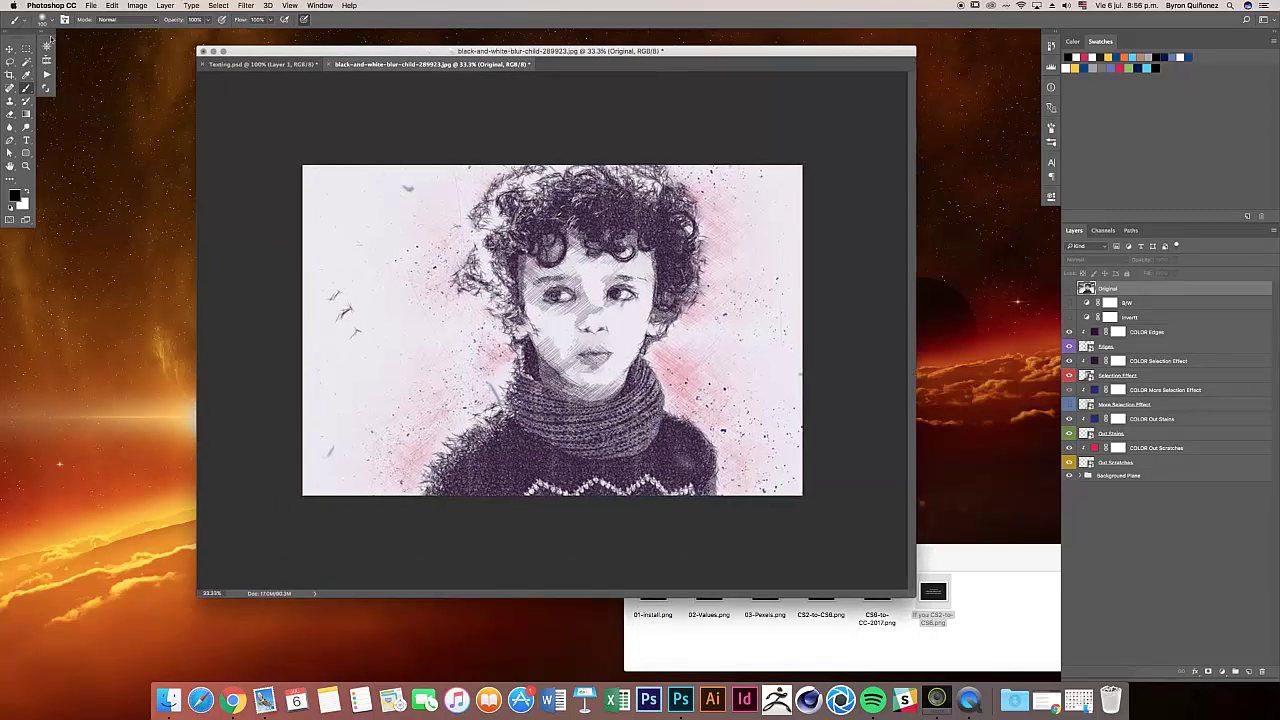
pyautogui.click(50, 38)
pyautogui.moveTo(388, 51); pyautogui.dragTo(467, 59)
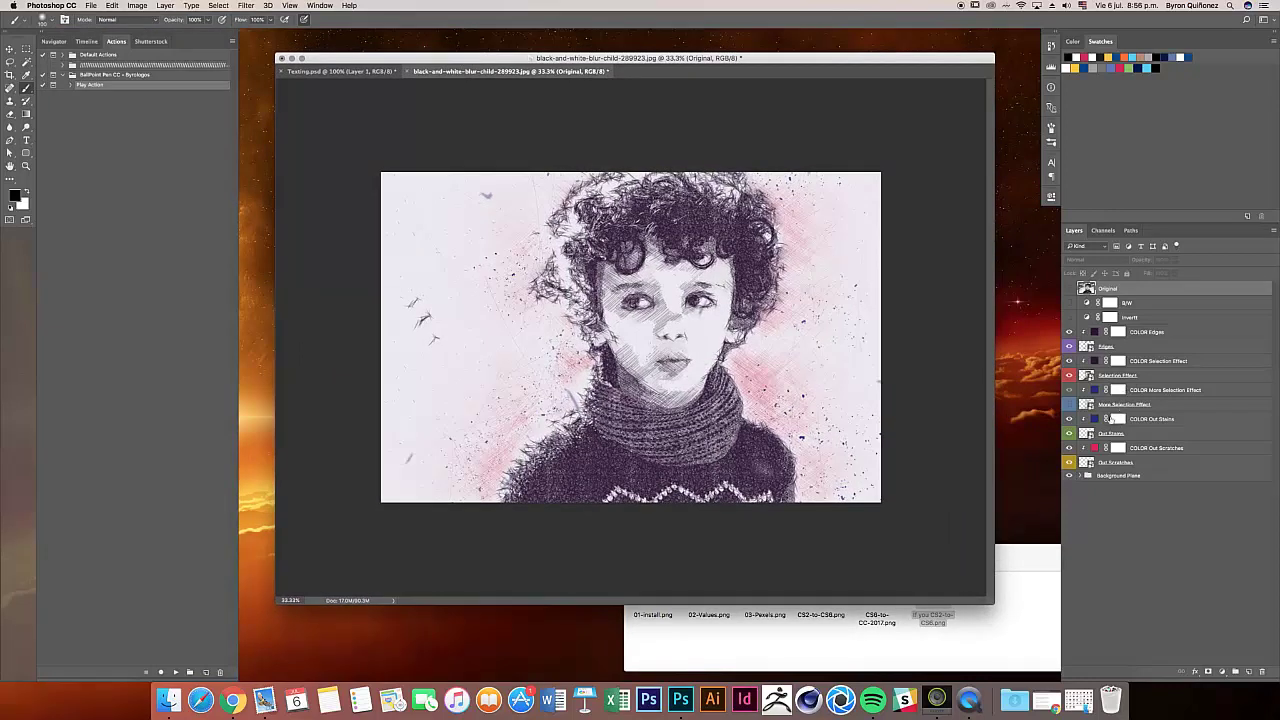
# Step: Toggle Edges, Selection Effect, More Selection Effect and Out Scratches to compare, then select More Selection Effect
pyautogui.click(1069, 346)
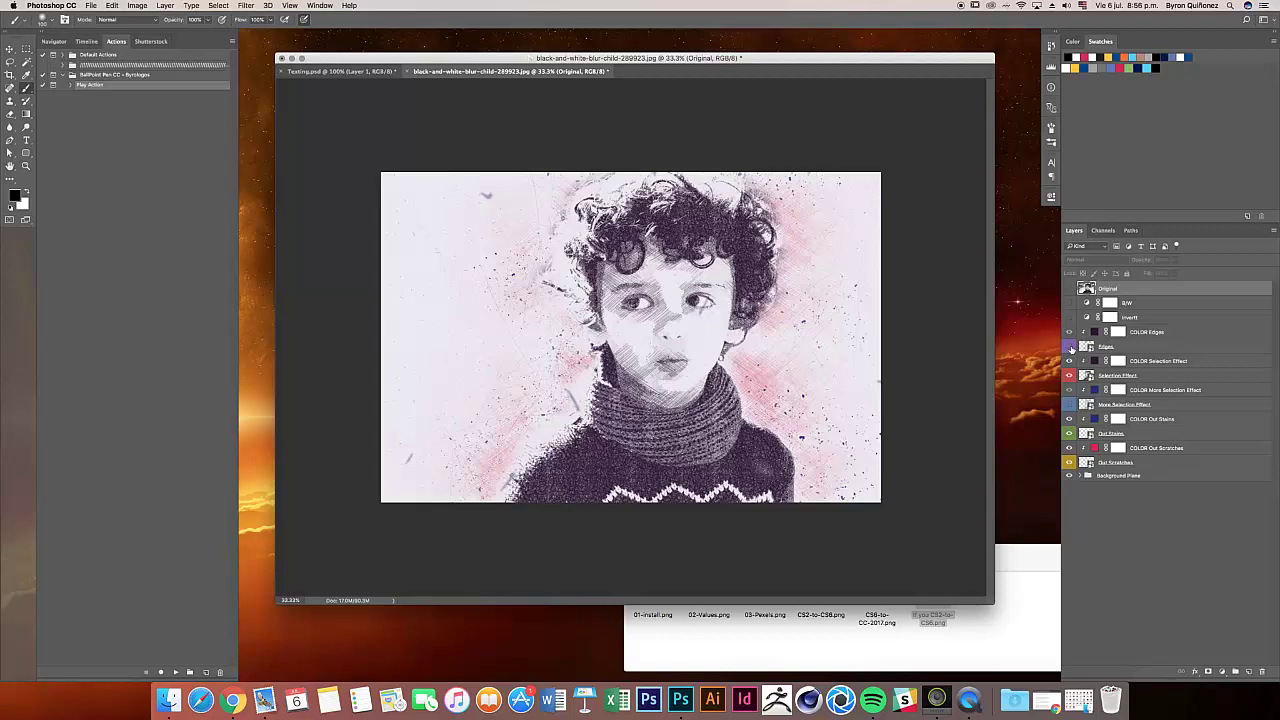
pyautogui.click(1069, 346)
pyautogui.click(1069, 375)
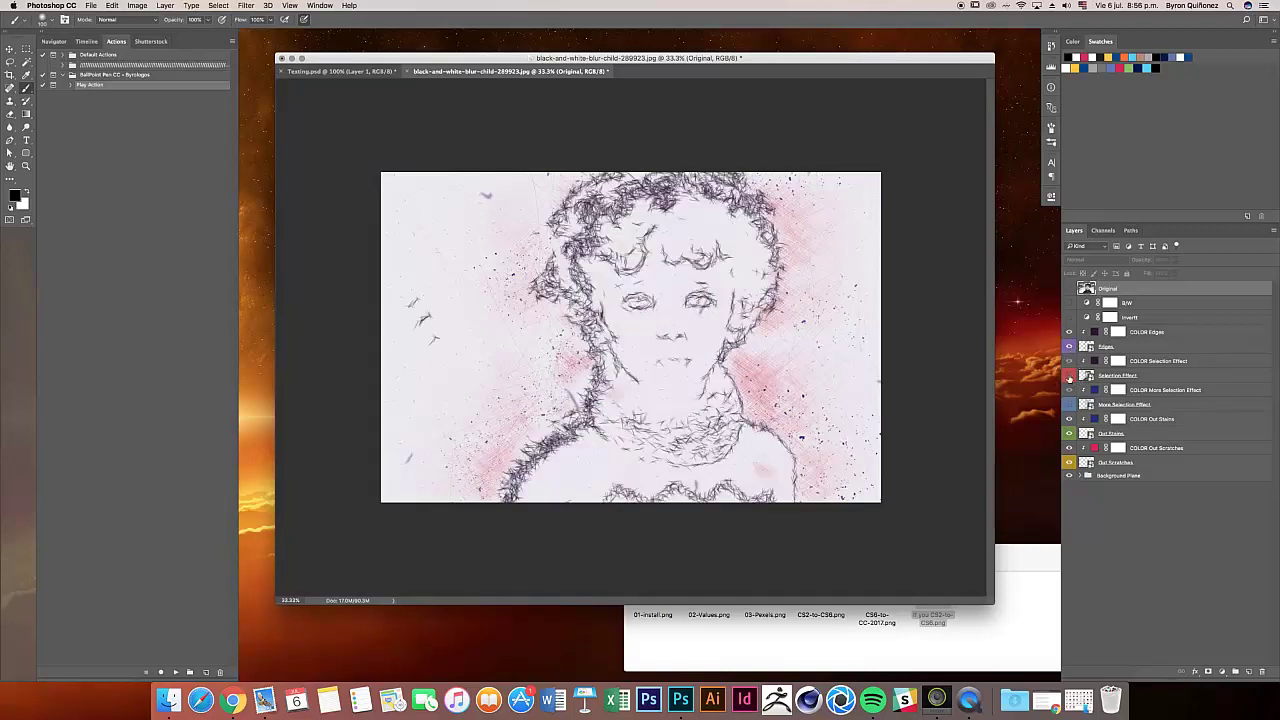
pyautogui.click(1069, 375)
pyautogui.click(1069, 404)
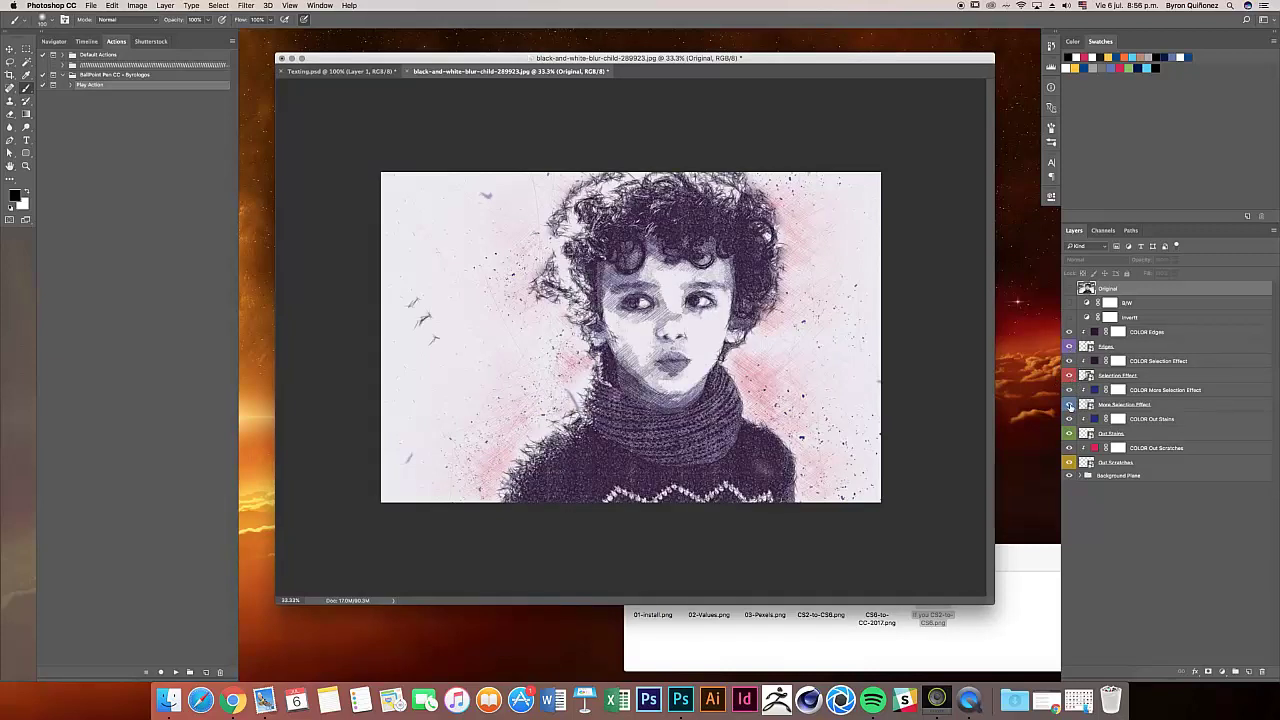
pyautogui.click(1069, 404)
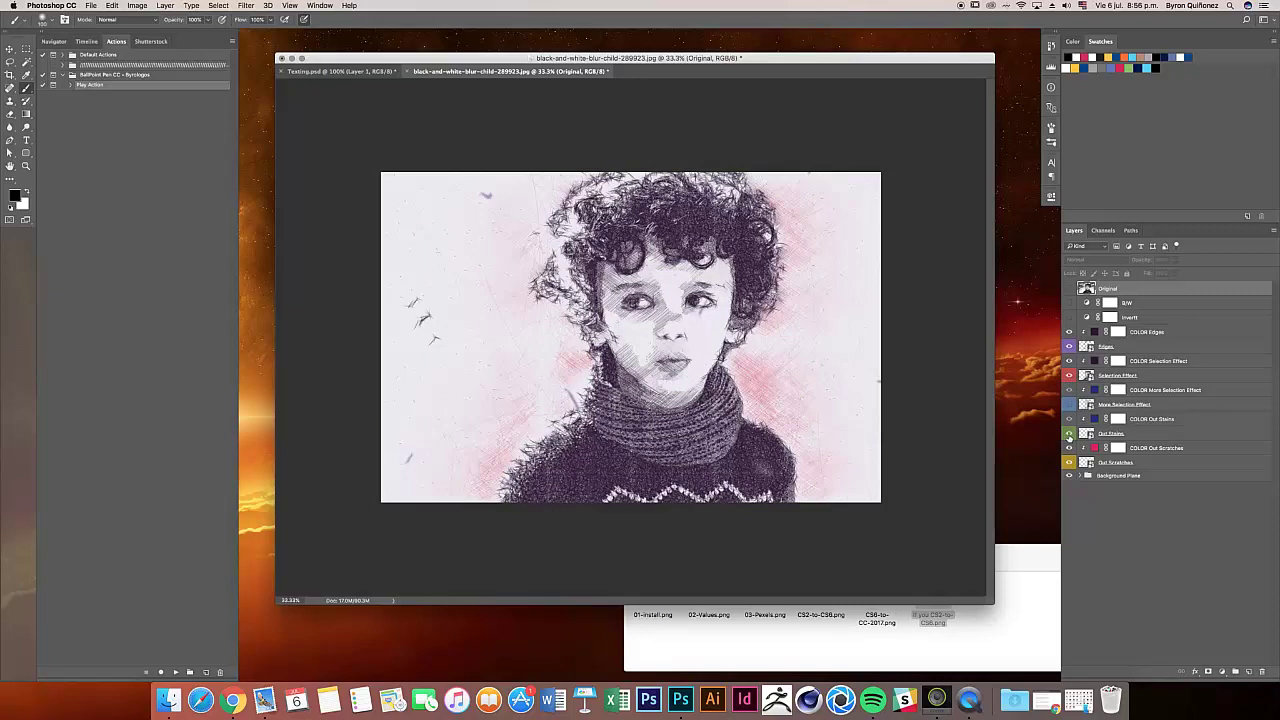
pyautogui.click(1069, 462)
pyautogui.click(1069, 462)
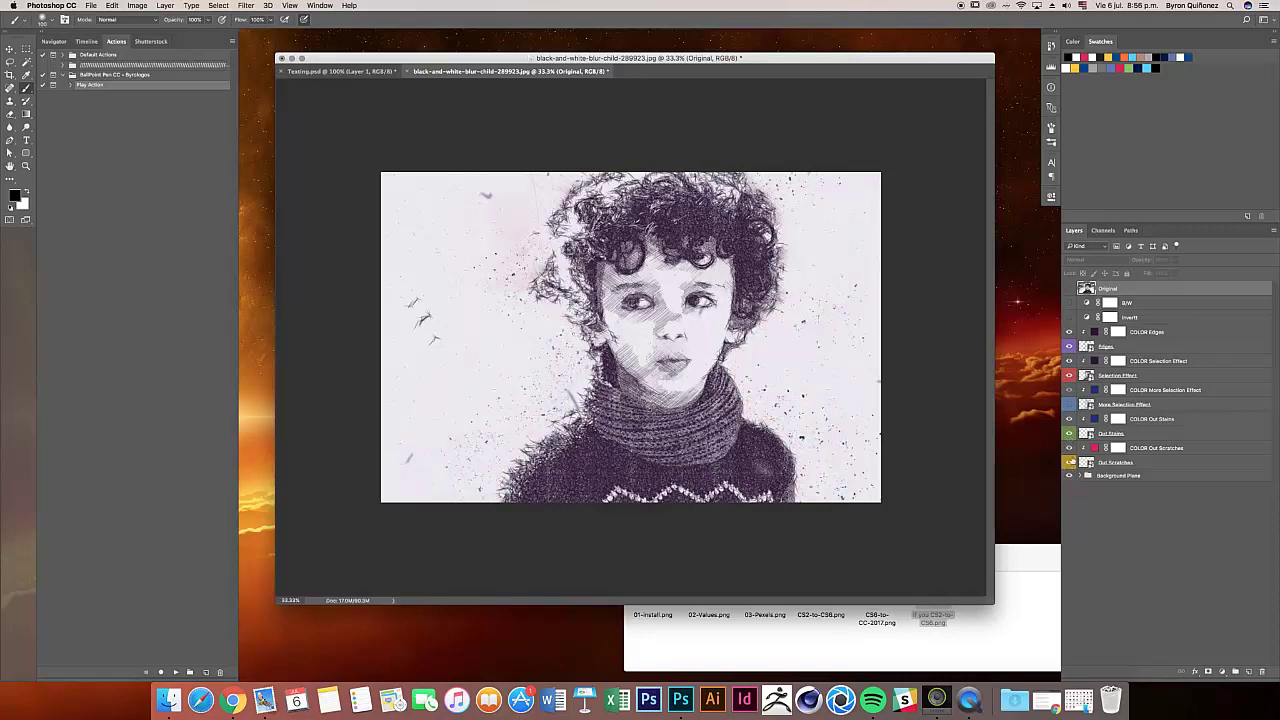
pyautogui.click(1069, 404)
pyautogui.click(1118, 406)
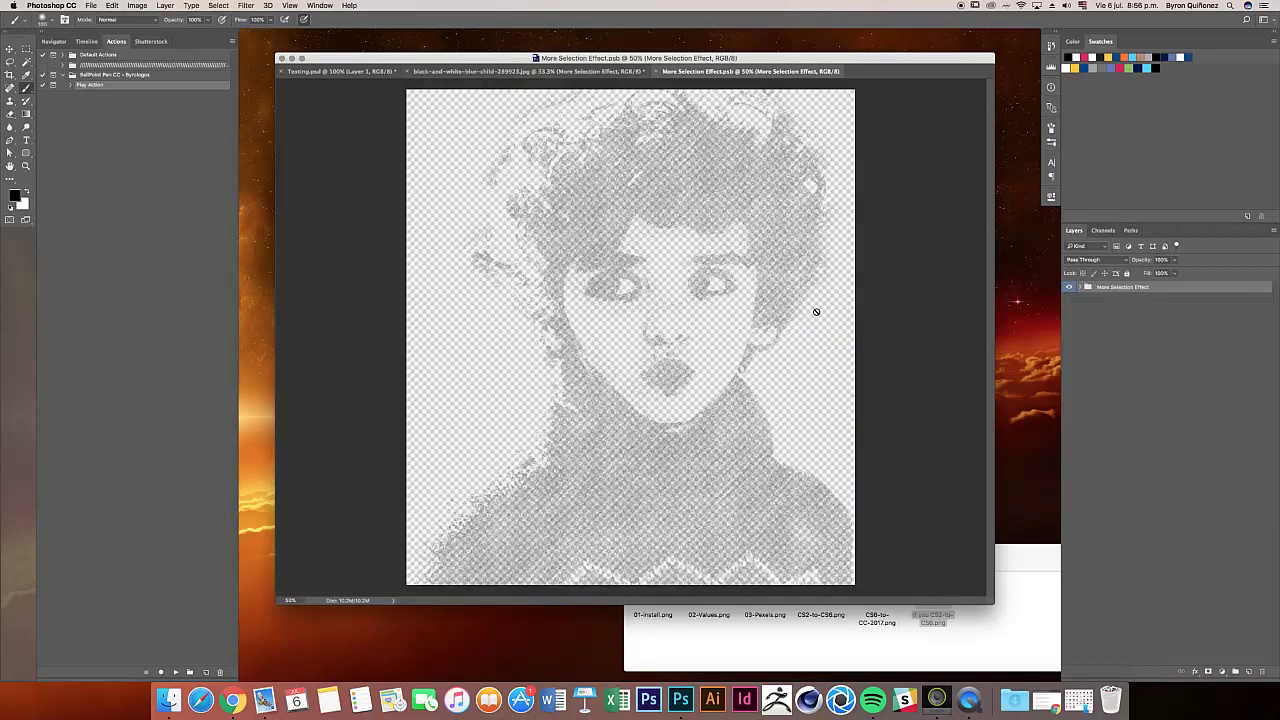
# Step: Compare the More Selection Effect sublayers by toggling them, then save and close the .psb
pyautogui.click(1069, 302)
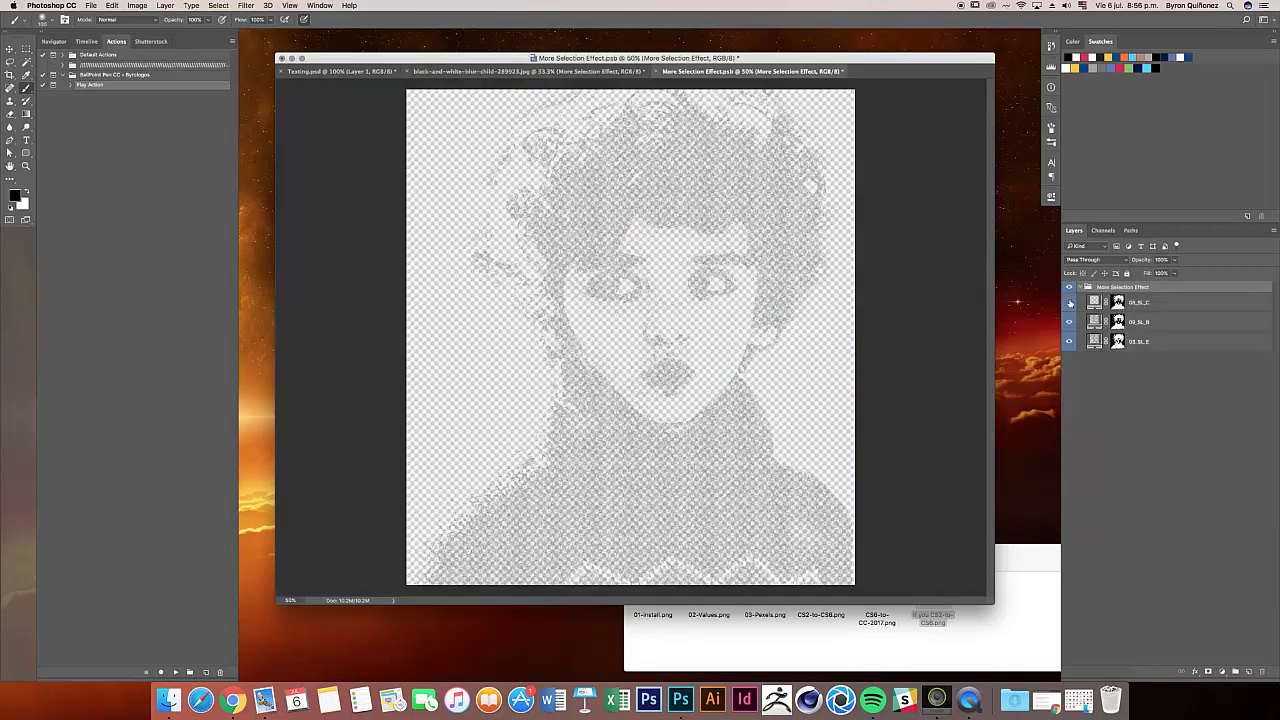
pyautogui.click(1070, 321)
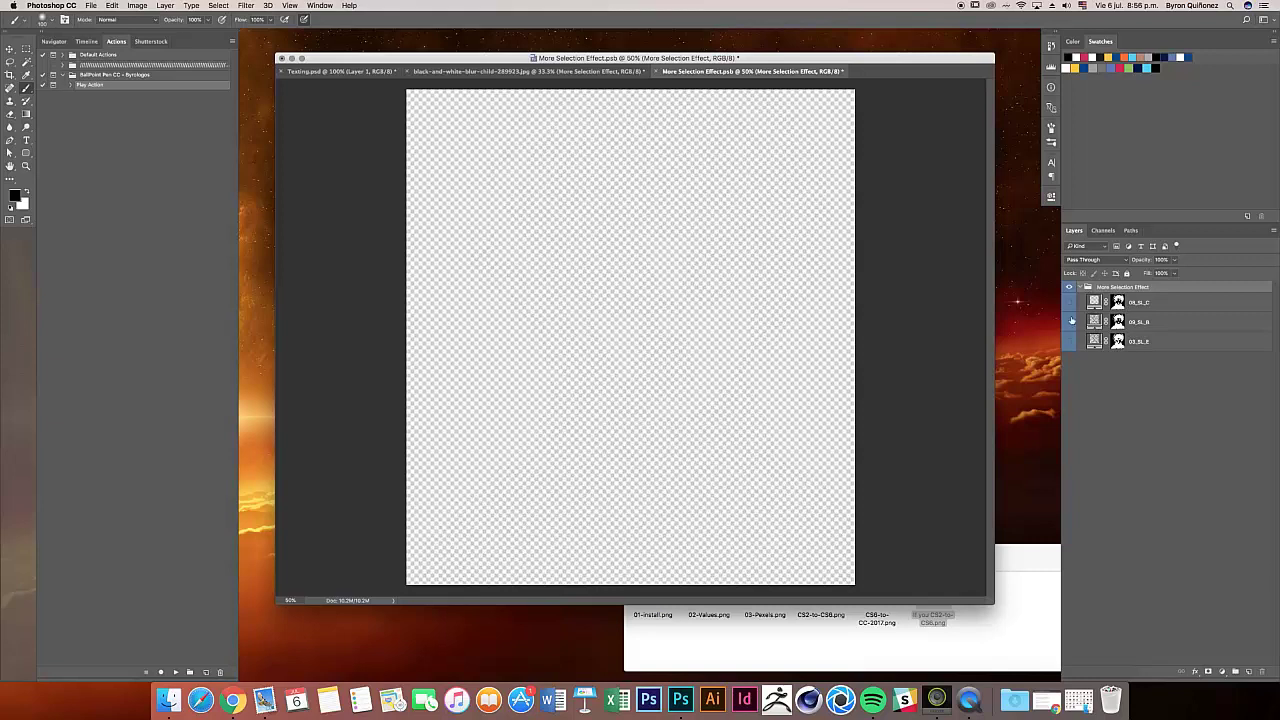
pyautogui.click(1073, 311)
pyautogui.click(1068, 302)
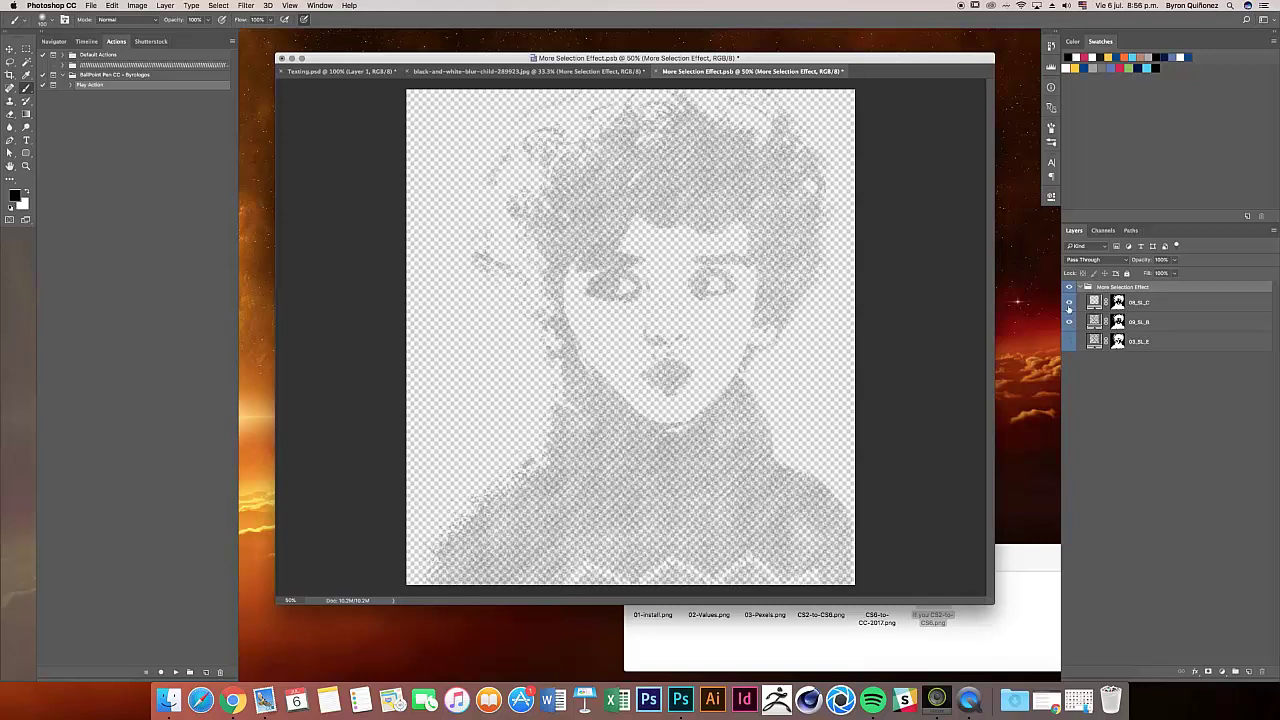
pyautogui.click(1068, 322)
pyautogui.click(656, 71)
pyautogui.click(724, 219)
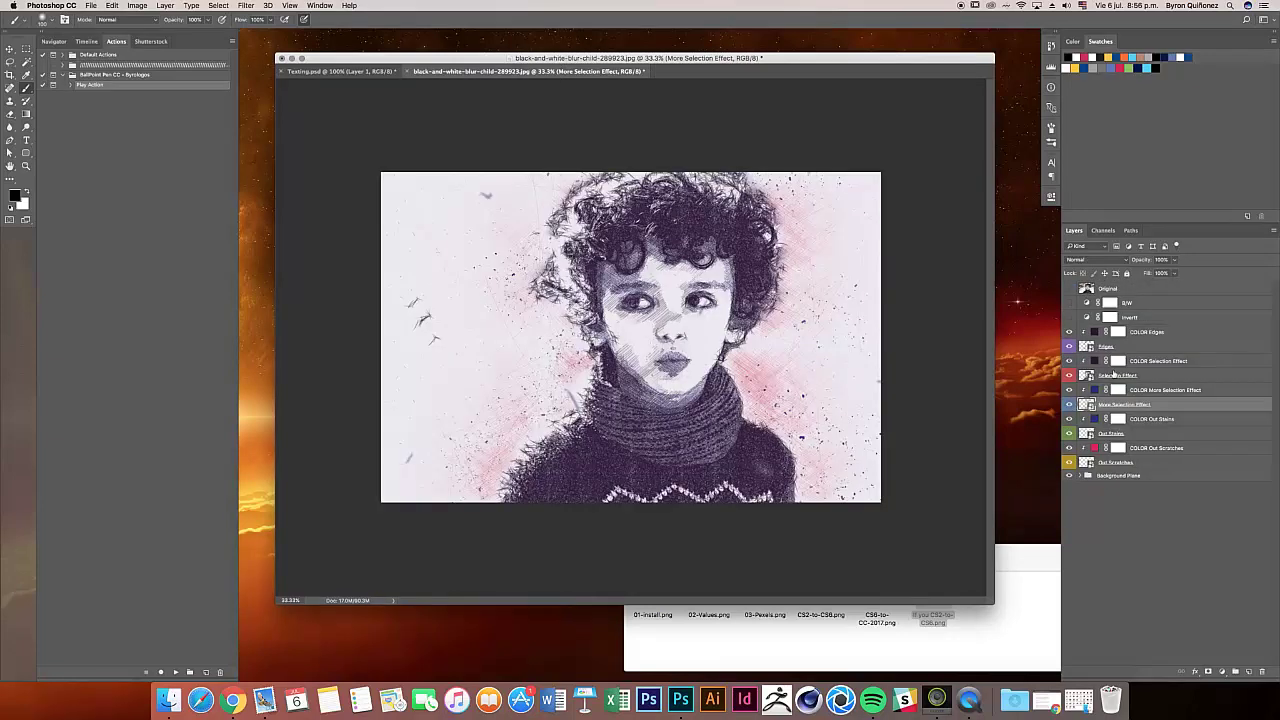
# Step: Open the Edges smart object and expand its group
pyautogui.click(1097, 346)
pyautogui.doubleClick(1097, 346)
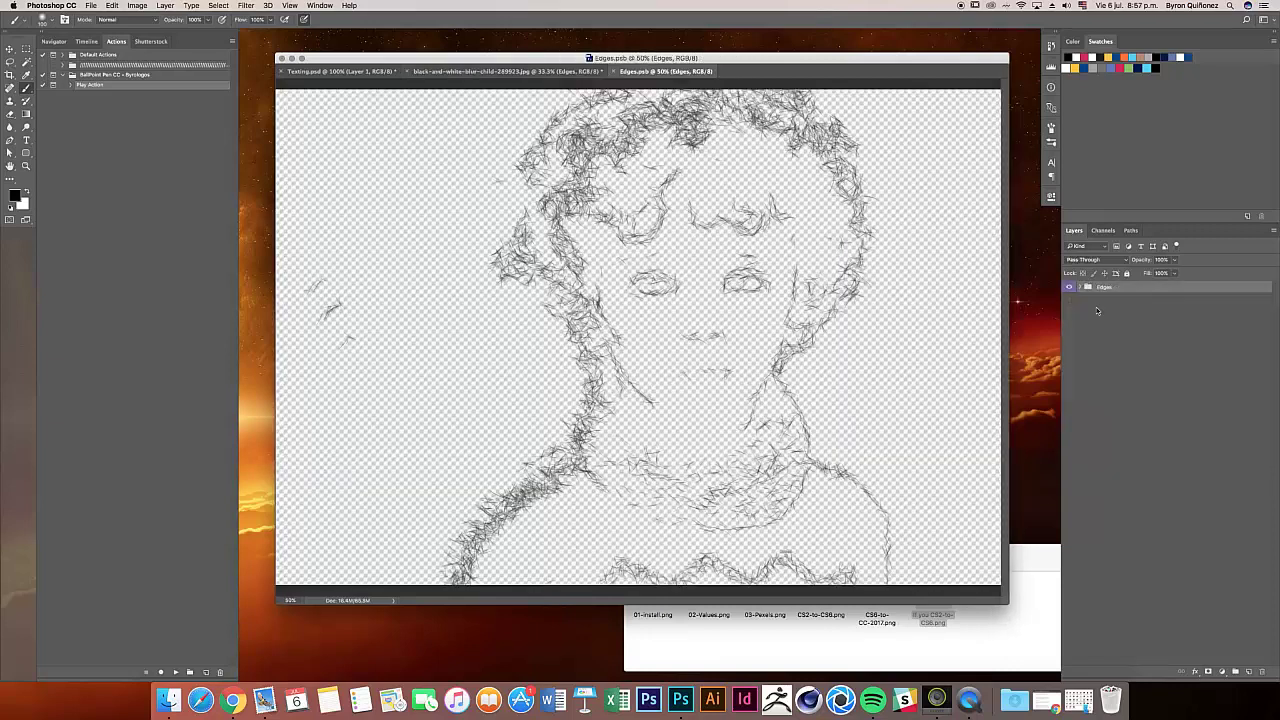
pyautogui.click(1079, 287)
# Step: Compare Edge_01–03 by toggling their visibility, then save and close Edges.psb
pyautogui.click(1070, 330)
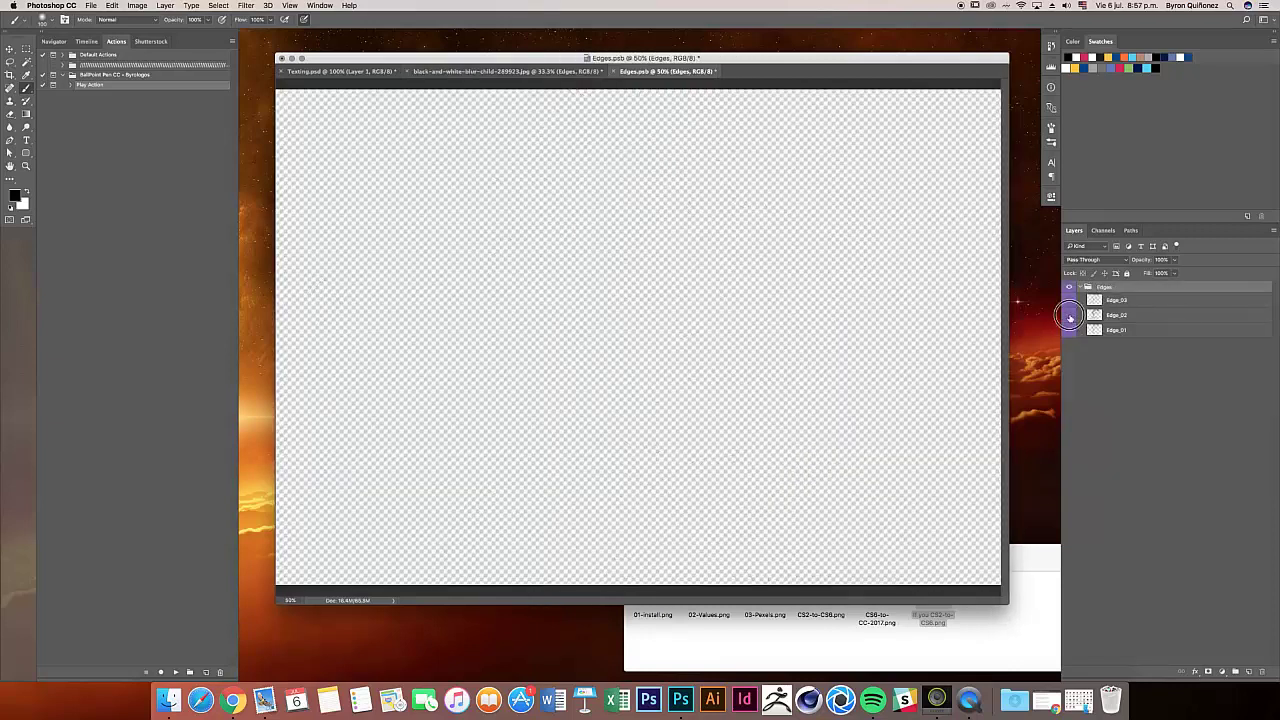
pyautogui.click(1069, 316)
pyautogui.click(1069, 301)
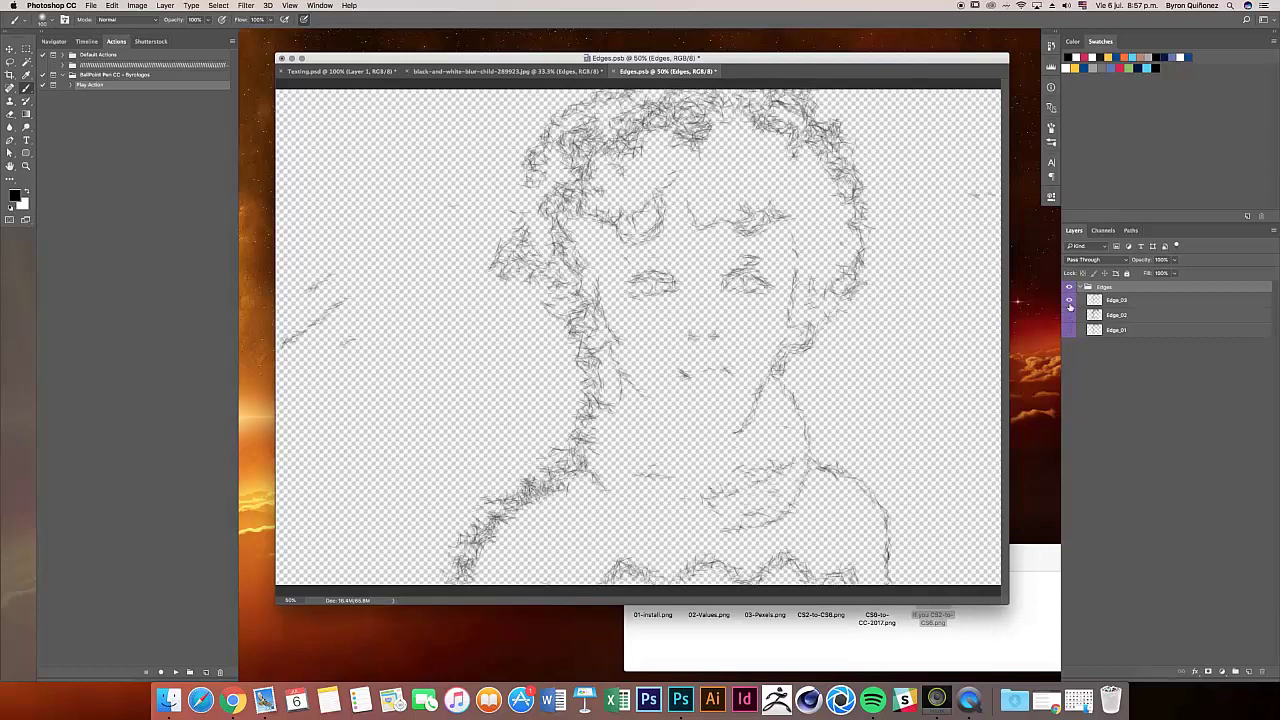
pyautogui.click(1069, 300)
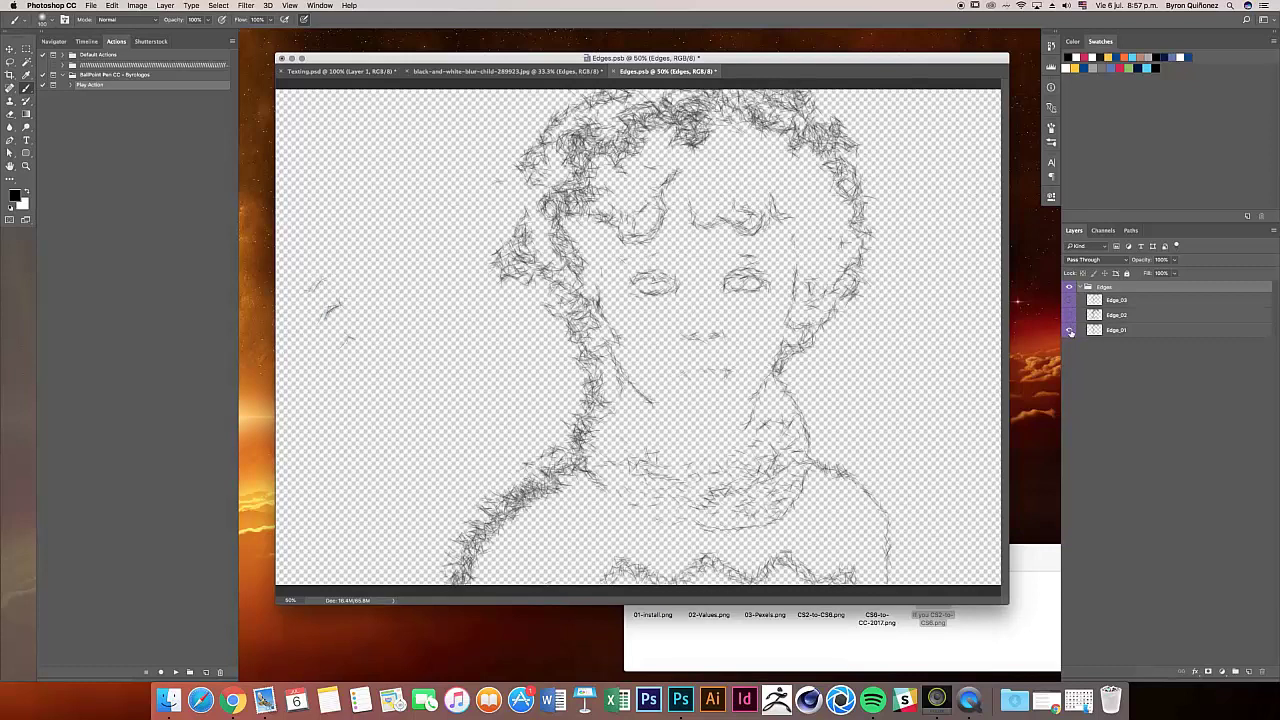
pyautogui.click(1069, 300)
pyautogui.click(1082, 289)
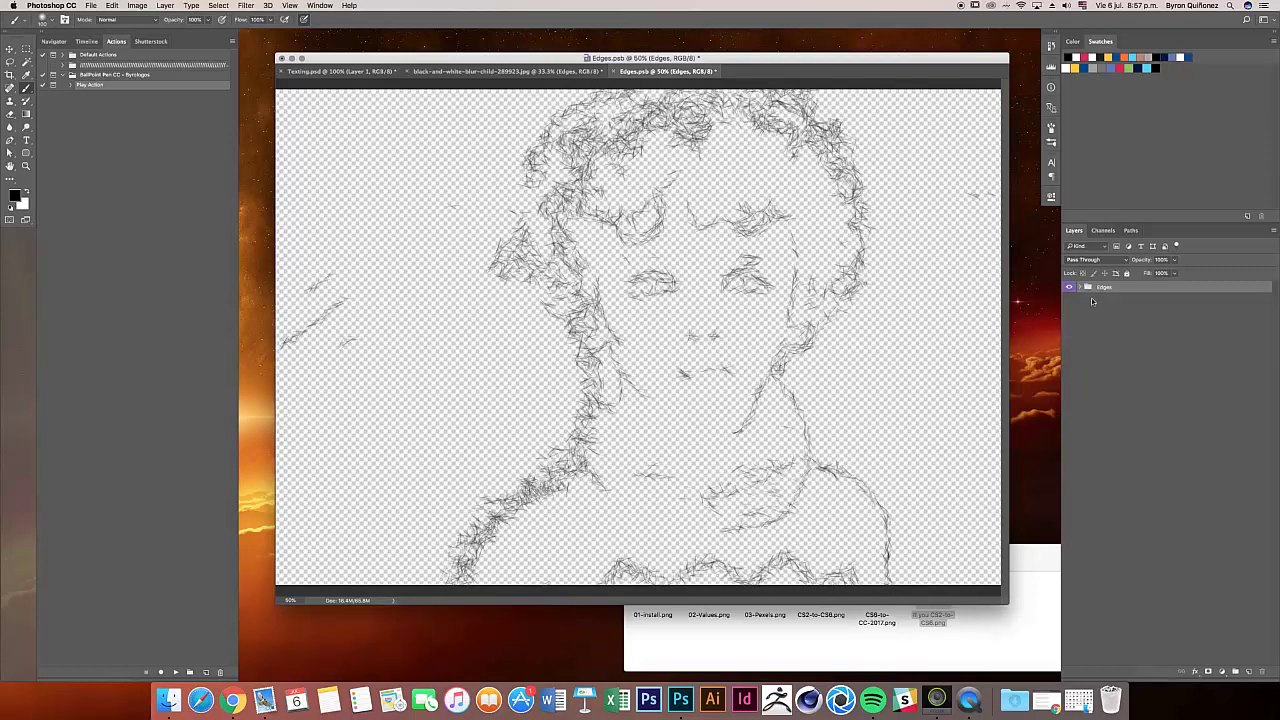
pyautogui.click(613, 72)
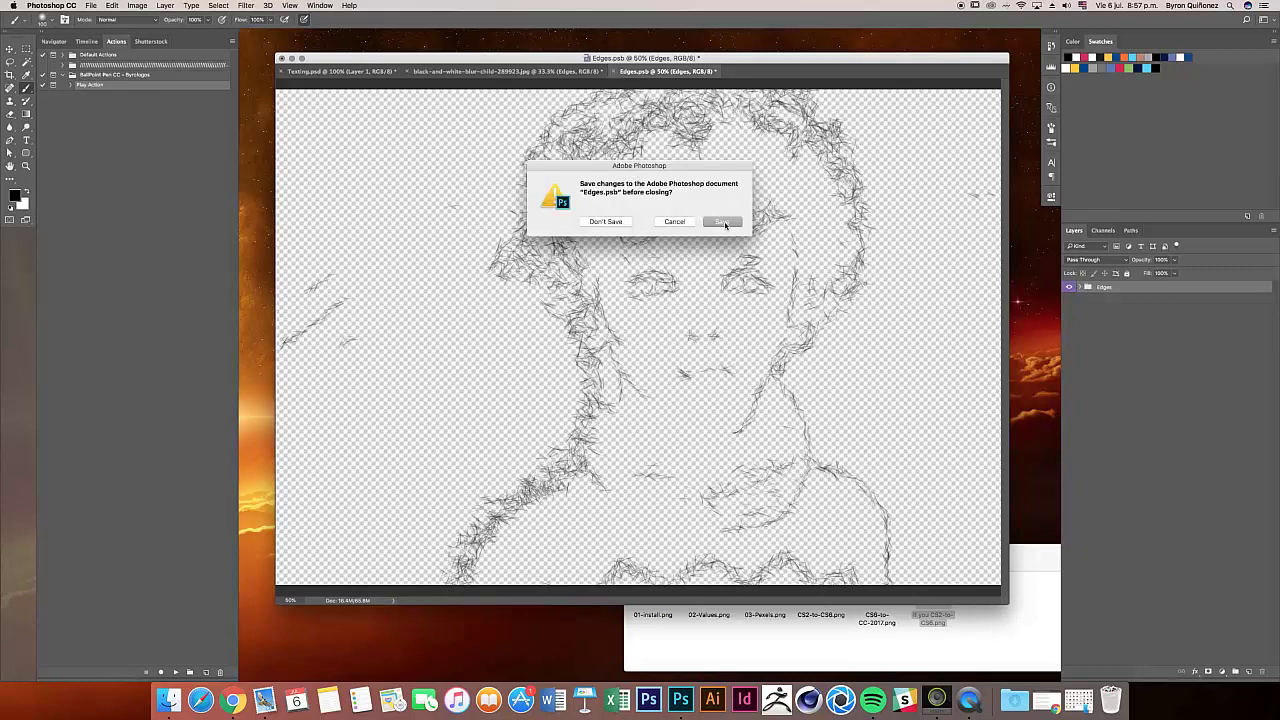
pyautogui.click(726, 222)
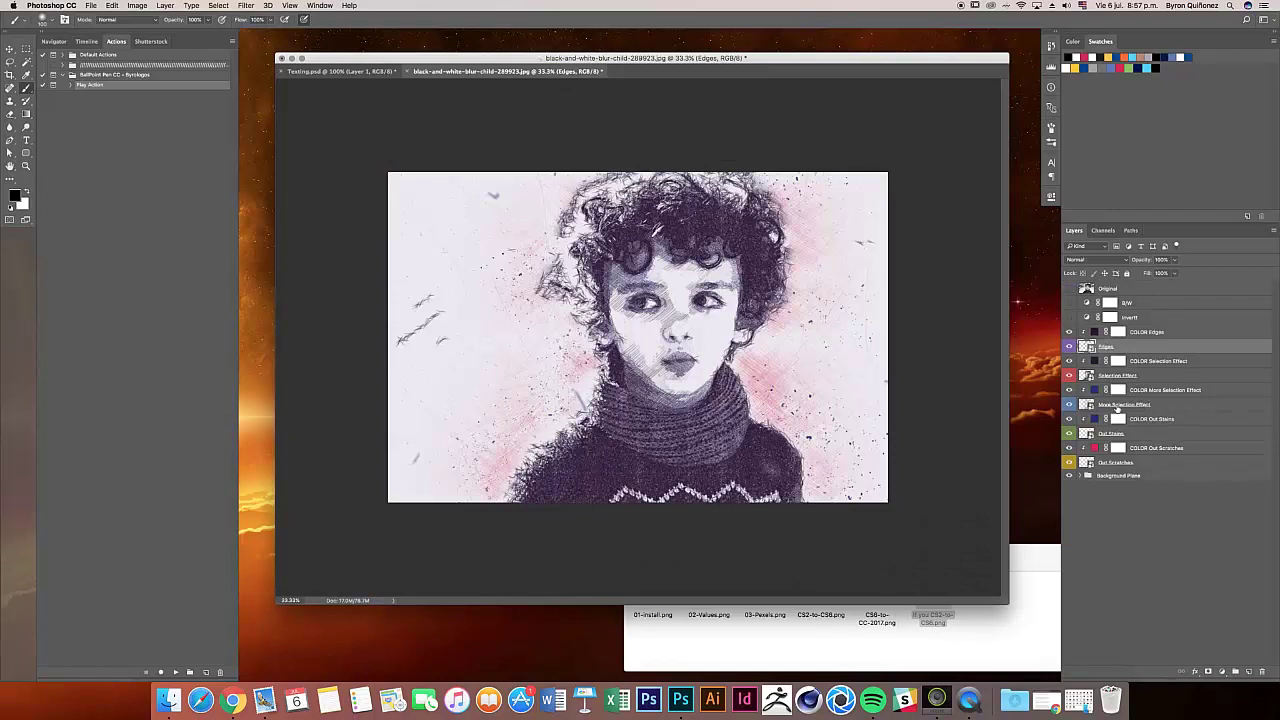
# Step: Select the Out Stains layer, zoom out, and expand the Out Stains group
pyautogui.click(1069, 433)
pyautogui.click(1118, 434)
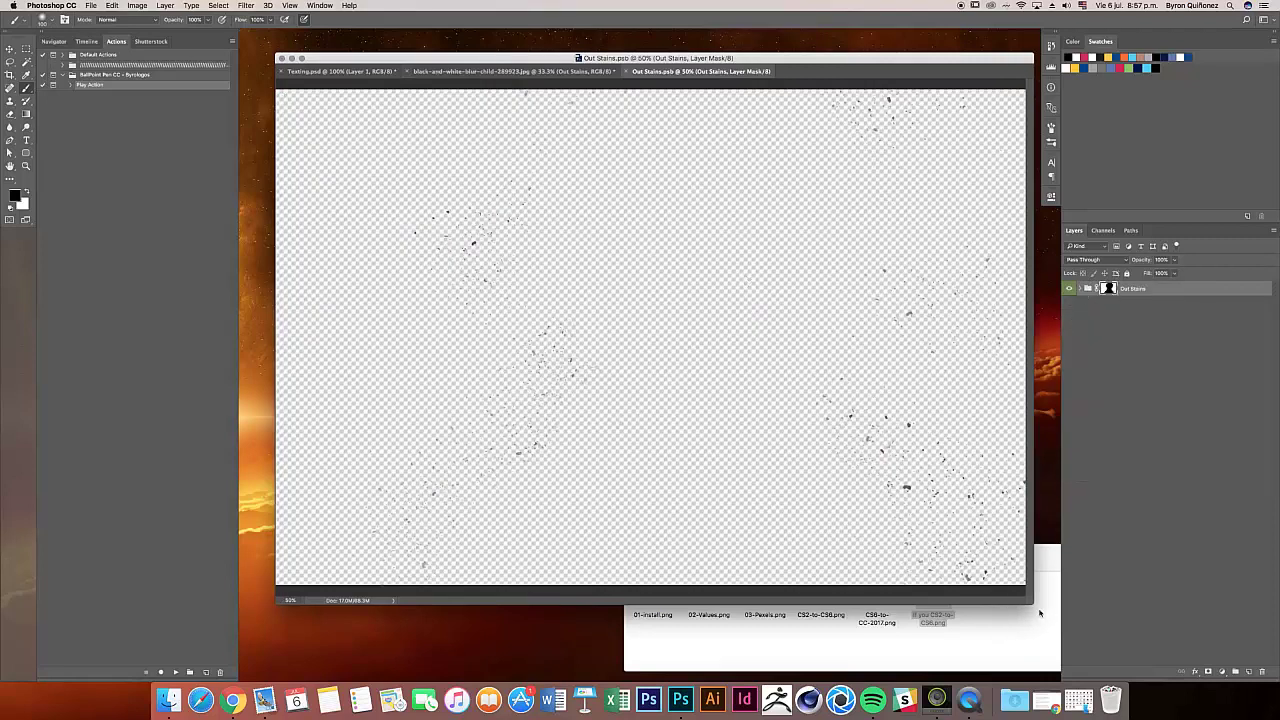
pyautogui.hotkey('ctrl', '-')
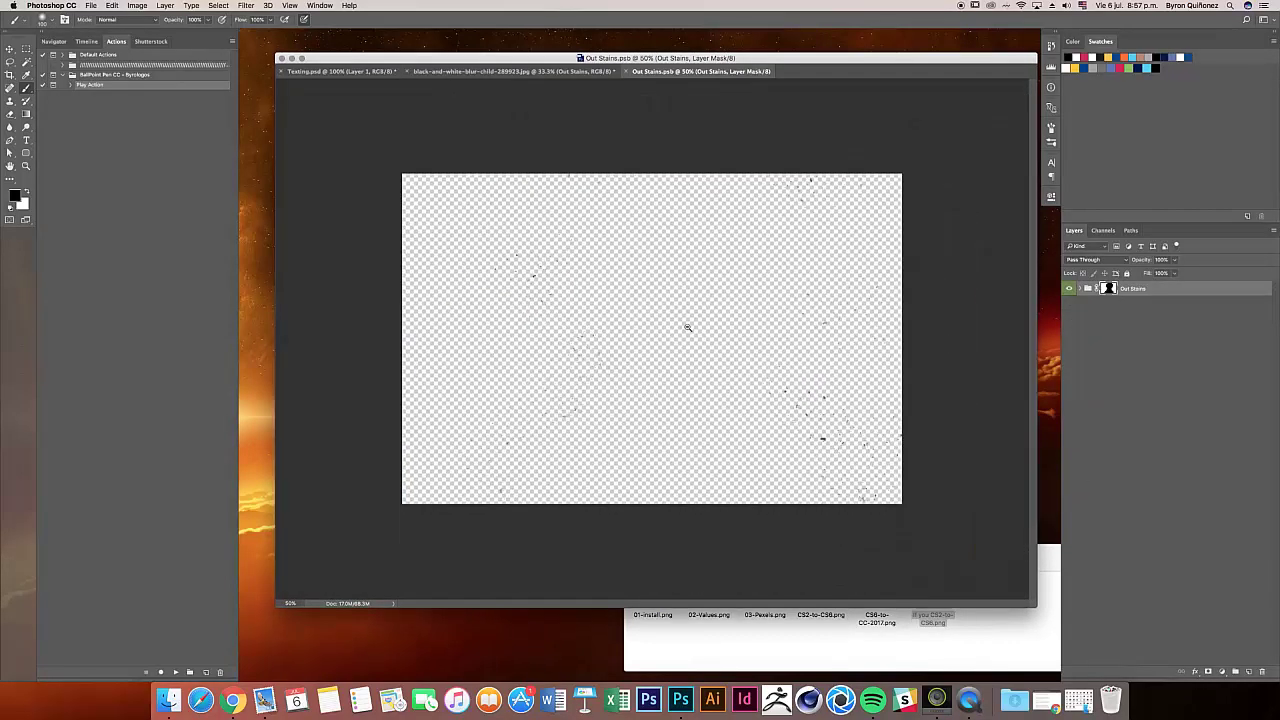
pyautogui.click(1084, 289)
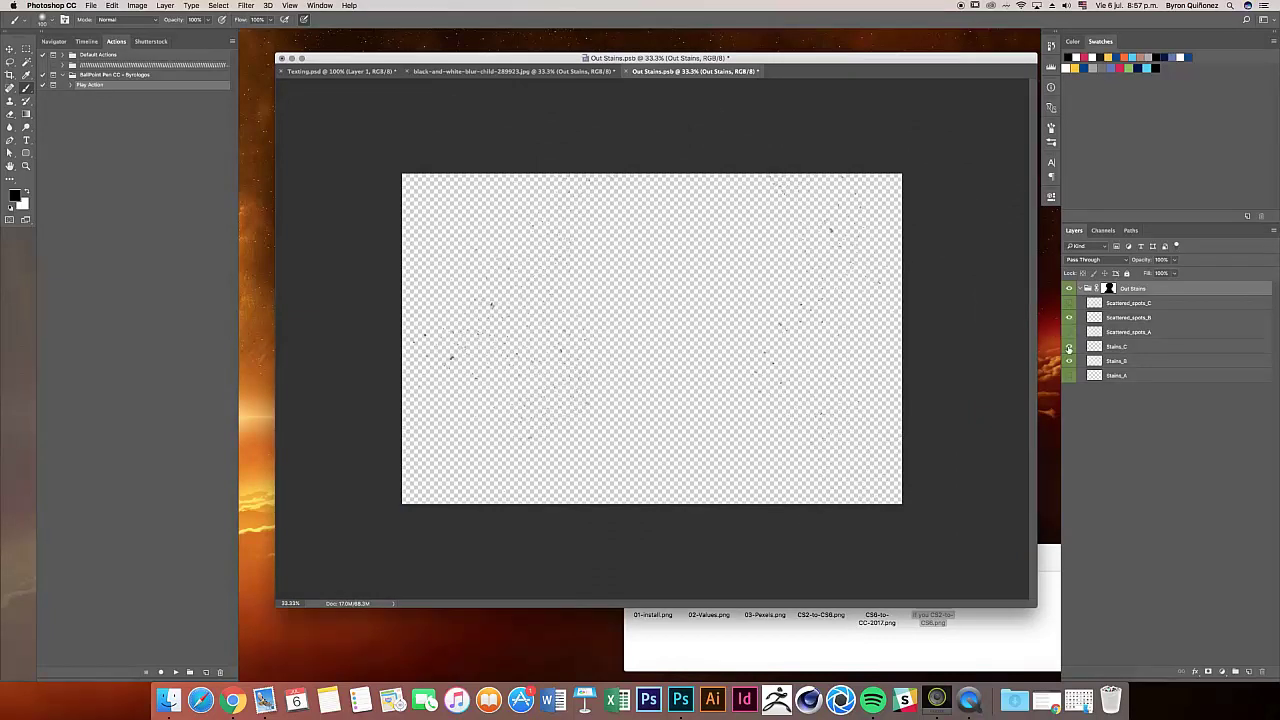
# Step: Turn on all Stains and Scattered_spots layers, then save and close Out Stains.psb
pyautogui.click(1069, 346)
pyautogui.click(1069, 375)
pyautogui.click(1069, 331)
pyautogui.click(1069, 302)
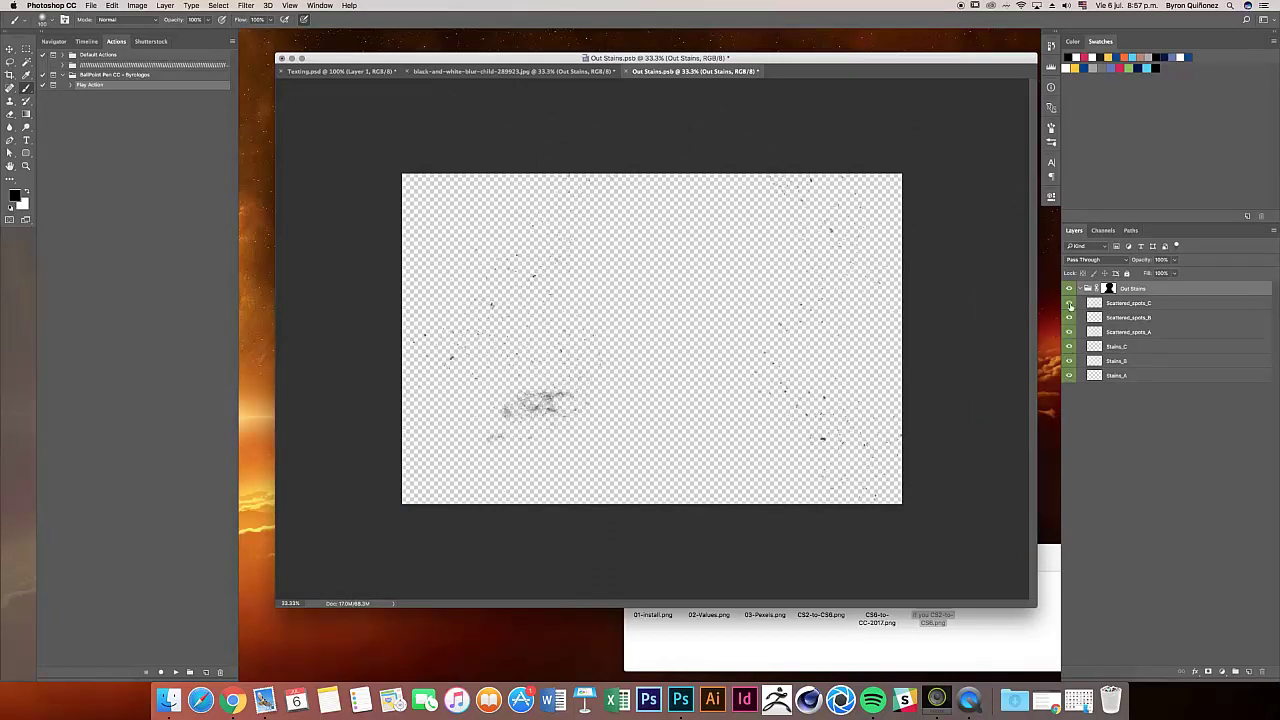
pyautogui.click(1081, 289)
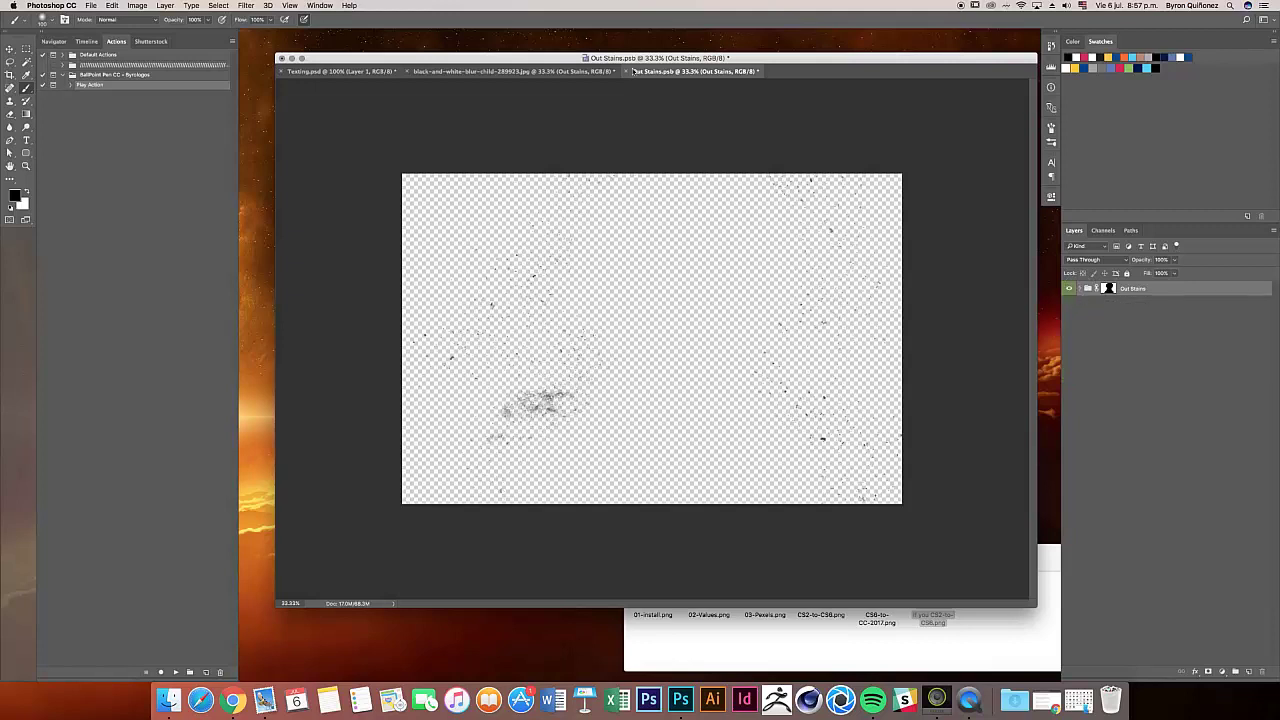
pyautogui.click(628, 72)
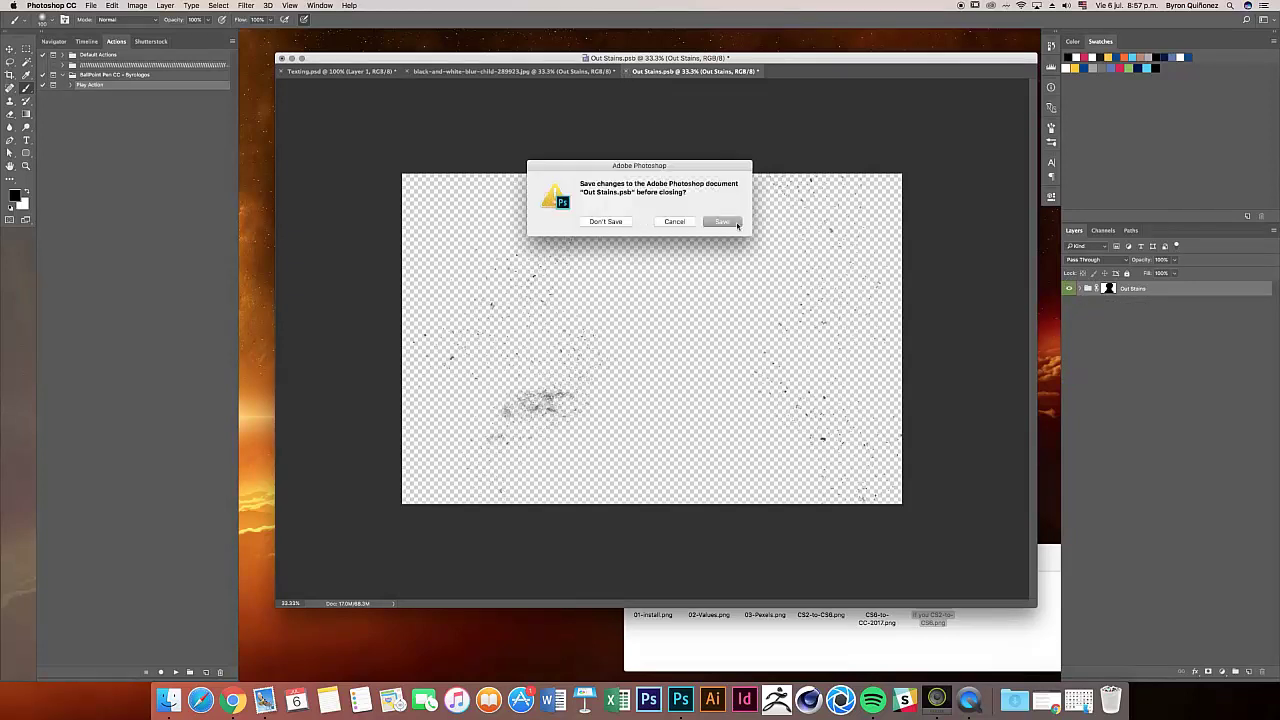
pyautogui.click(720, 221)
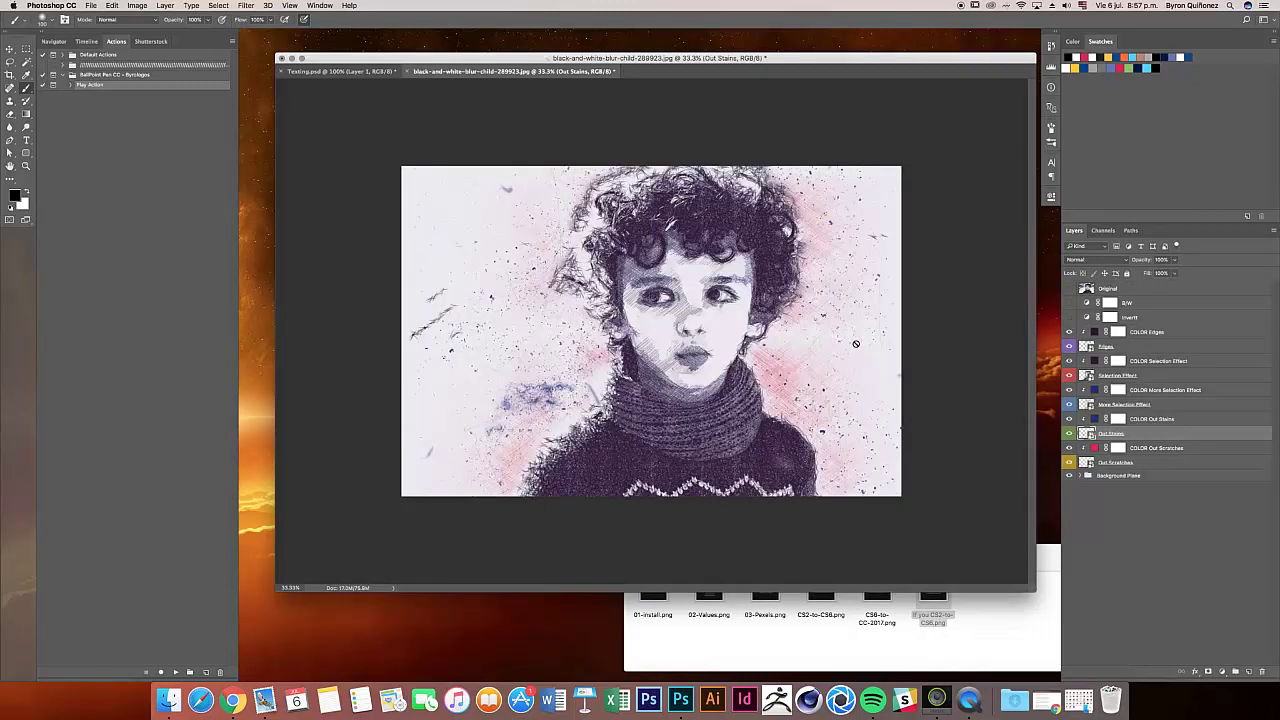
# Step: Open the History panel and step between the Update Smart Objects states
pyautogui.click(1050, 47)
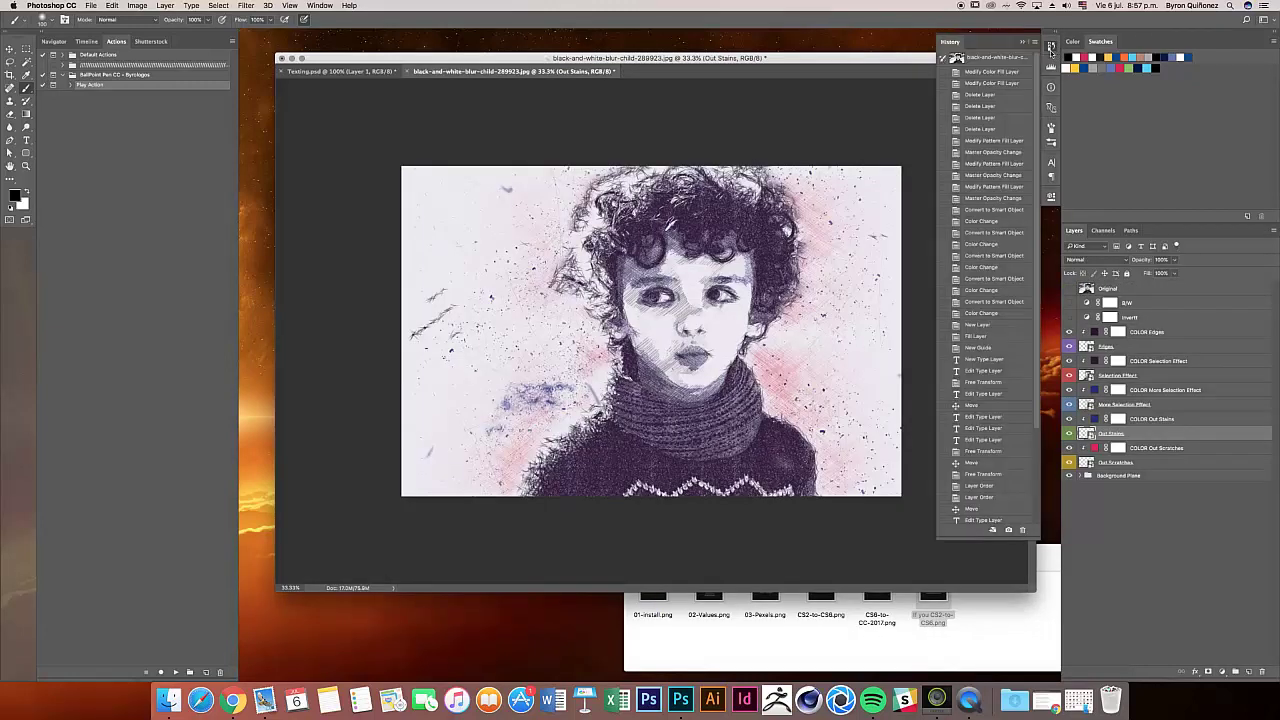
pyautogui.scroll(-5, 1020, 450)
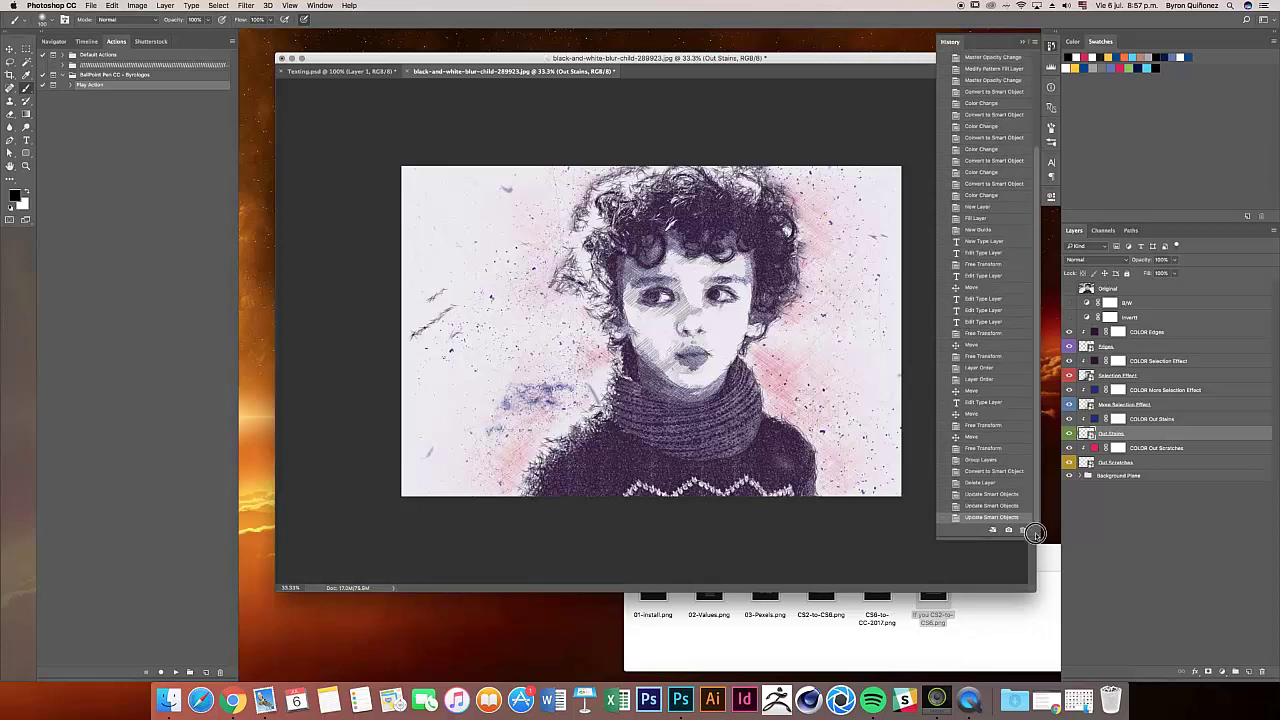
pyautogui.click(991, 505)
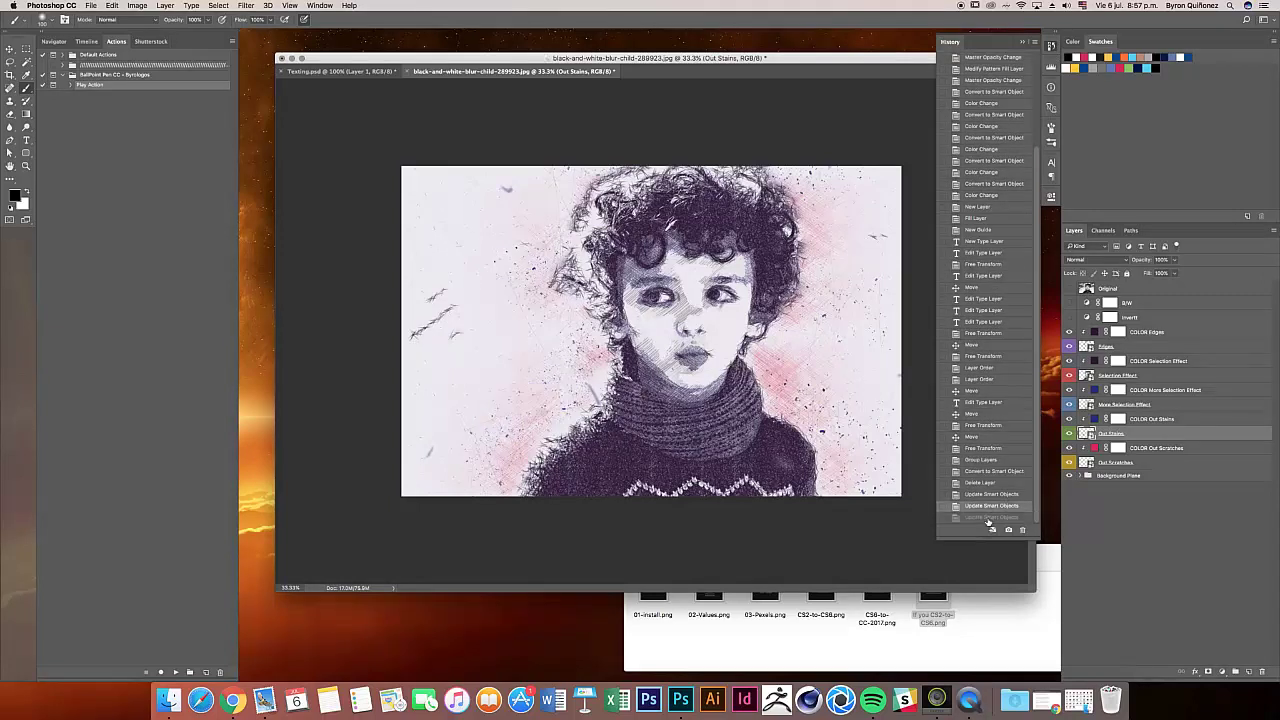
pyautogui.click(988, 517)
pyautogui.click(992, 505)
pyautogui.click(995, 494)
pyautogui.click(992, 505)
# Step: Revert to the Delete Layer state, close History, and close the portrait without saving
pyautogui.click(993, 494)
pyautogui.click(990, 482)
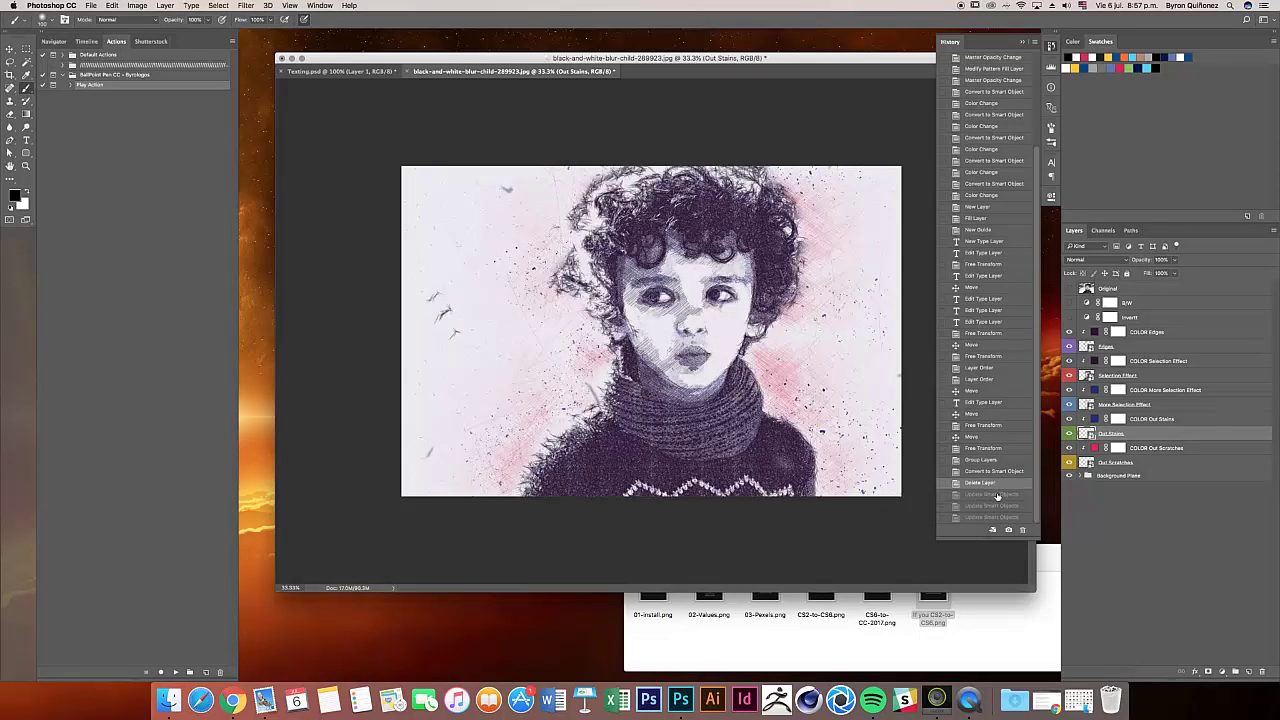
pyautogui.click(997, 494)
pyautogui.click(999, 484)
pyautogui.click(1000, 494)
pyautogui.click(1008, 484)
pyautogui.click(1051, 46)
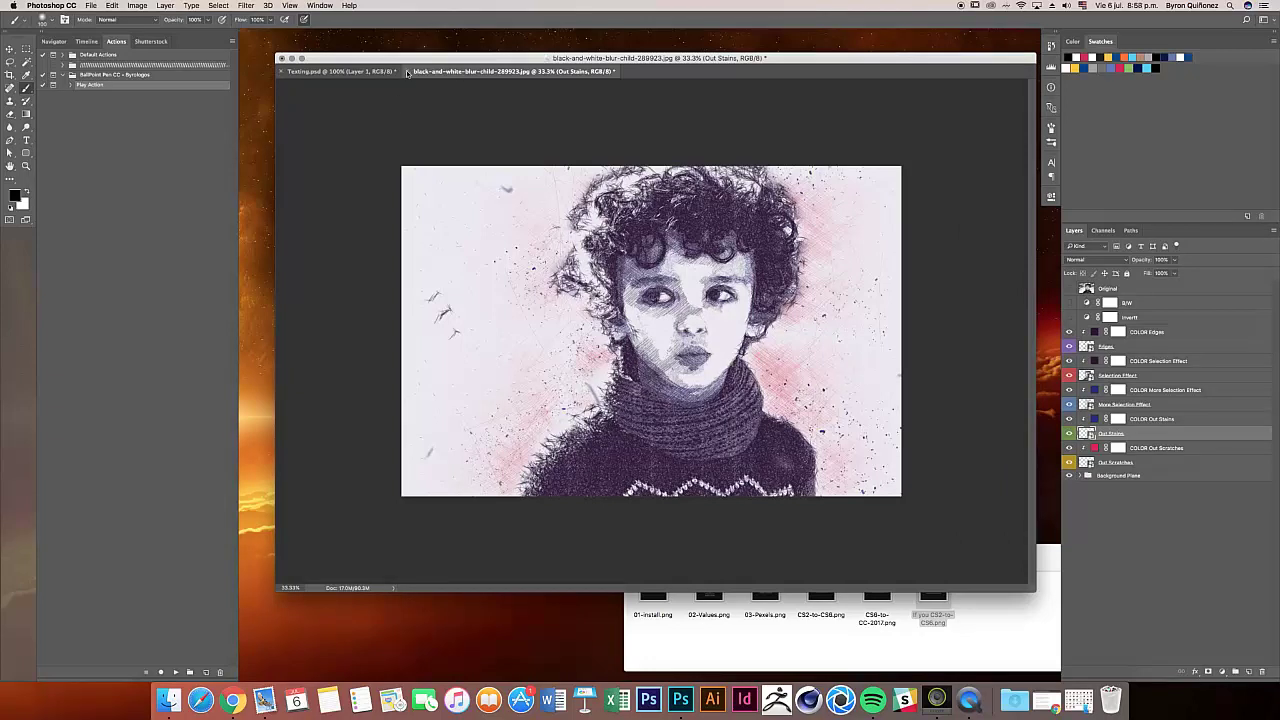
pyautogui.click(407, 72)
pyautogui.click(606, 222)
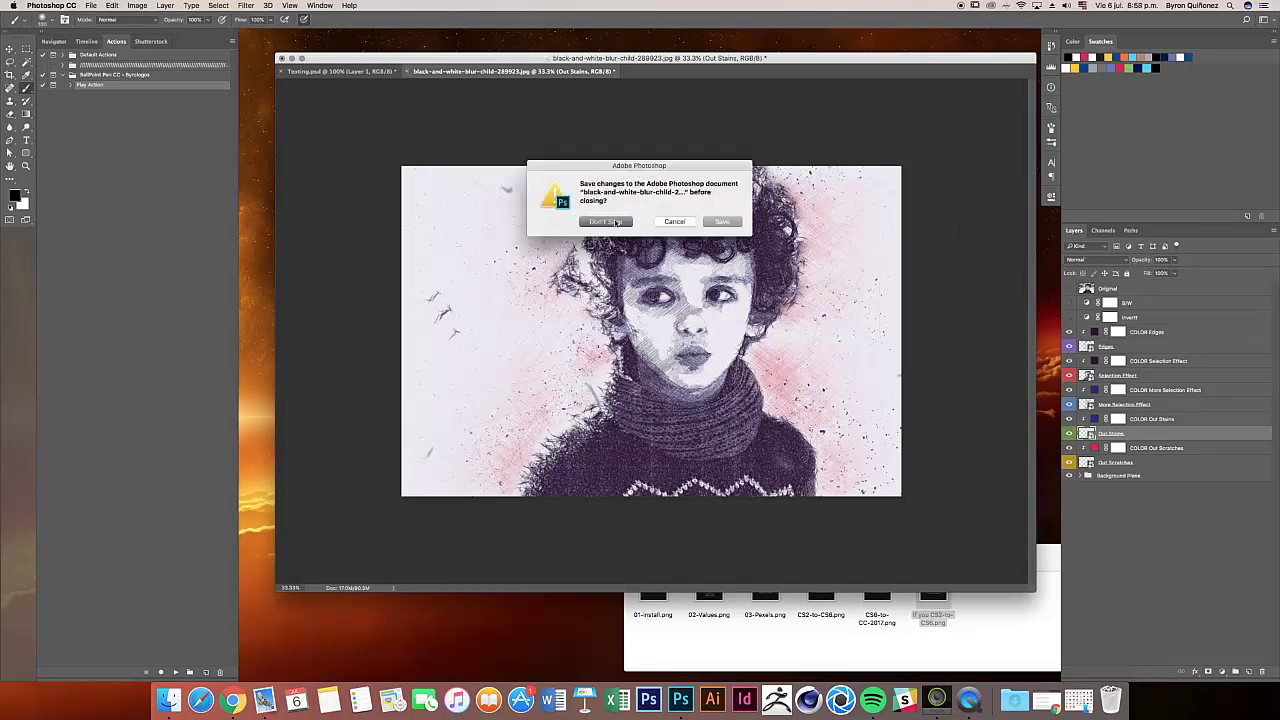